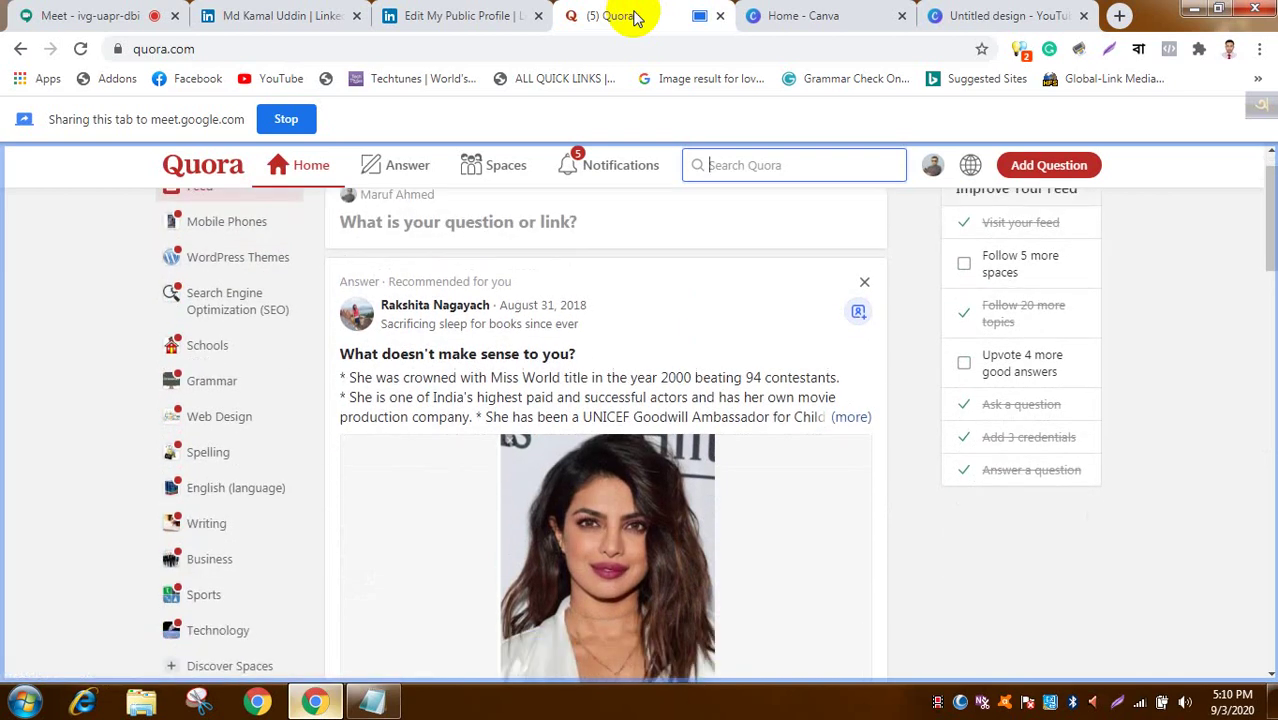
Step: Switch from Quora to the Google Meet call and look over its participants
left_click(147, 10)
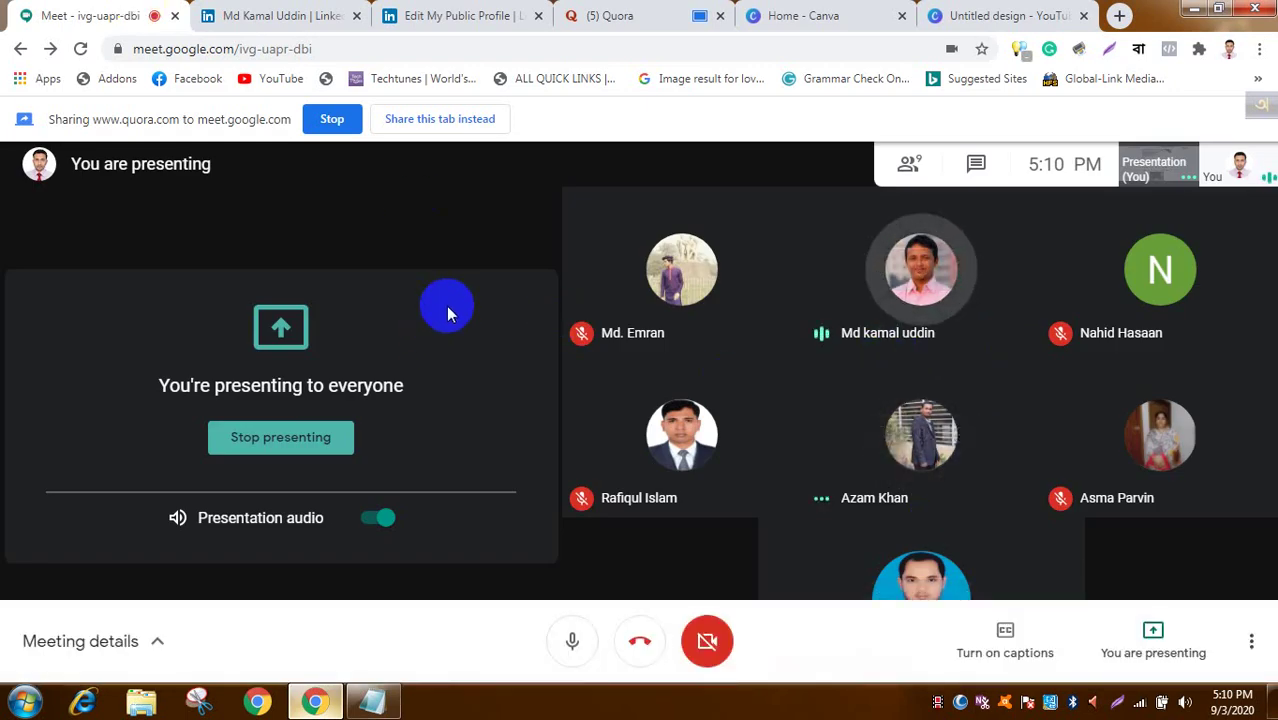
left_click(614, 12)
left_click(29, 12)
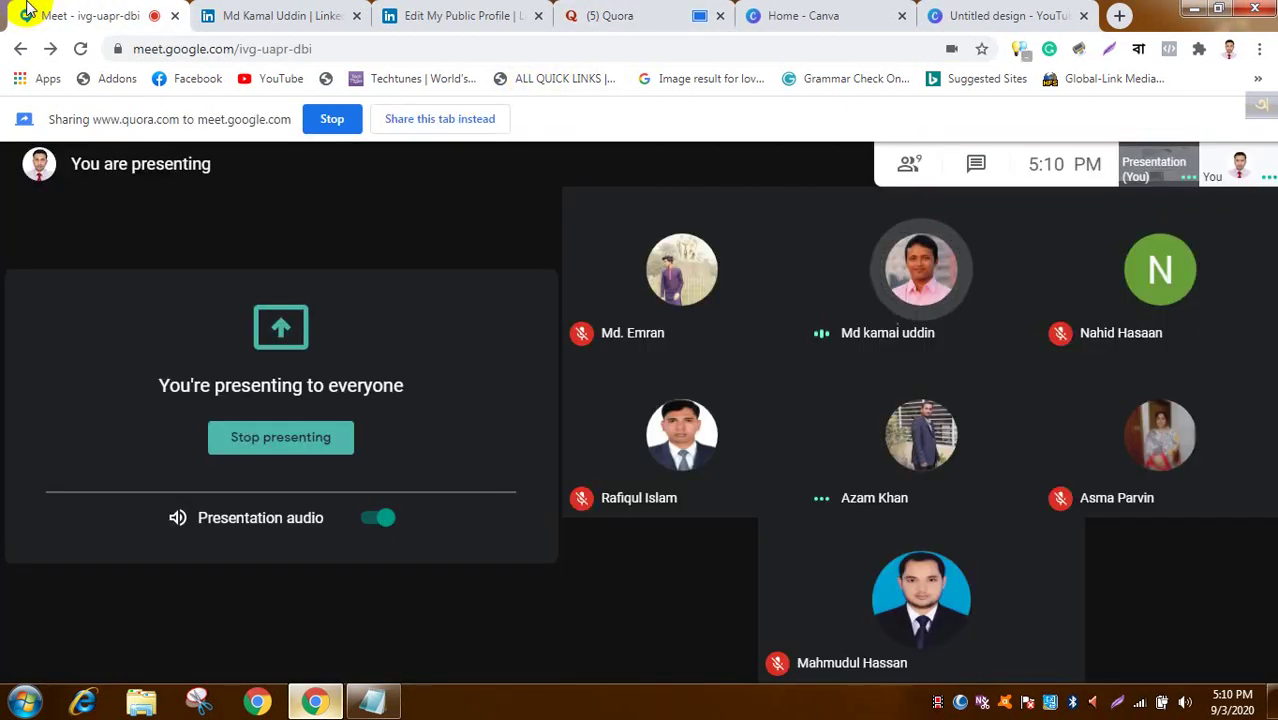
mouse_move(962, 263)
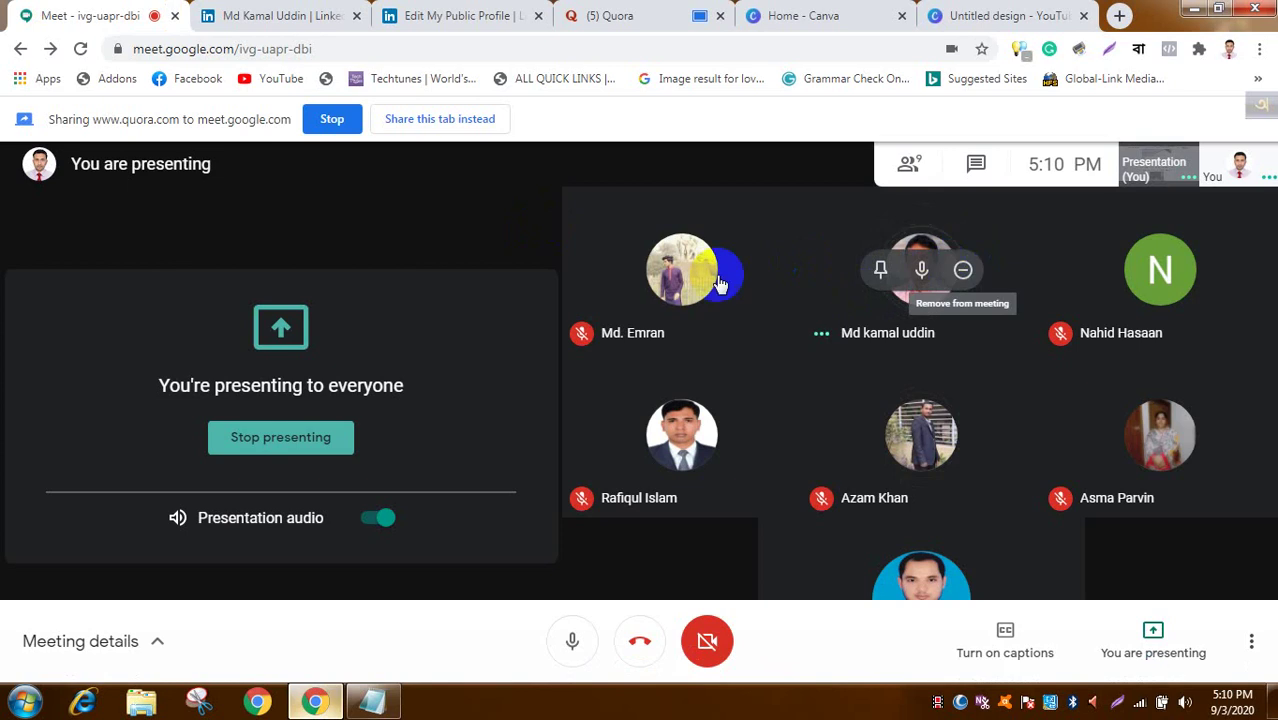
Step: Present the LinkedIn member profile page in the meeting and close the public profile settings page
left_click(452, 15)
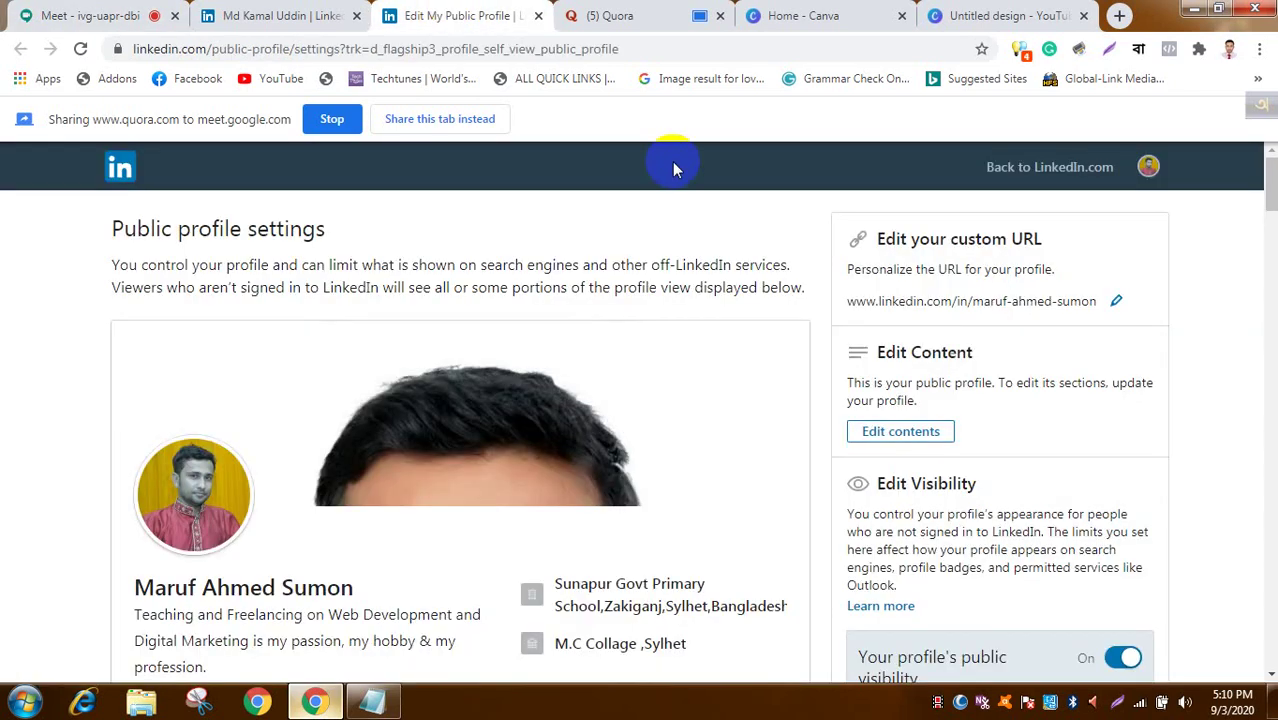
left_click(500, 121)
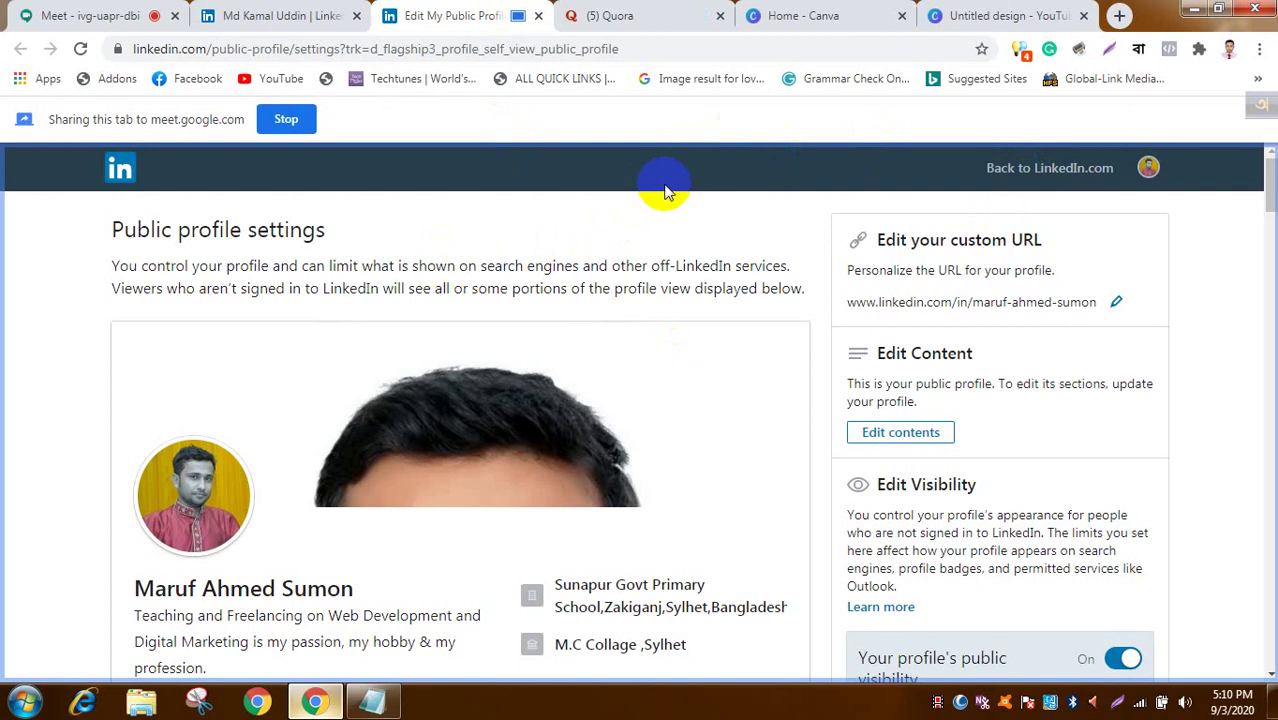
left_click(330, 10)
left_click(465, 120)
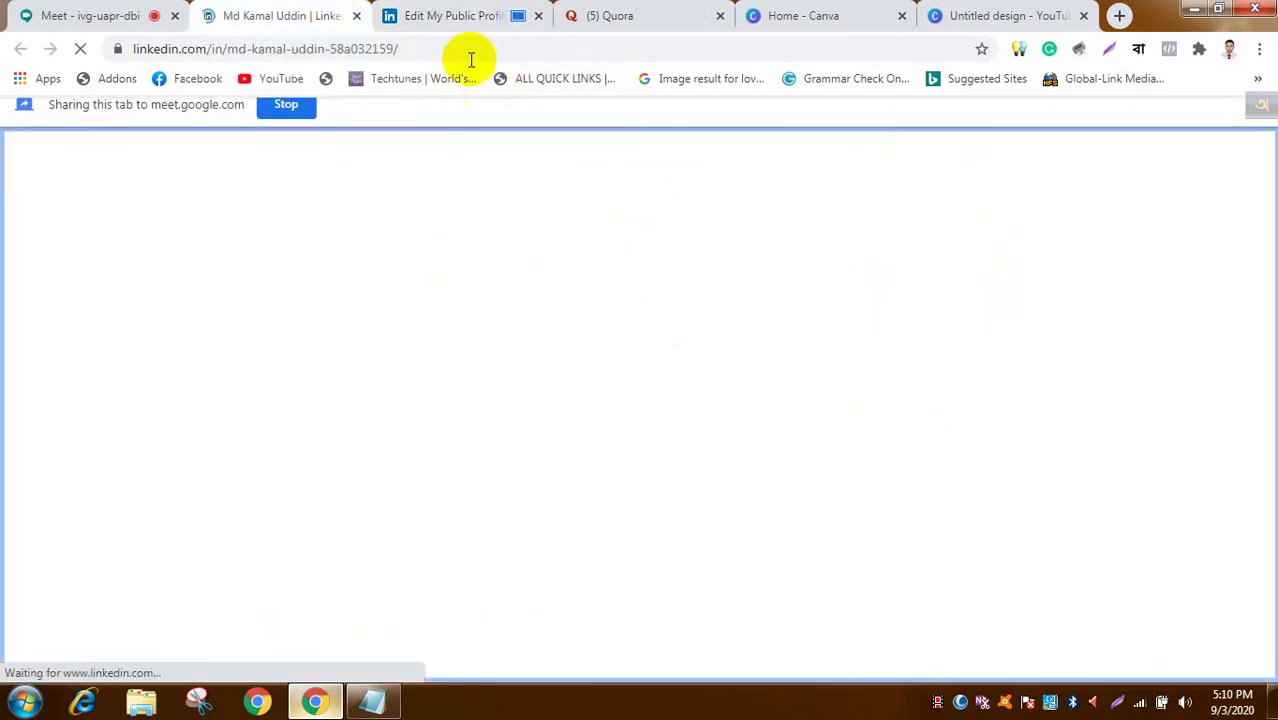
left_click(470, 18)
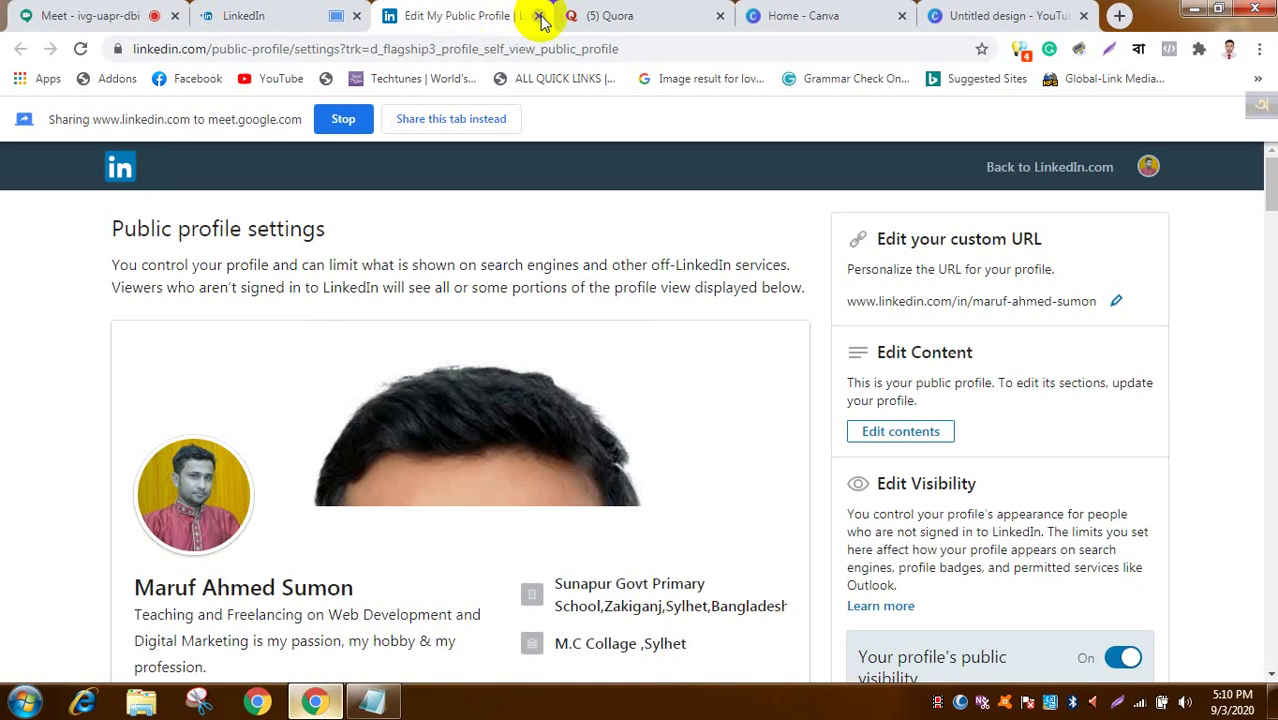
key("ctrl+w")
left_click(285, 15)
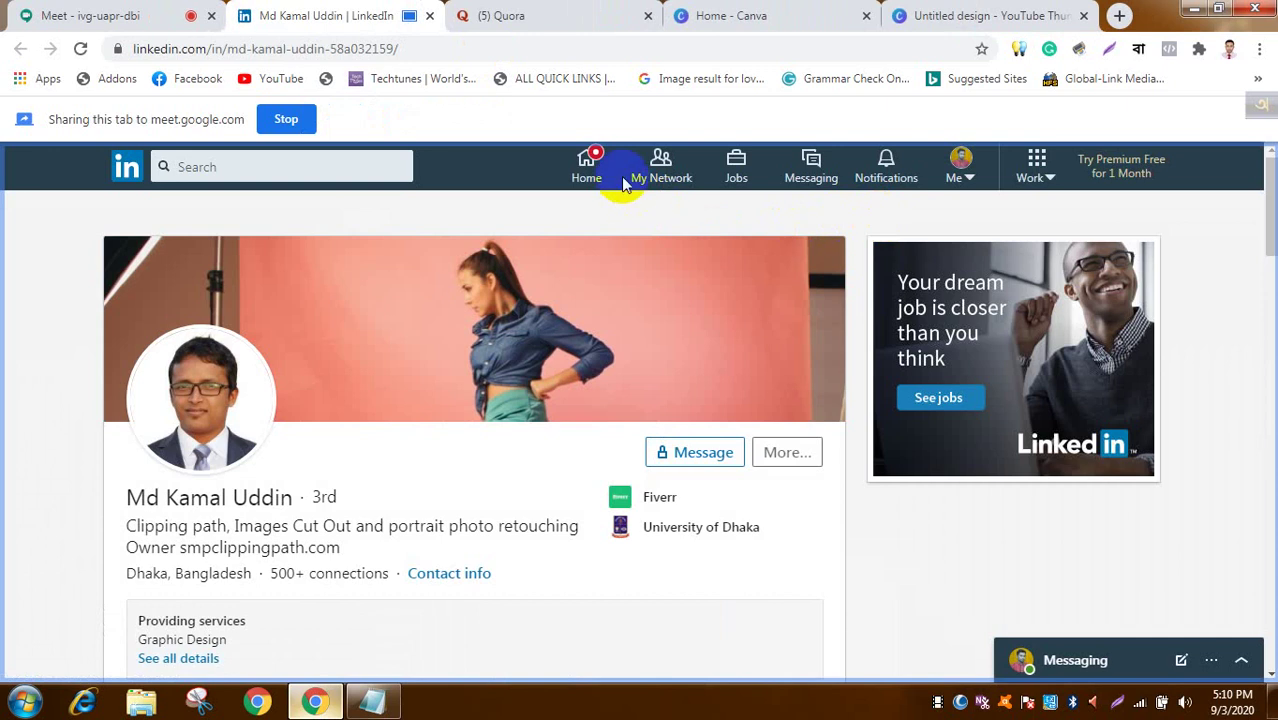
Step: Start a new article from the LinkedIn home feed and present its editor page in the meeting
left_click(590, 180)
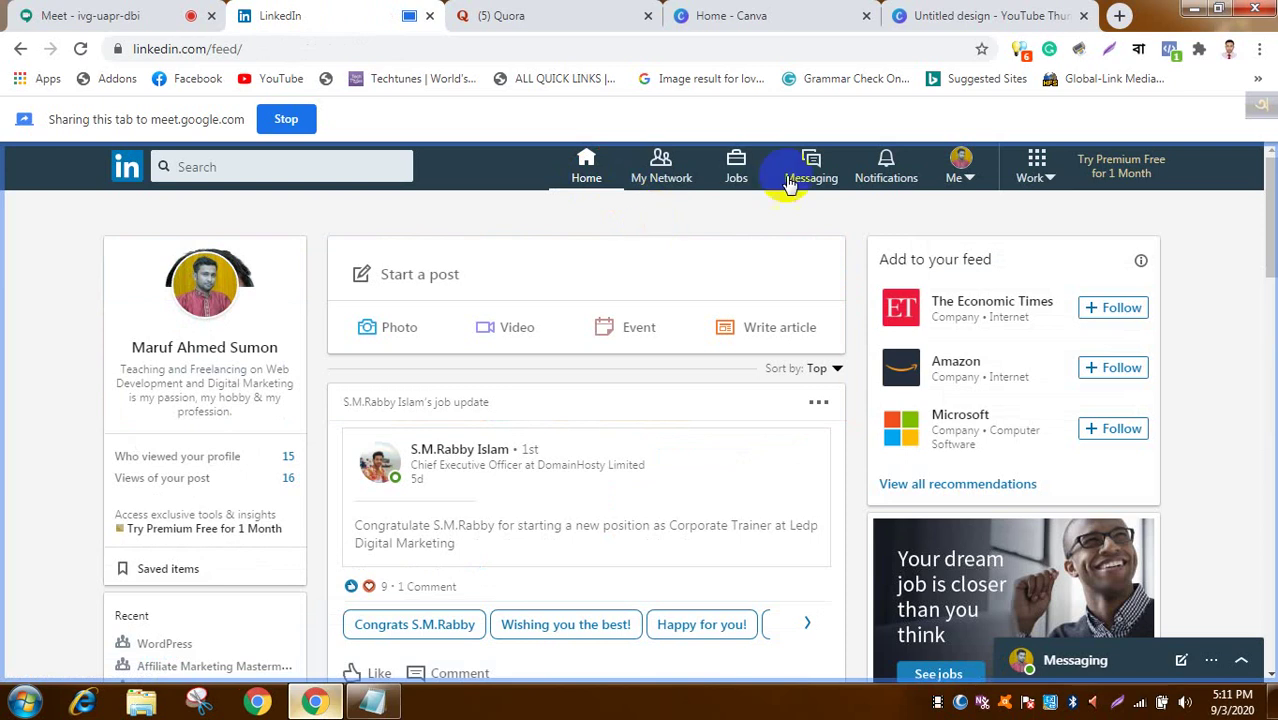
left_click(797, 326)
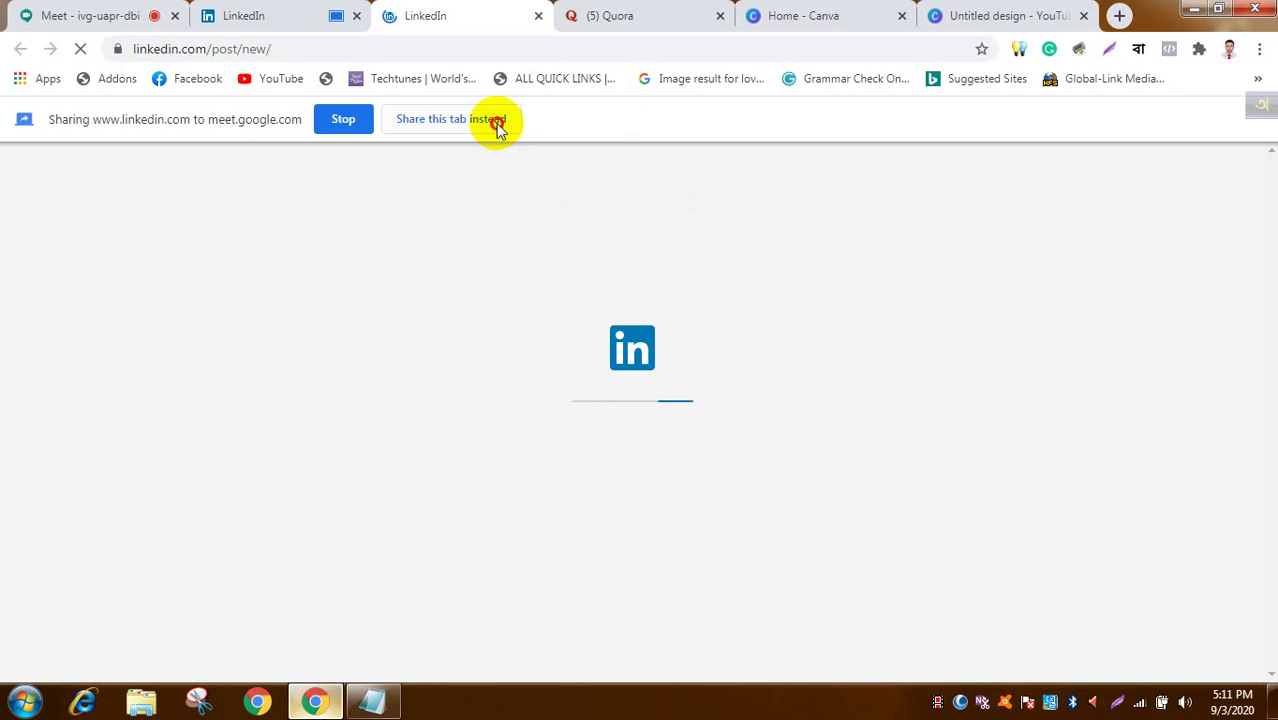
left_click(496, 123)
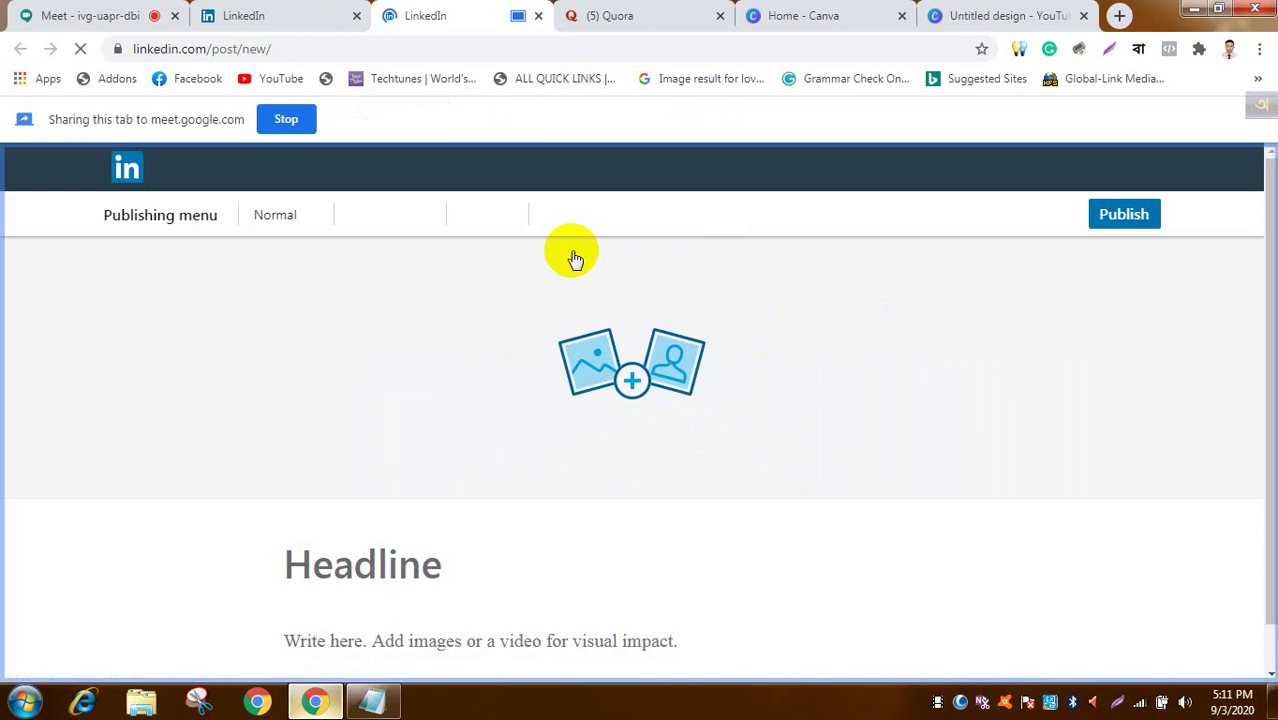
Step: Review the lists of published articles and saved drafts, then show the article publishing options again
left_click(237, 218)
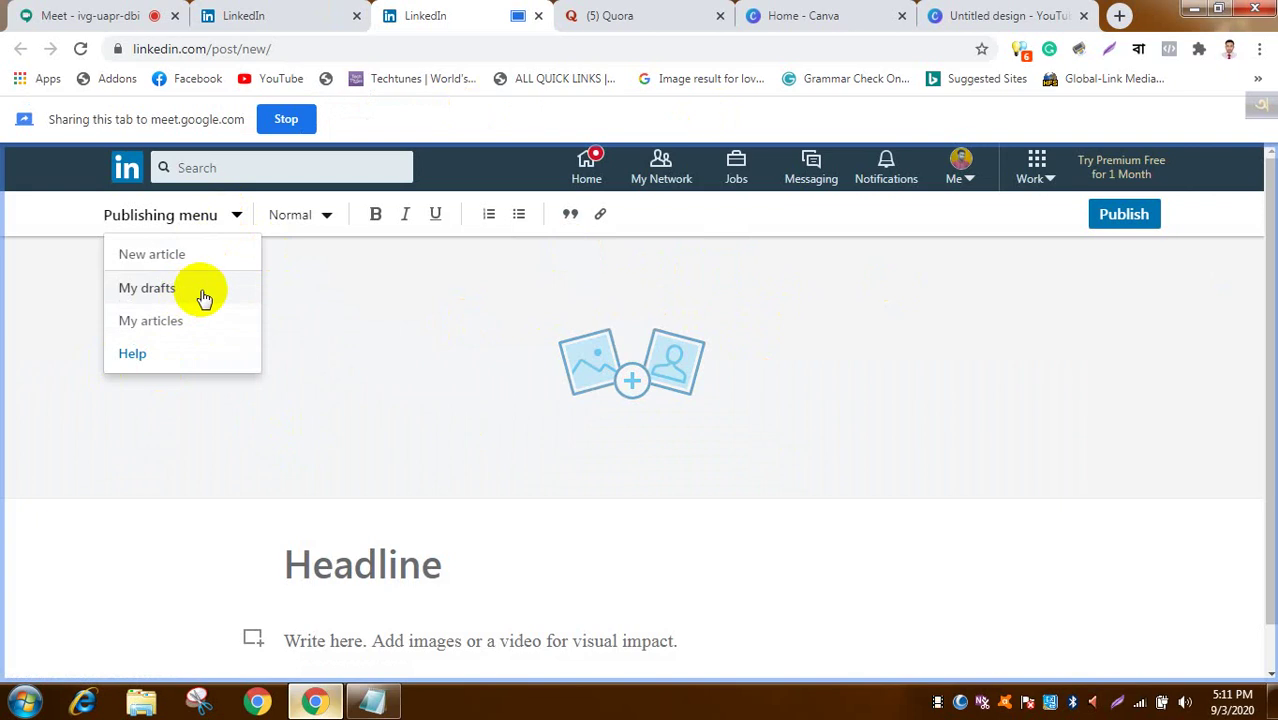
left_click(185, 325)
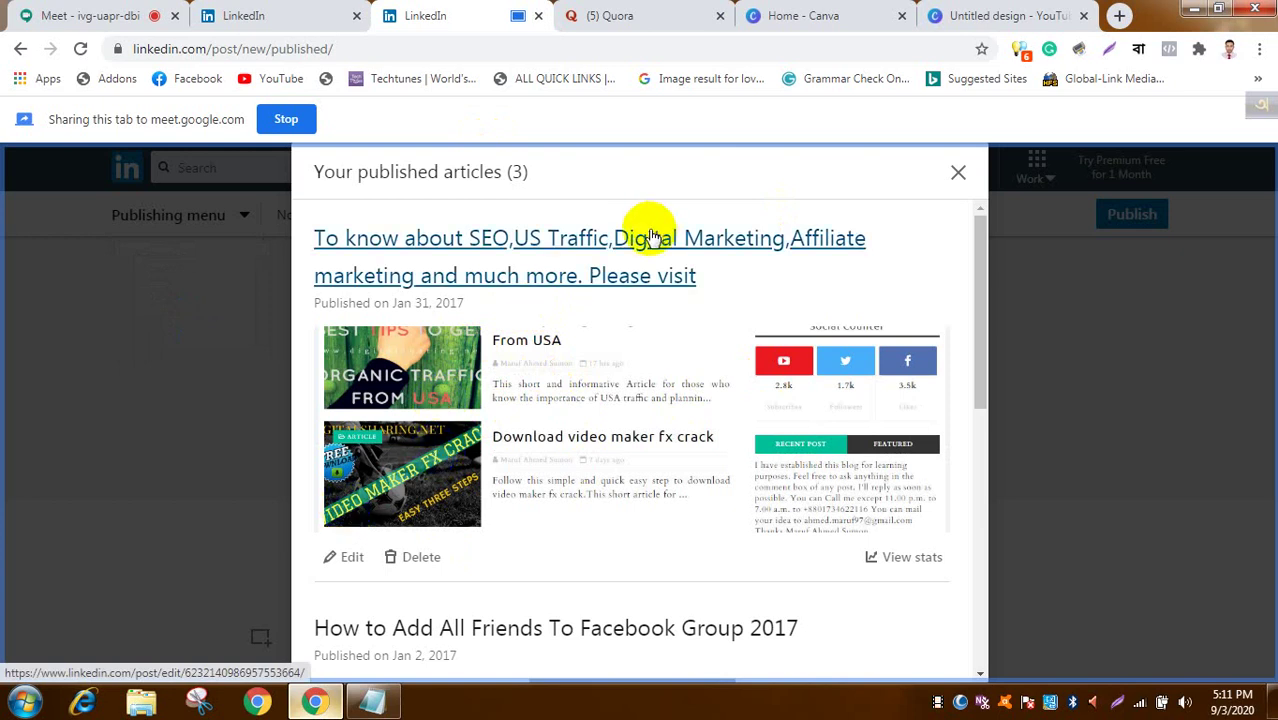
left_click(960, 170)
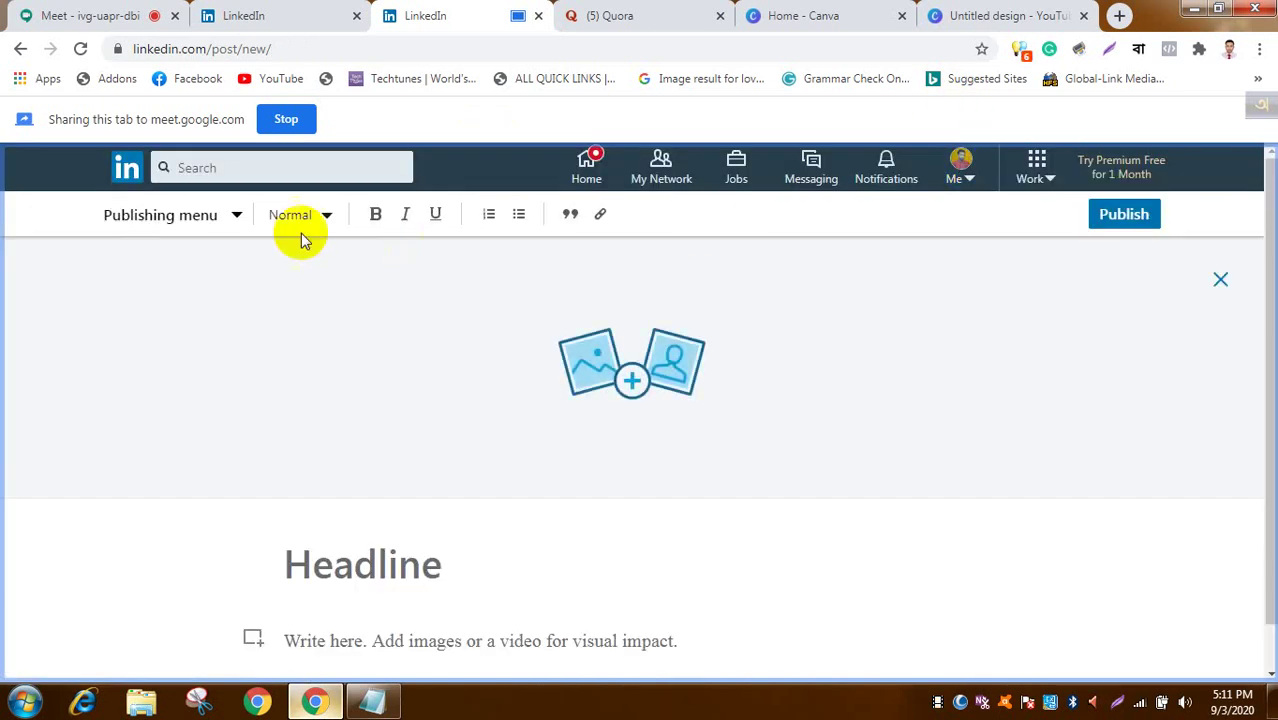
left_click(238, 216)
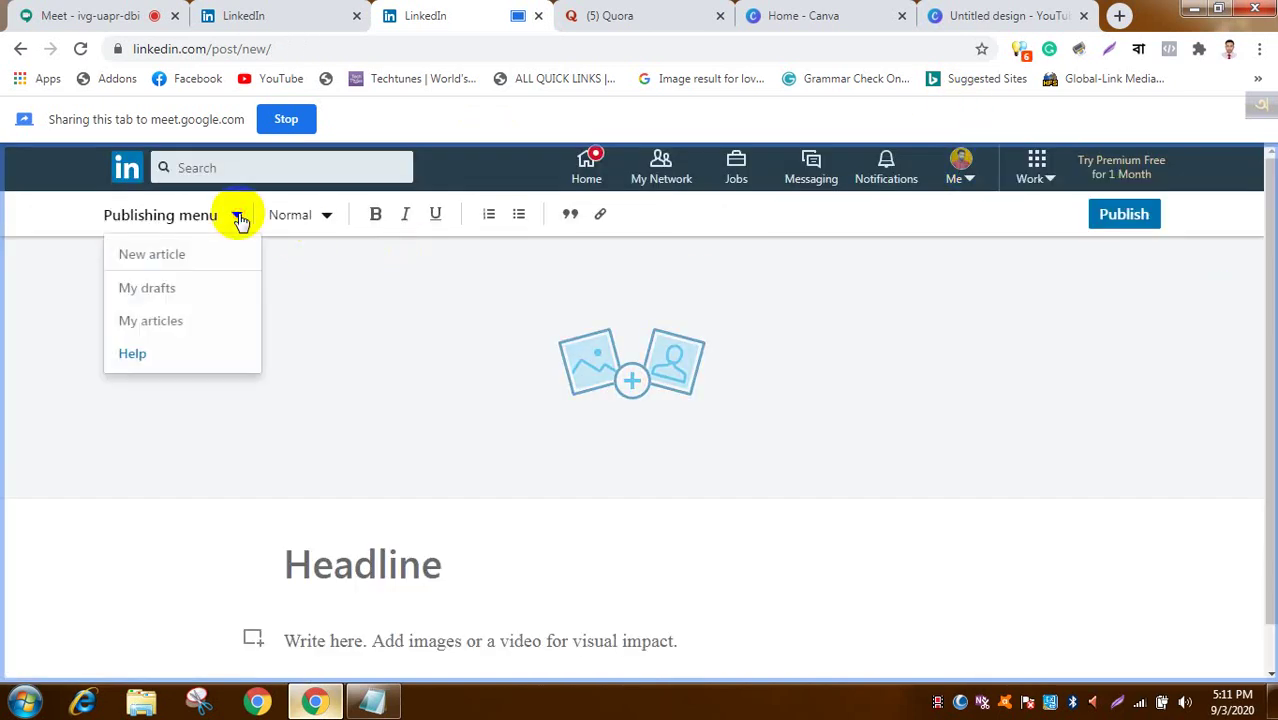
left_click(158, 300)
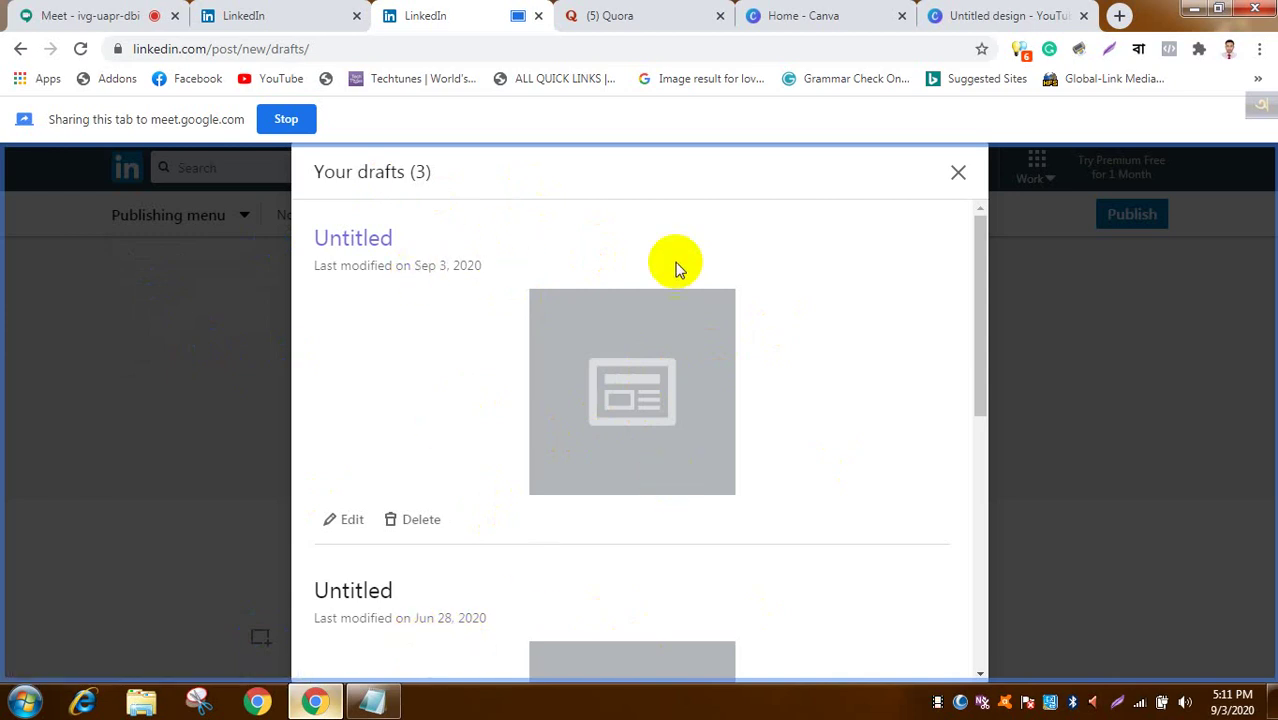
left_click(958, 173)
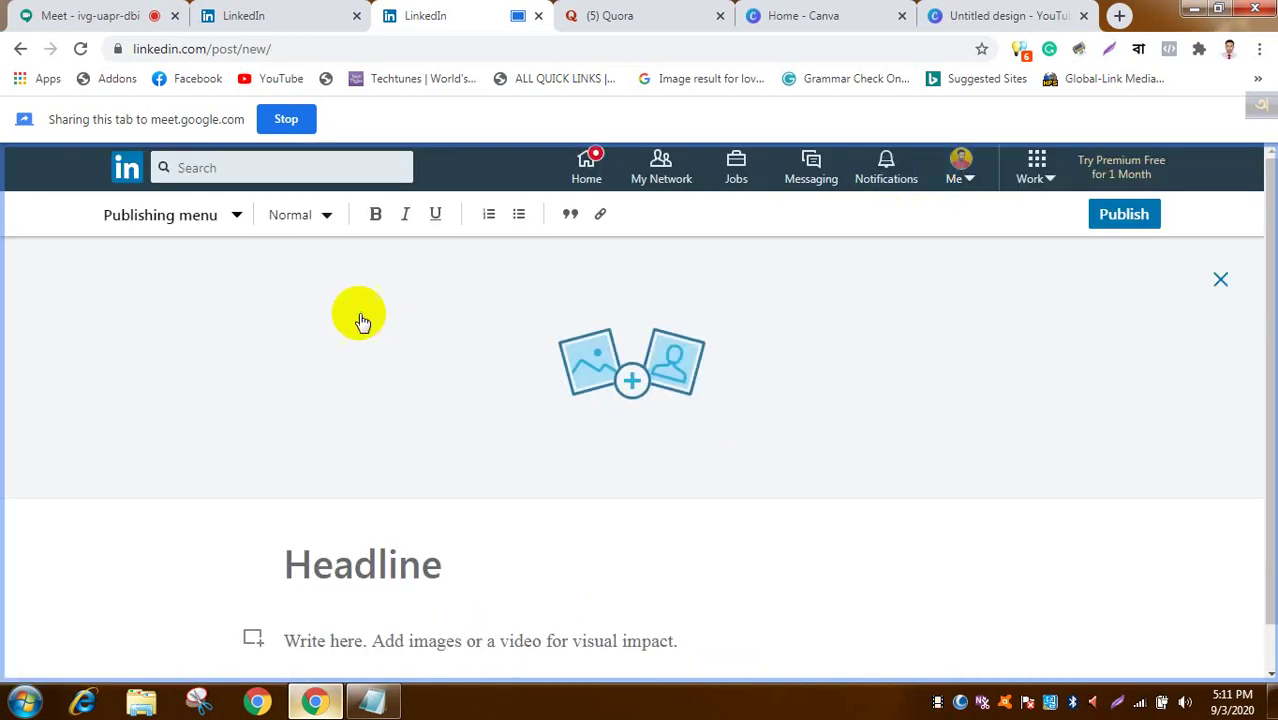
left_click(238, 216)
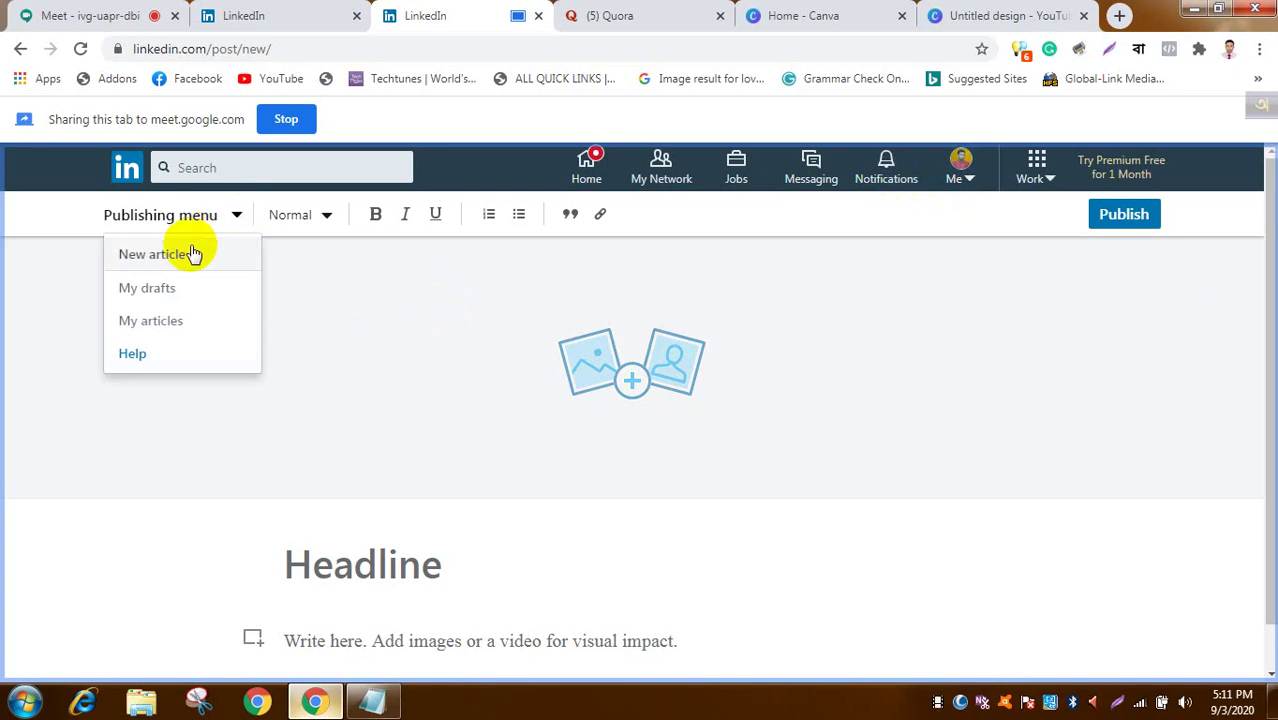
left_click(430, 278)
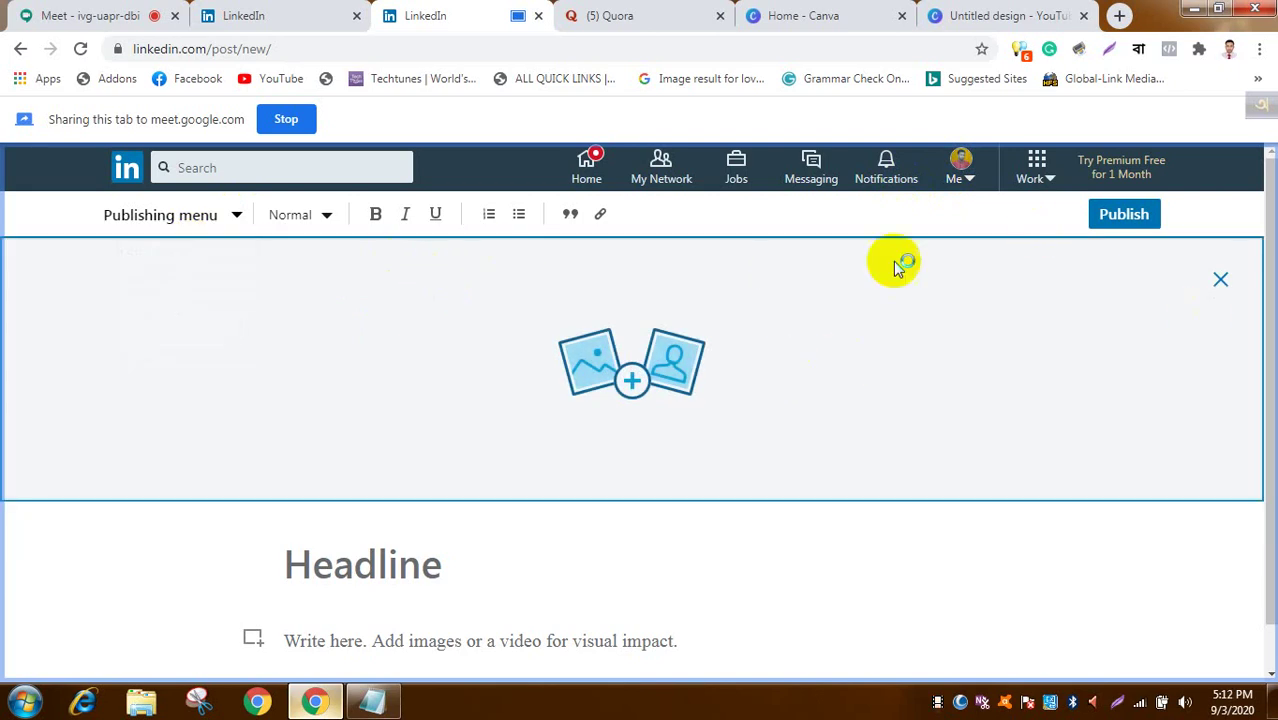
left_click(648, 396)
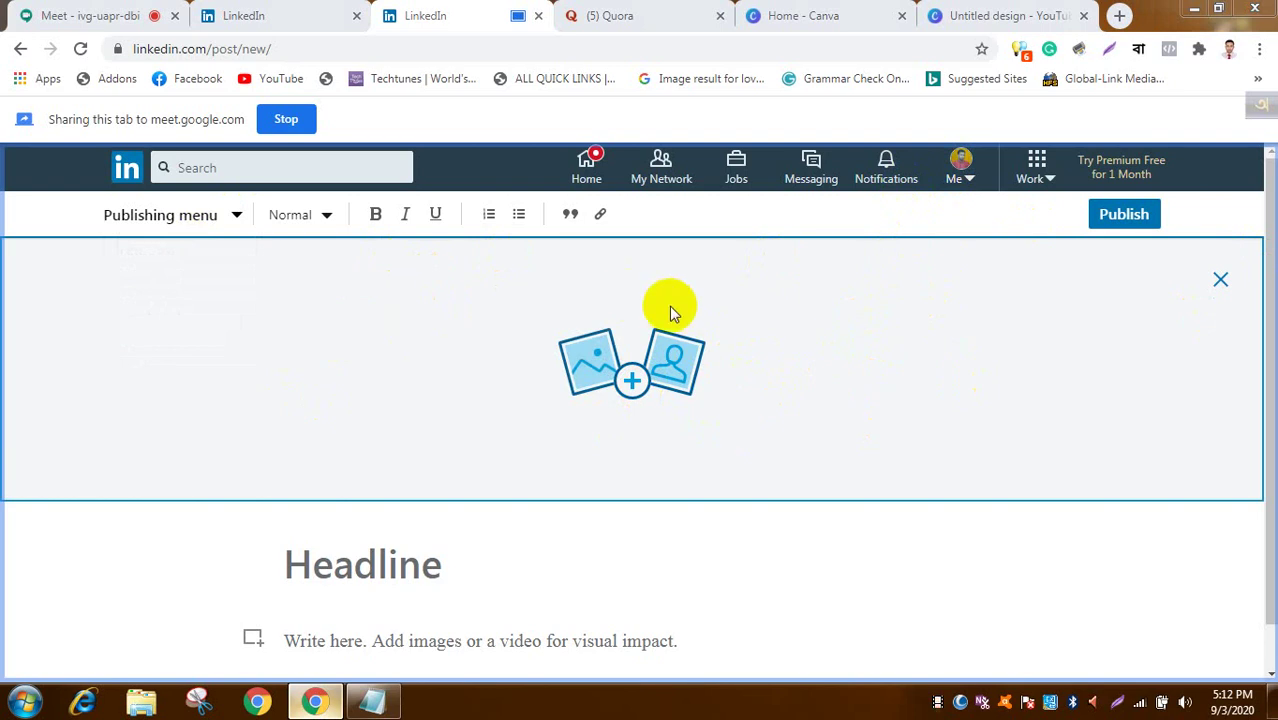
left_click(1262, 268)
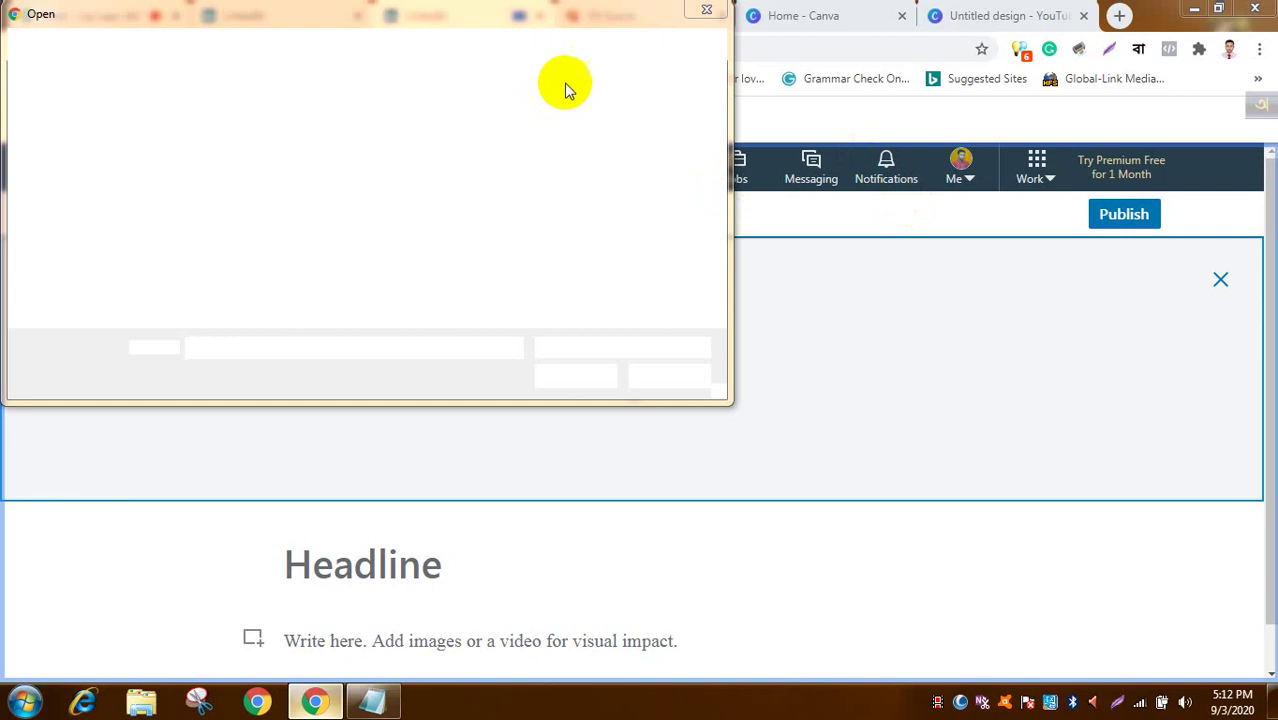
left_click(707, 12)
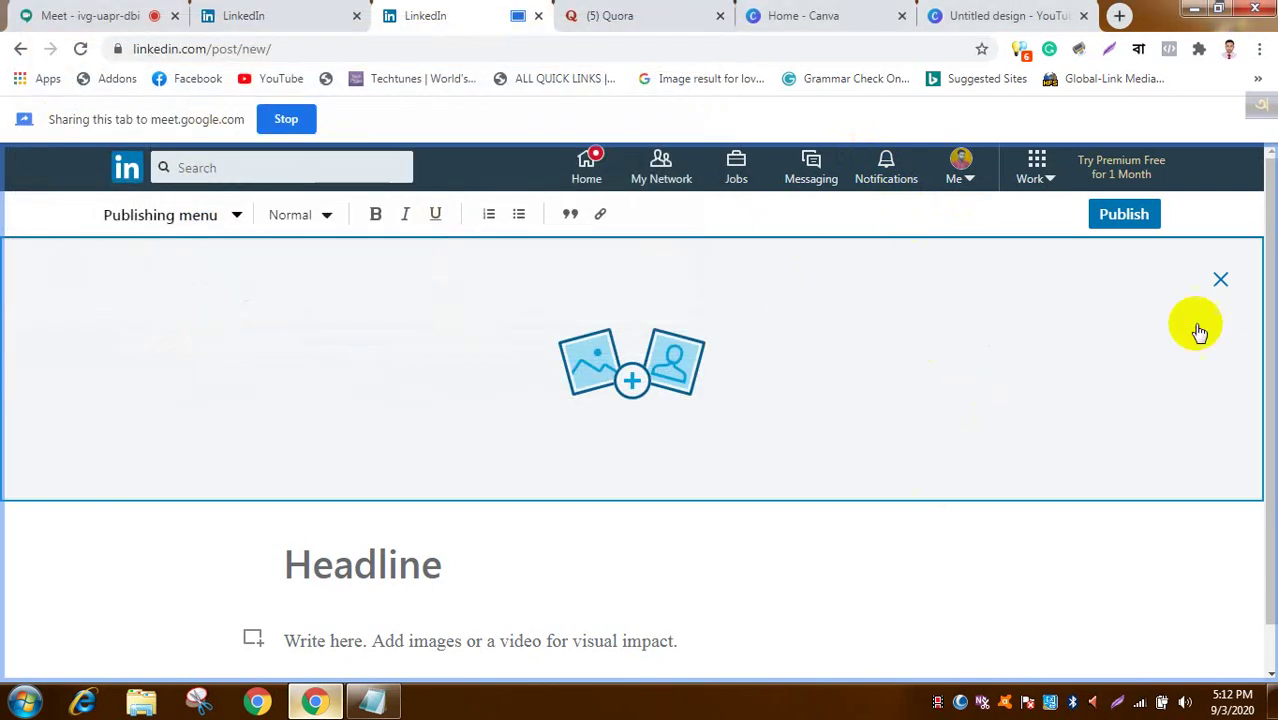
Step: Enter "ami ledinke valobashi" as the article's headline
left_click_drag(1271, 325, 1271, 425)
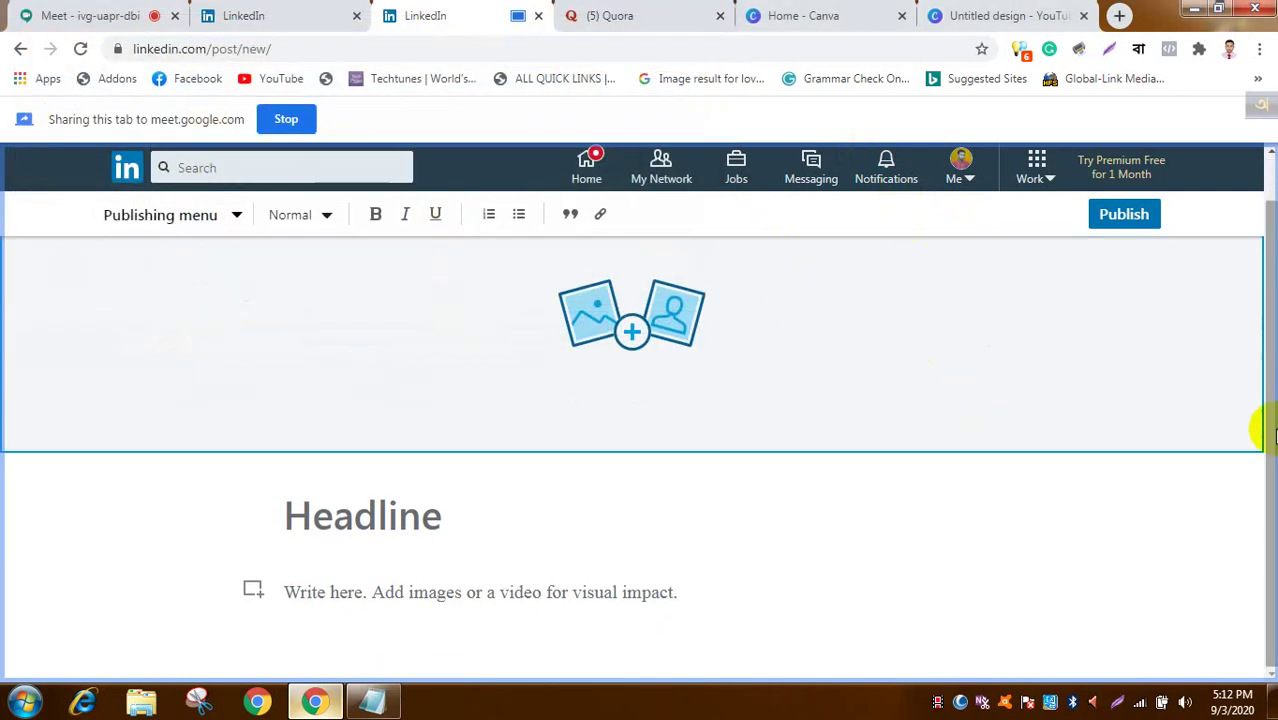
left_click(526, 530)
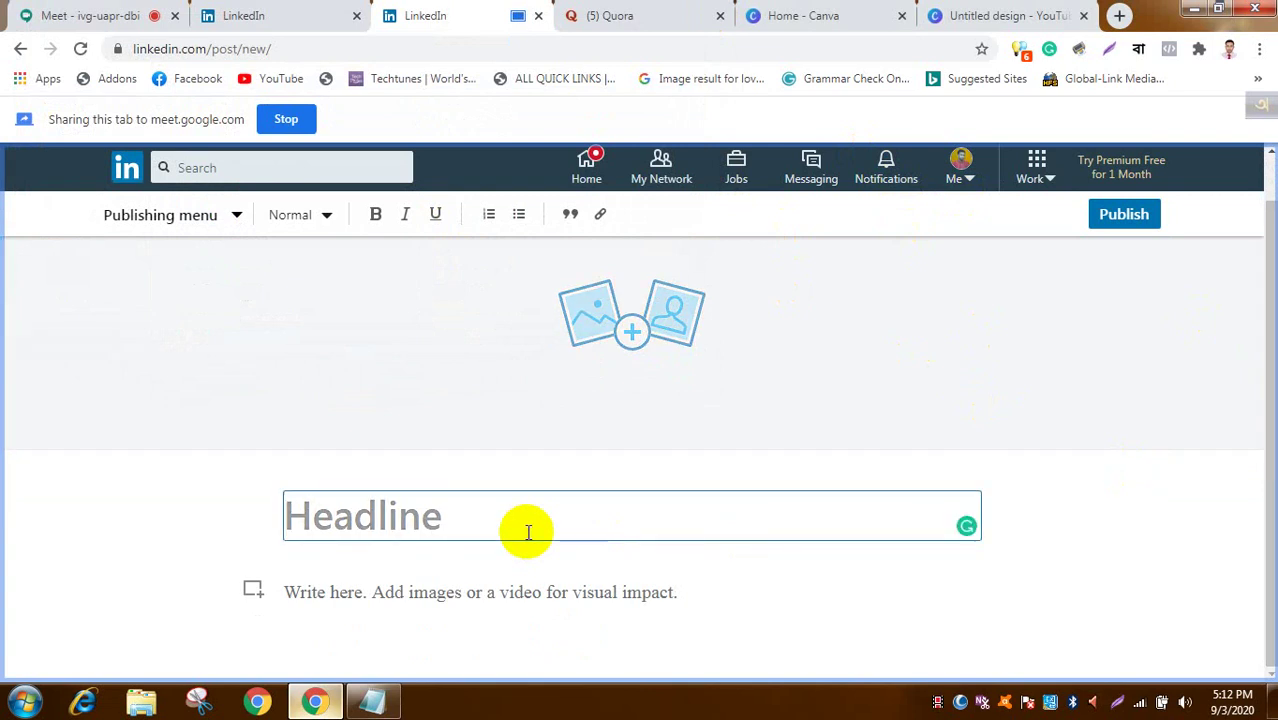
type("ami ")
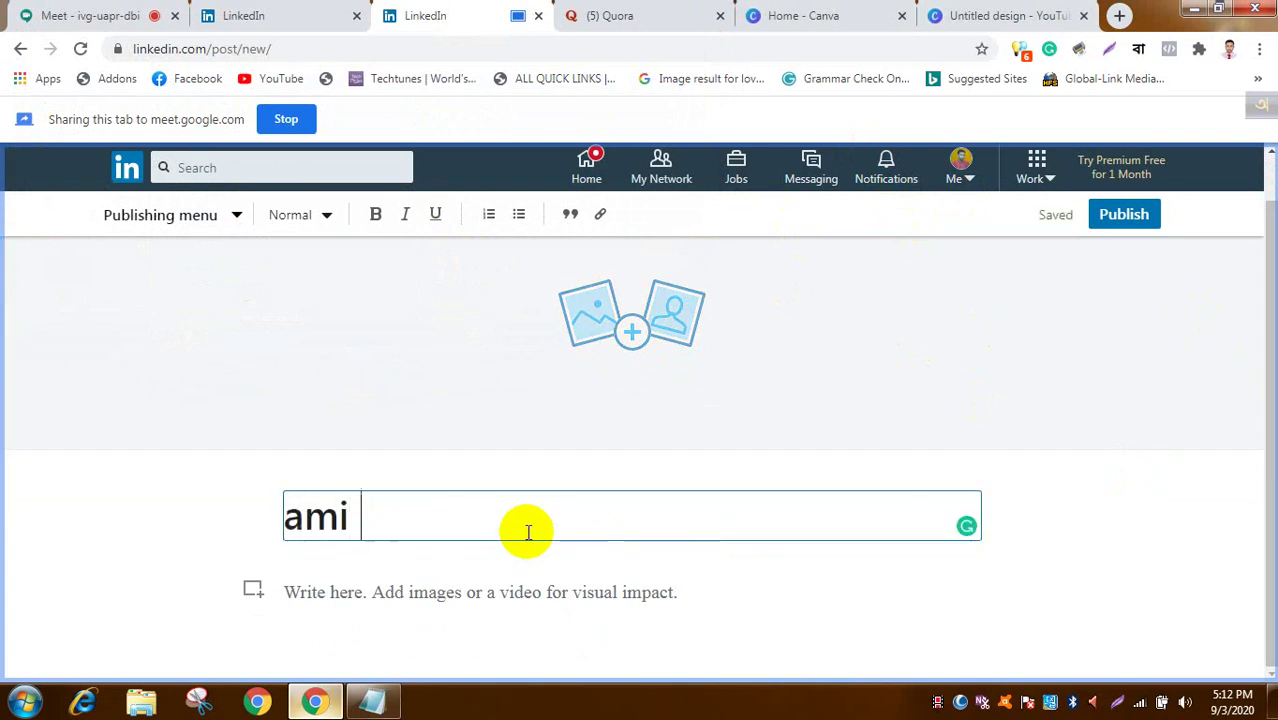
type("led")
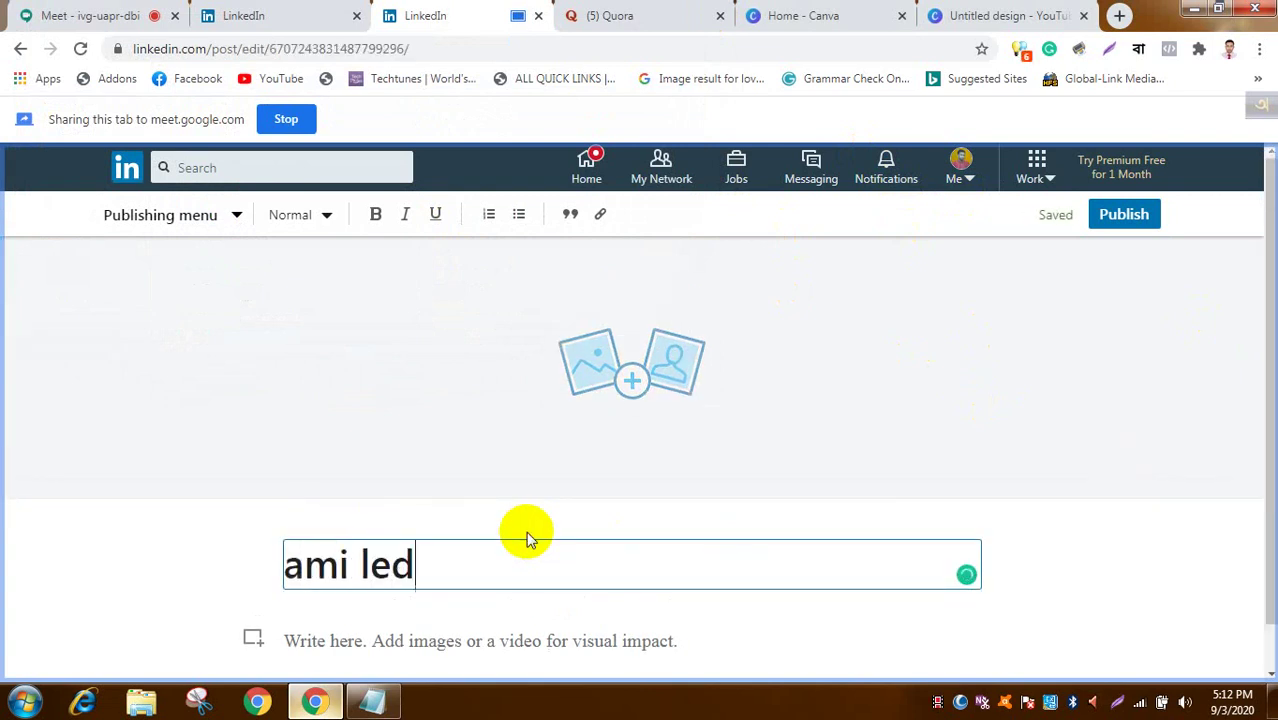
type("inke")
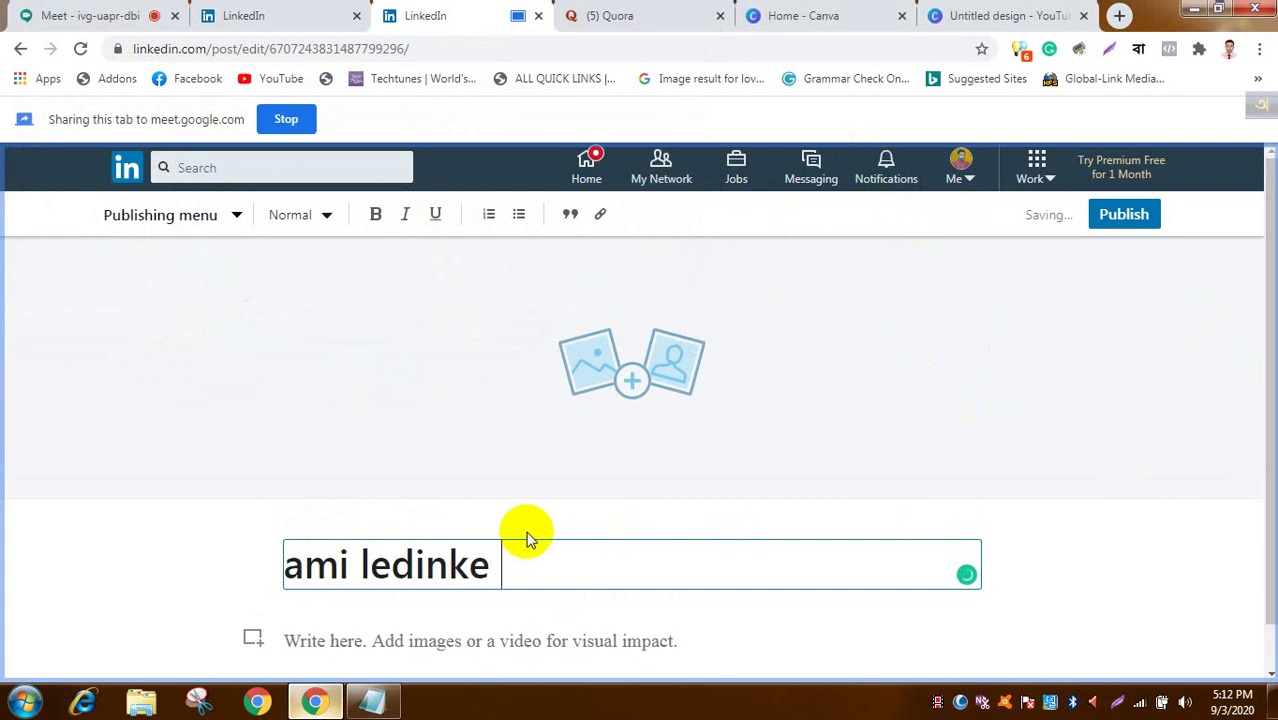
type(" valob")
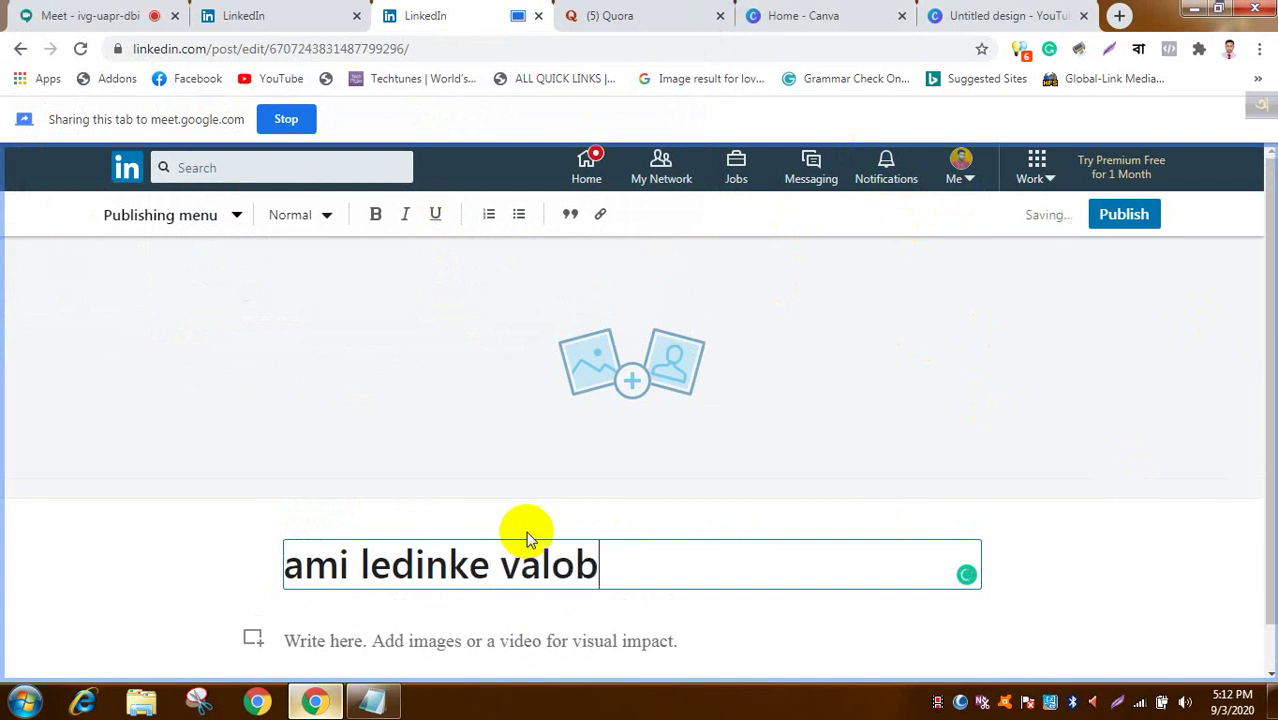
type("asho")
key("BackSpace")
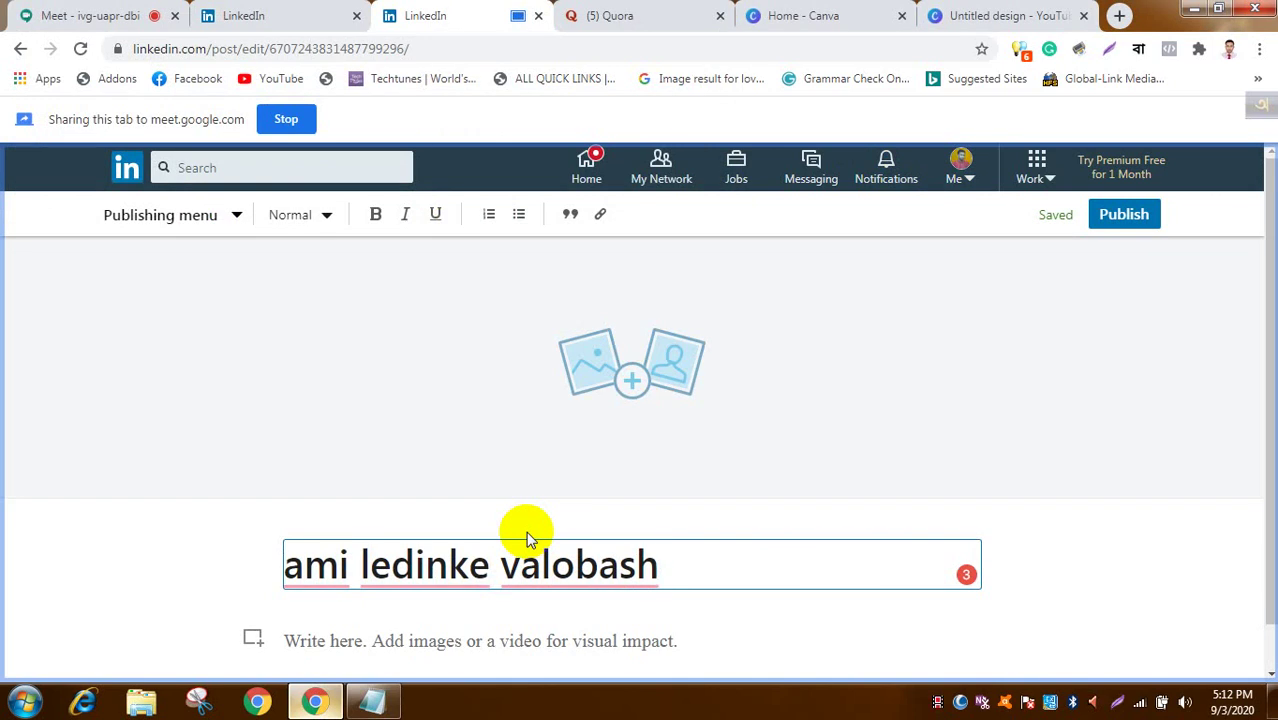
type("i")
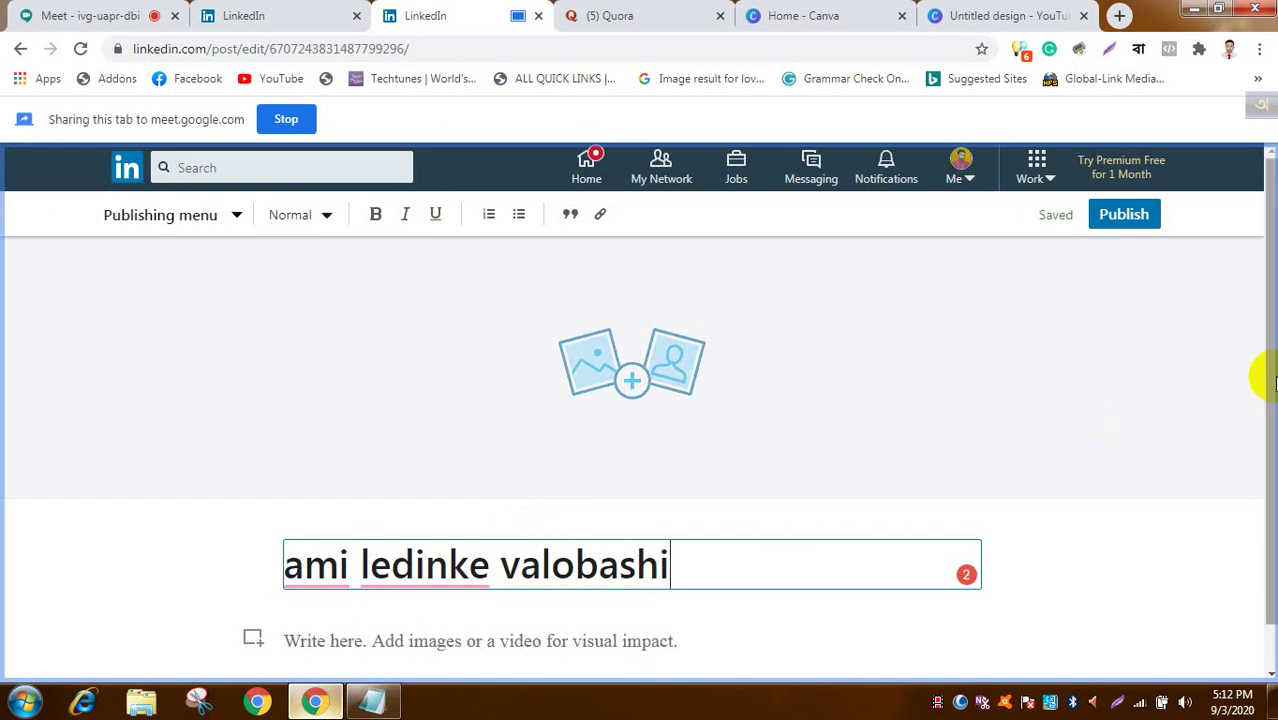
Step: Write "apni ki valobashben? ok amar site ashen" as the article's body text
scroll(1262, 420, "down", 2)
left_click(553, 592)
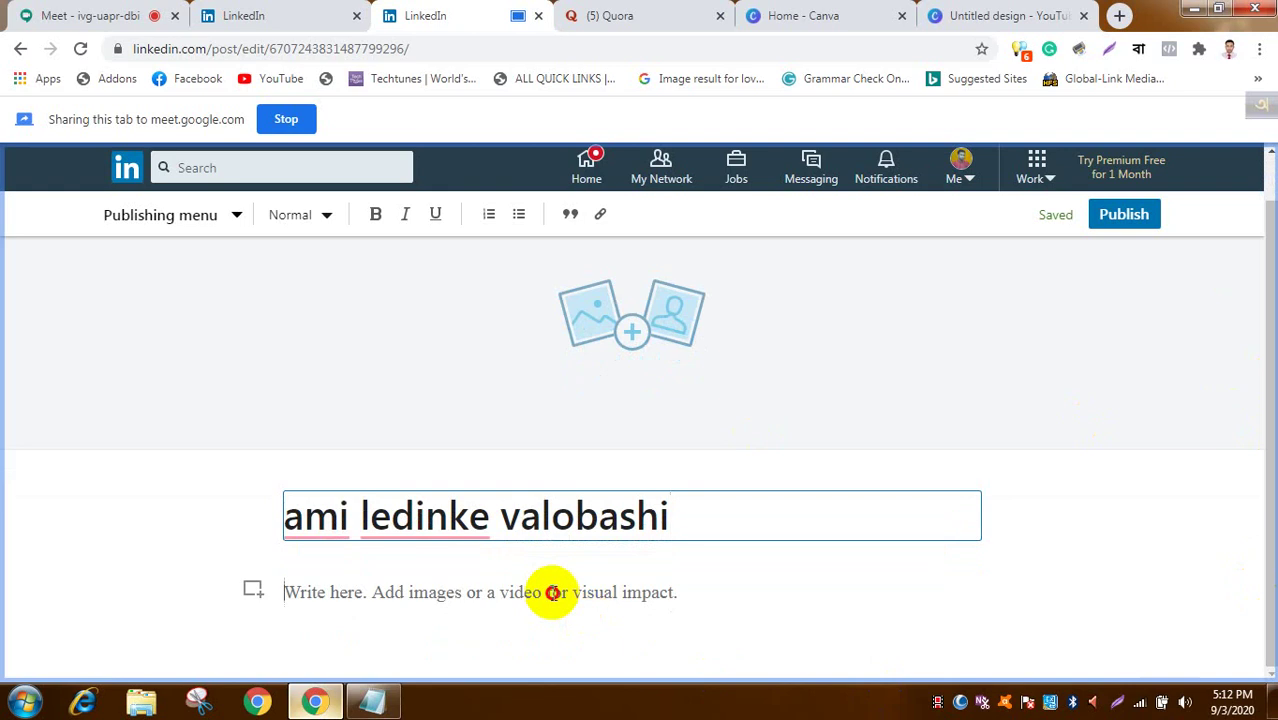
type("apni ki valobashben")
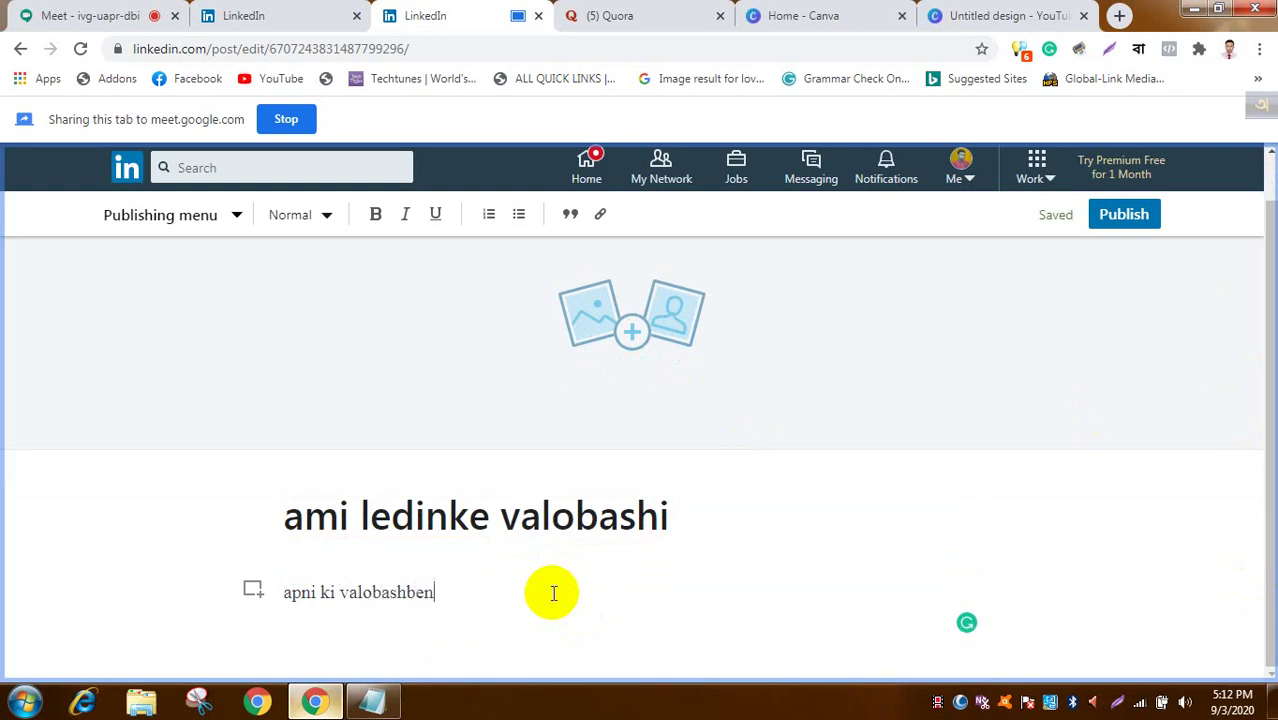
type("?")
type("ok amar site ashen")
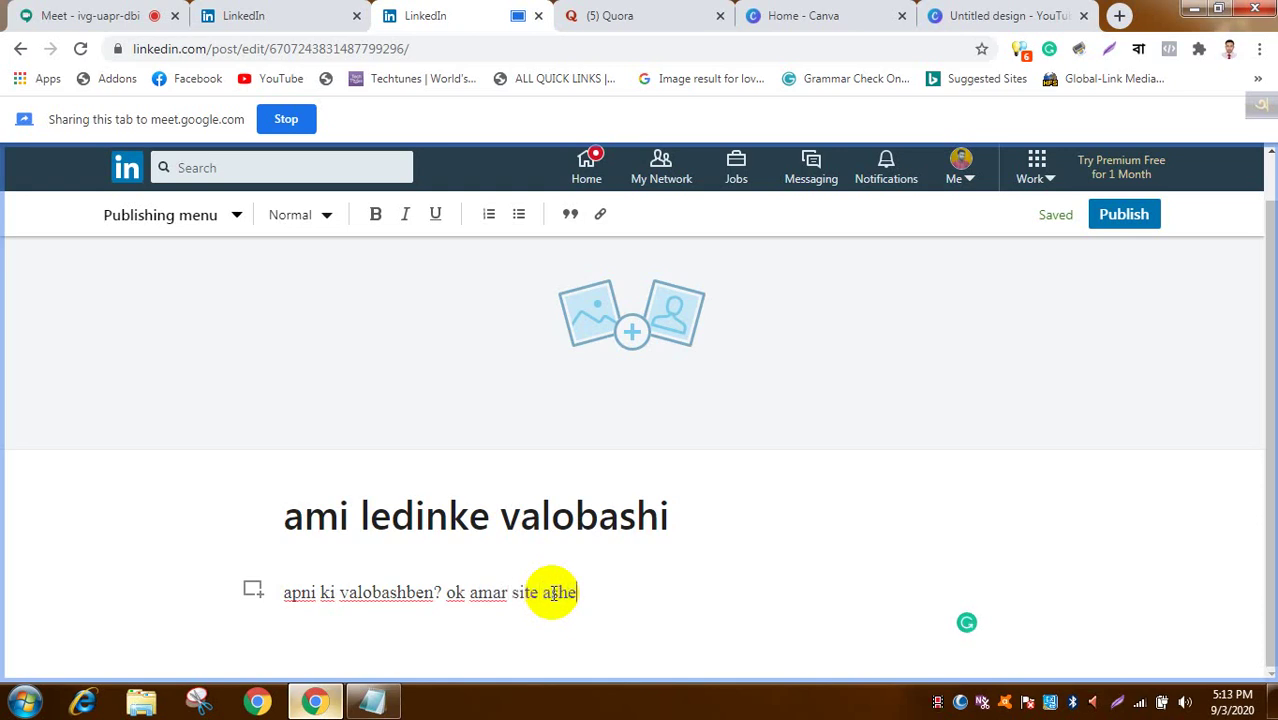
Step: Return to the Google Meet call and check the participants while the article page stays presented
left_click(70, 14)
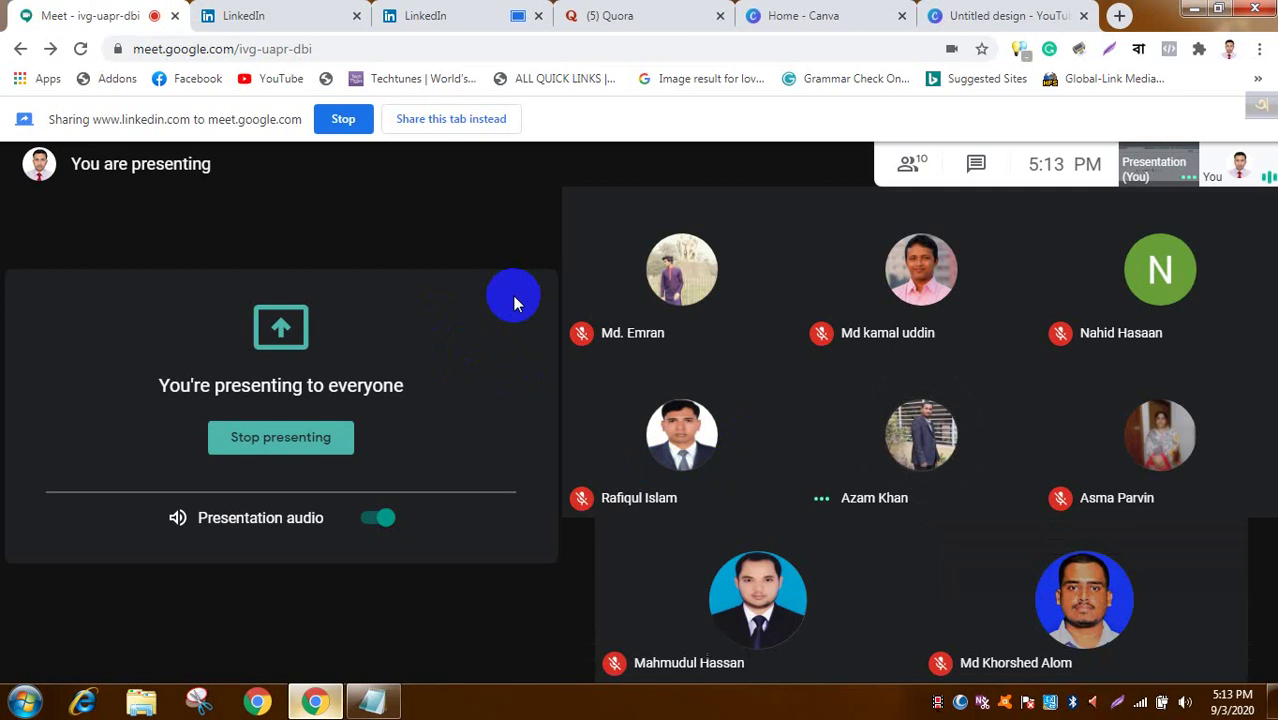
mouse_move(751, 378)
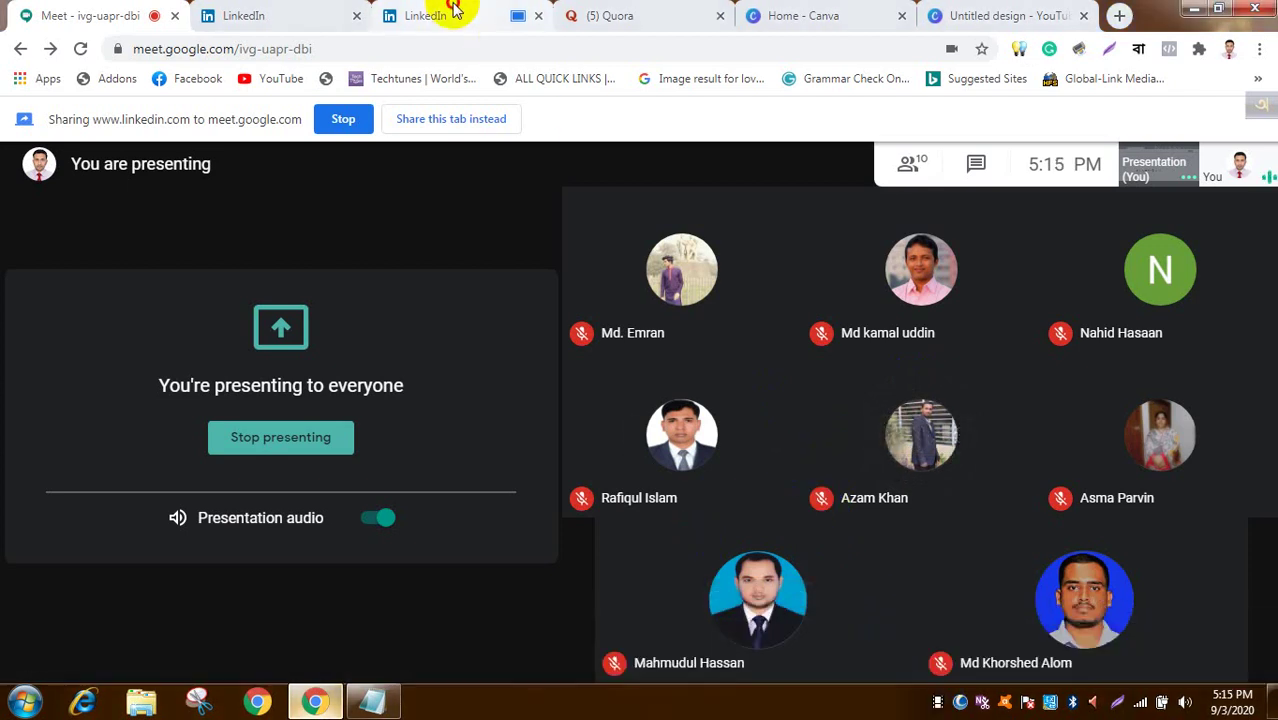
Step: Return to the LinkedIn article and prepare a link on "site ashen" with the display text "come here" and the address "succinctly"
left_click(425, 15)
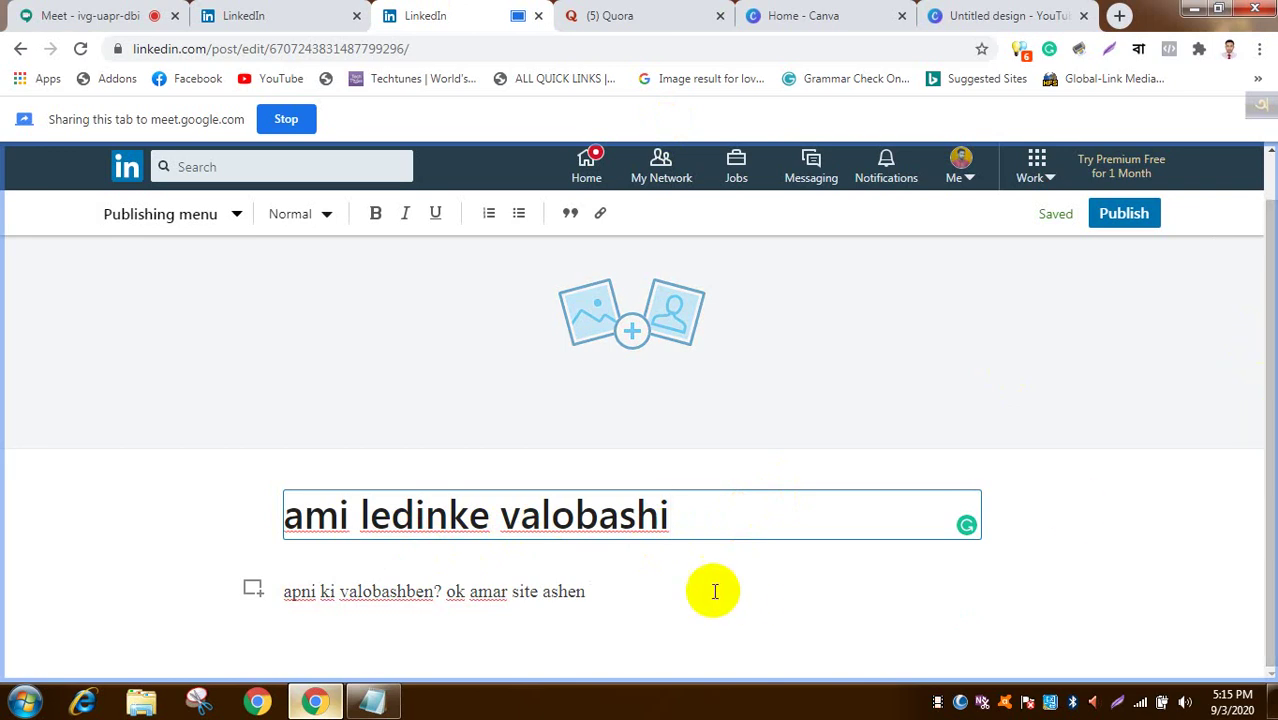
left_click(680, 591)
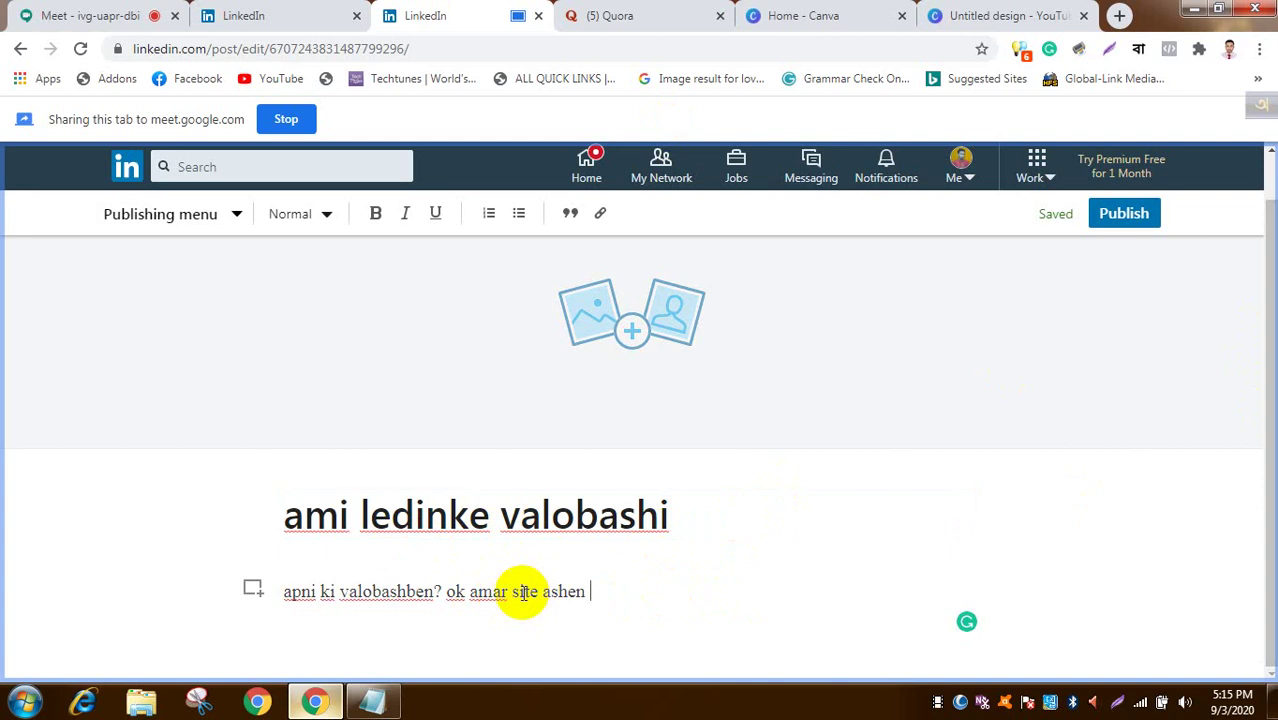
left_click_drag(511, 591, 594, 590)
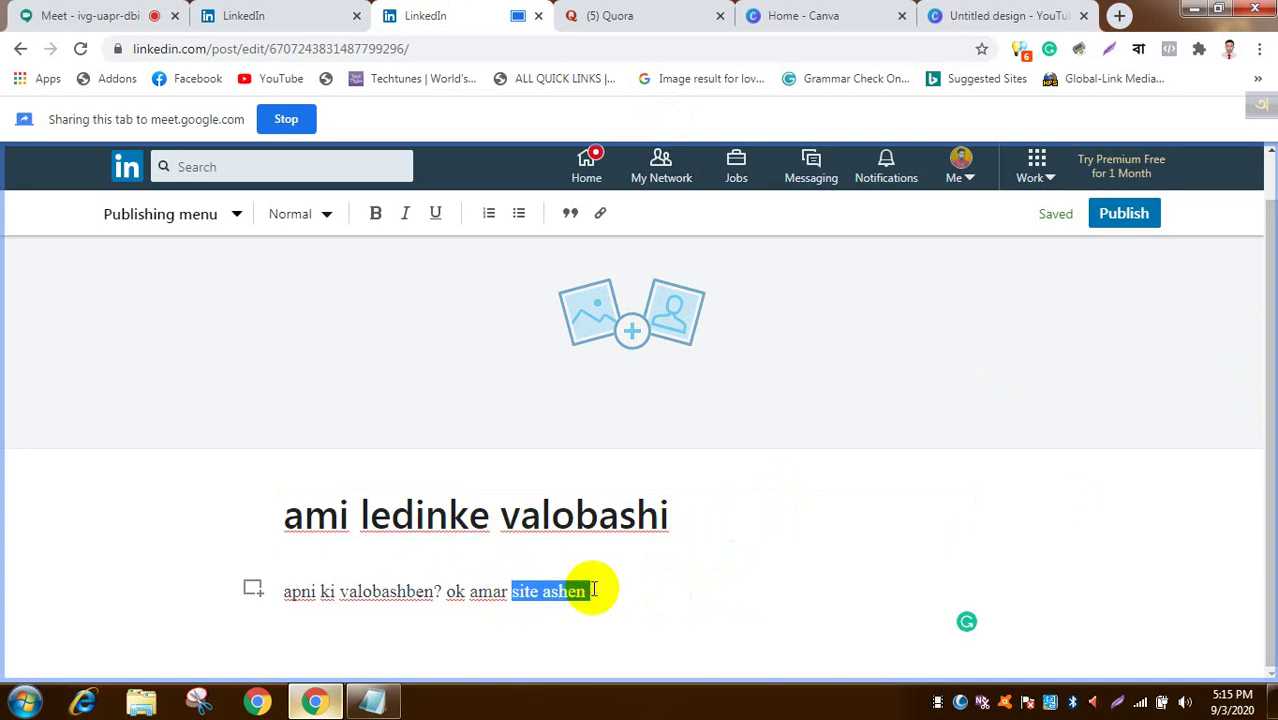
left_click(600, 216)
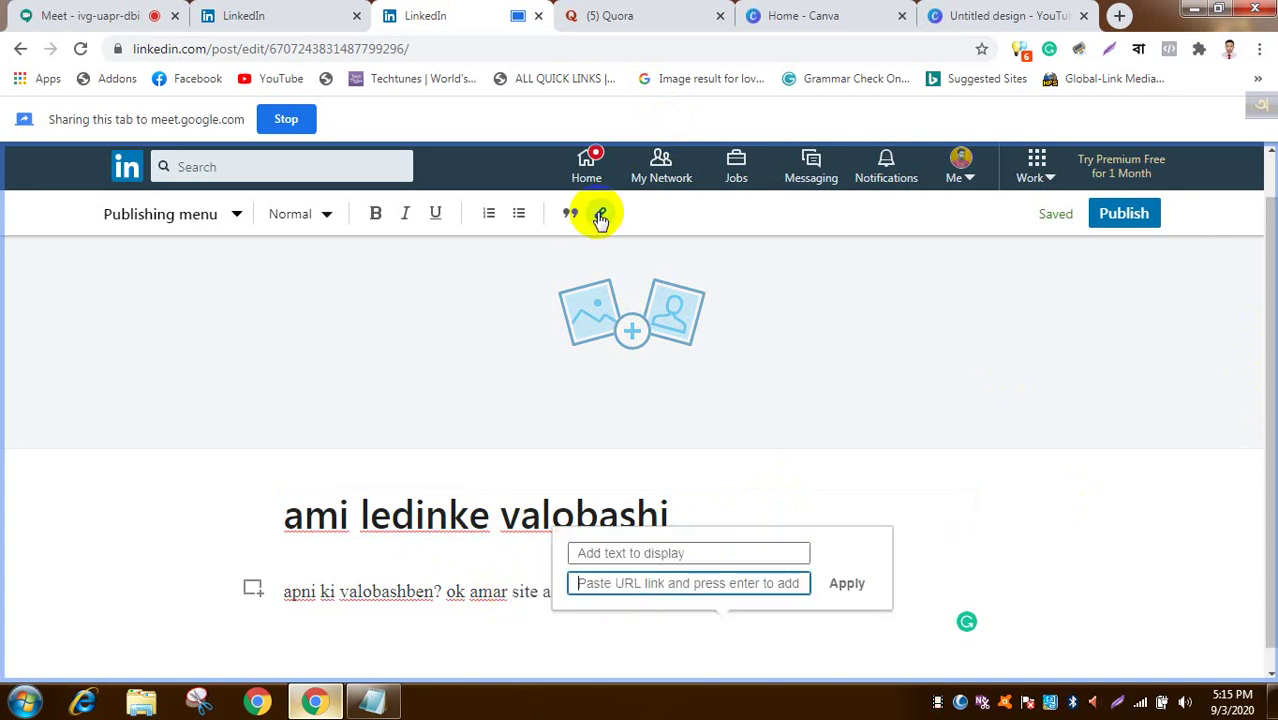
left_click(604, 553)
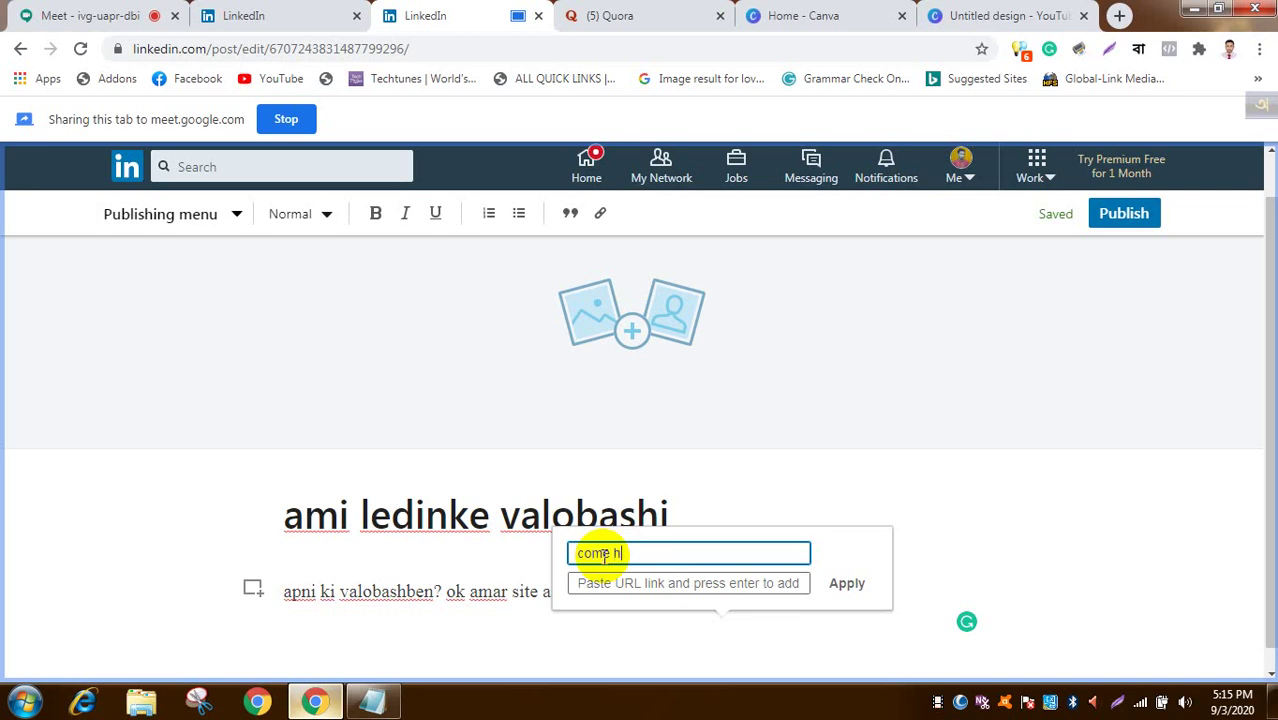
type("come here")
left_click(694, 585)
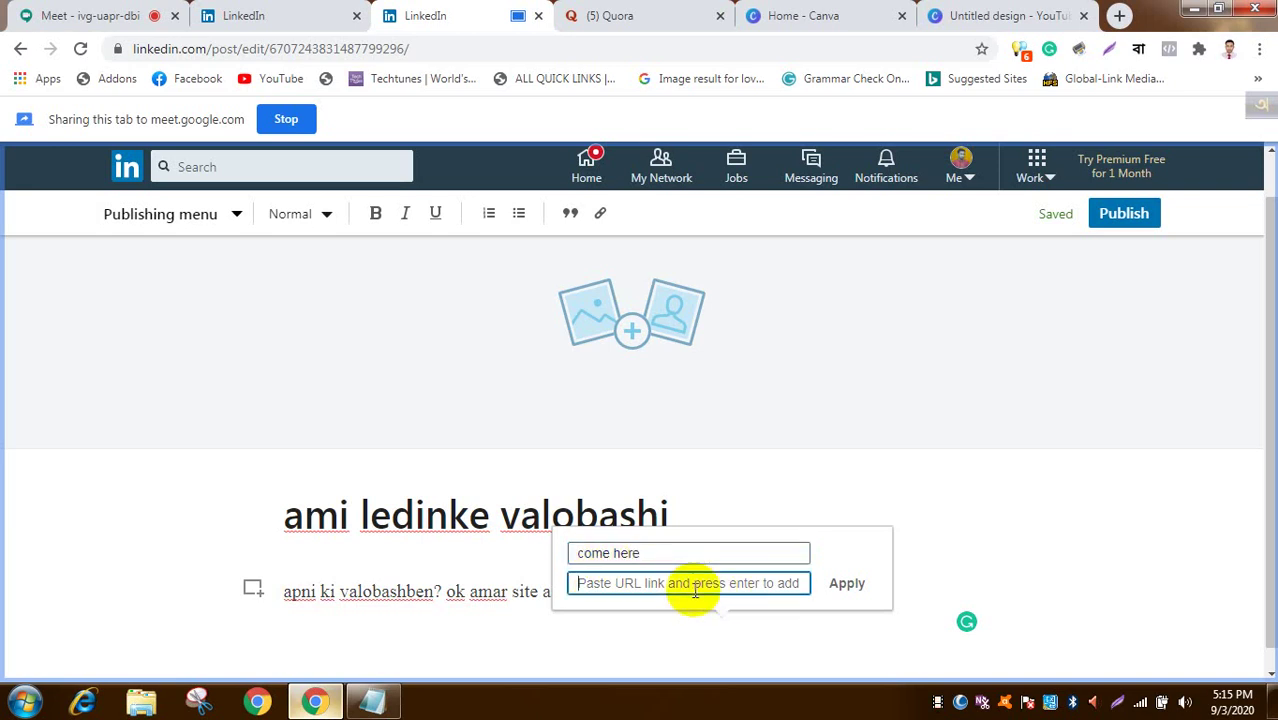
type("succinctly")
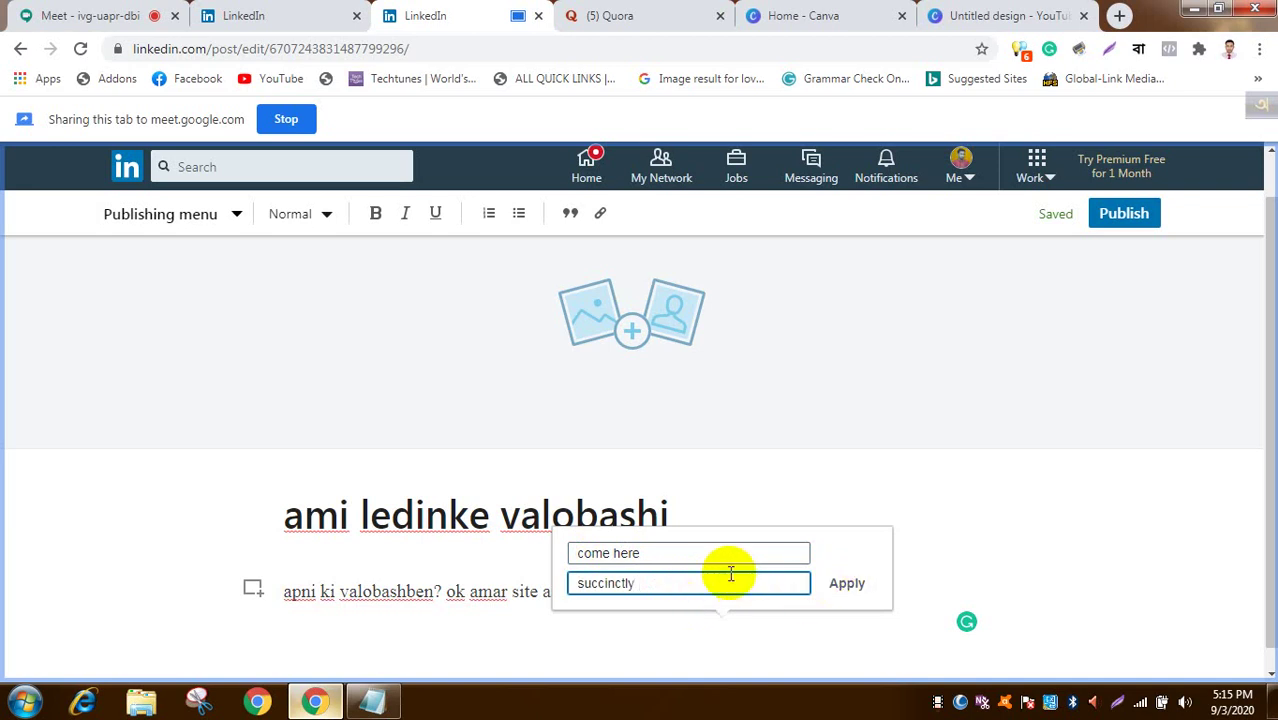
Step: Clear the link's address and display text and dismiss the link entry without applying it
key("BackSpace")
key("BackSpace")
key("BackSpace")
key("BackSpace")
key("BackSpace")
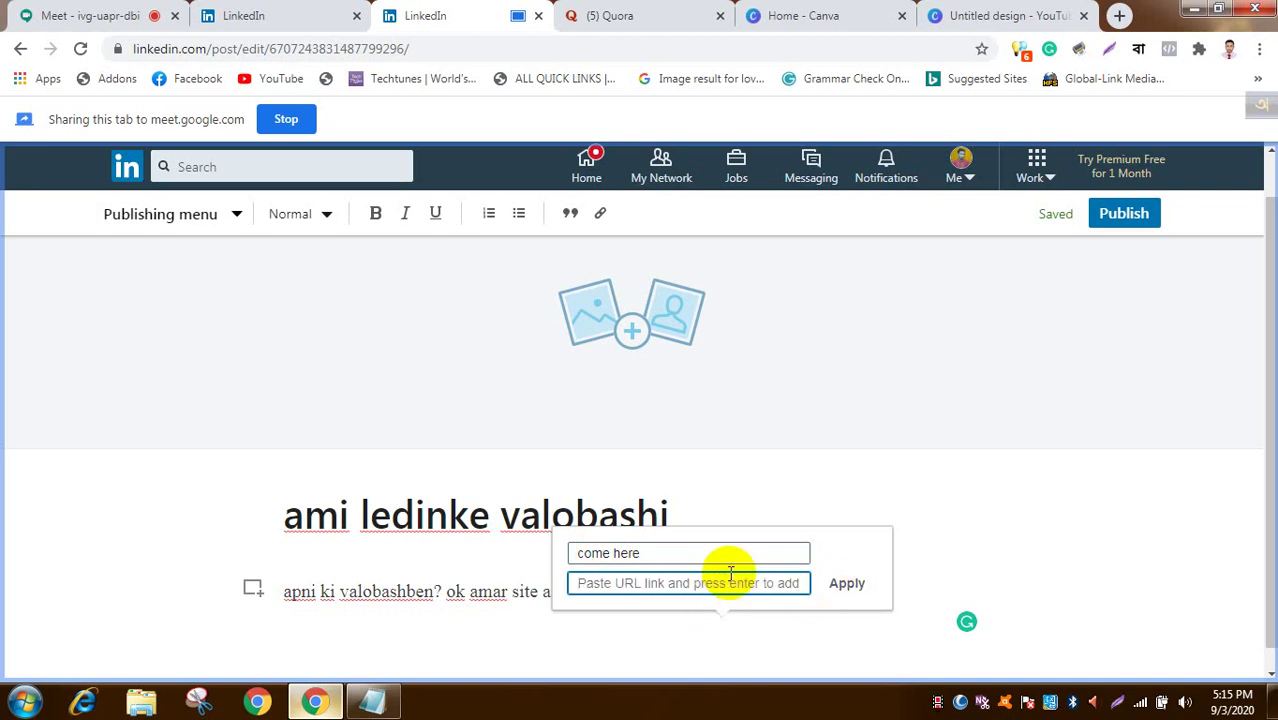
left_click(667, 556)
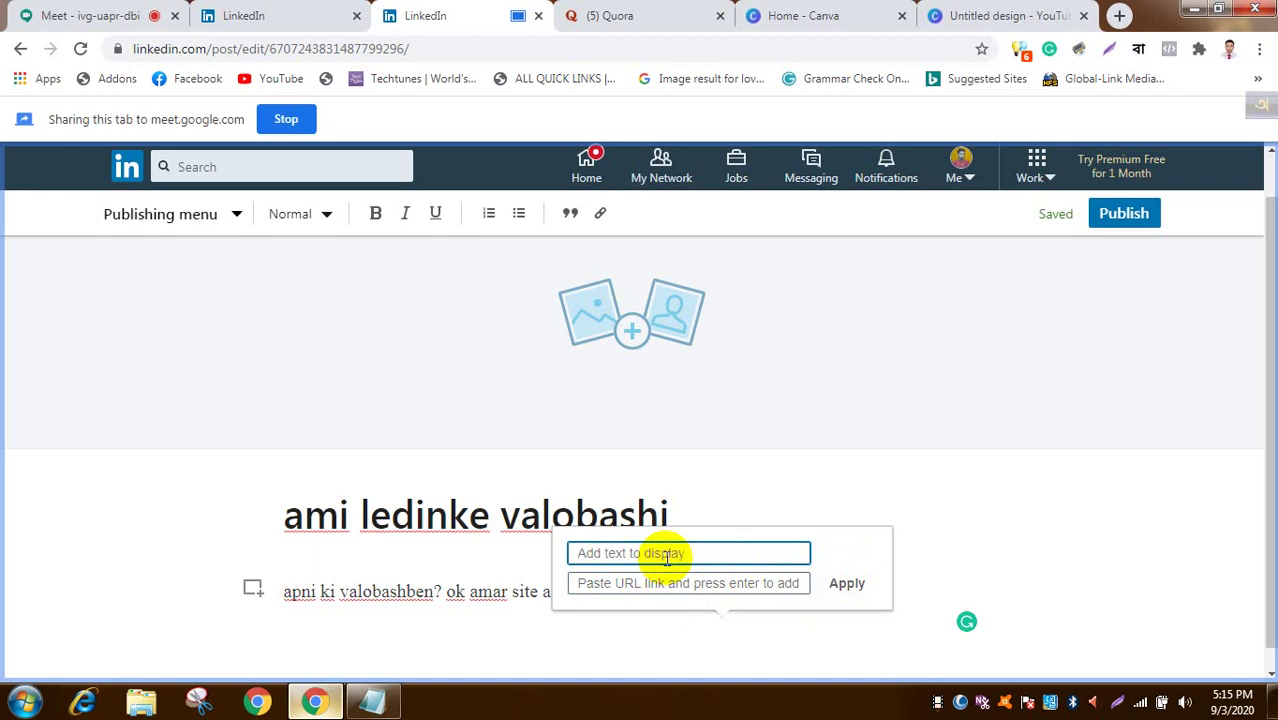
left_click(520, 565)
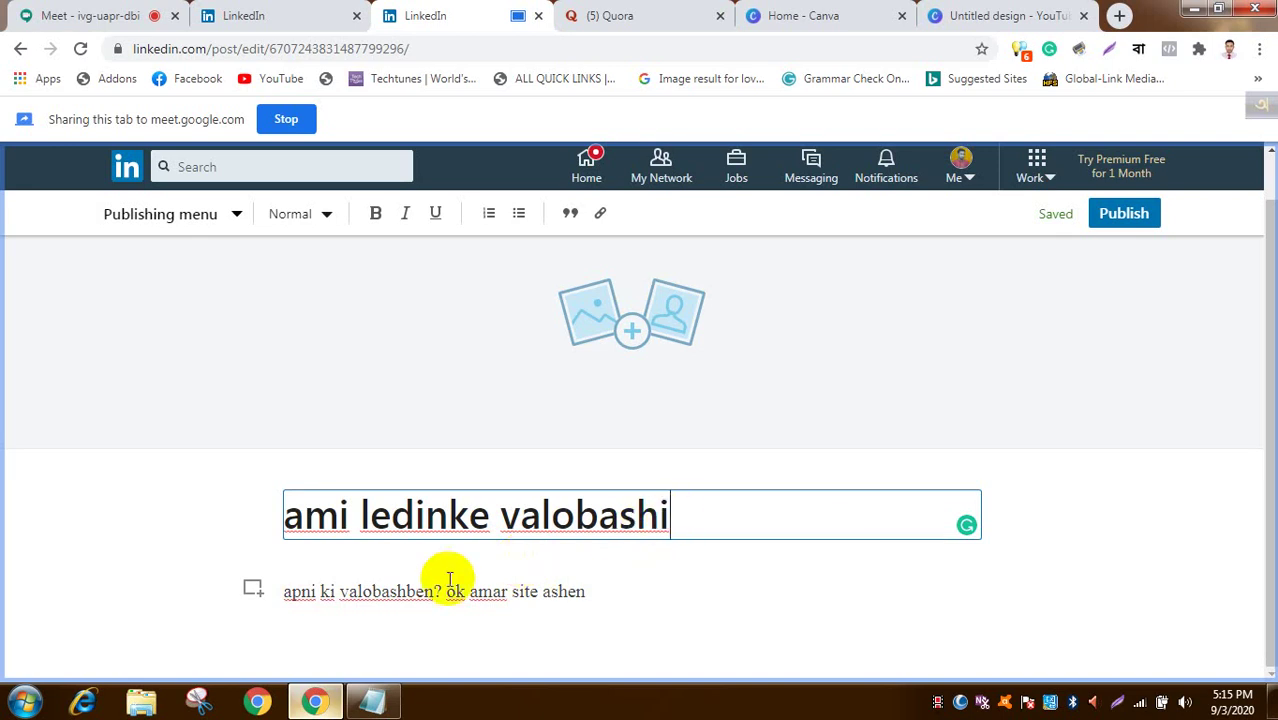
Step: Show the media types that can be inserted above the article's body text and add a video link block there
left_click(535, 591)
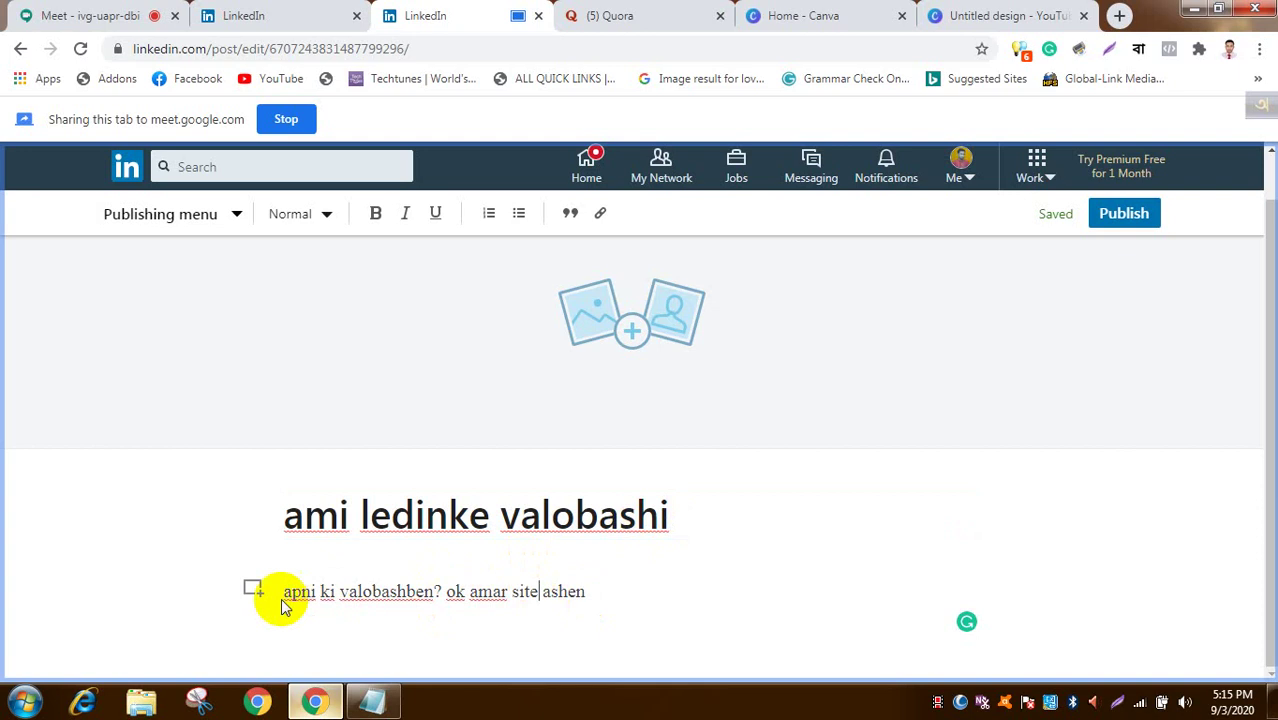
left_click(252, 588)
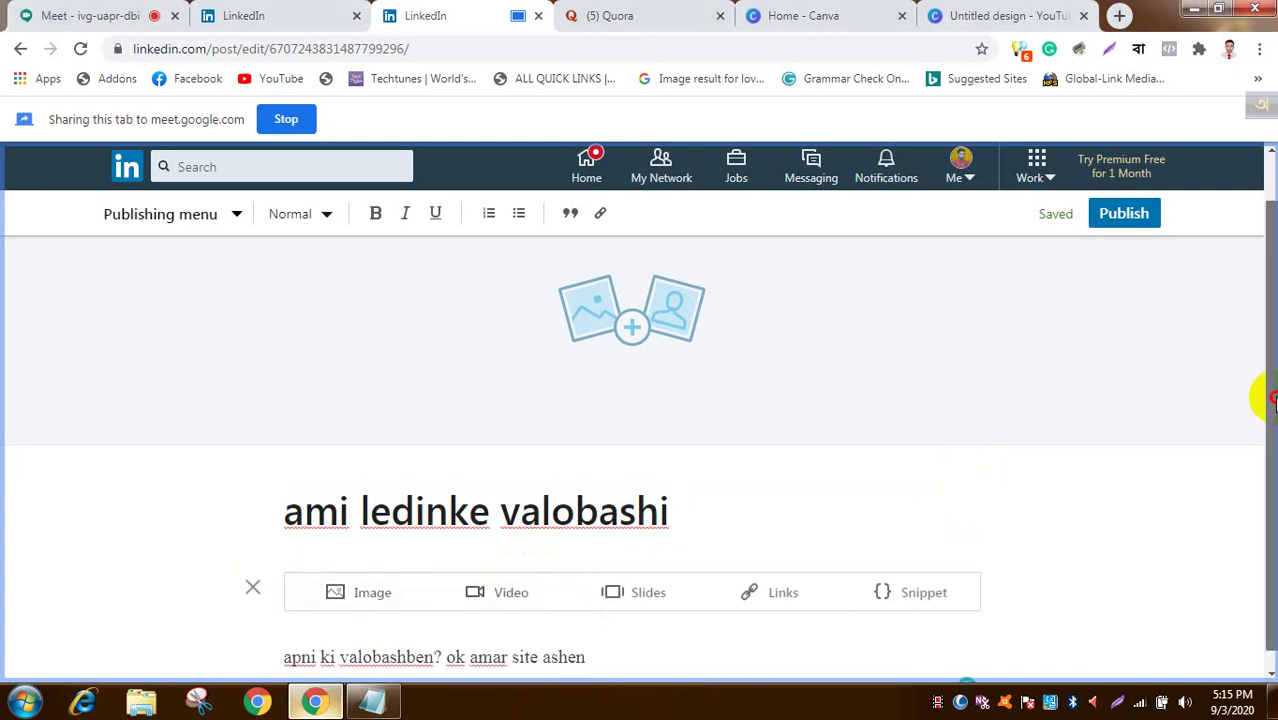
left_click_drag(1258, 400, 1270, 503)
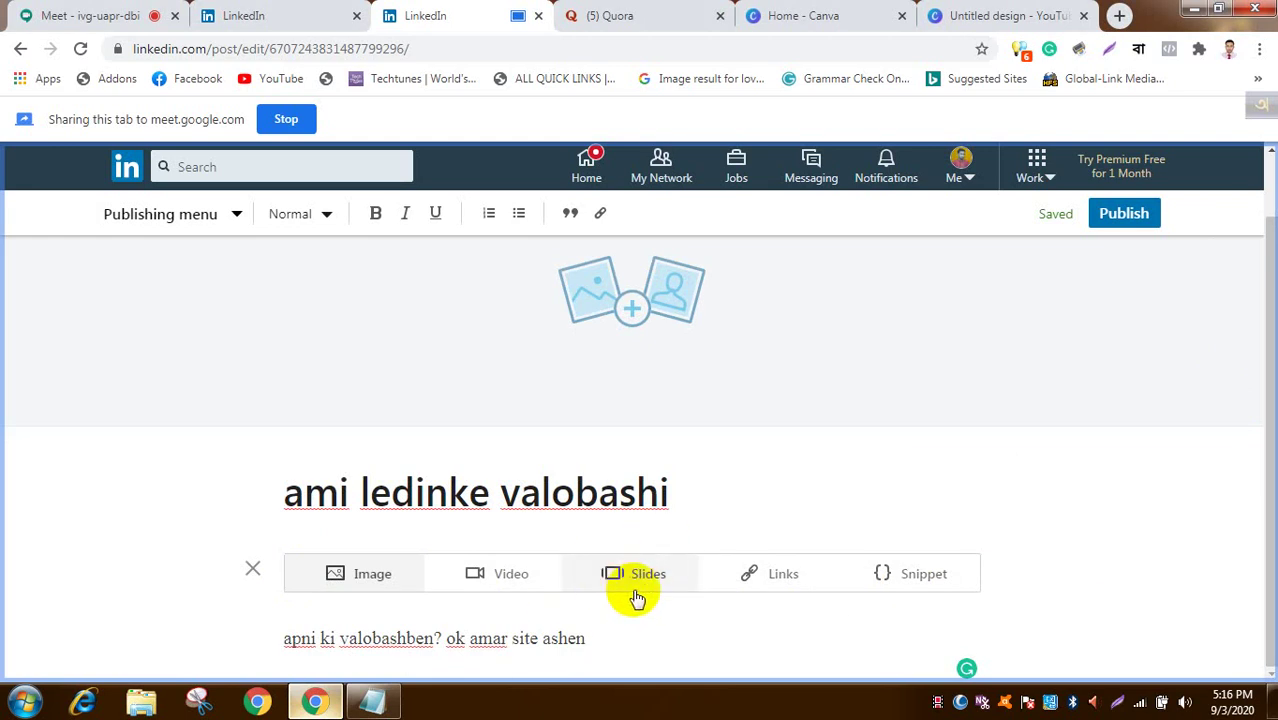
left_click(499, 593)
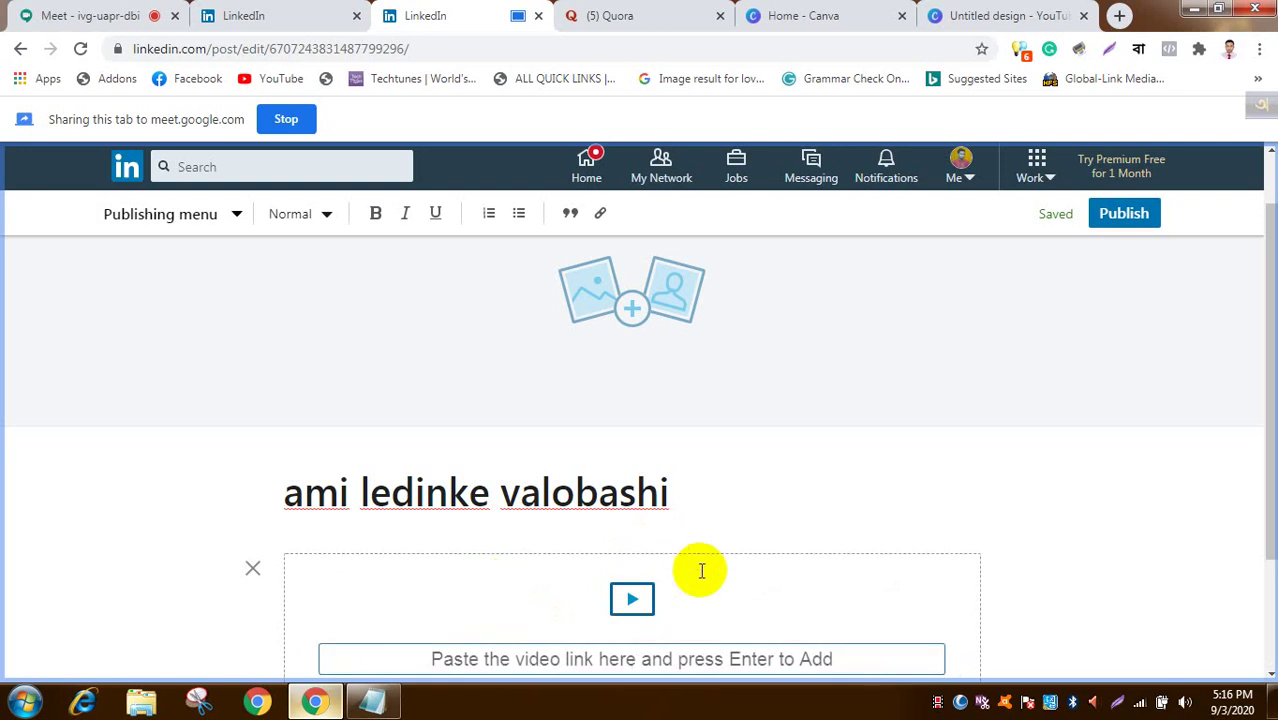
left_click(1228, 350)
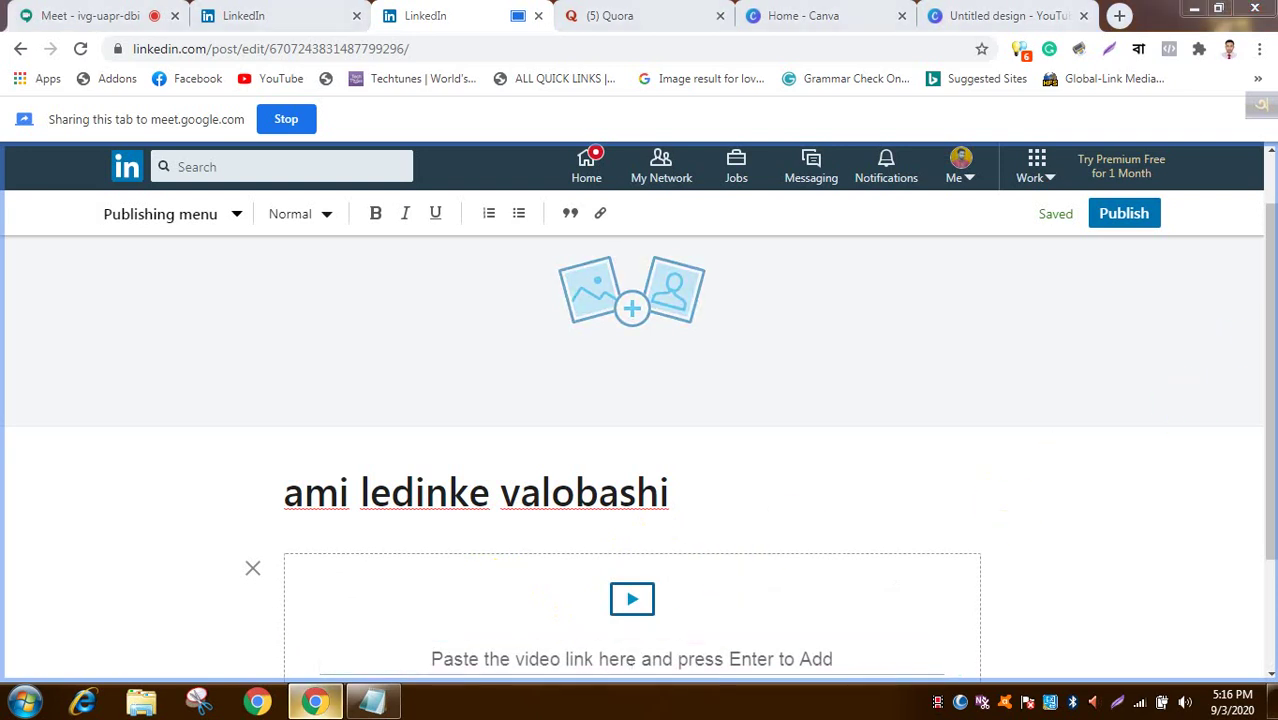
left_click_drag(1270, 350, 1255, 545)
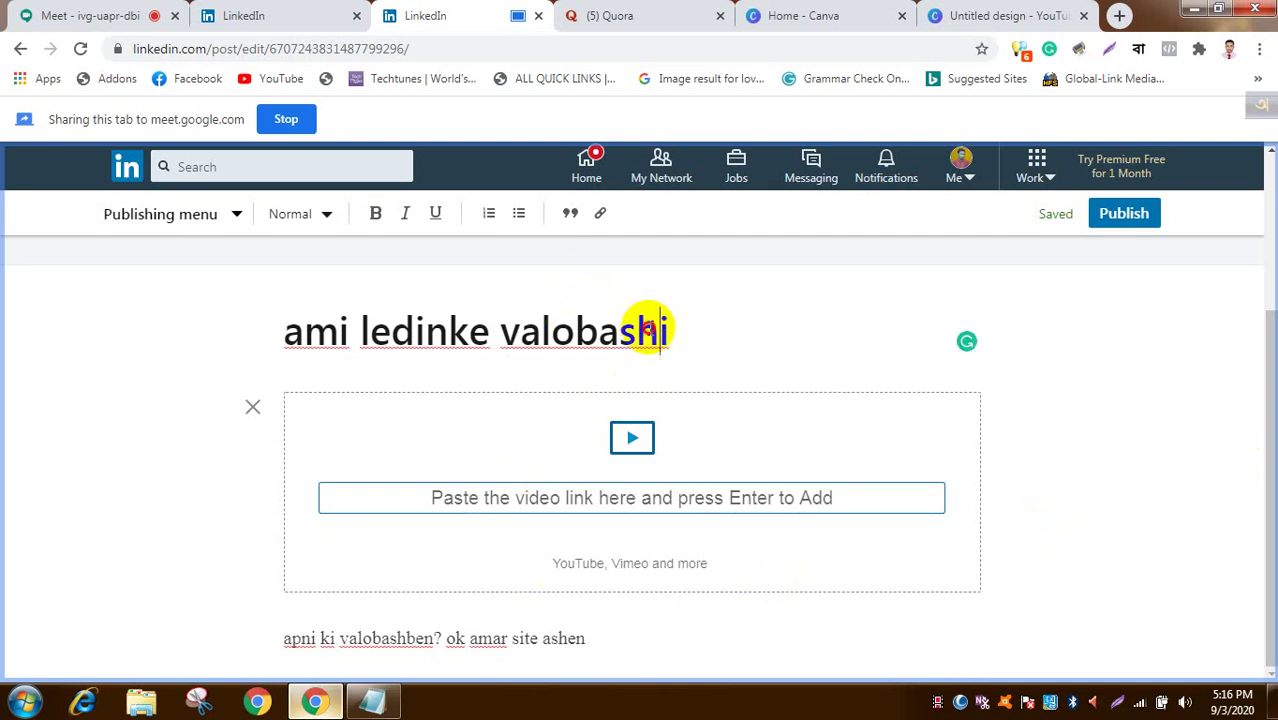
left_click_drag(621, 330, 668, 330)
left_click(650, 330)
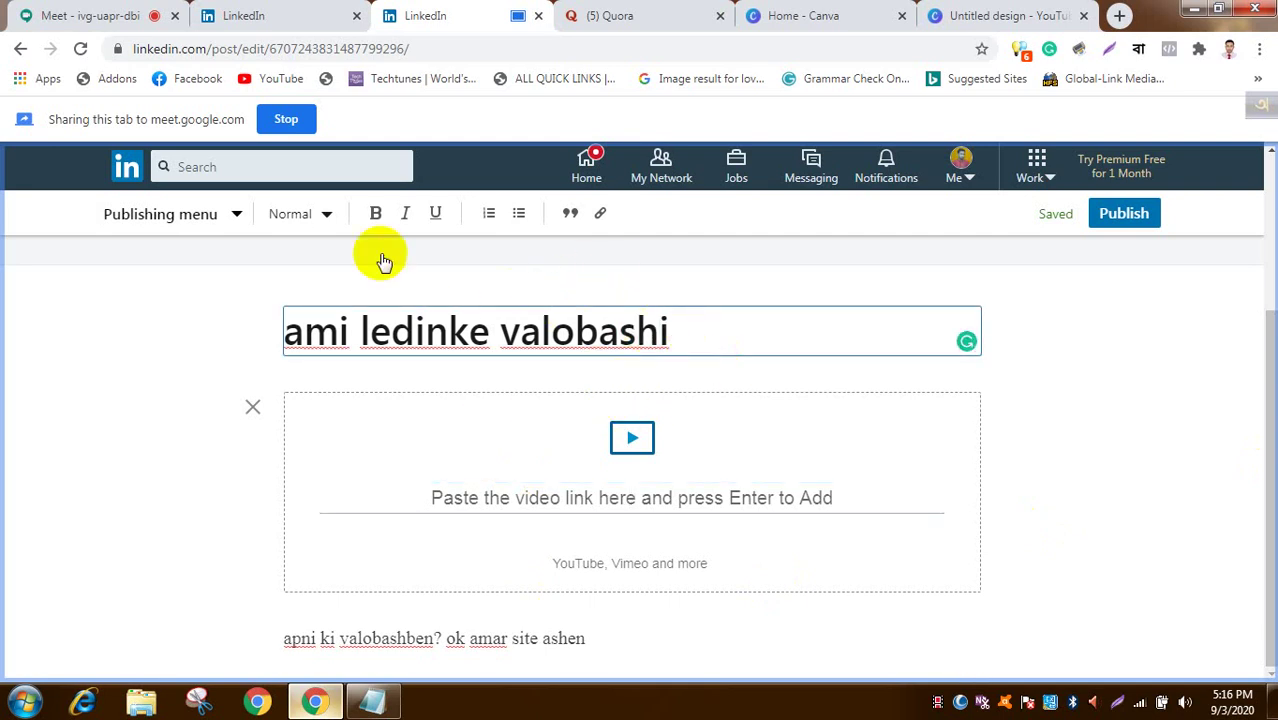
Step: Switch the Google Meet presentation to the Quora page and close the LinkedIn article
left_click(617, 17)
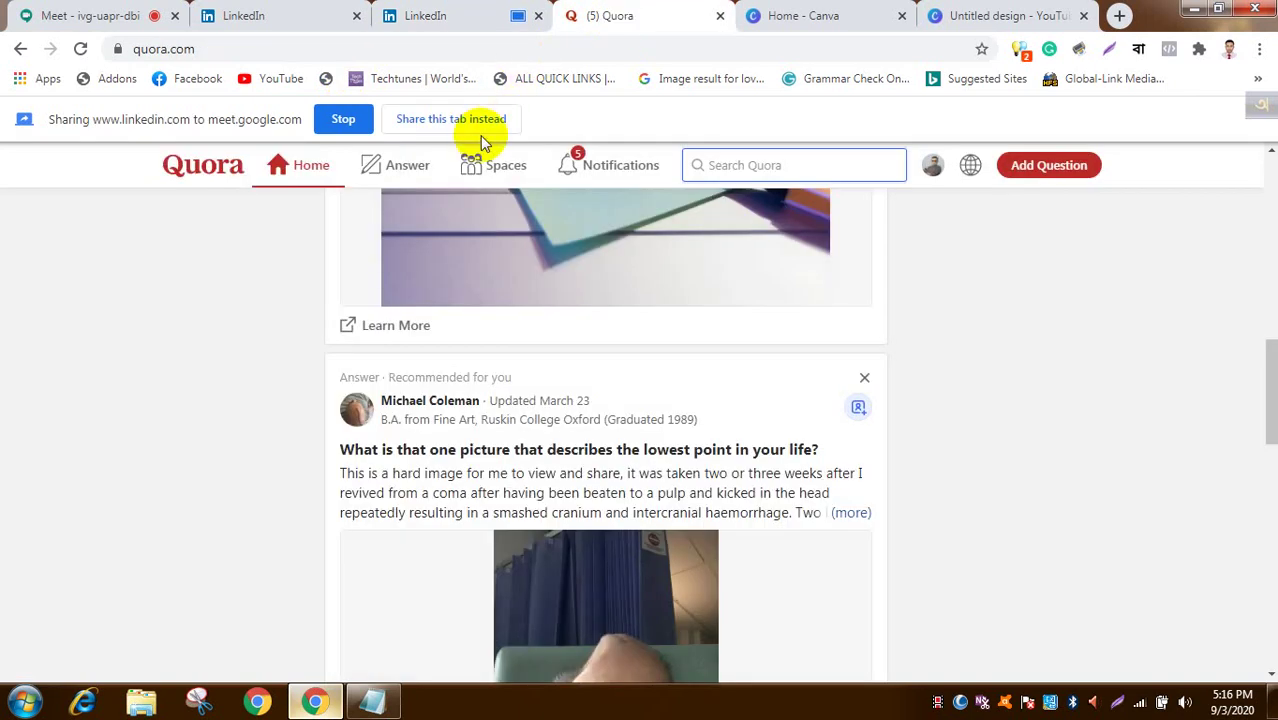
left_click(462, 121)
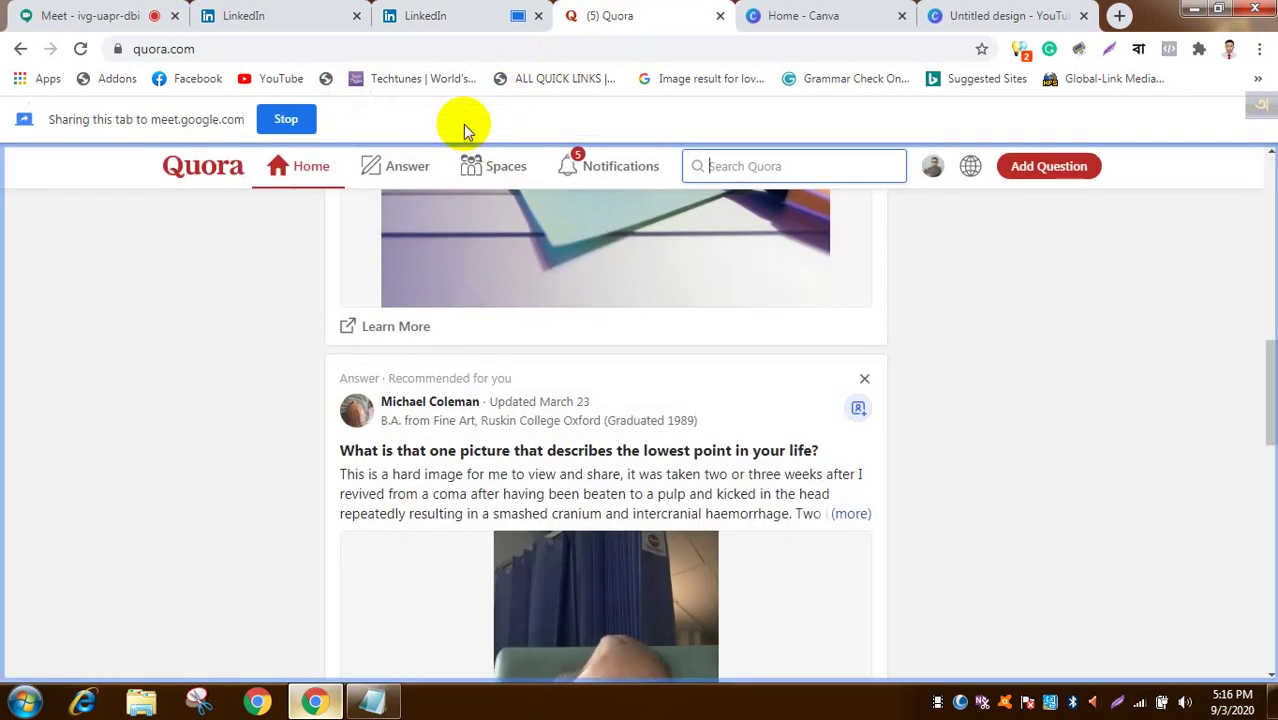
left_click(471, 13)
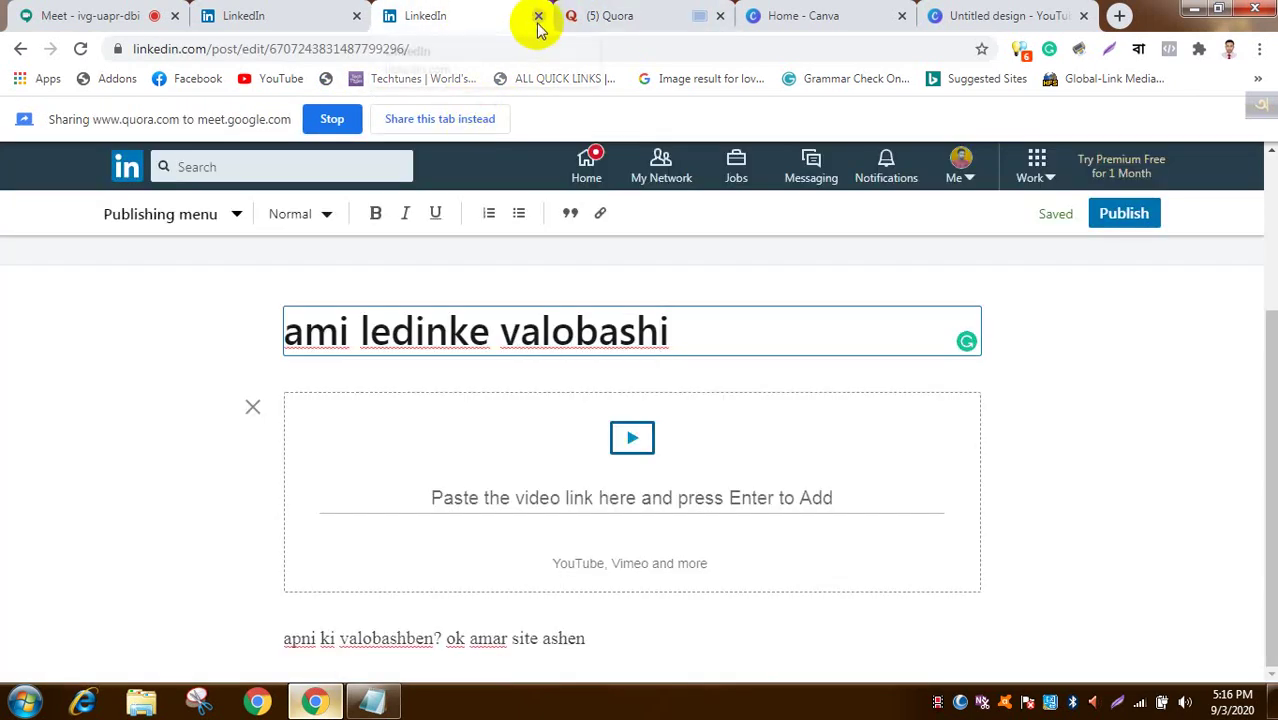
left_click(537, 17)
Step: Check the Google Meet call, return to the start of the Quora home feed and show the account options
left_click(160, 17)
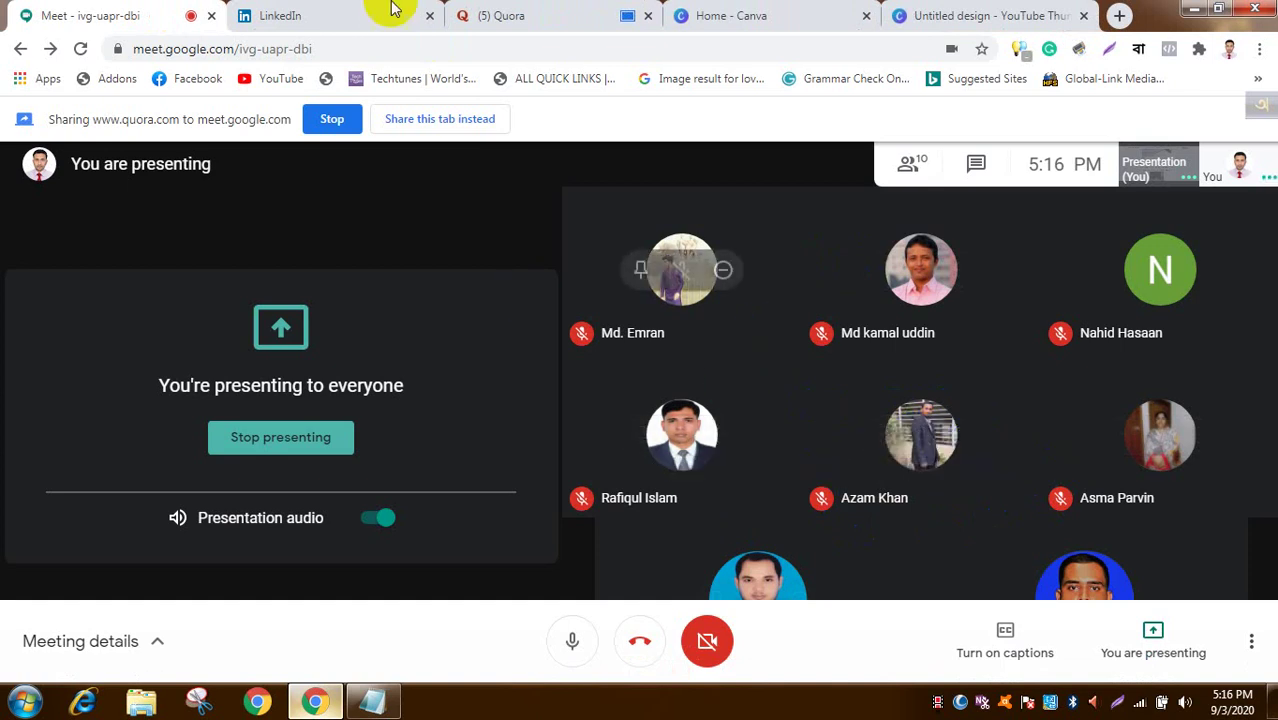
left_click(480, 14)
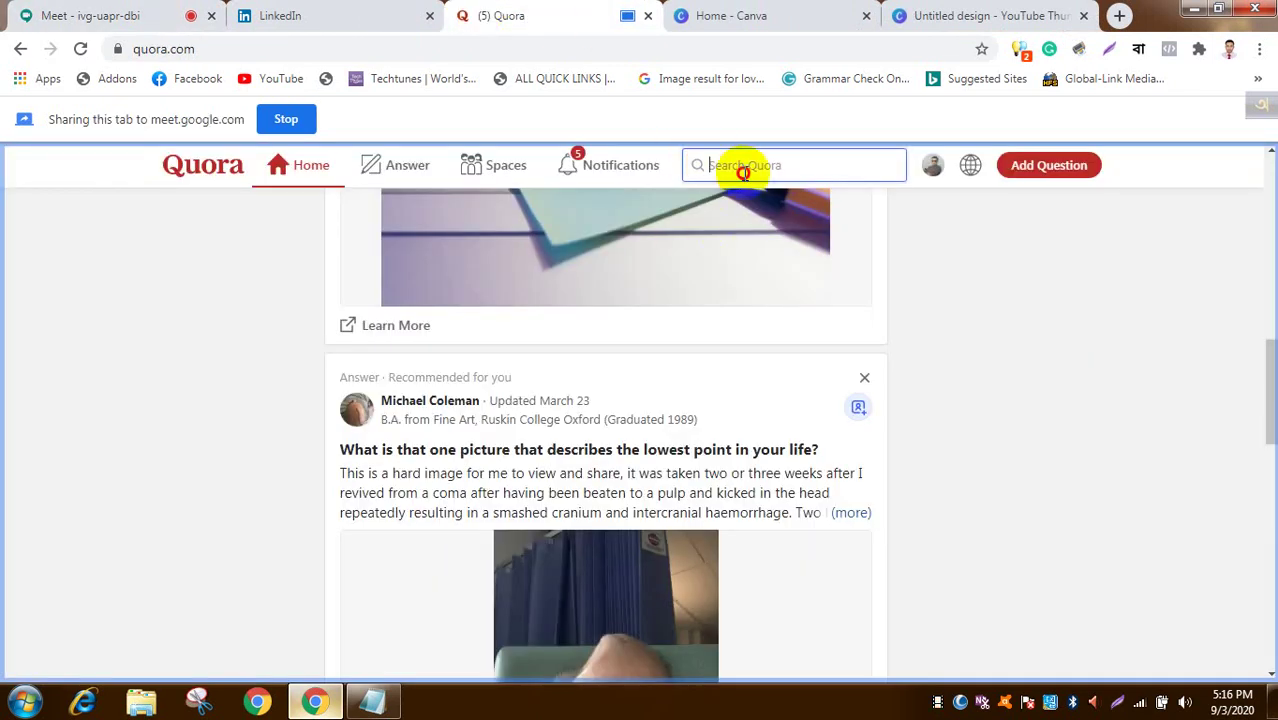
left_click(742, 170)
left_click(1130, 447)
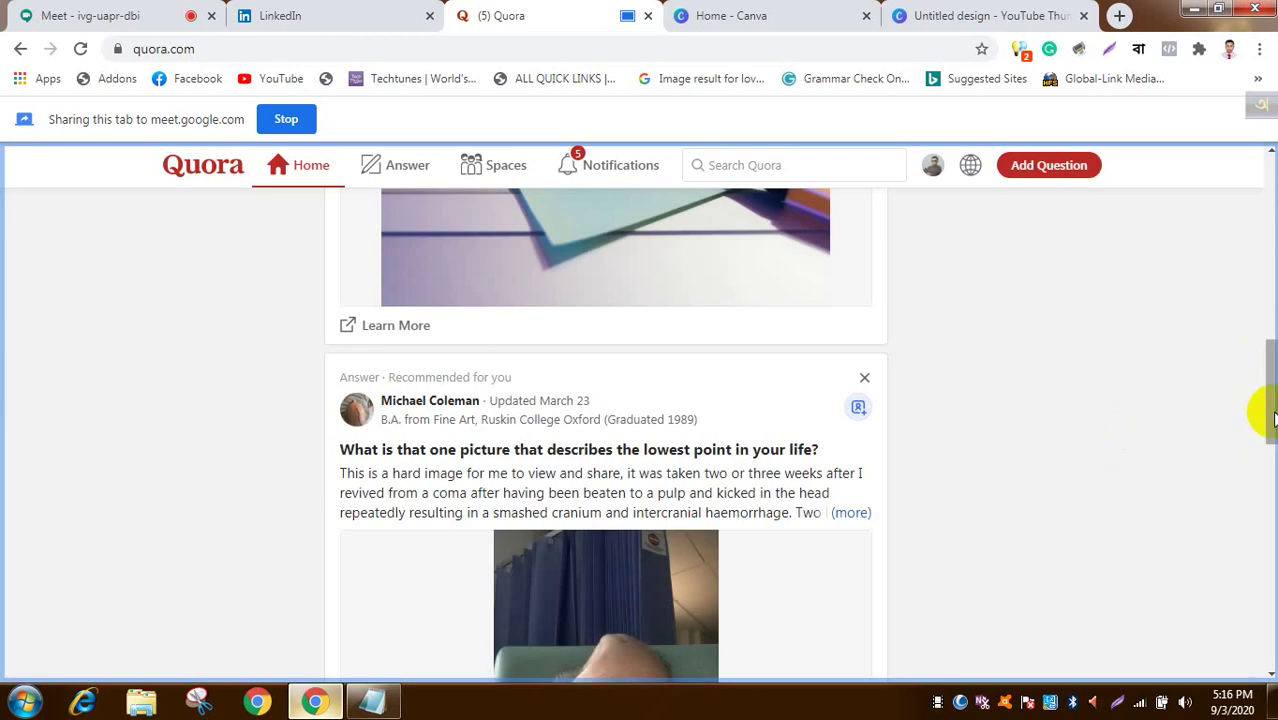
left_click_drag(1267, 368, 1272, 171)
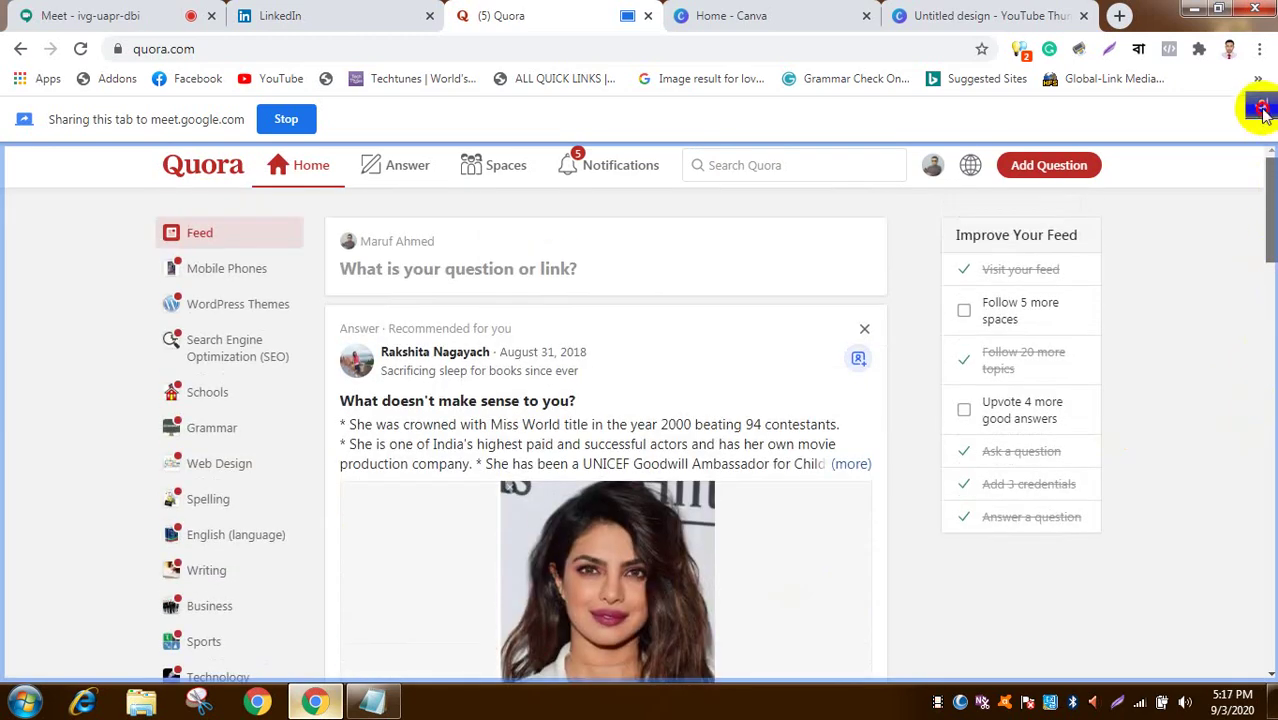
left_click(933, 168)
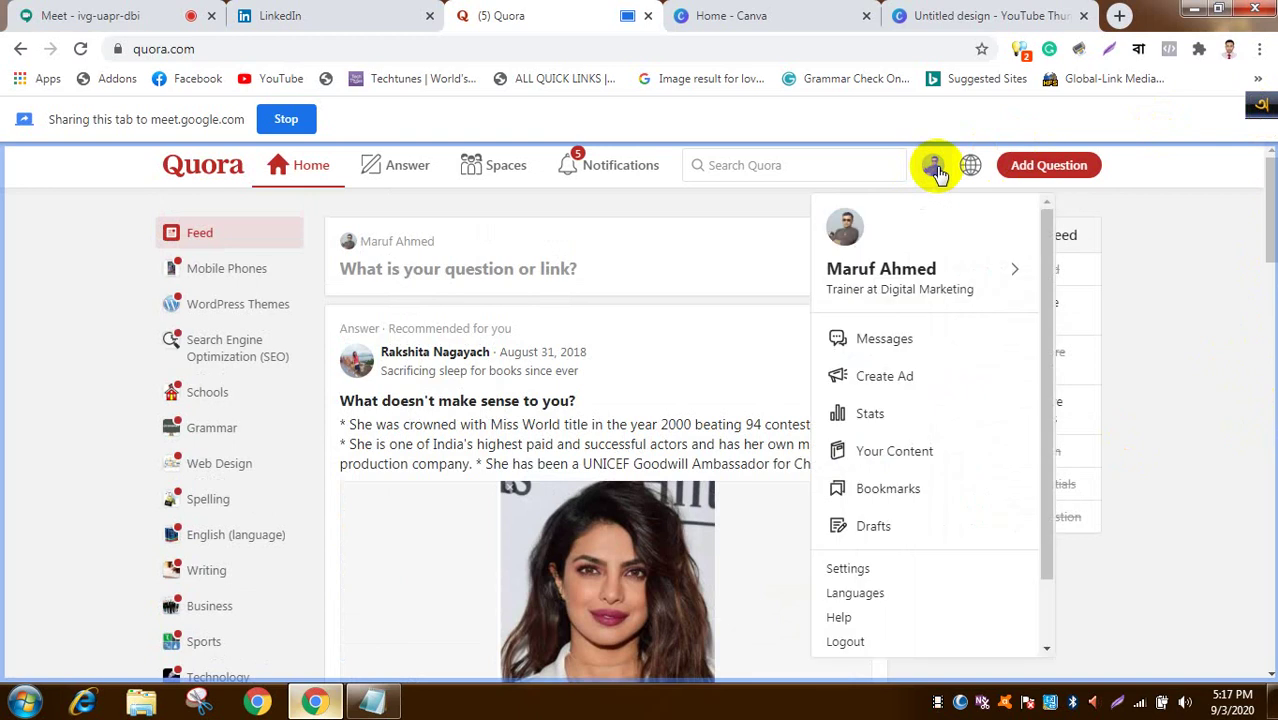
left_click(937, 172)
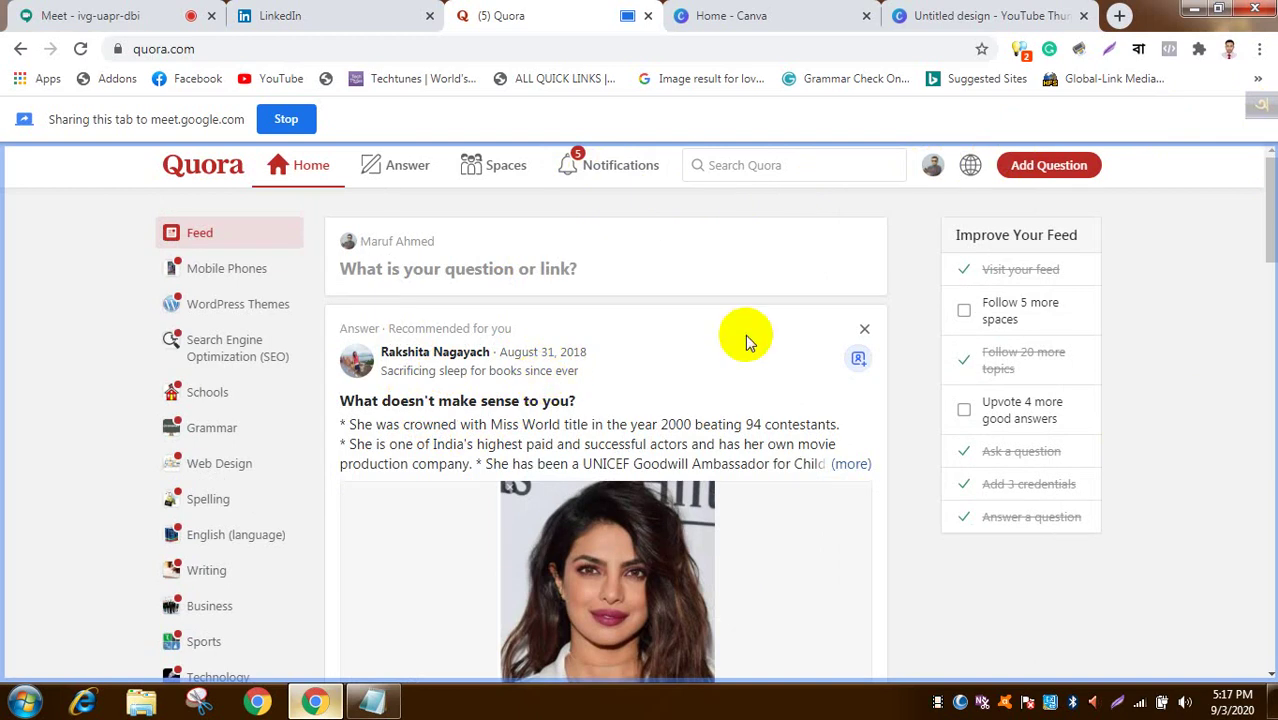
Step: Browse the recommended answers in the Quora home feed for the meeting participants
scroll(745, 341, "down", 10)
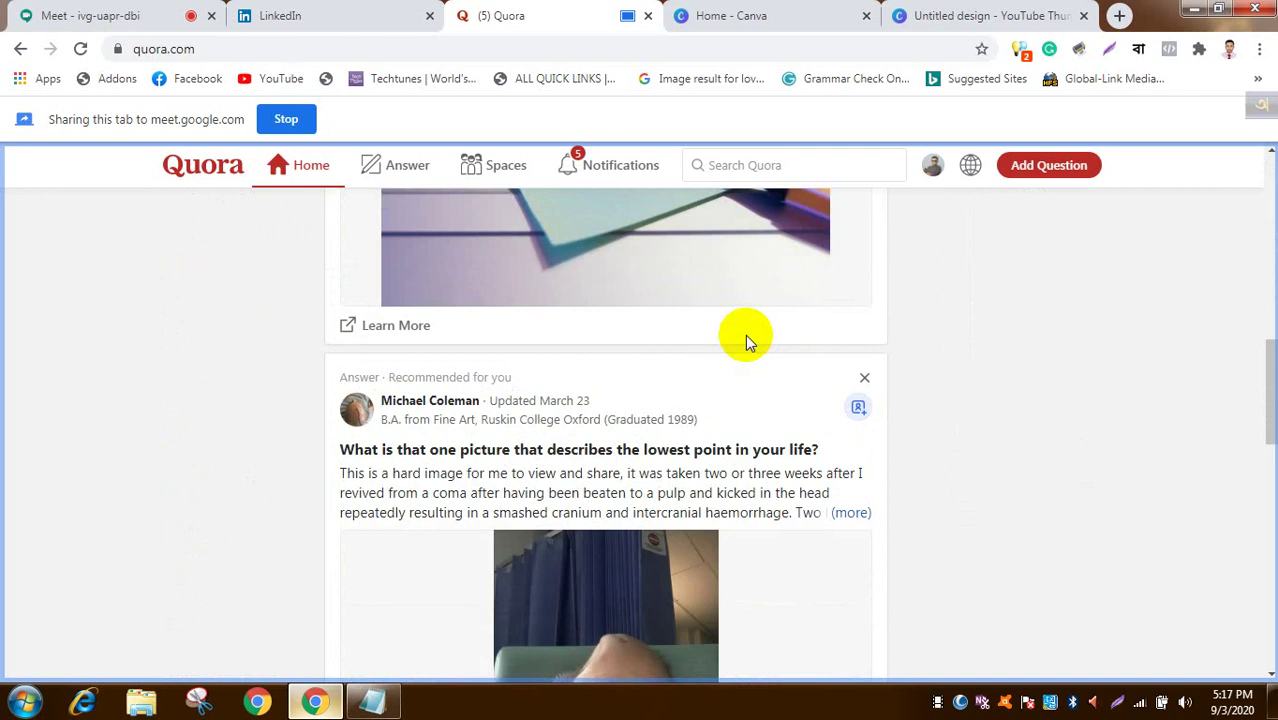
scroll(747, 340, "down", 3)
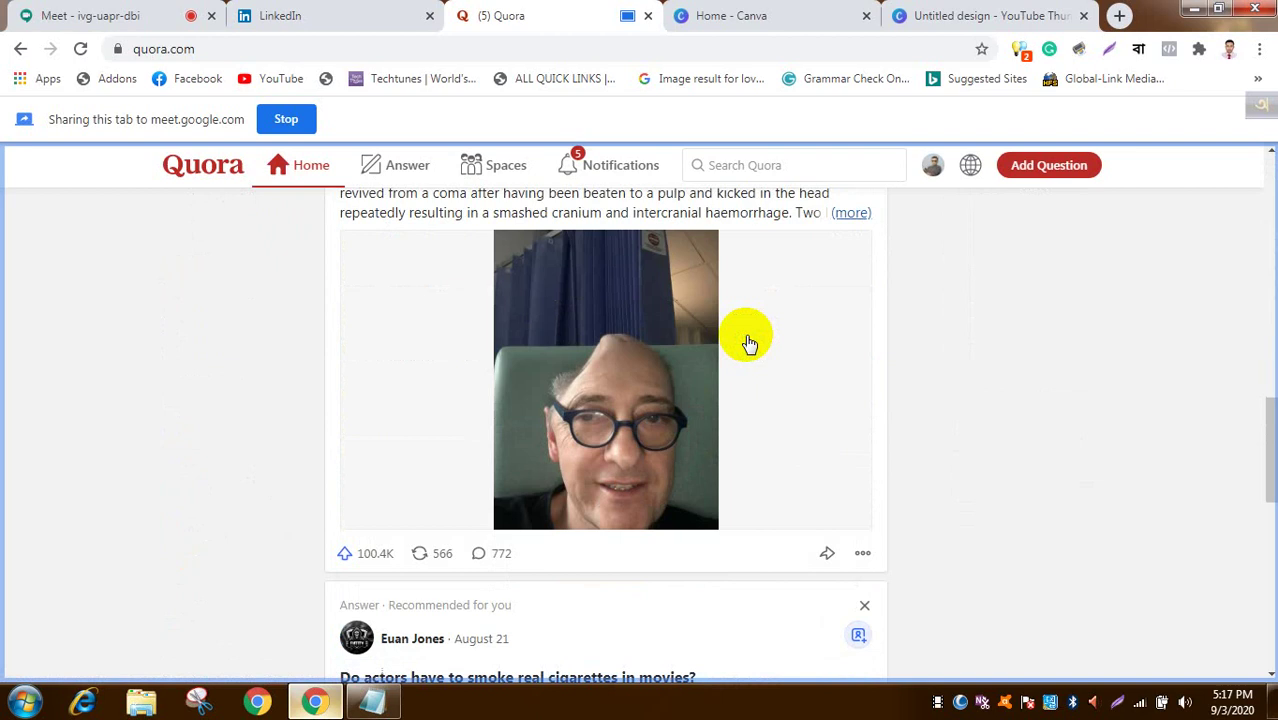
scroll(749, 343, "down", 1)
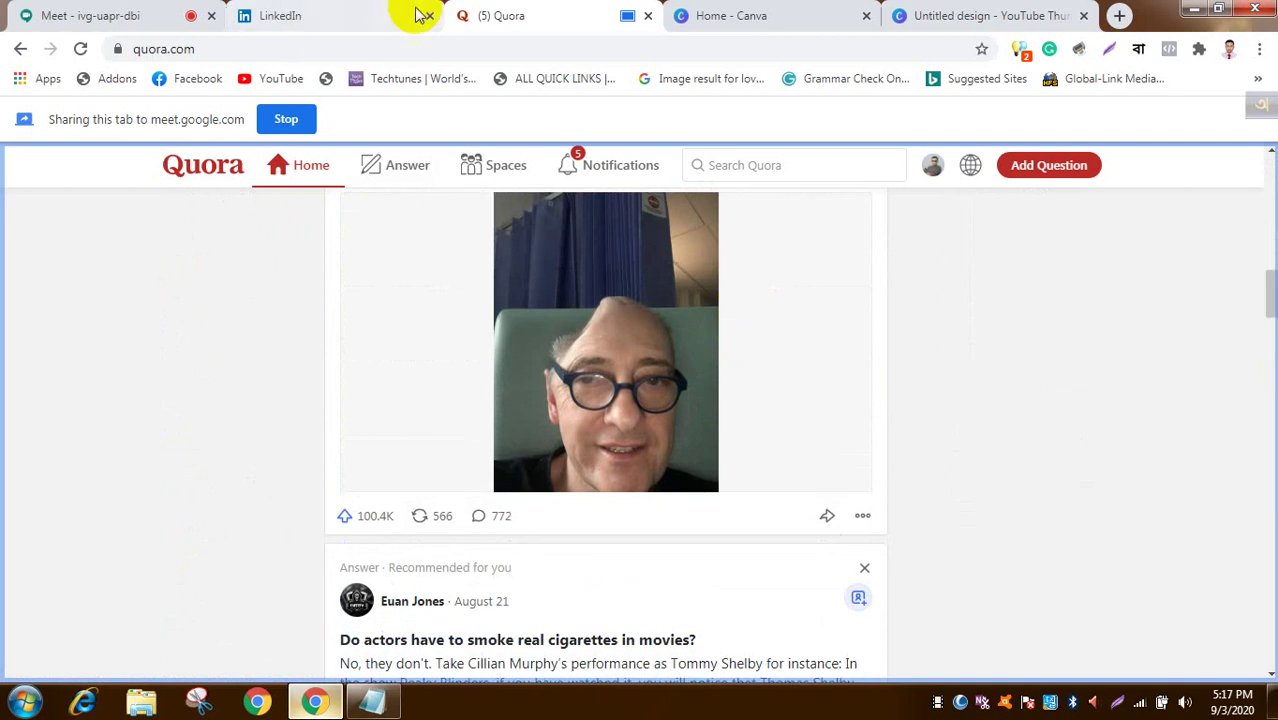
scroll(432, 400, "up", 3)
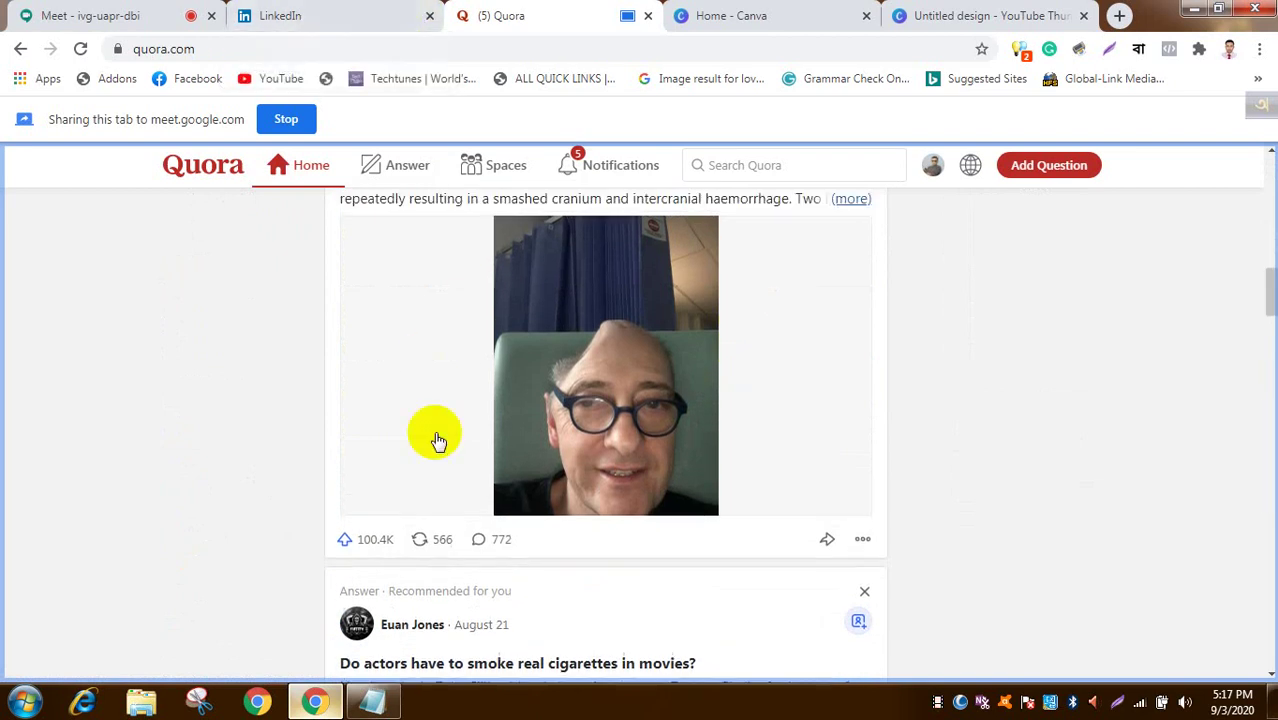
scroll(438, 441, "down", 3)
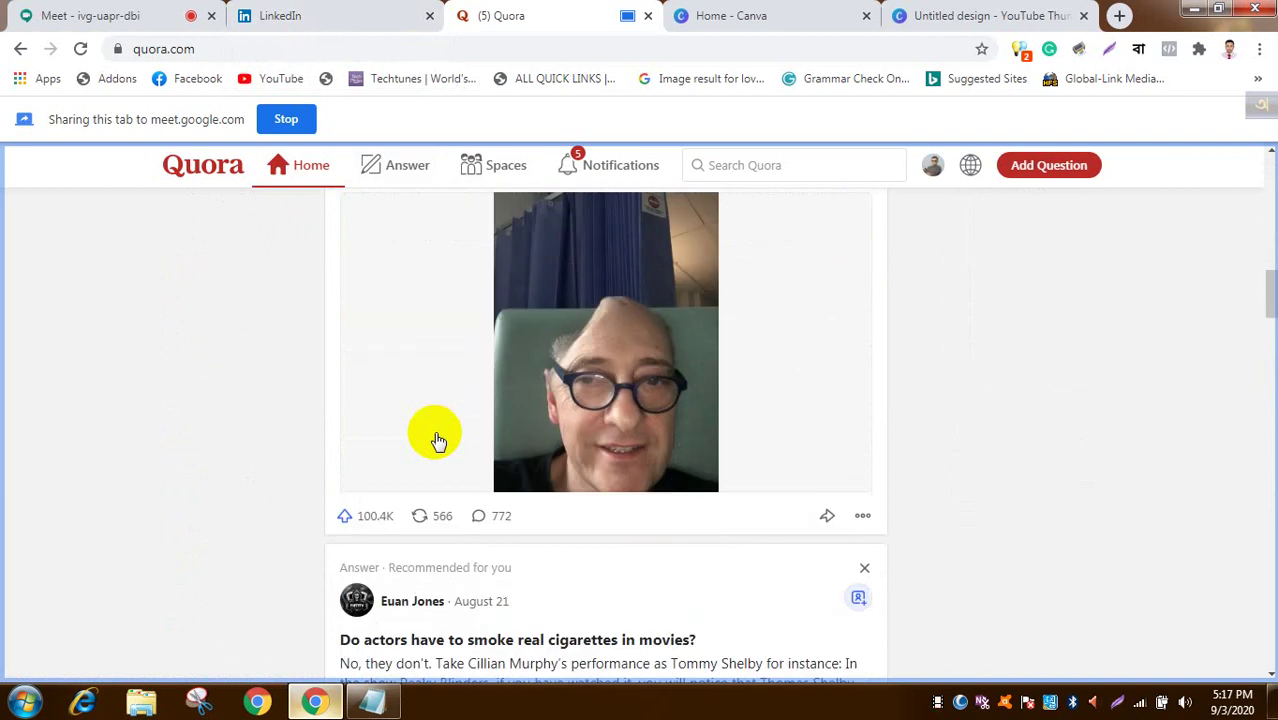
Step: Check the participants in the Google Meet call and return to Quora to show further recommended answers
left_click(24, 14)
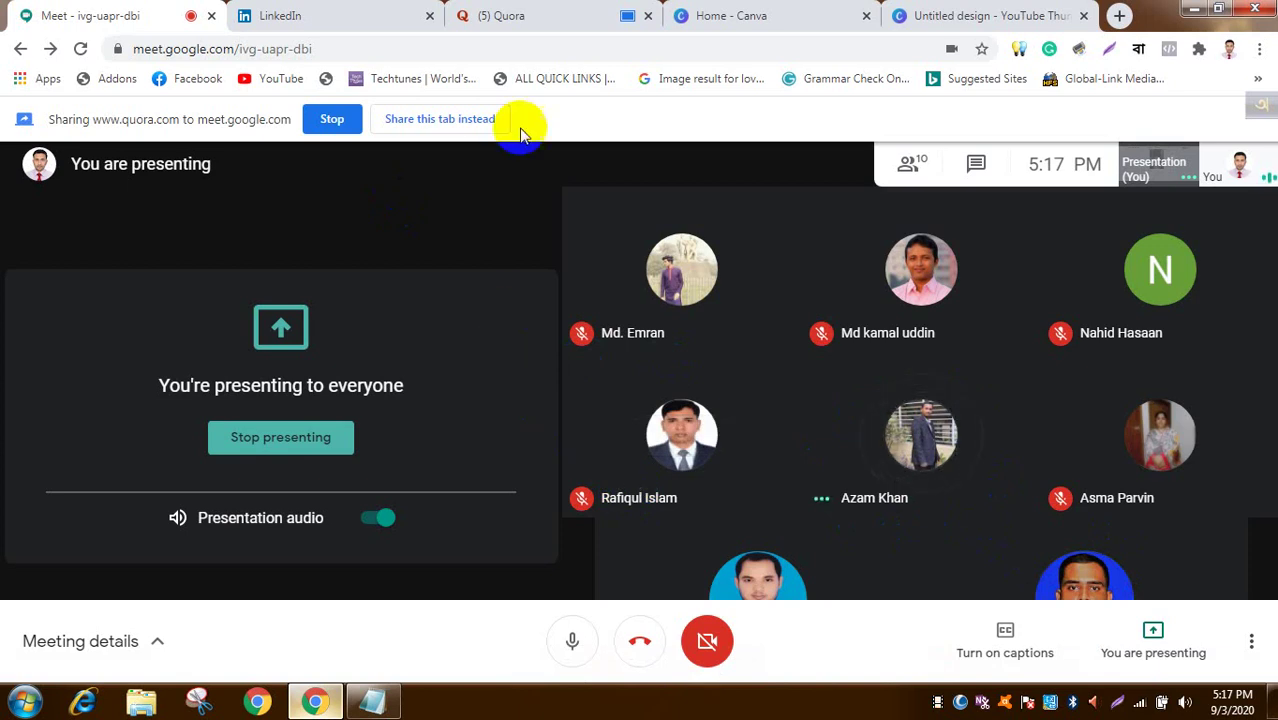
left_click(593, 10)
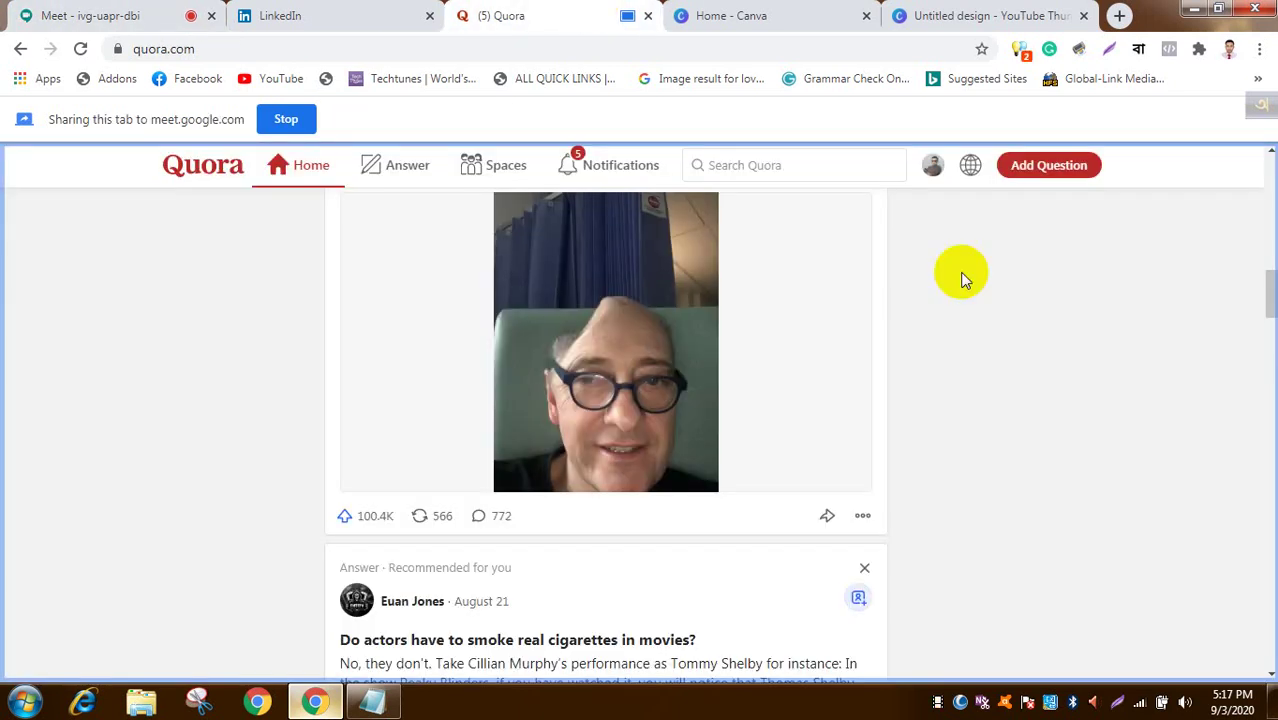
scroll(960, 278, "up", 1)
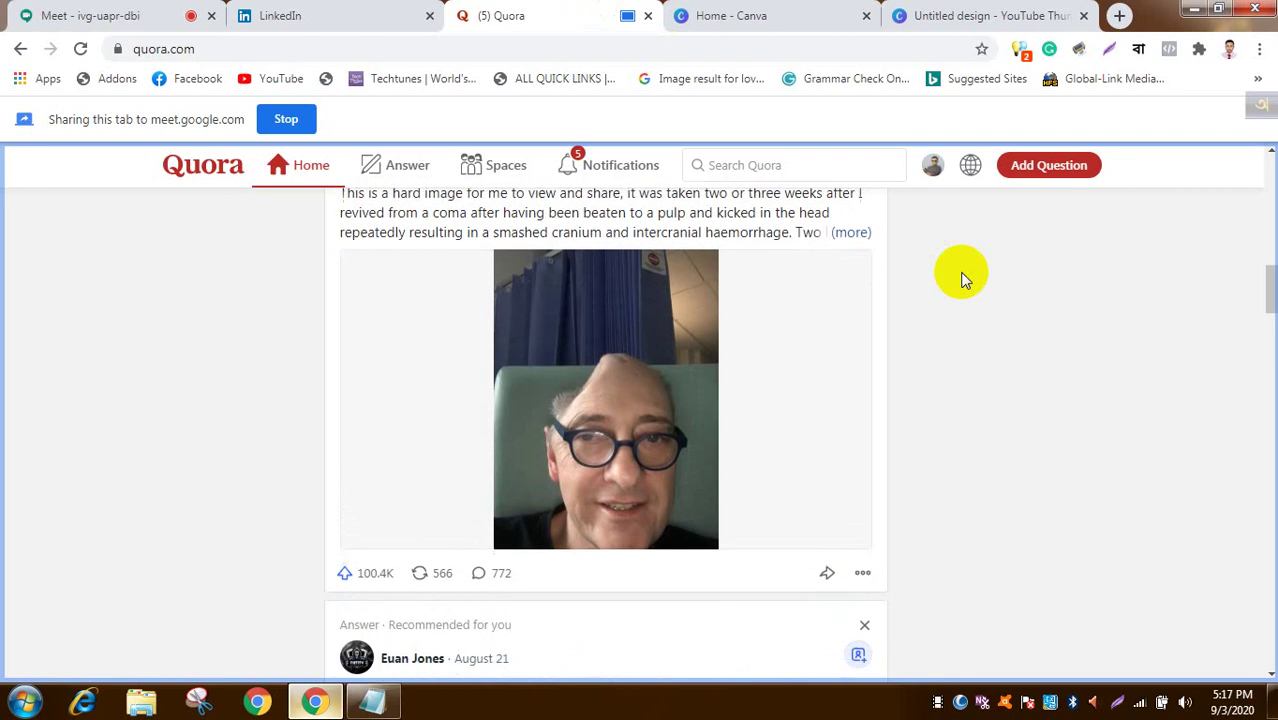
scroll(960, 278, "down", 4)
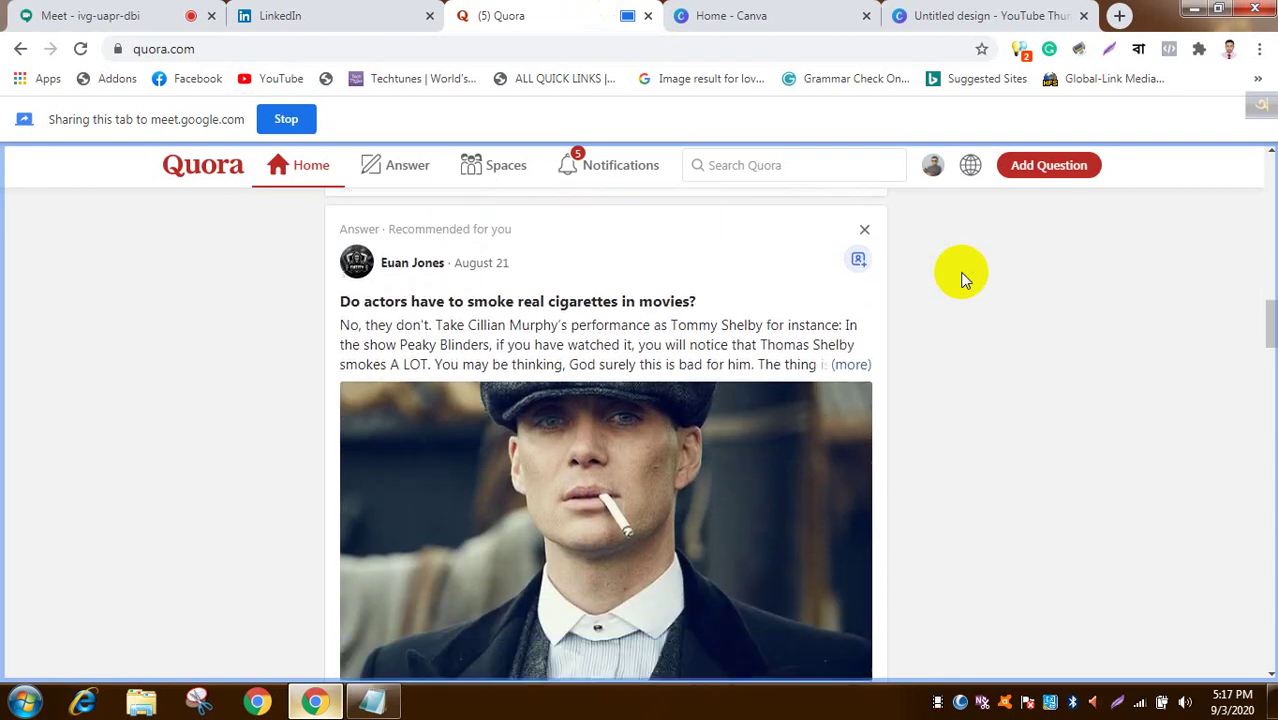
Step: Browse the suggested questions and recommended answers in the Quora feed, then return to the start of the feed
scroll(960, 278, "down", 12)
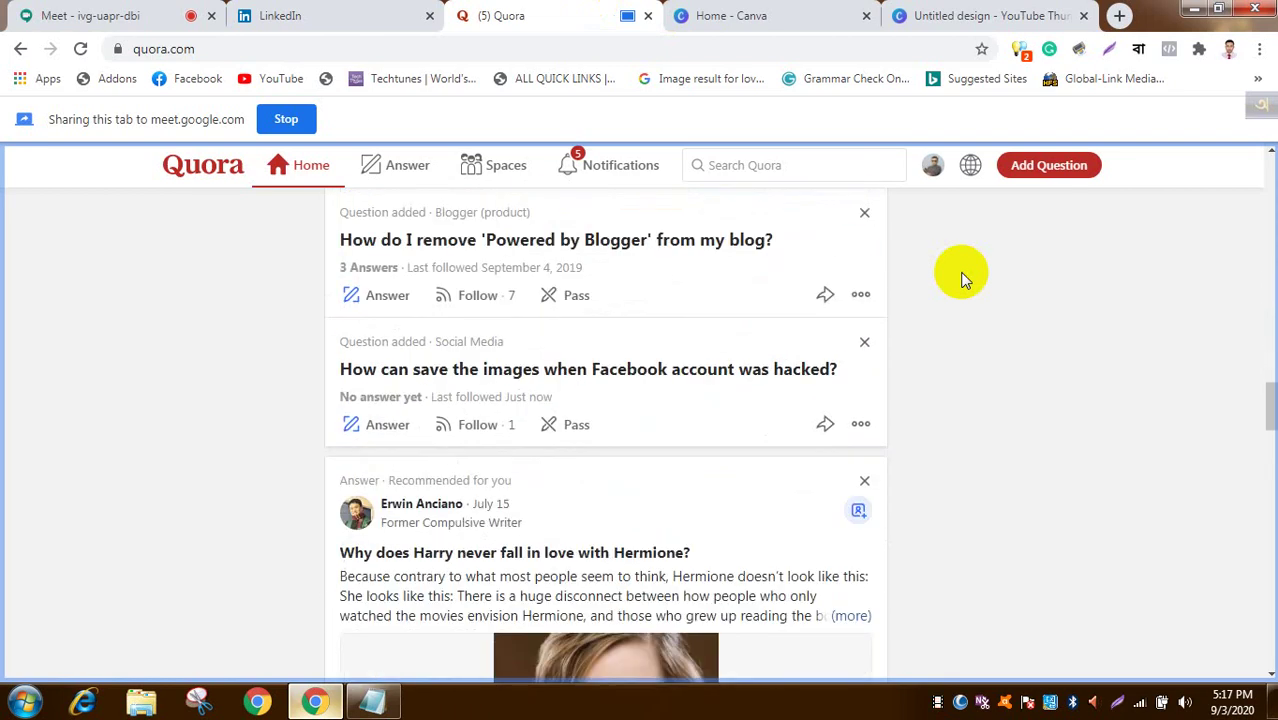
scroll(960, 278, "up", 1)
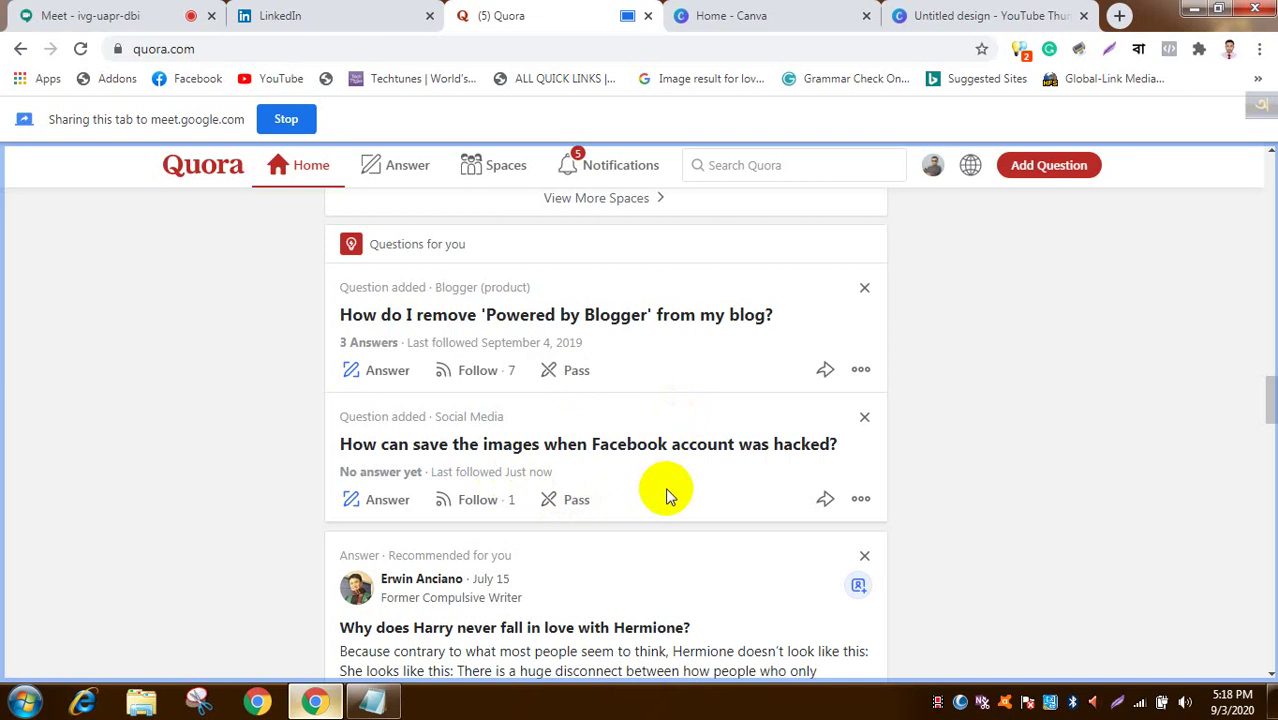
scroll(668, 495, "down", 1)
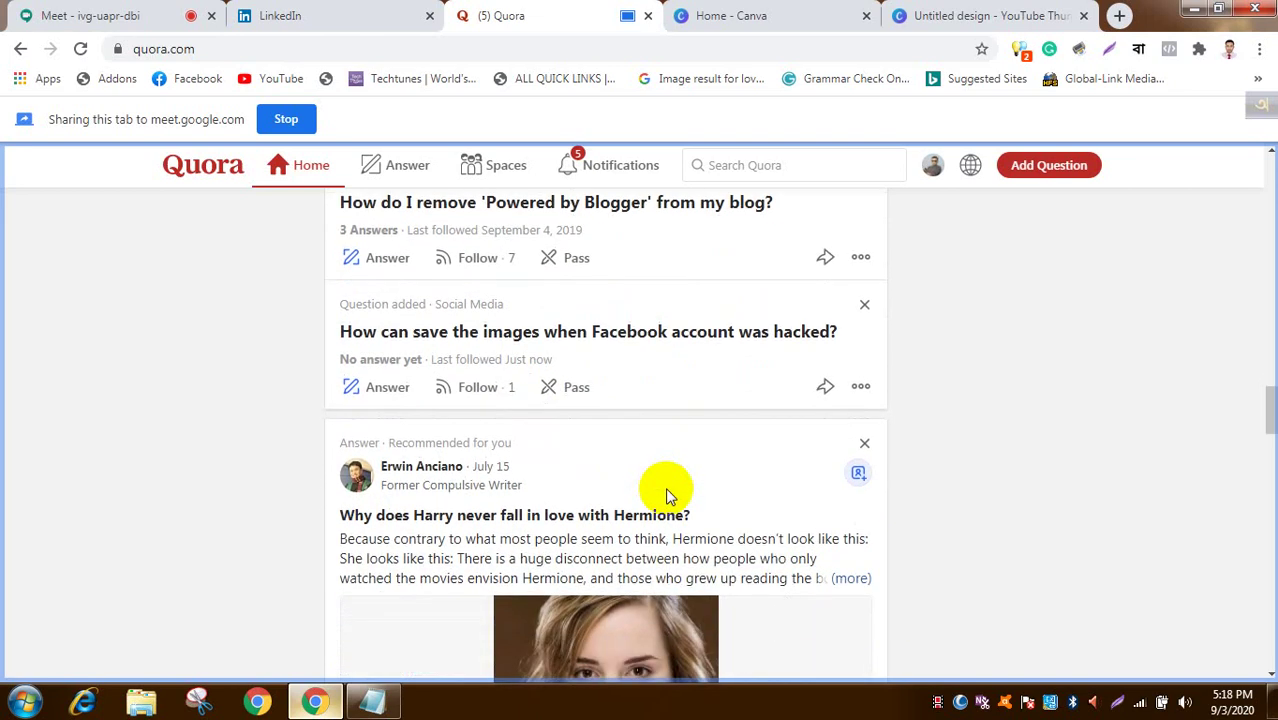
scroll(668, 495, "down", 2)
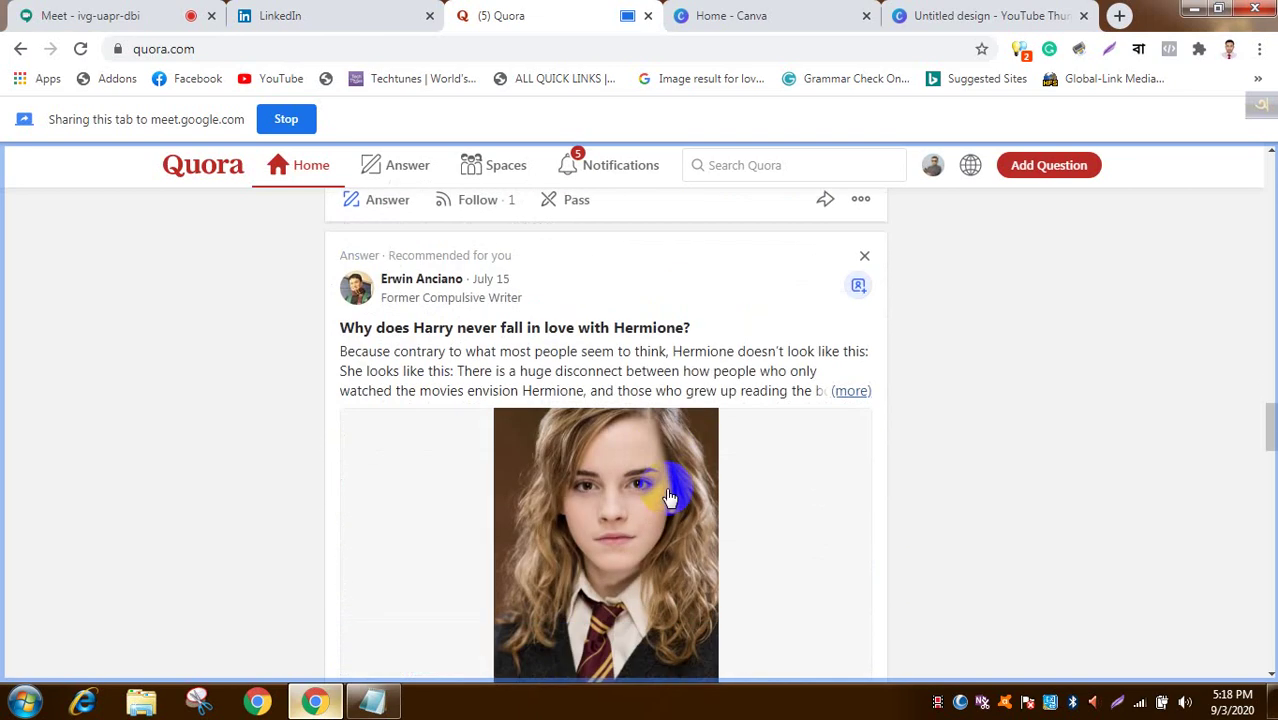
scroll(668, 495, "up", 15)
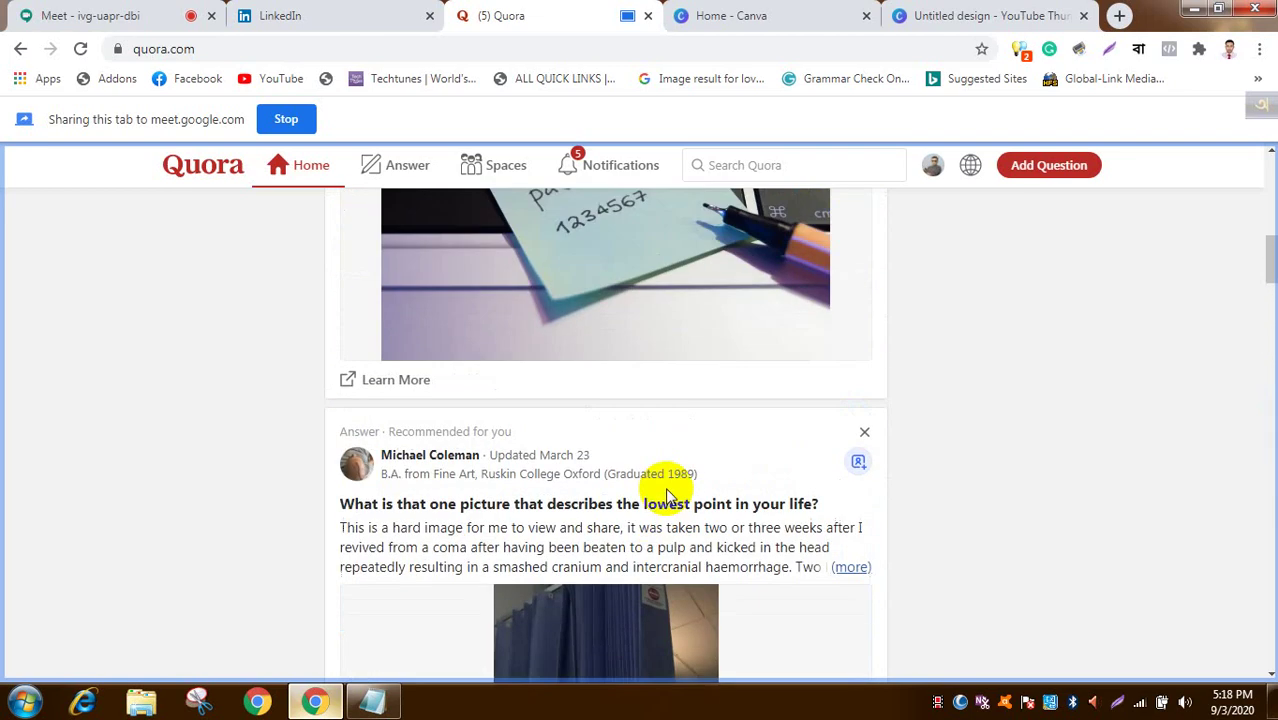
scroll(668, 495, "up", 6)
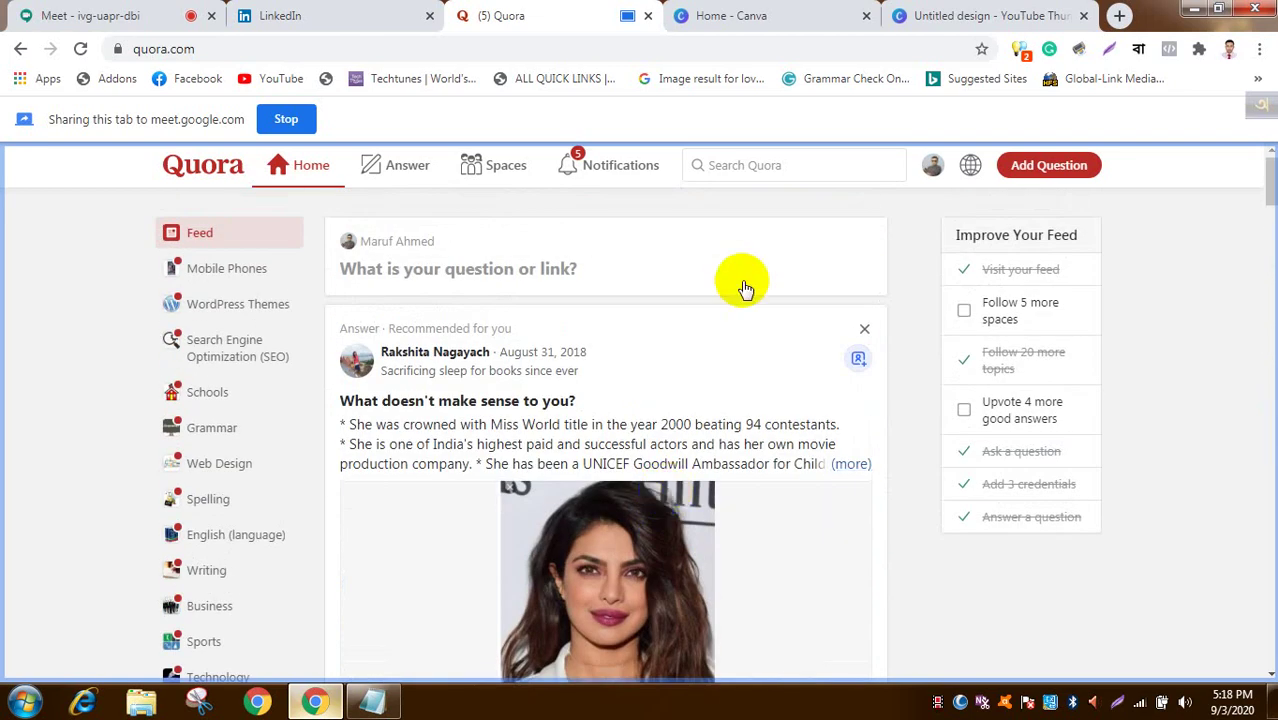
Step: Search Quora for "seo" and filter the results by the Profiles type
left_click(792, 170)
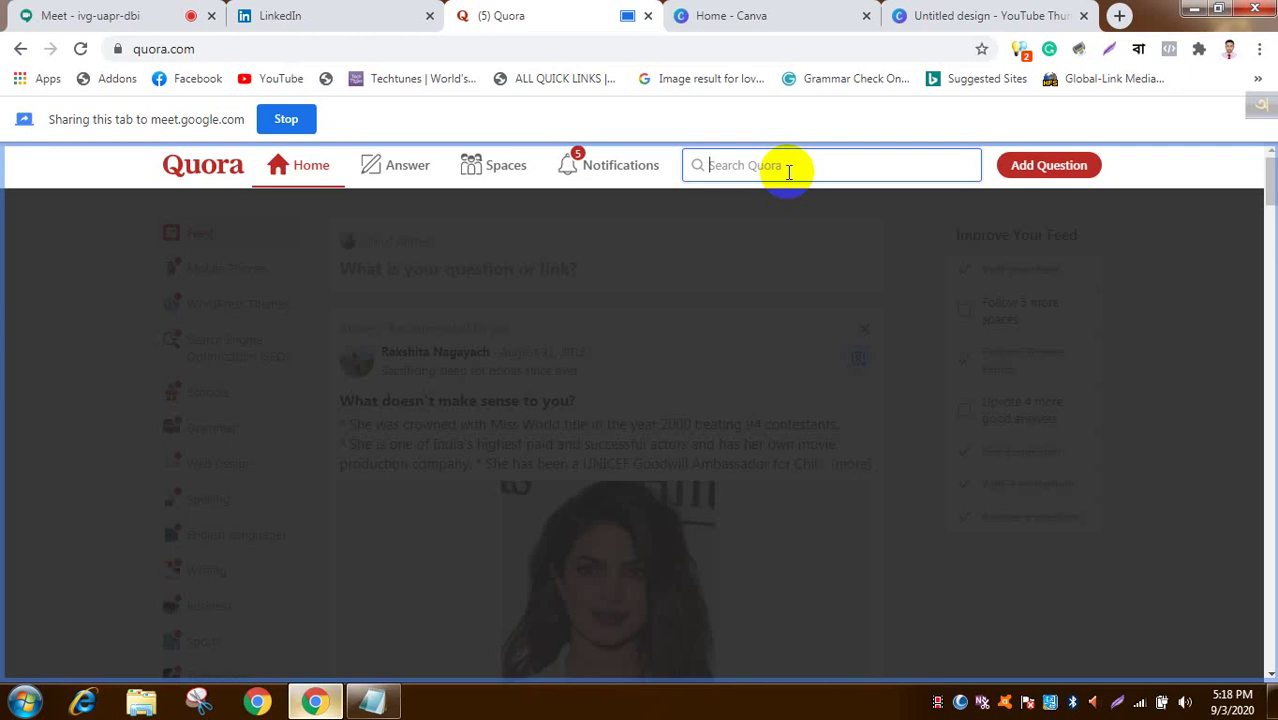
type("seo")
key("Return")
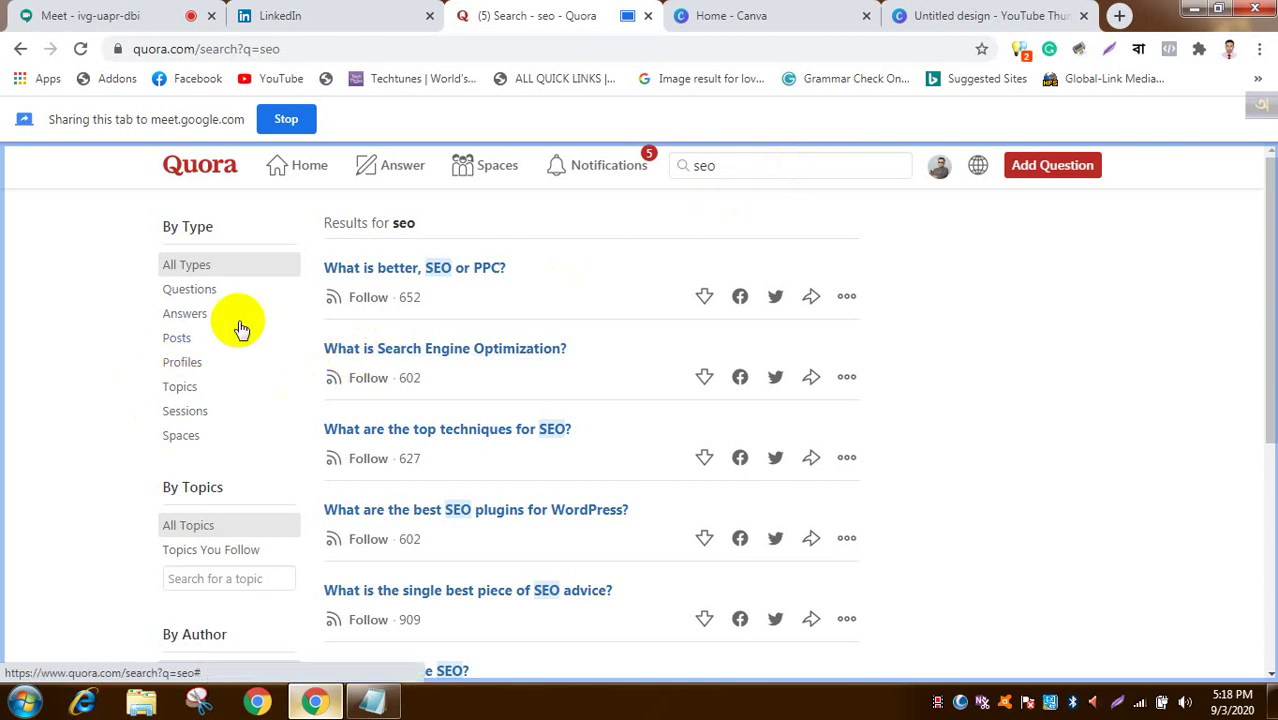
left_click(183, 363)
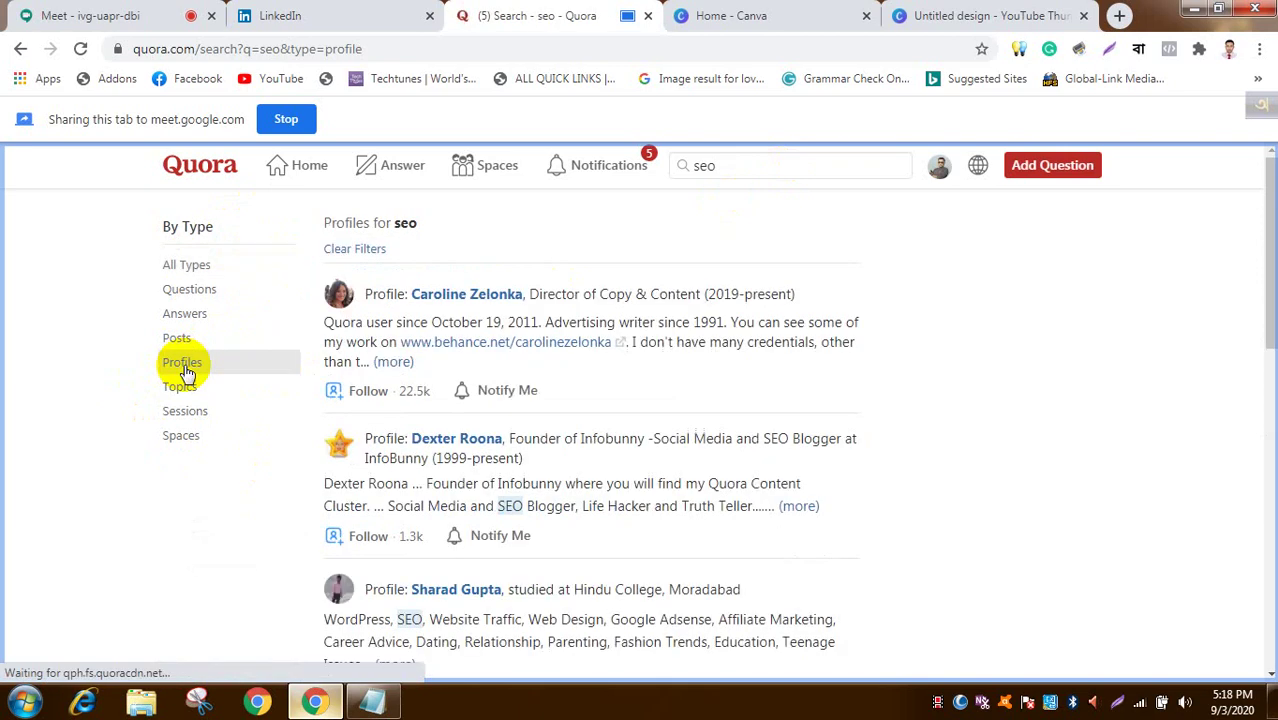
Step: Preview the first profile in the "seo" profile results and follow it
mouse_move(499, 296)
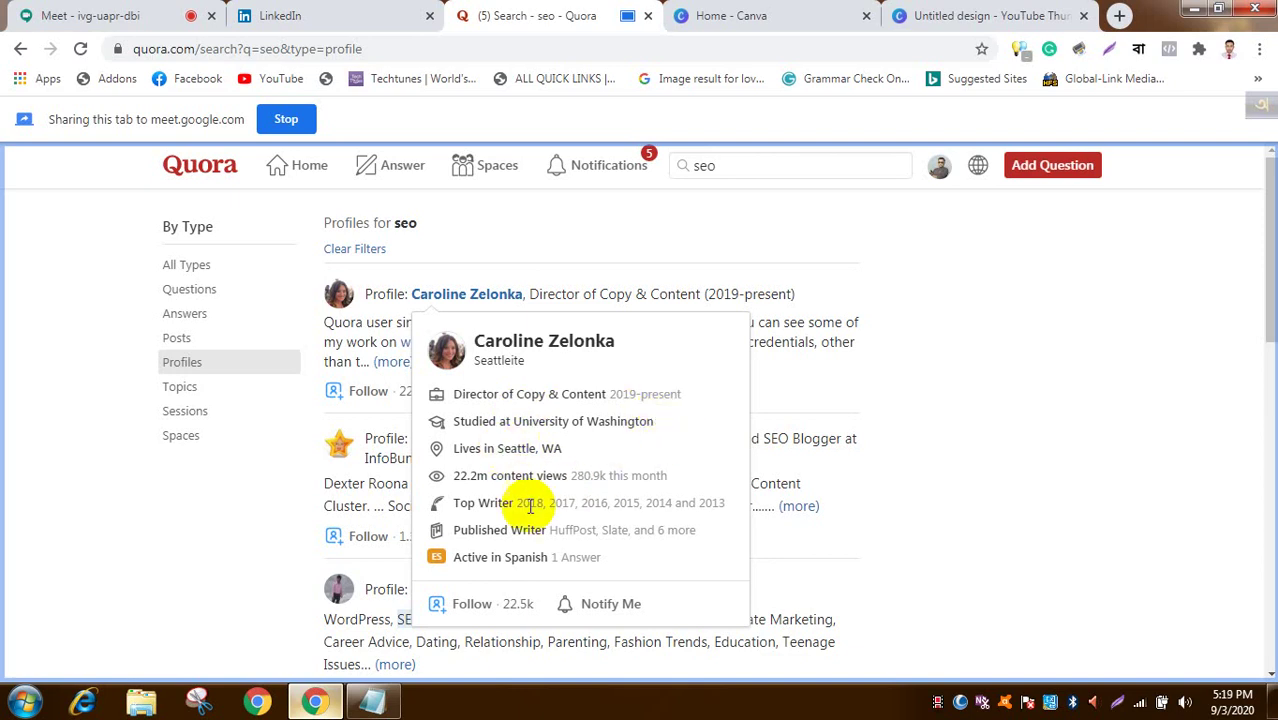
mouse_move(590, 476)
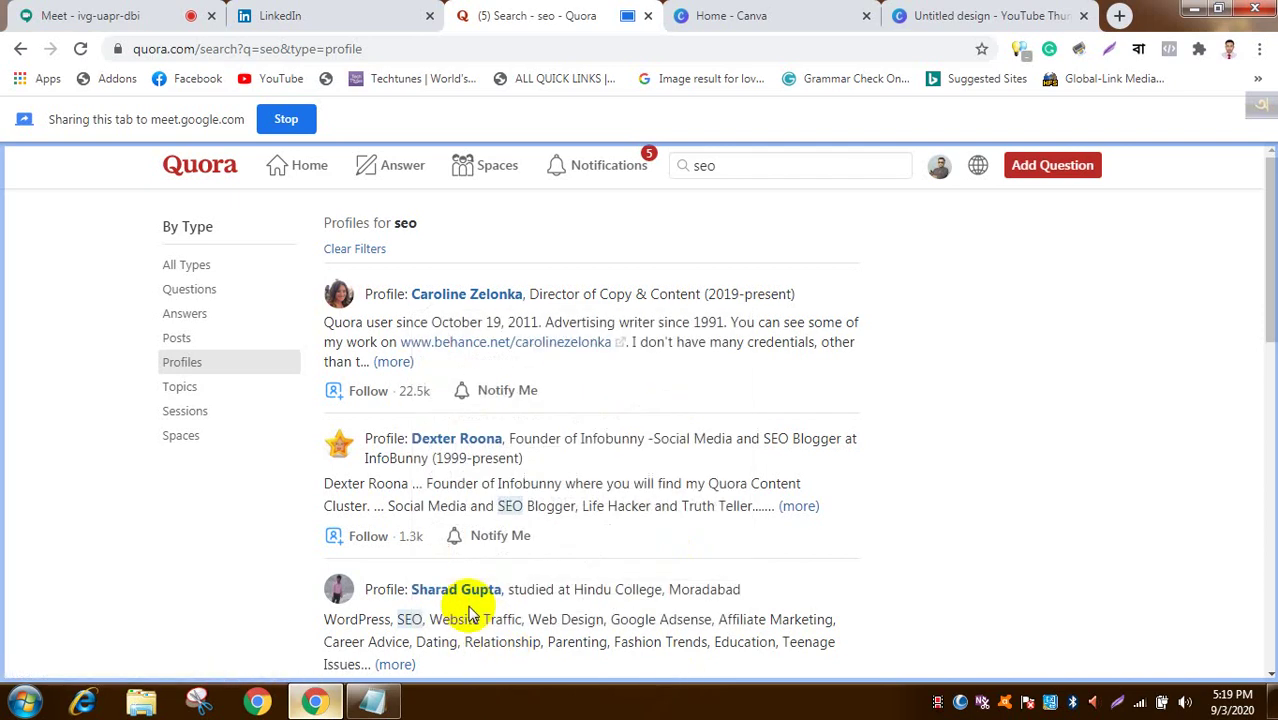
mouse_move(451, 290)
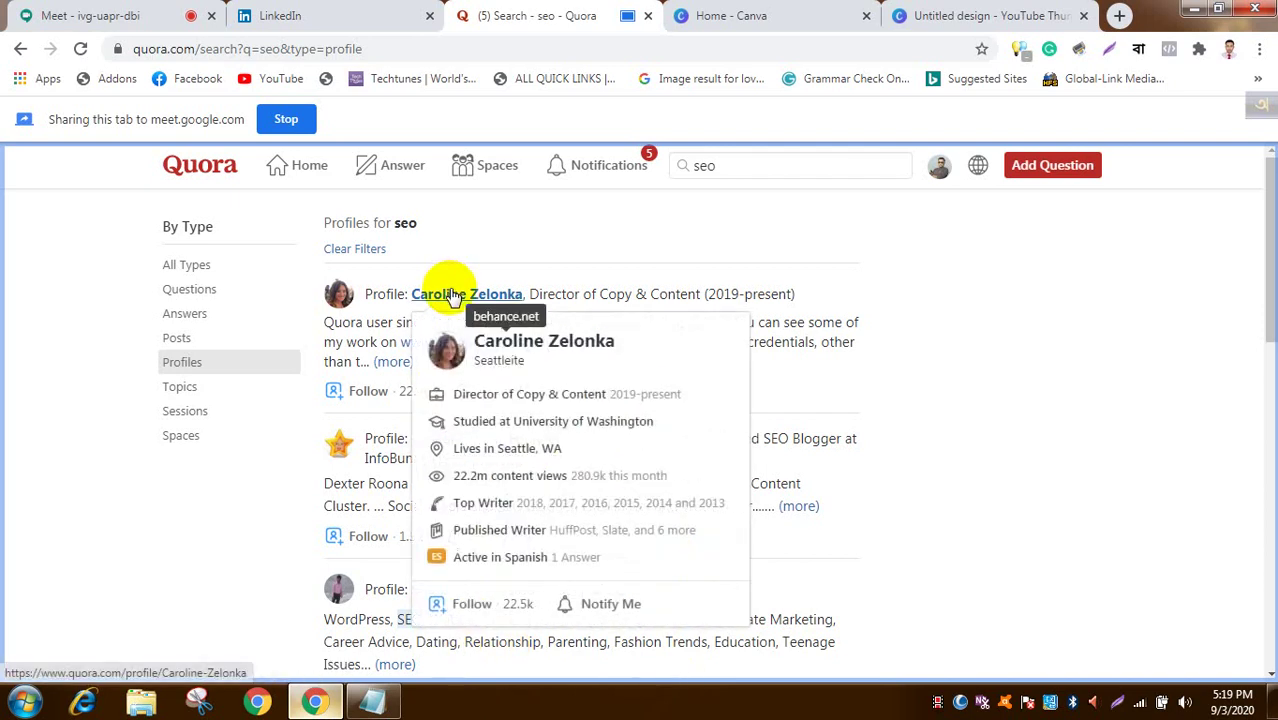
left_click(458, 605)
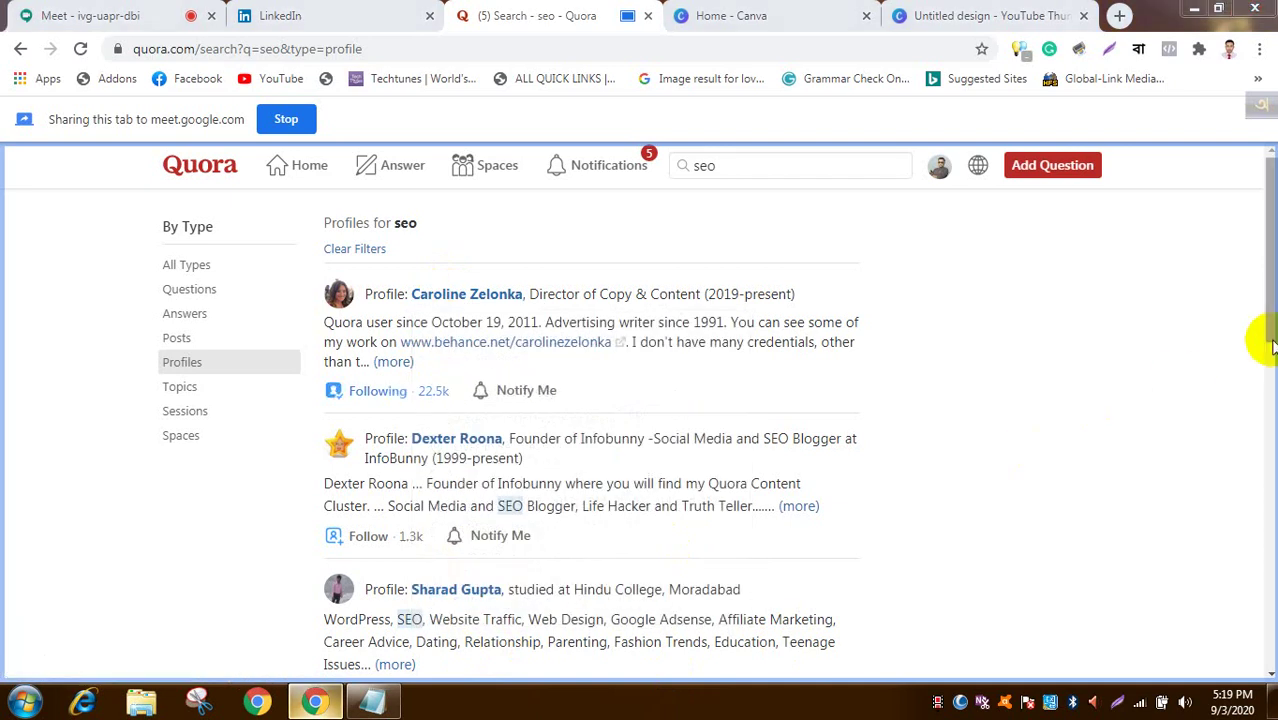
left_click_drag(1262, 330, 1255, 366)
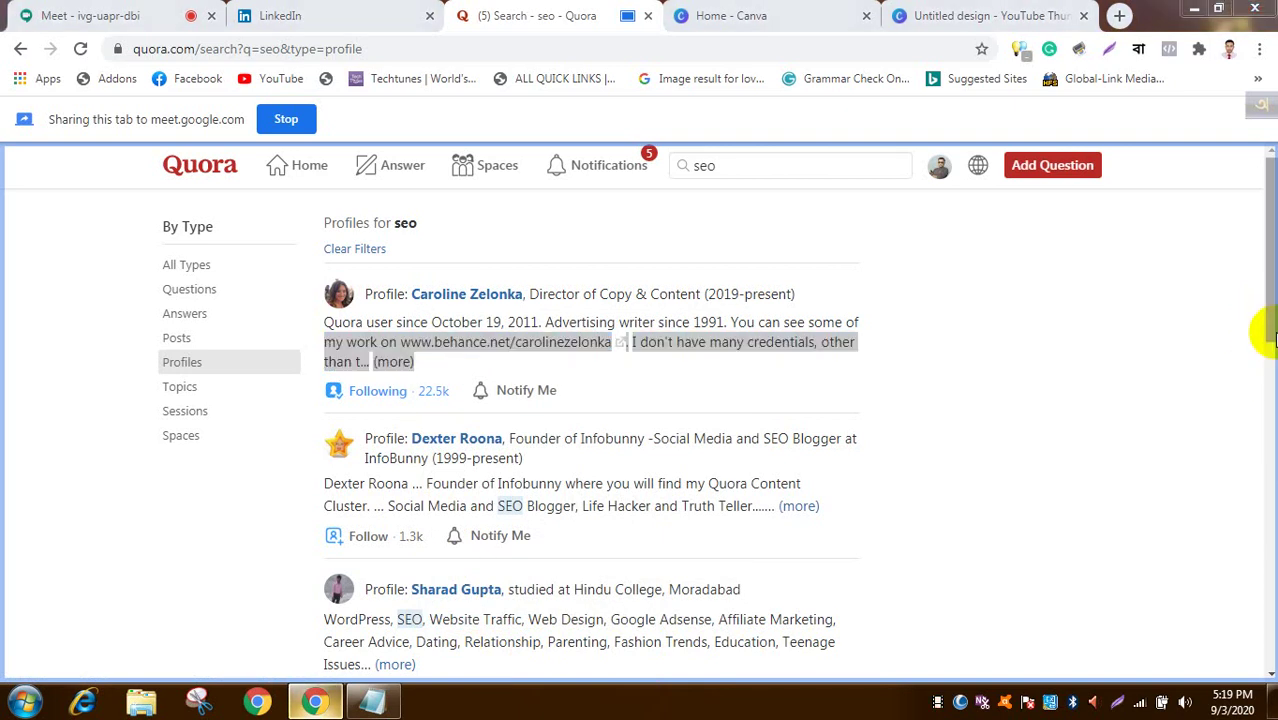
mouse_move(1272, 338)
left_mouse_down()
mouse_move(1272, 412)
mouse_move(1272, 338)
left_mouse_up()
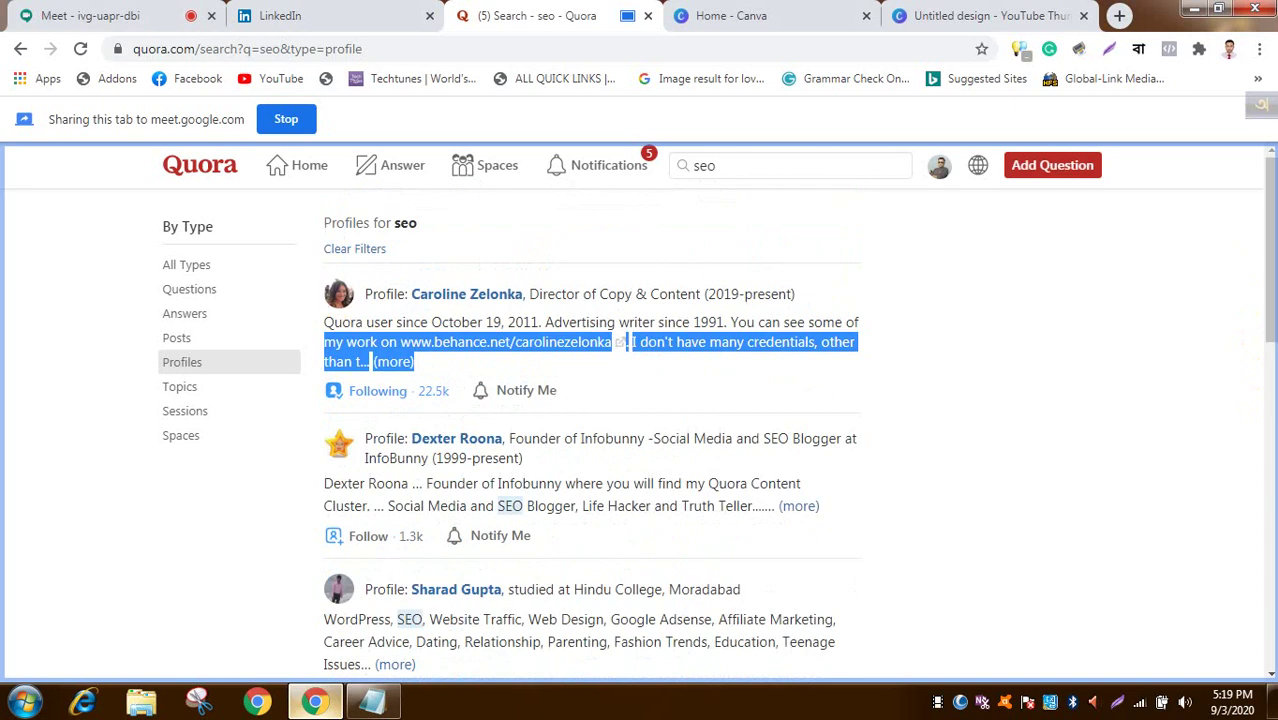
Step: Search Quora for "graphic design" with the Profiles filter kept, and look over the first profiles
left_click(789, 153)
key("BackSpace")
key("BackSpace")
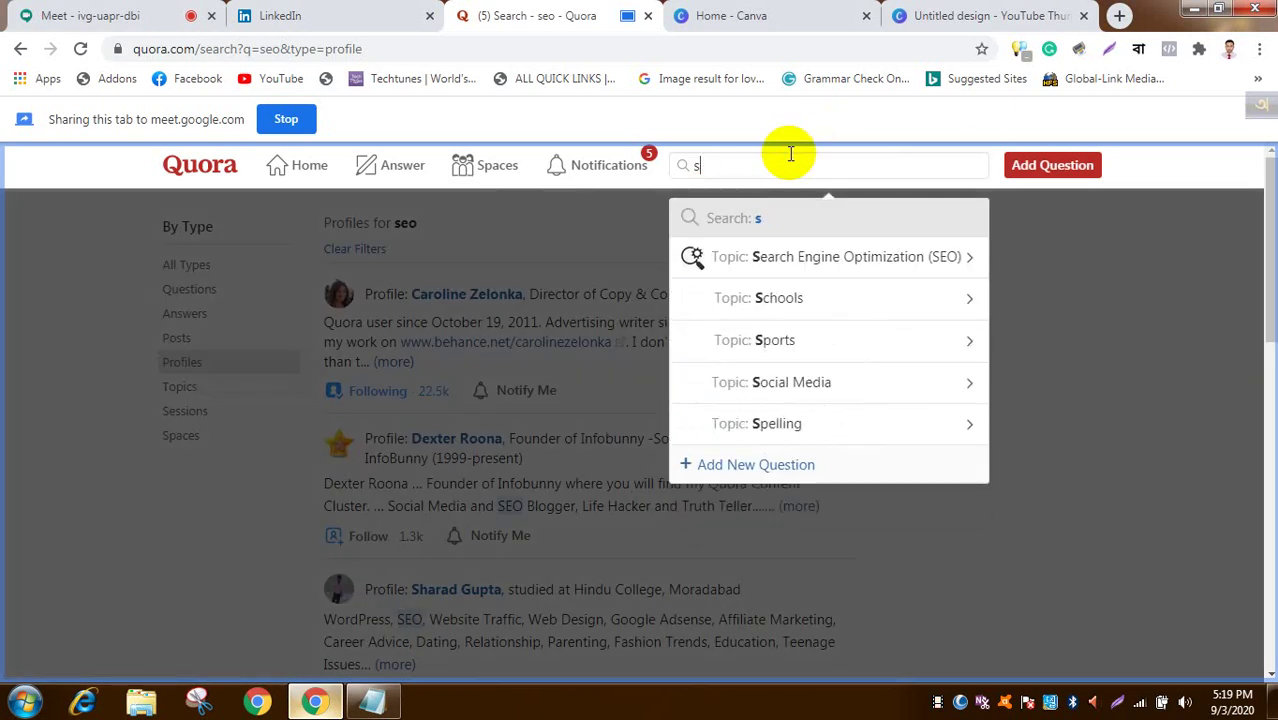
type("gra")
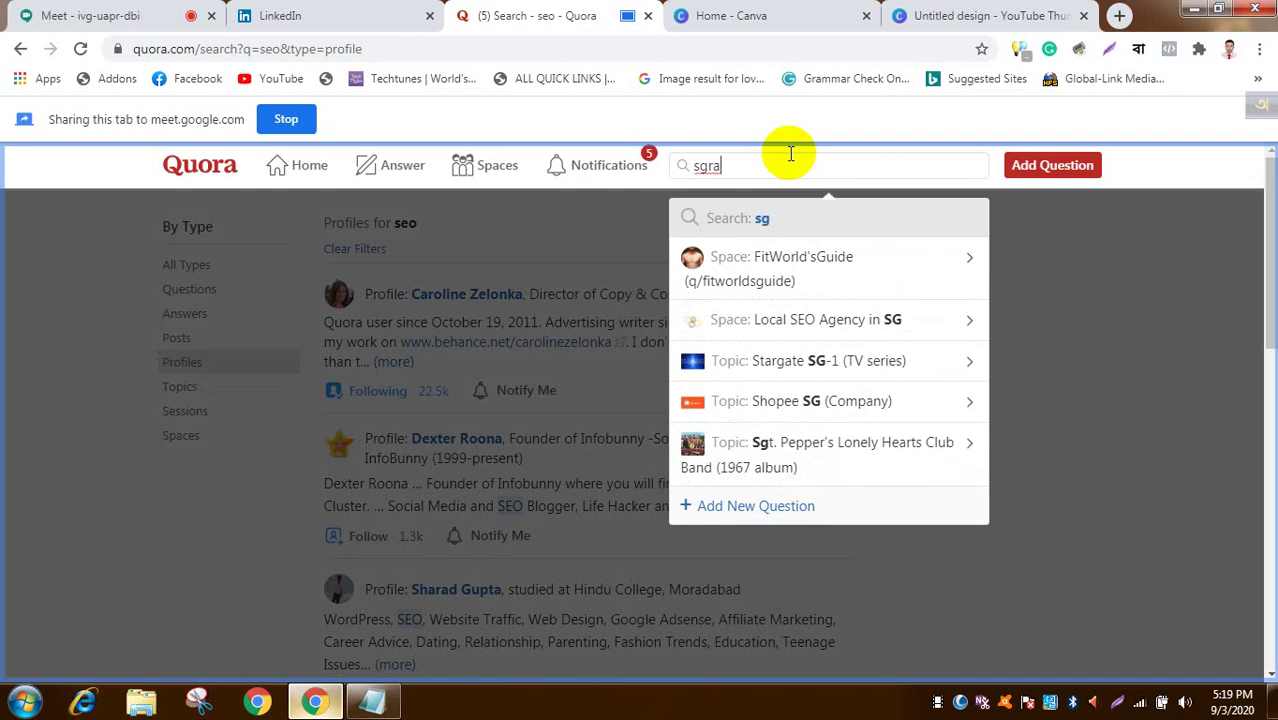
key("BackSpace")
key("BackSpace")
key("BackSpace")
key("BackSpace")
type("gr")
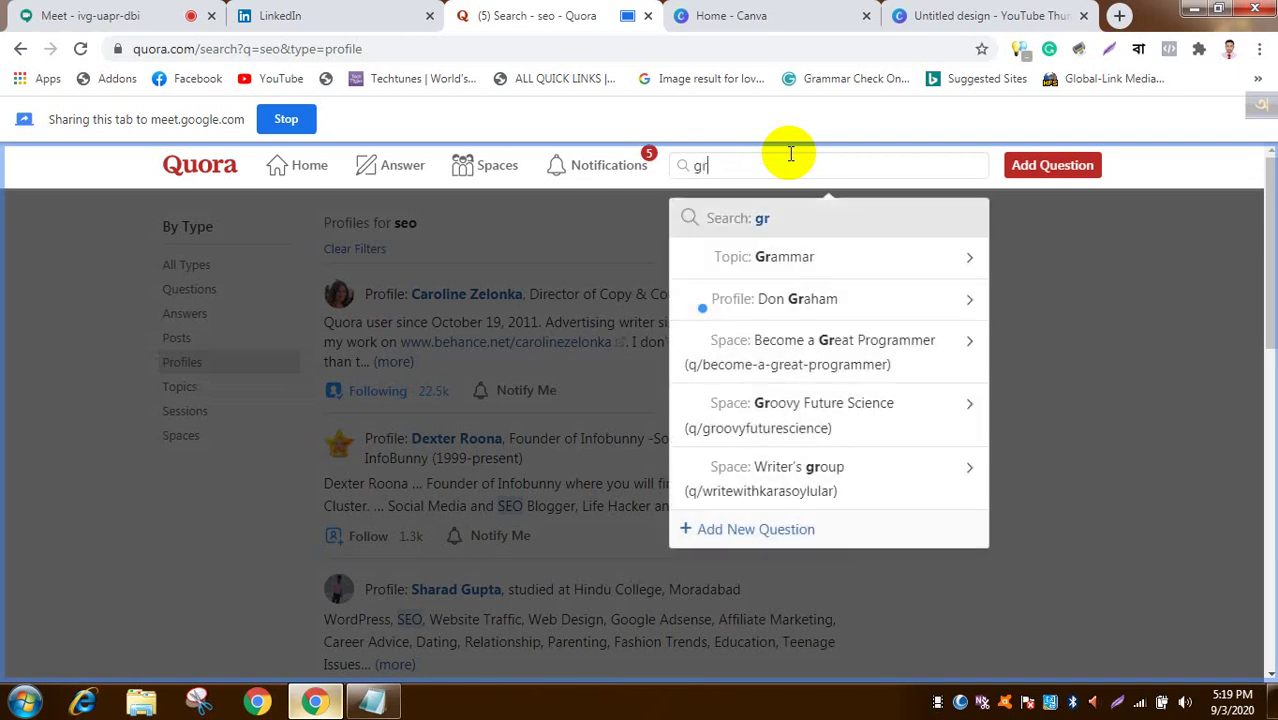
type("aphi")
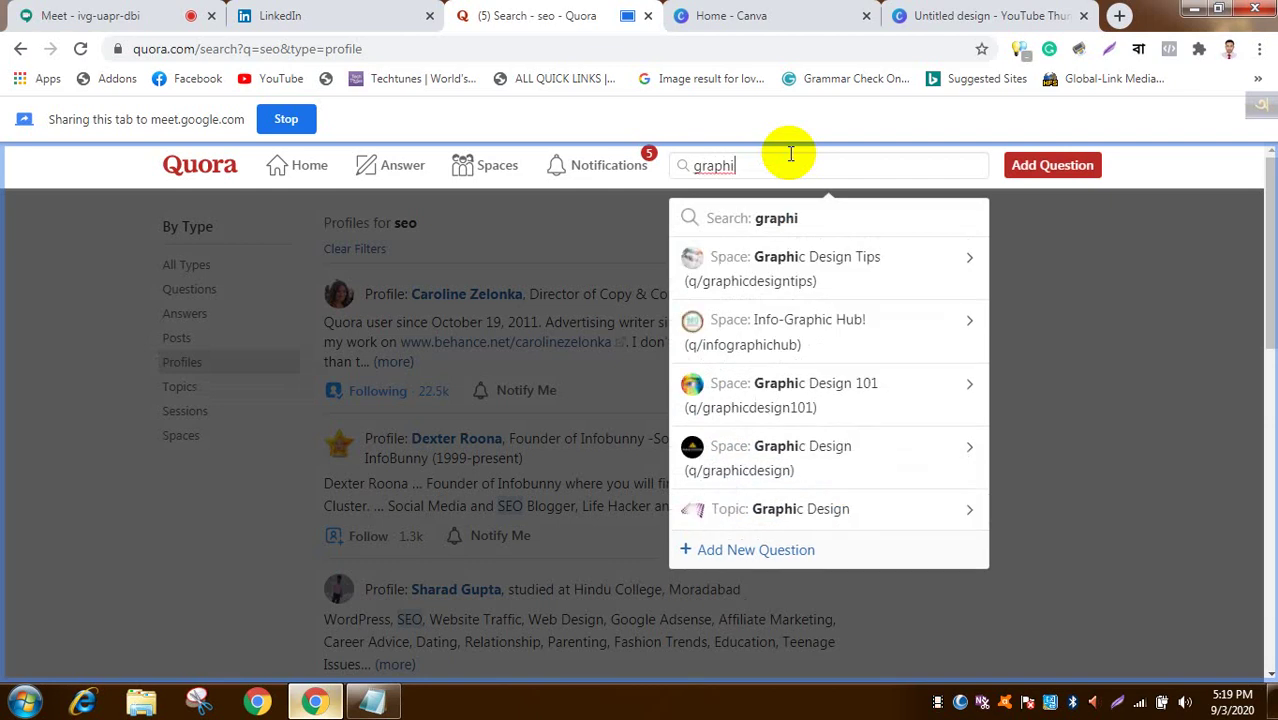
type("c")
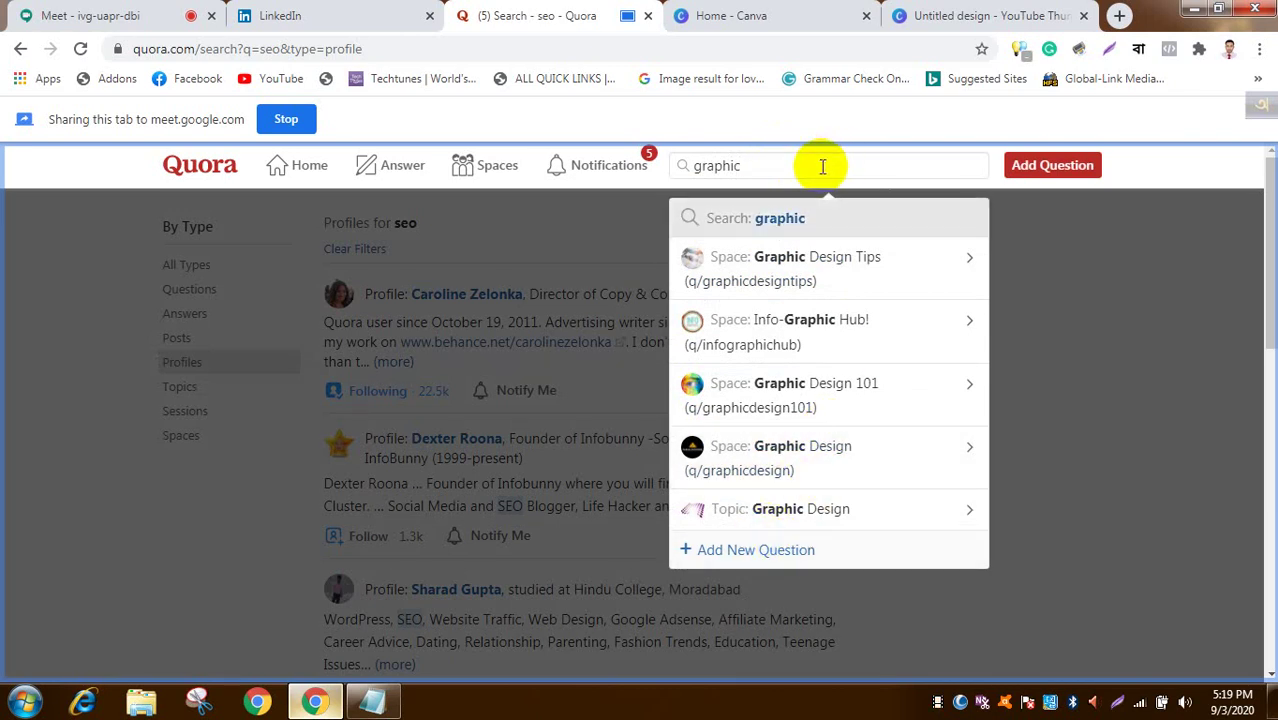
type("design")
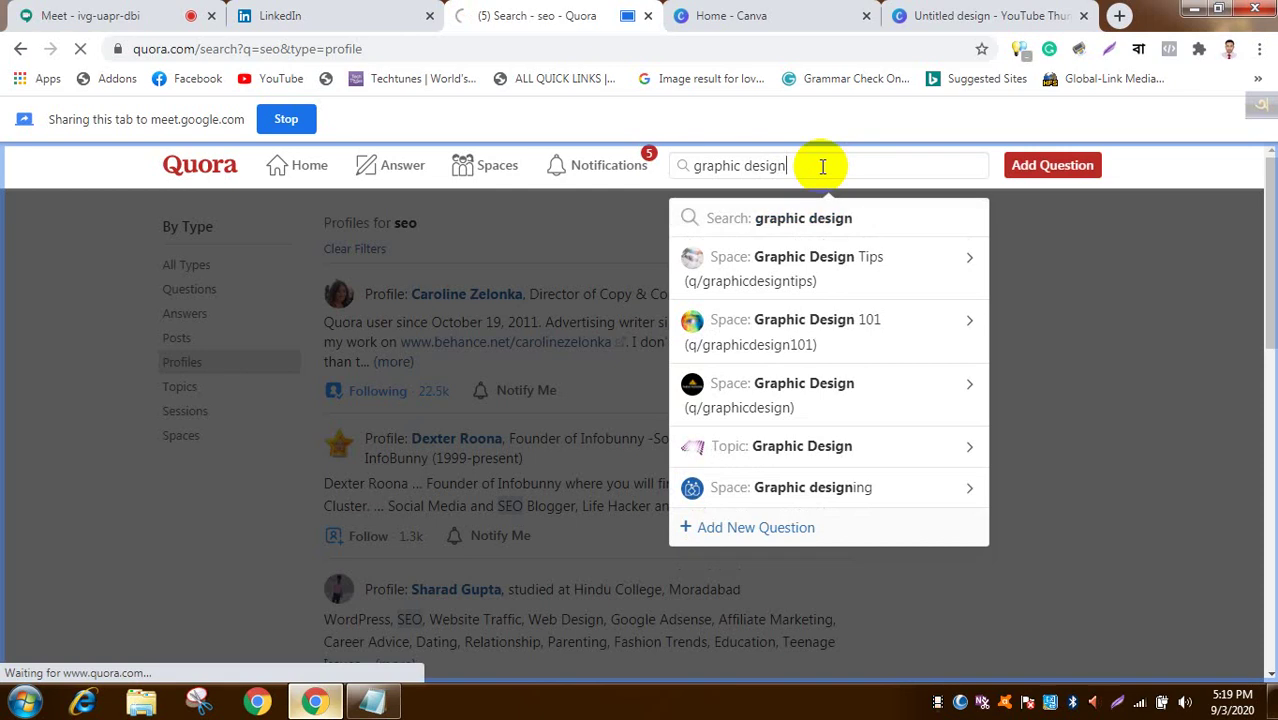
key("Return")
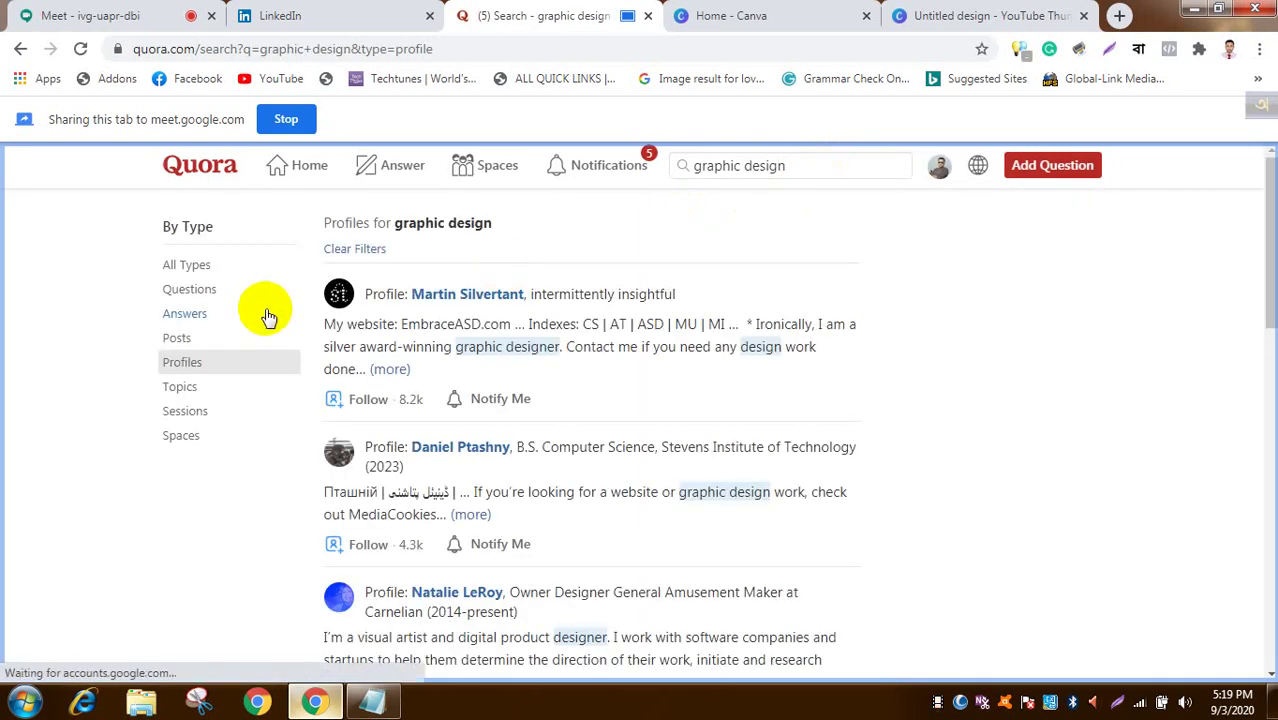
mouse_move(478, 294)
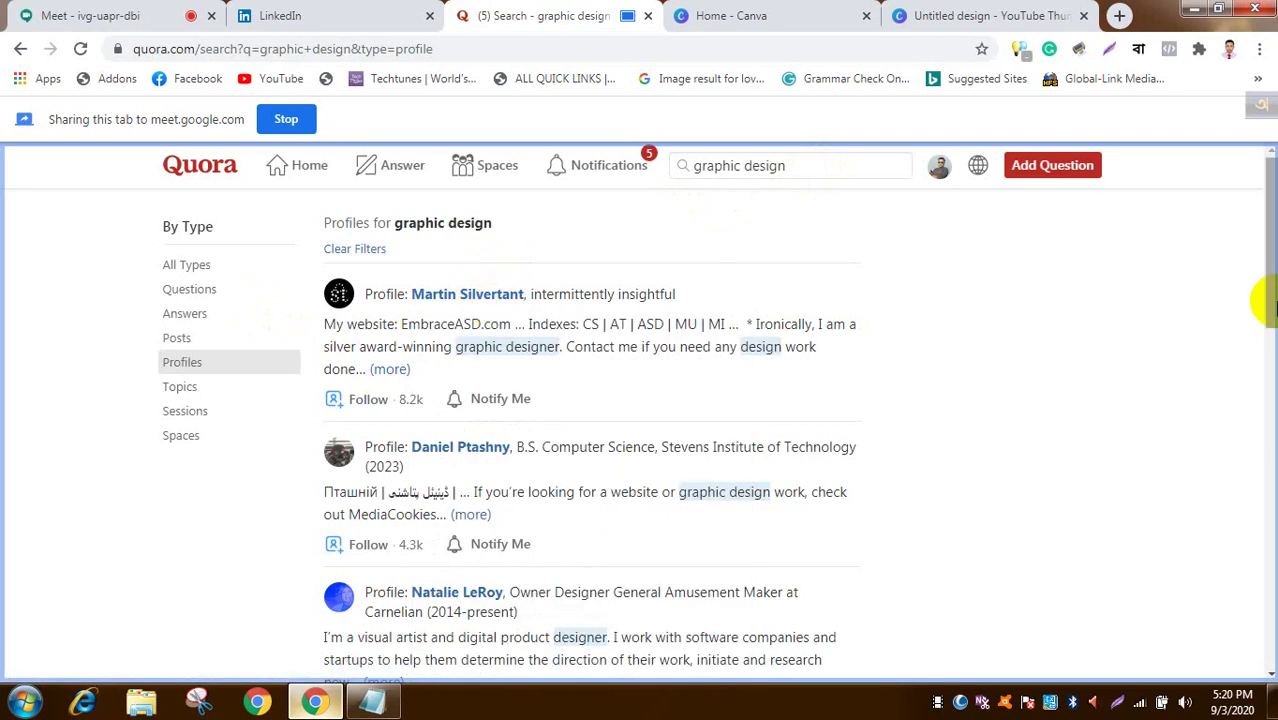
left_click_drag(1272, 255, 1272, 215)
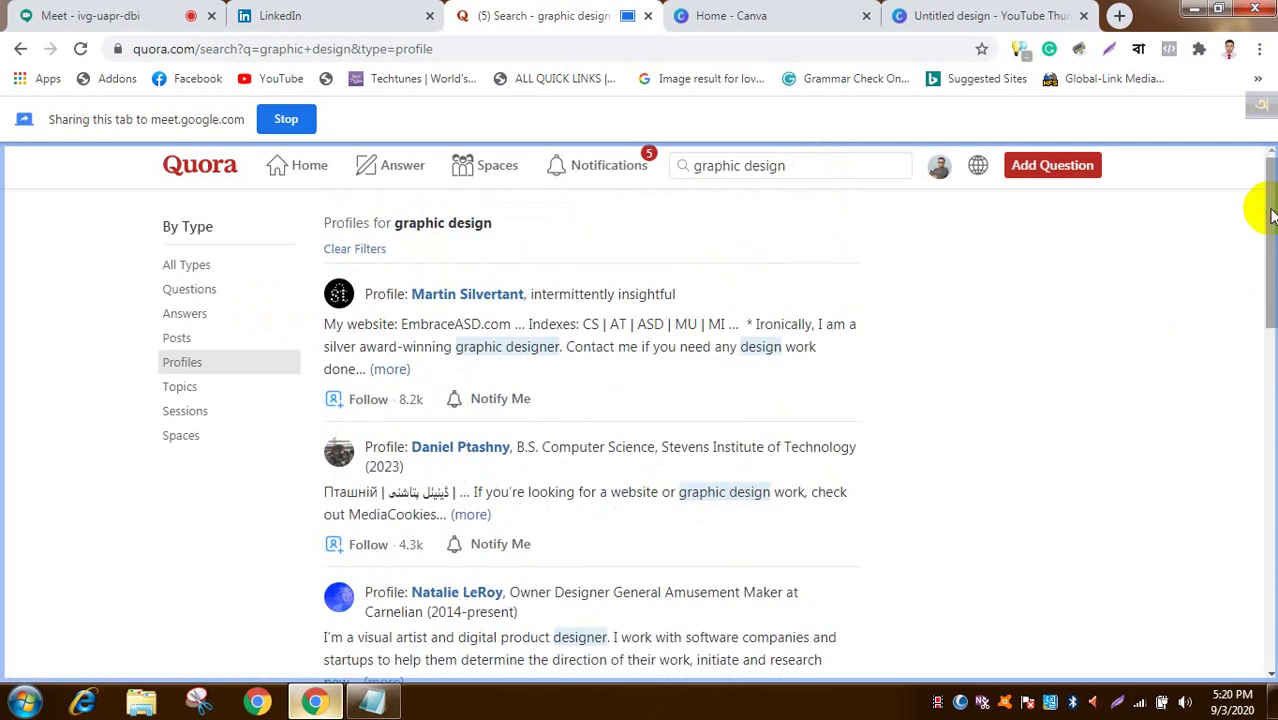
Step: Start a new Quora question and clear the prefilled "Graphic design?" text from it
left_click(1062, 170)
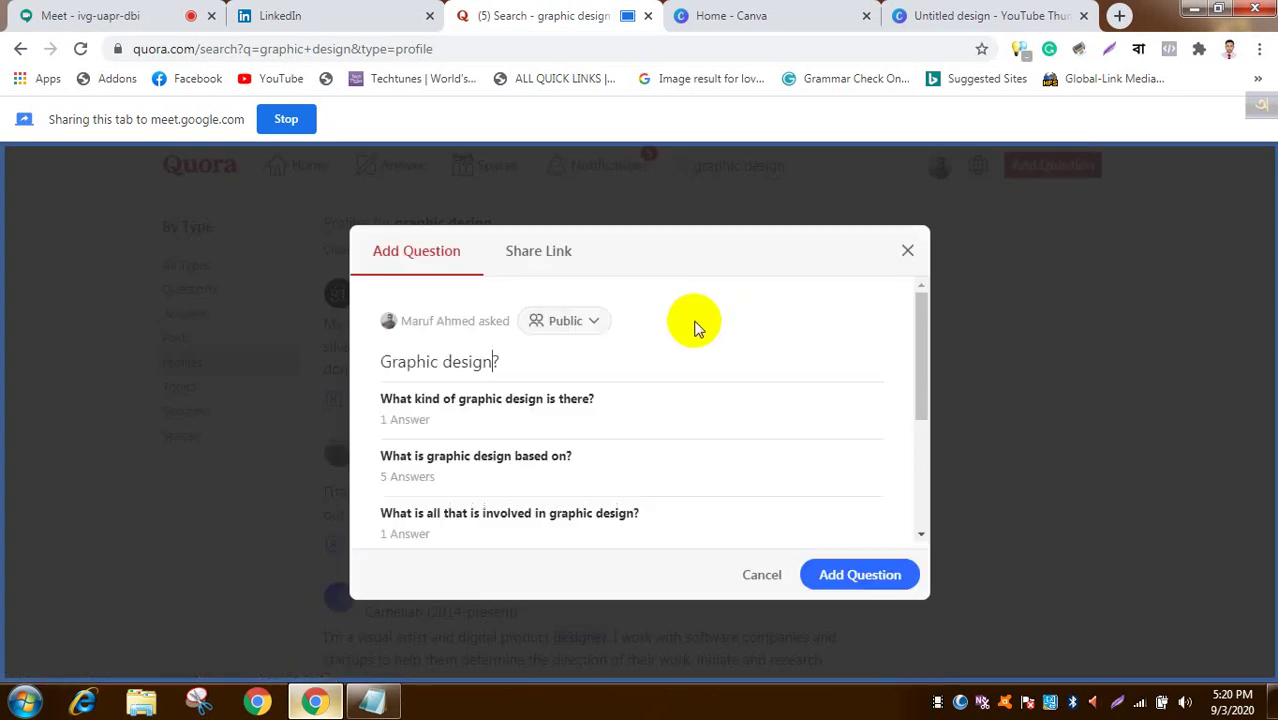
left_click(541, 361)
key("BackSpace")
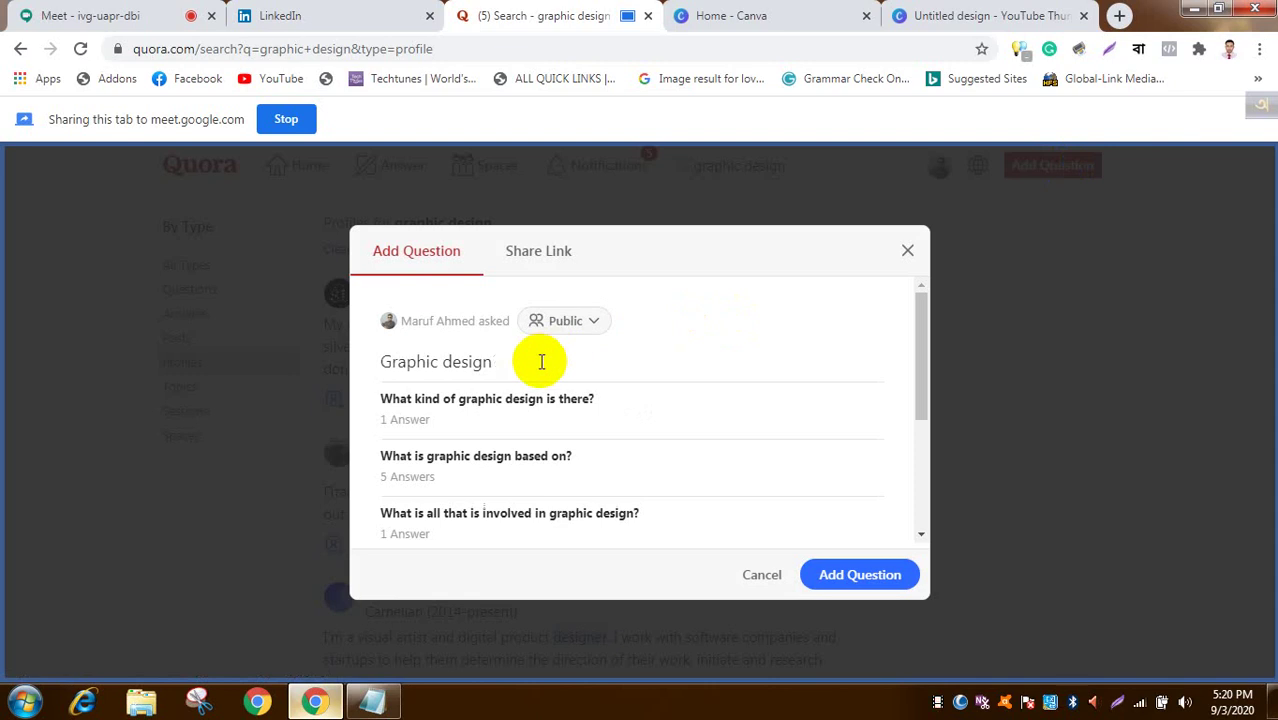
key("BackSpace")
key("BackSpace")
key("BackSpace")
key("BackSpace")
key("BackSpace")
key("BackSpace")
key("BackSpace")
key("BackSpace")
key("BackSpace")
key("BackSpace")
key("BackSpace")
key("BackSpace")
key("BackSpace")
key("BackSpace")
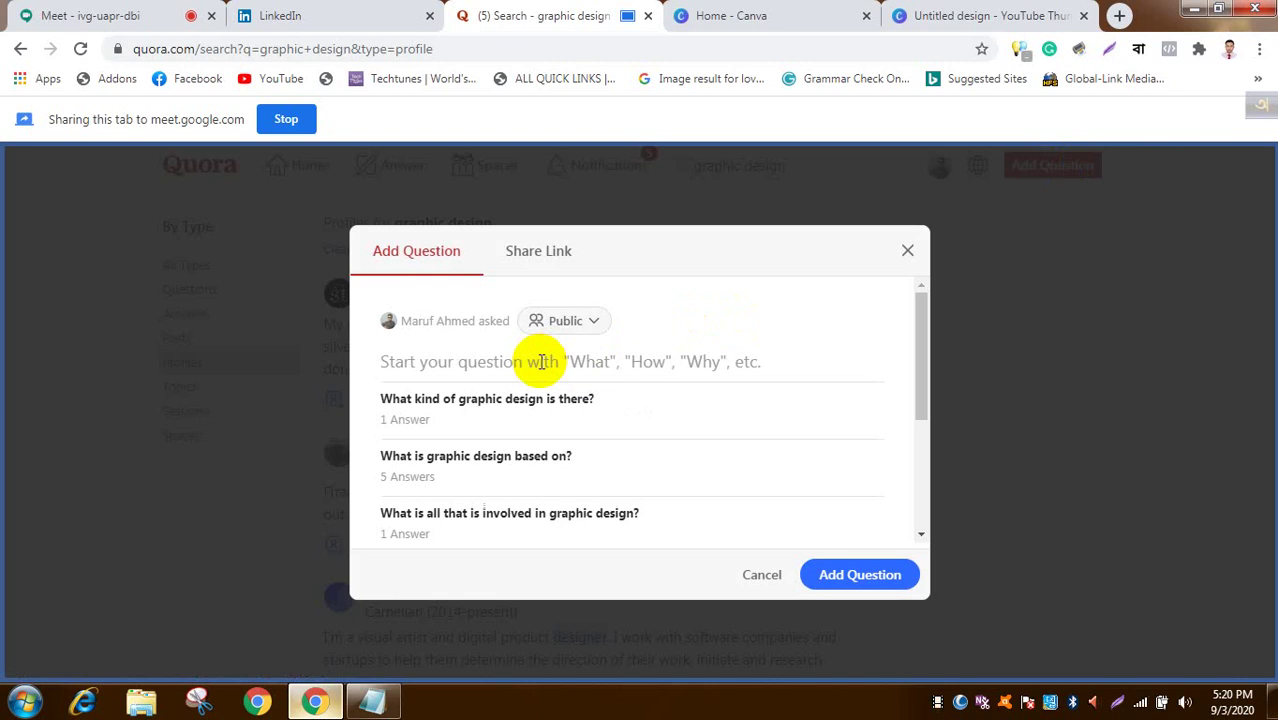
Step: Switch the new post to sharing a link with the comment field active, and check the Google Meet call before returning to Quora
left_click(570, 262)
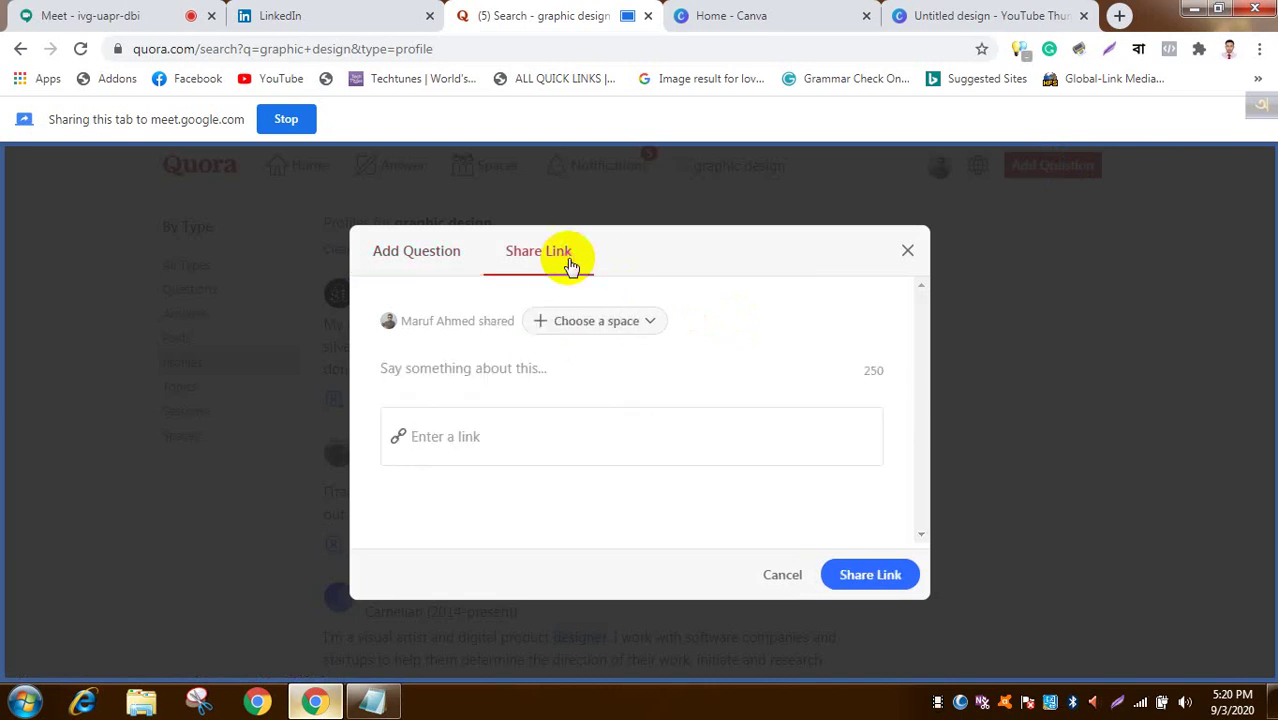
left_click(496, 367)
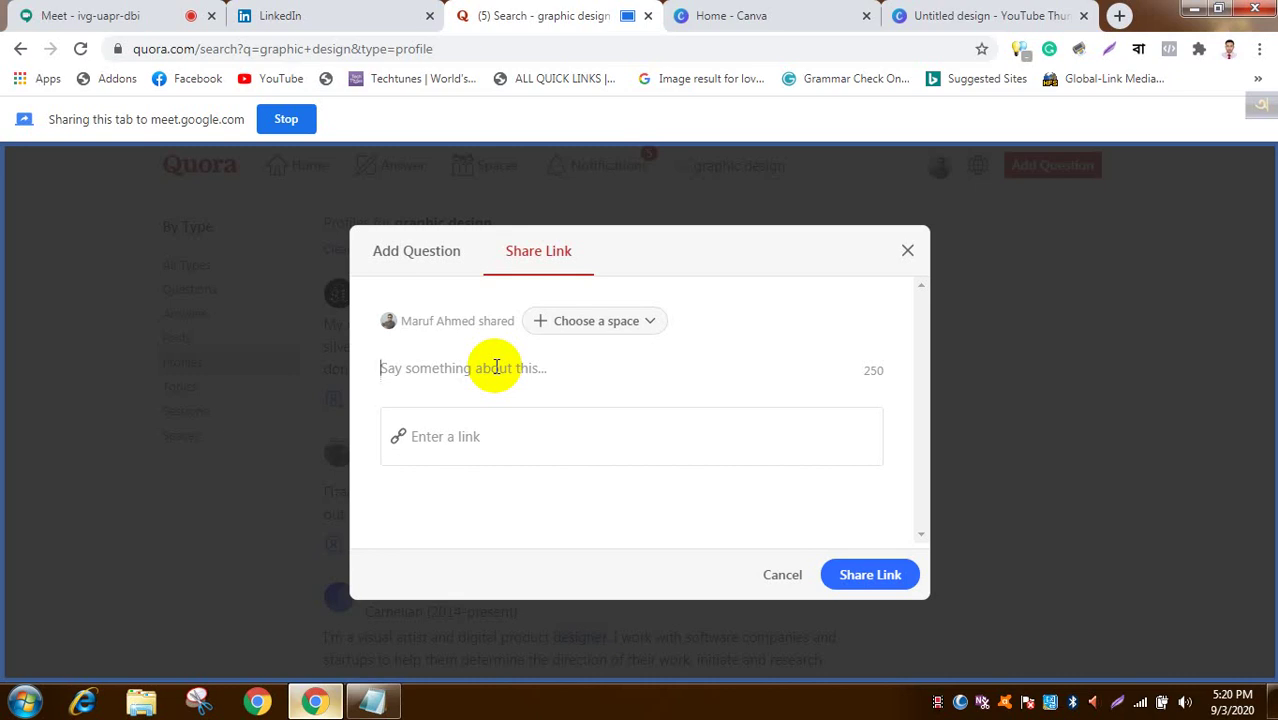
left_click(100, 12)
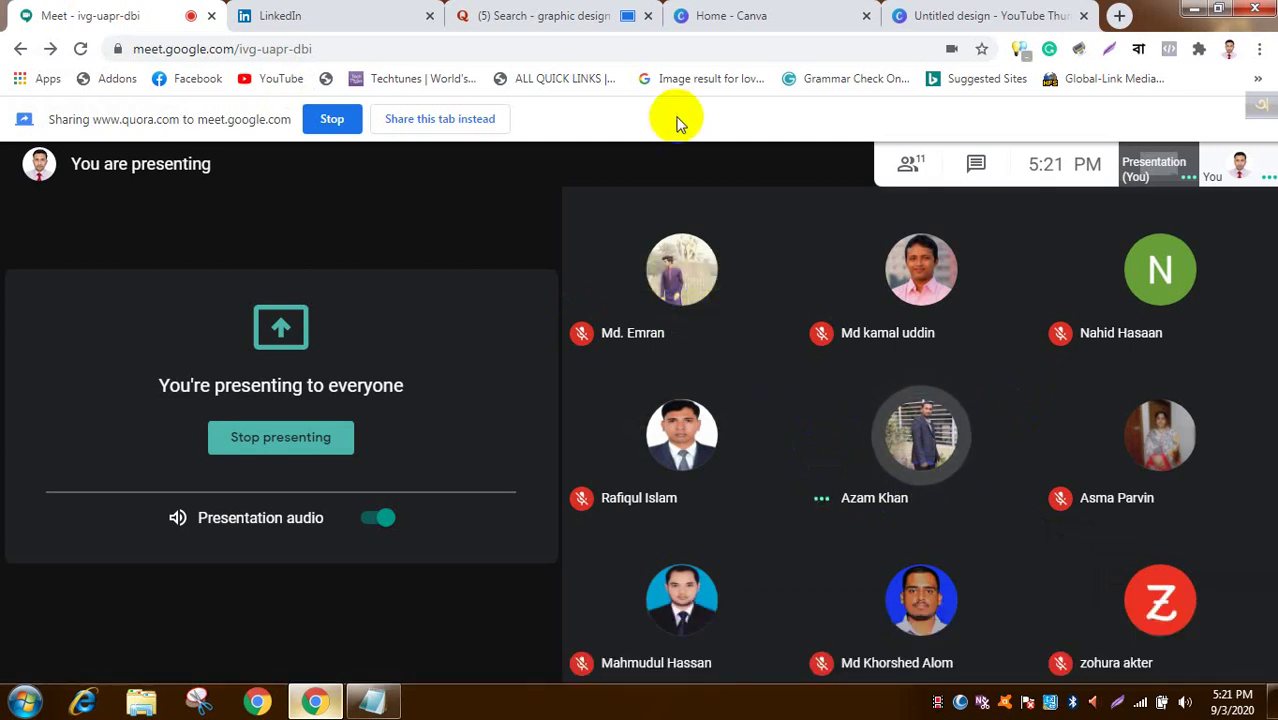
left_click(533, 10)
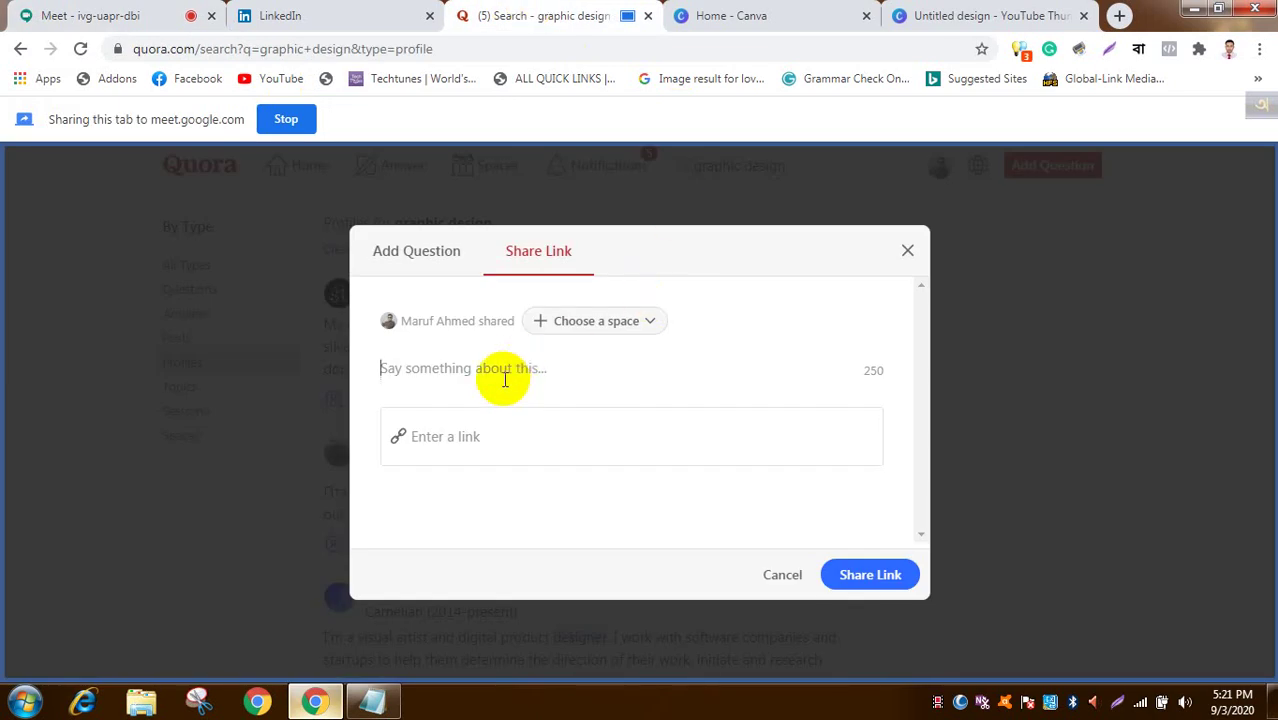
type("wh")
key("BackSpace")
key("BackSpace")
Step: Set the shared link's audience to Your followers and search the available spaces for "seo"
left_click(641, 328)
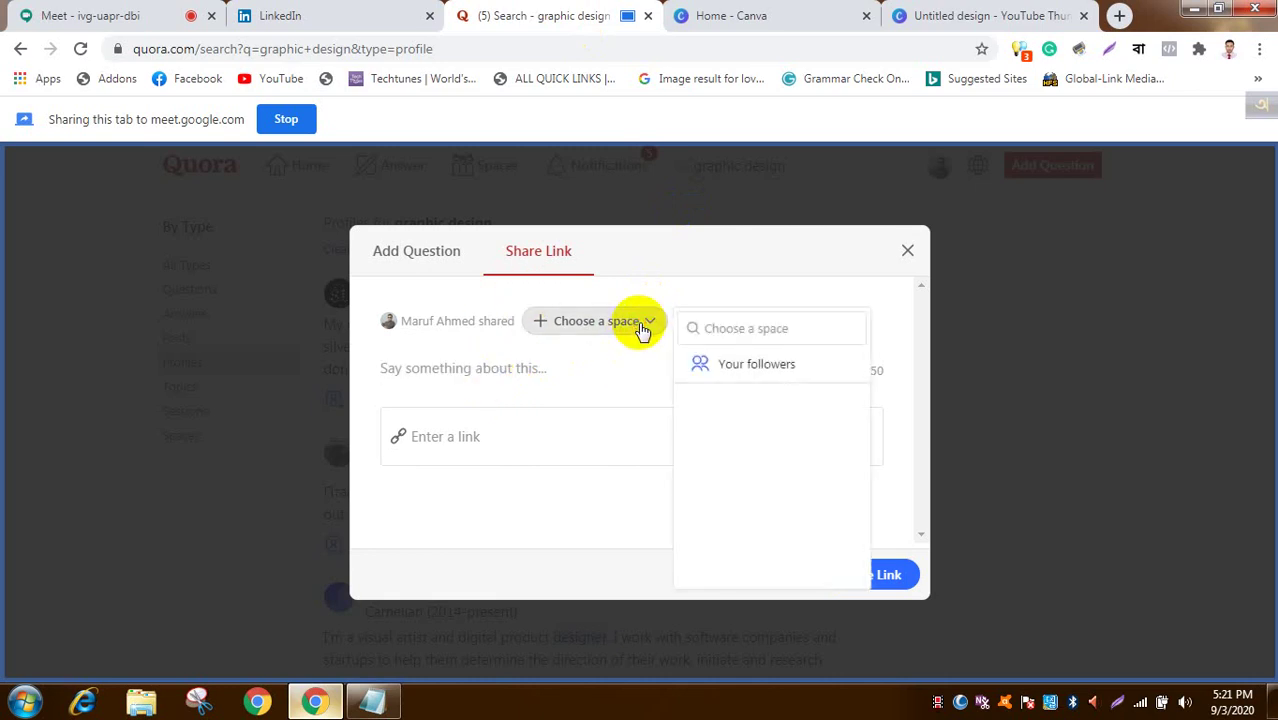
left_click(742, 366)
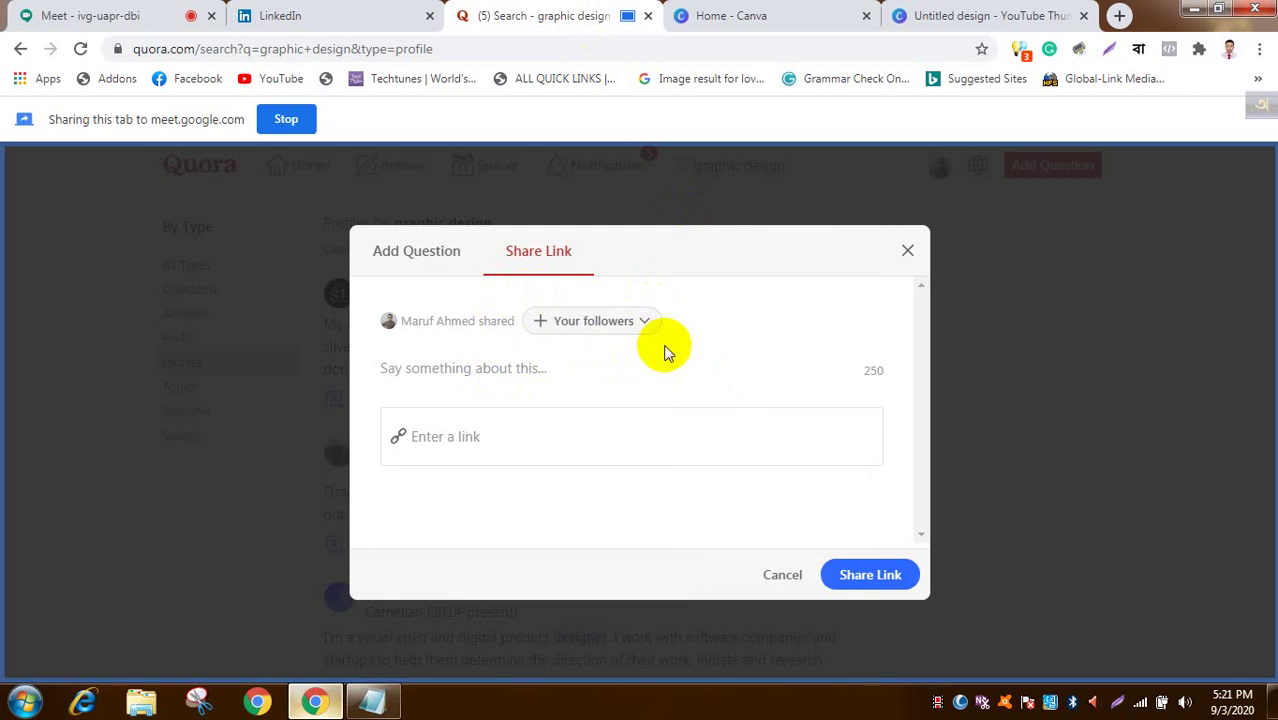
left_click(622, 331)
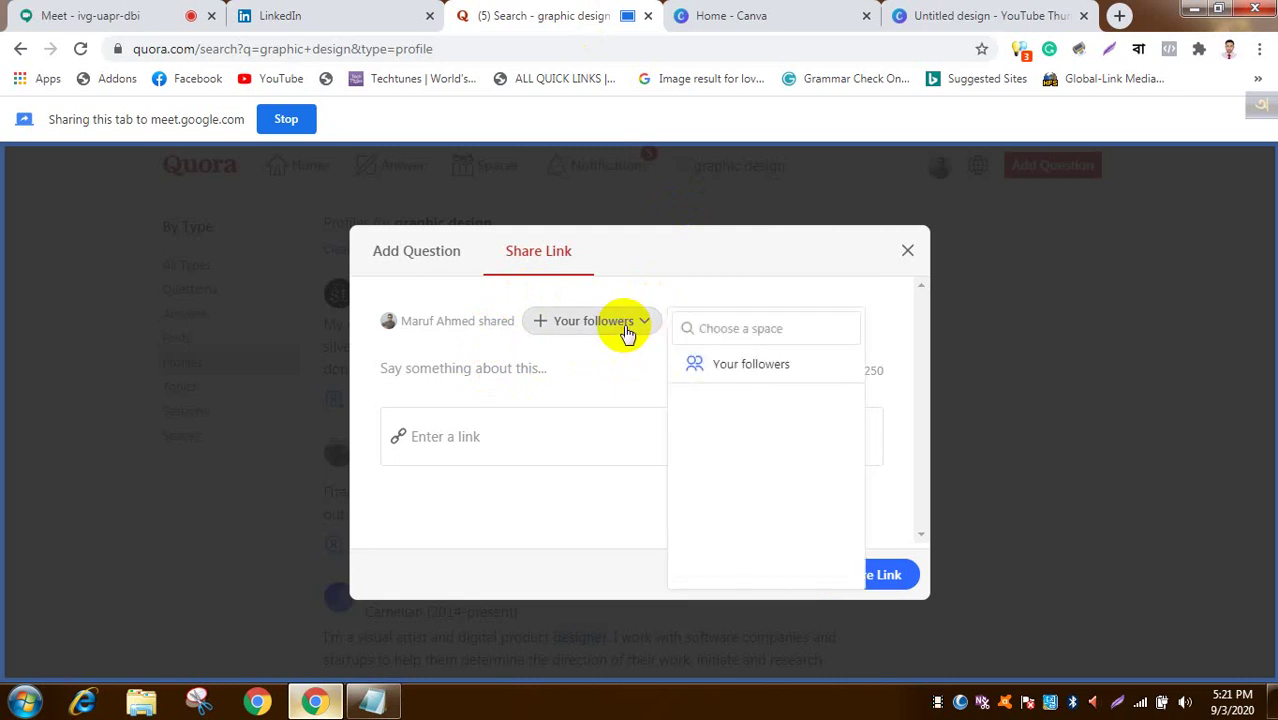
left_click(717, 328)
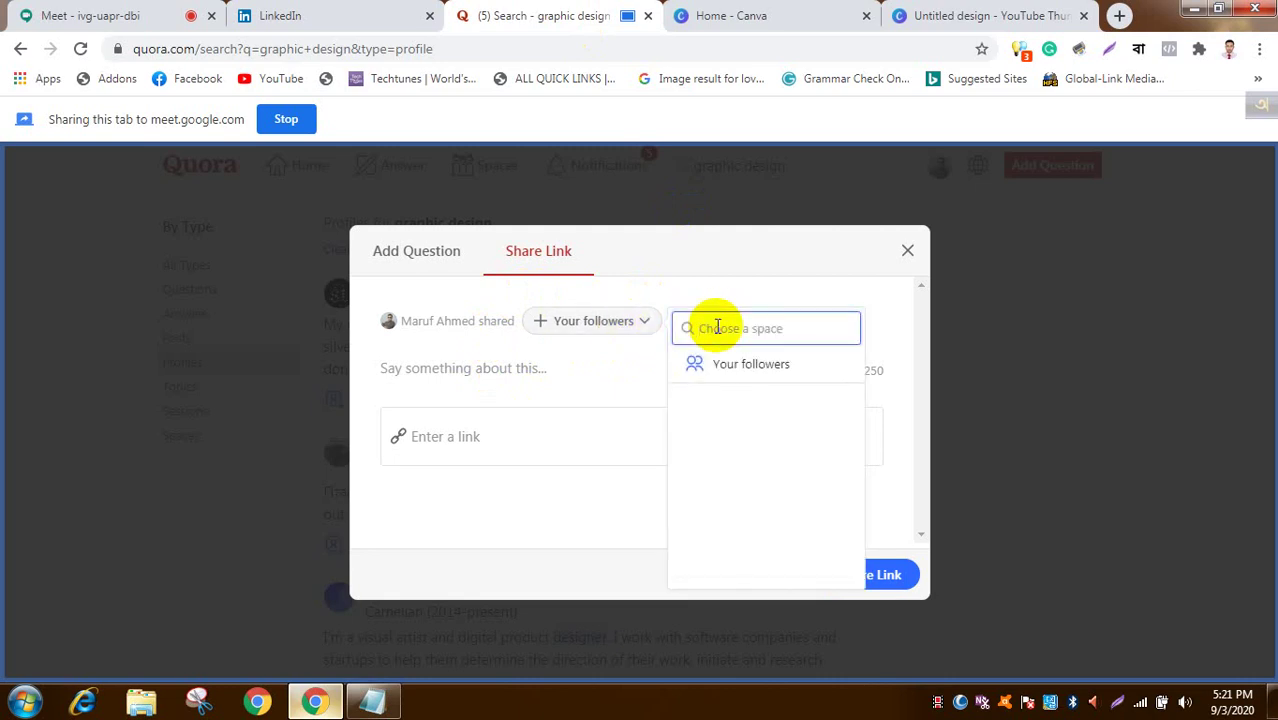
type("seo")
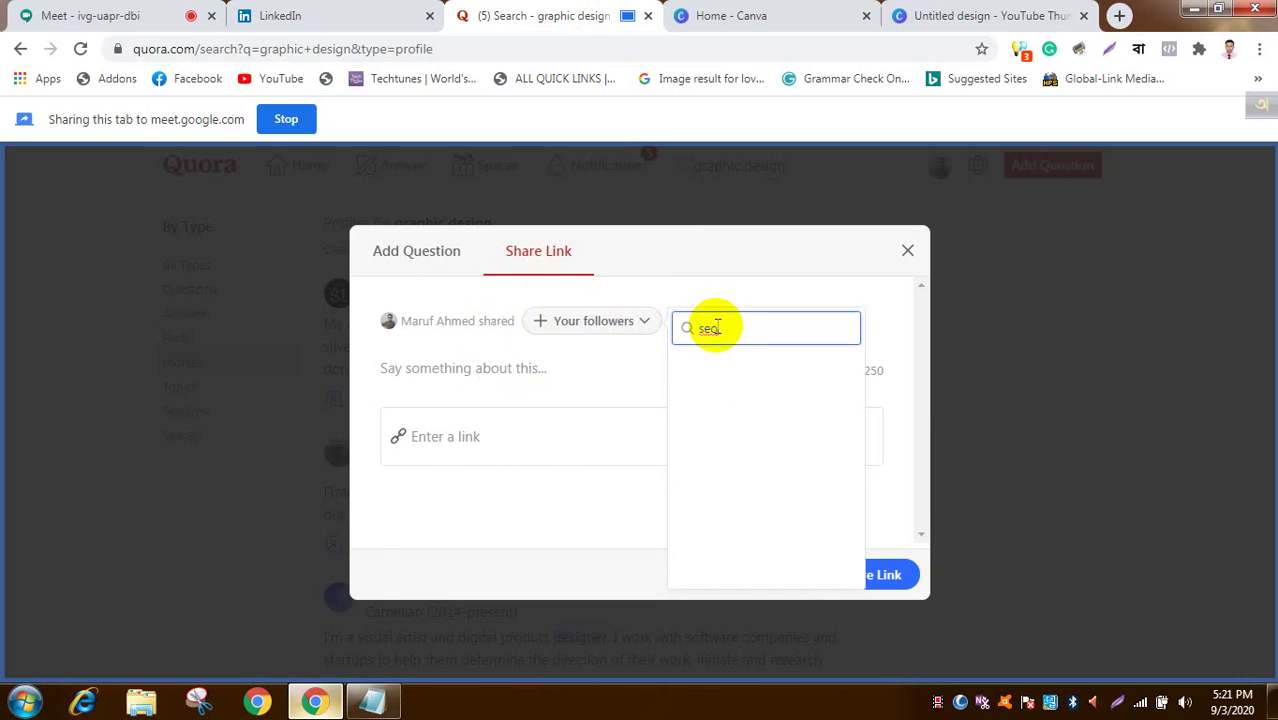
Step: Replace the space search with "Breadcrumbs" and close the space list without choosing one
key("BackSpace")
key("BackSpace")
key("BackSpace")
type("Breadcrumbs")
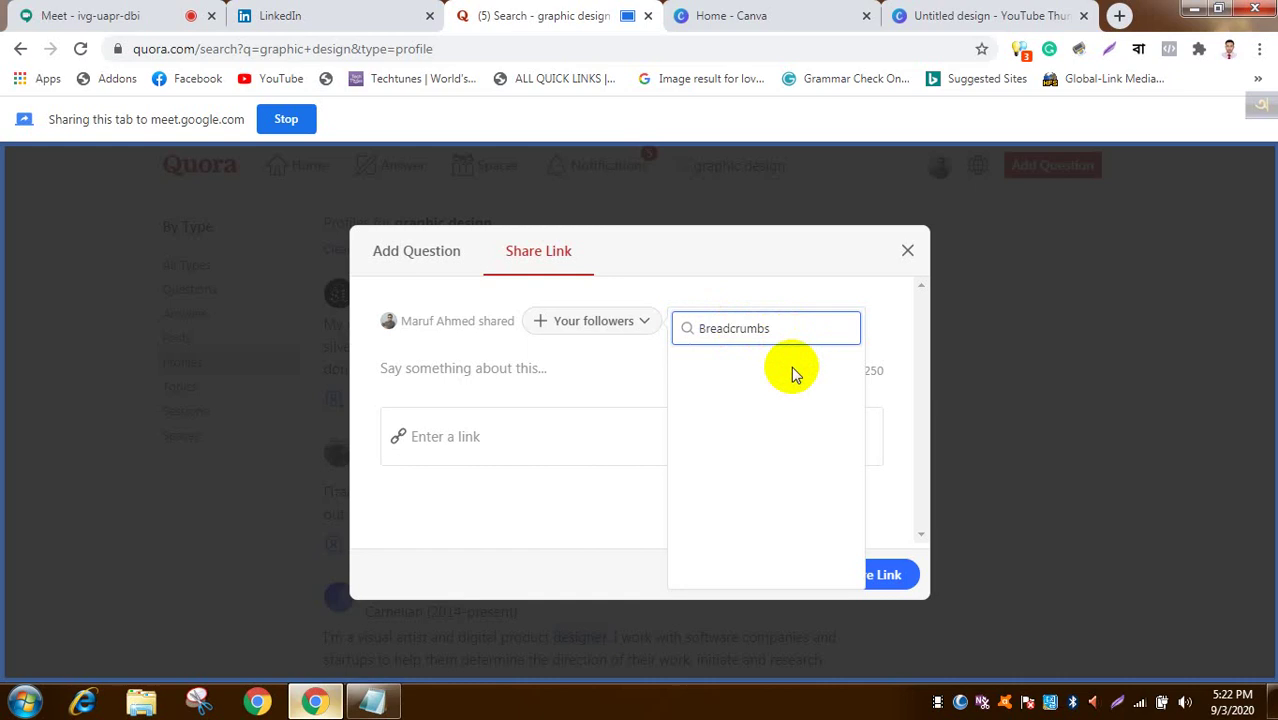
left_click_drag(773, 328, 679, 327)
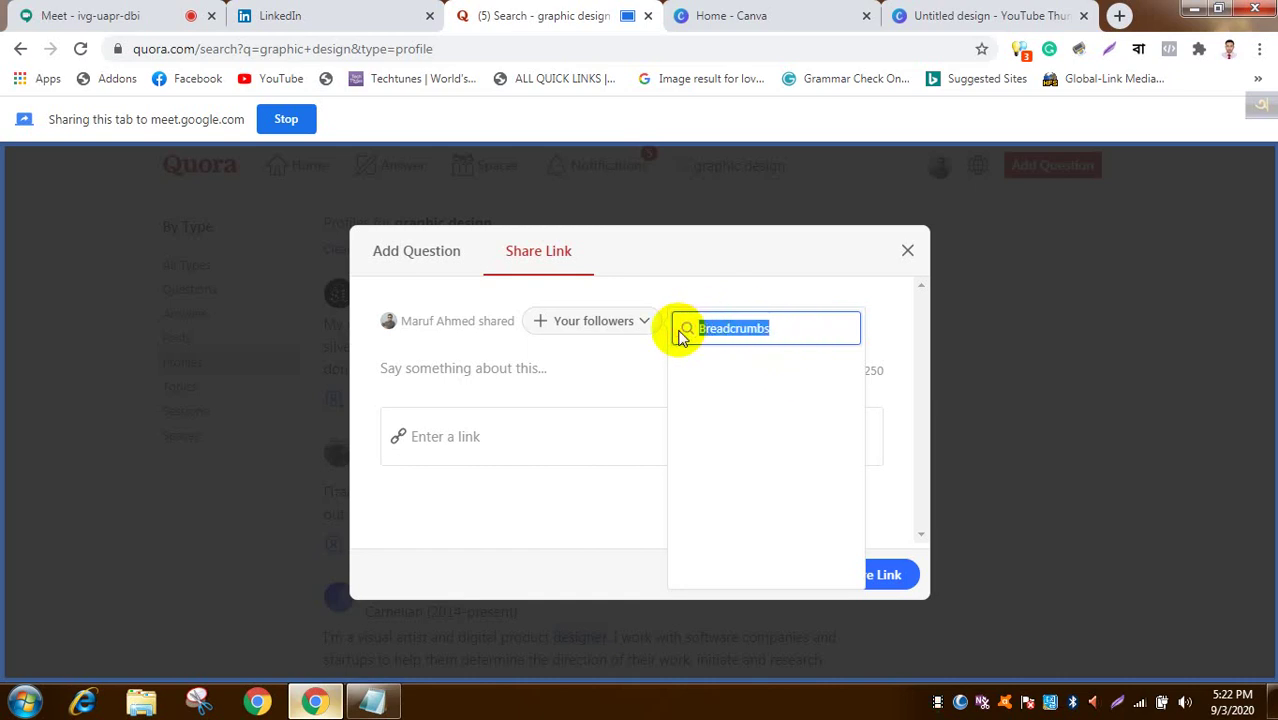
left_click(651, 322)
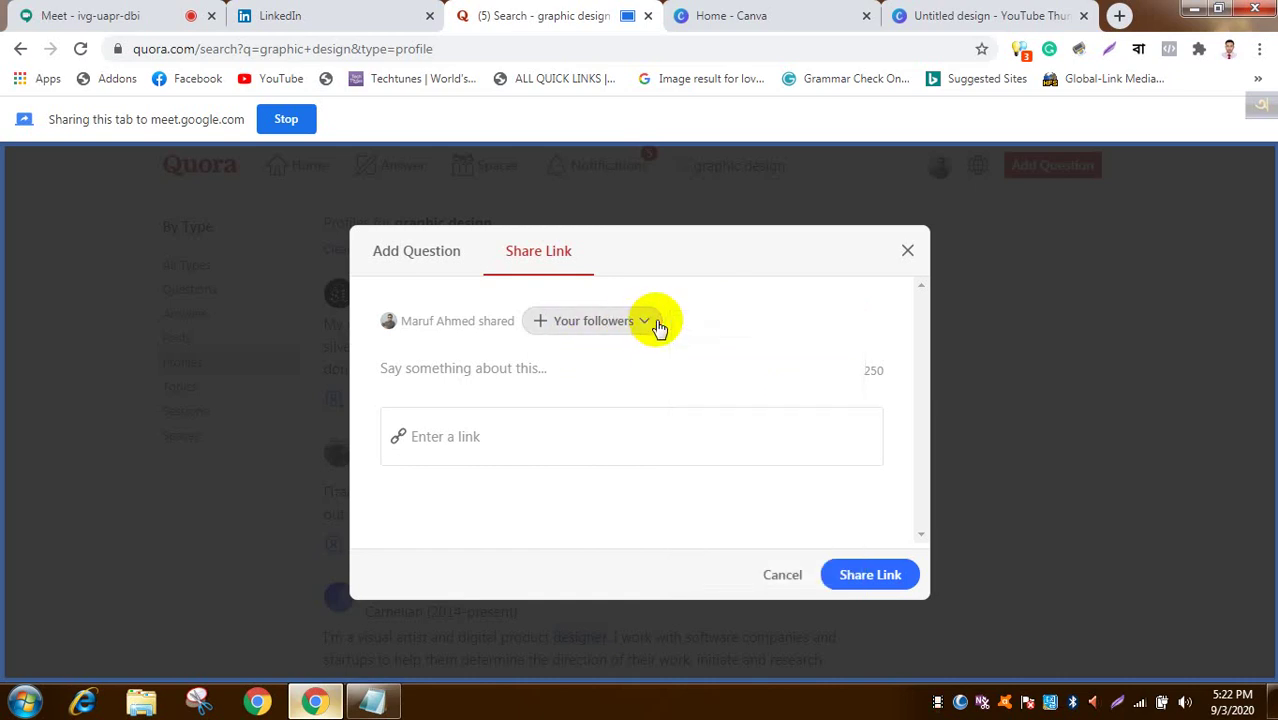
Step: Search the spaces again for "Breadcrumb", clear the search and return to the comment field
left_click(643, 324)
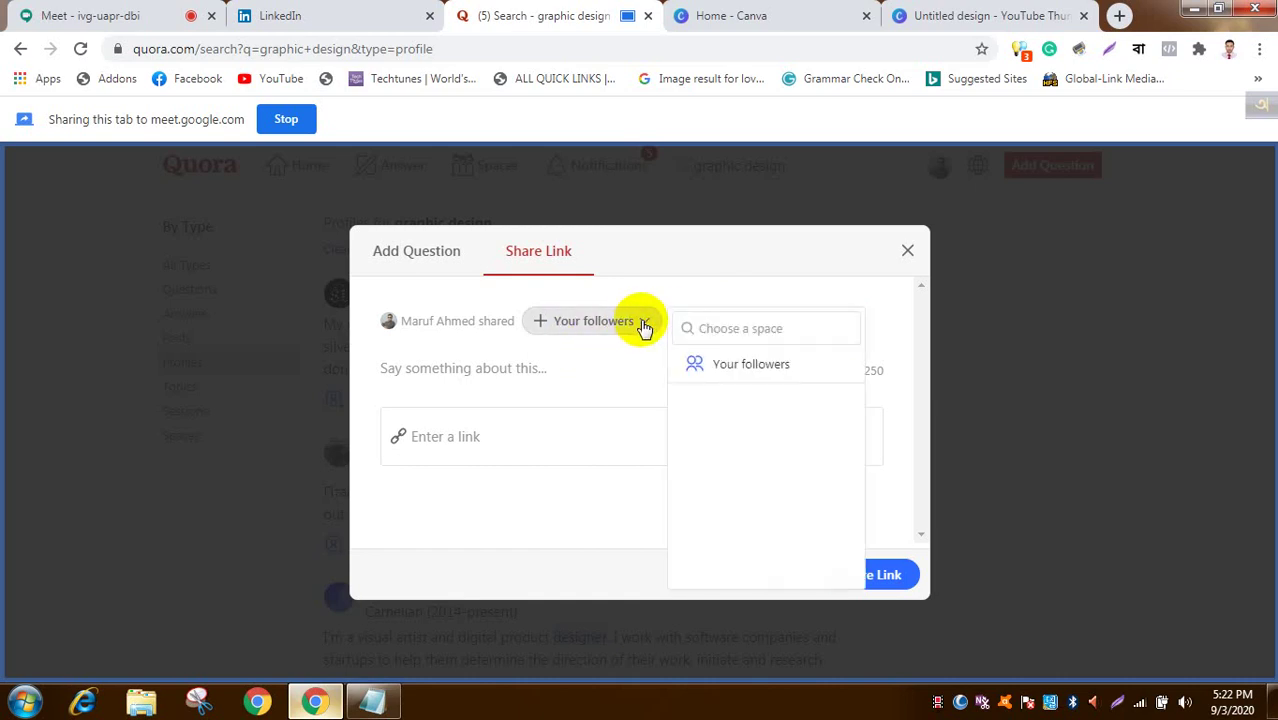
left_click(727, 324)
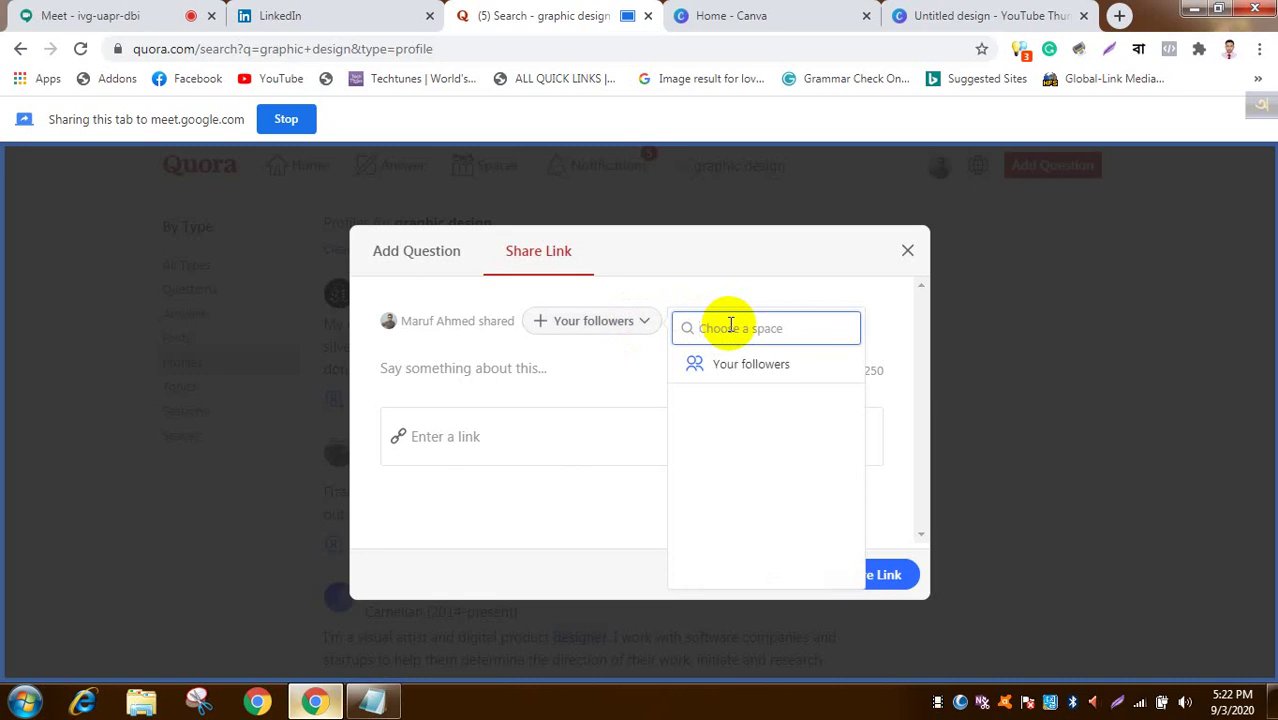
left_click(543, 328)
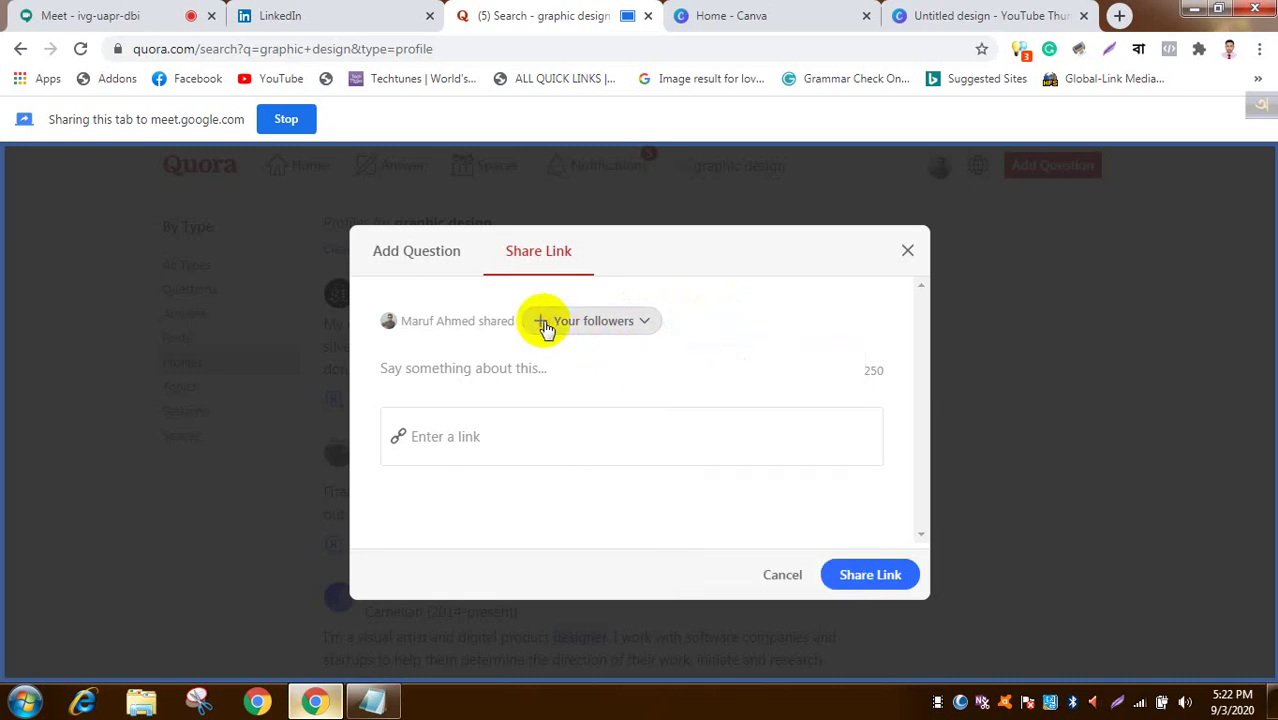
left_click(543, 326)
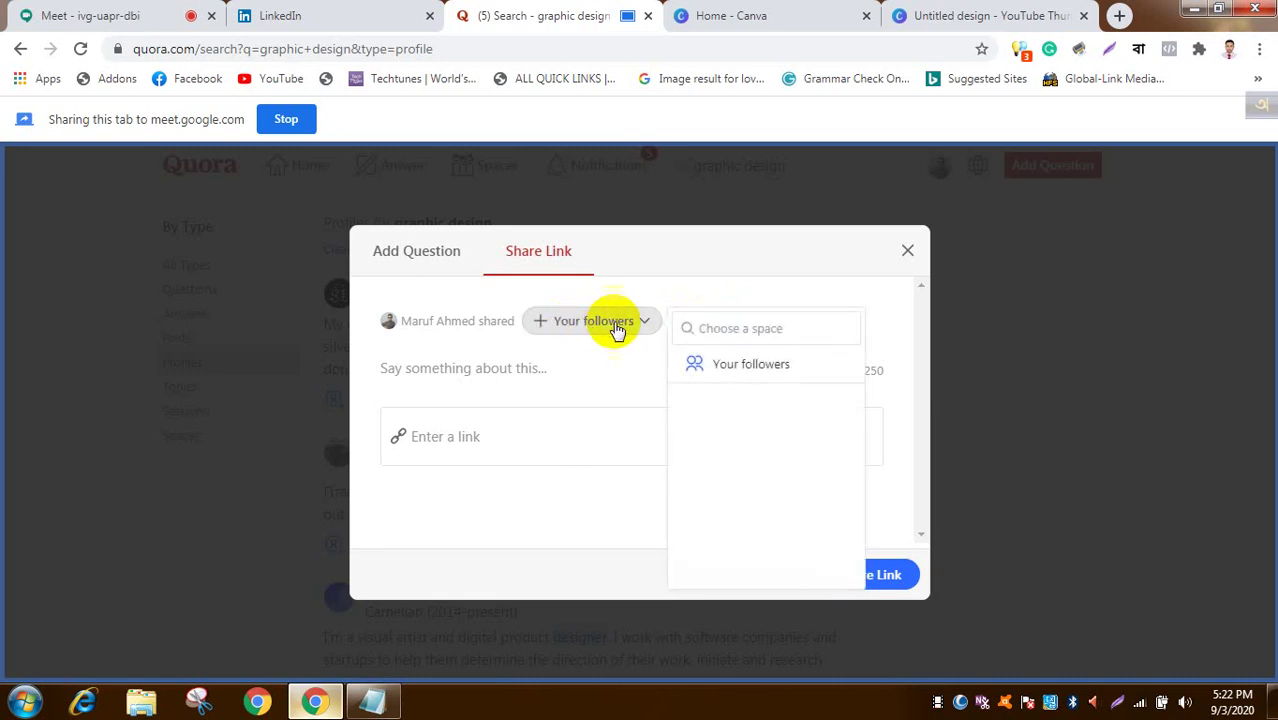
left_click(731, 336)
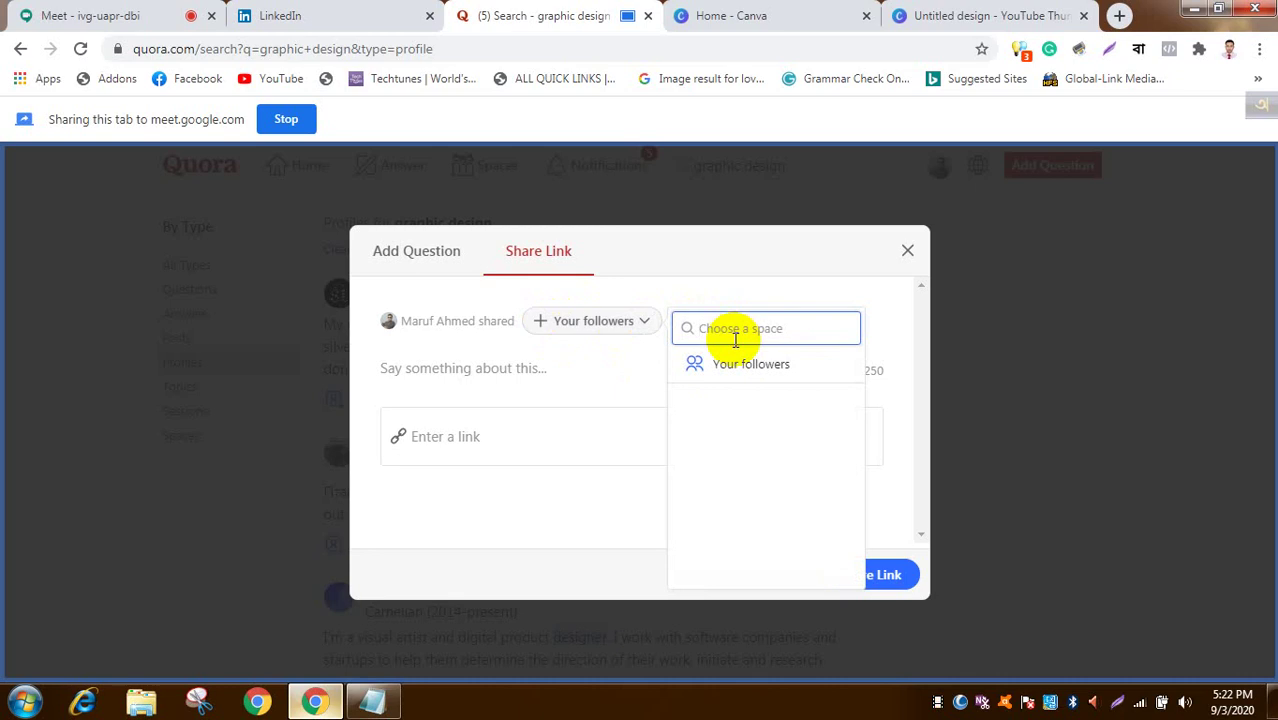
type("Bre")
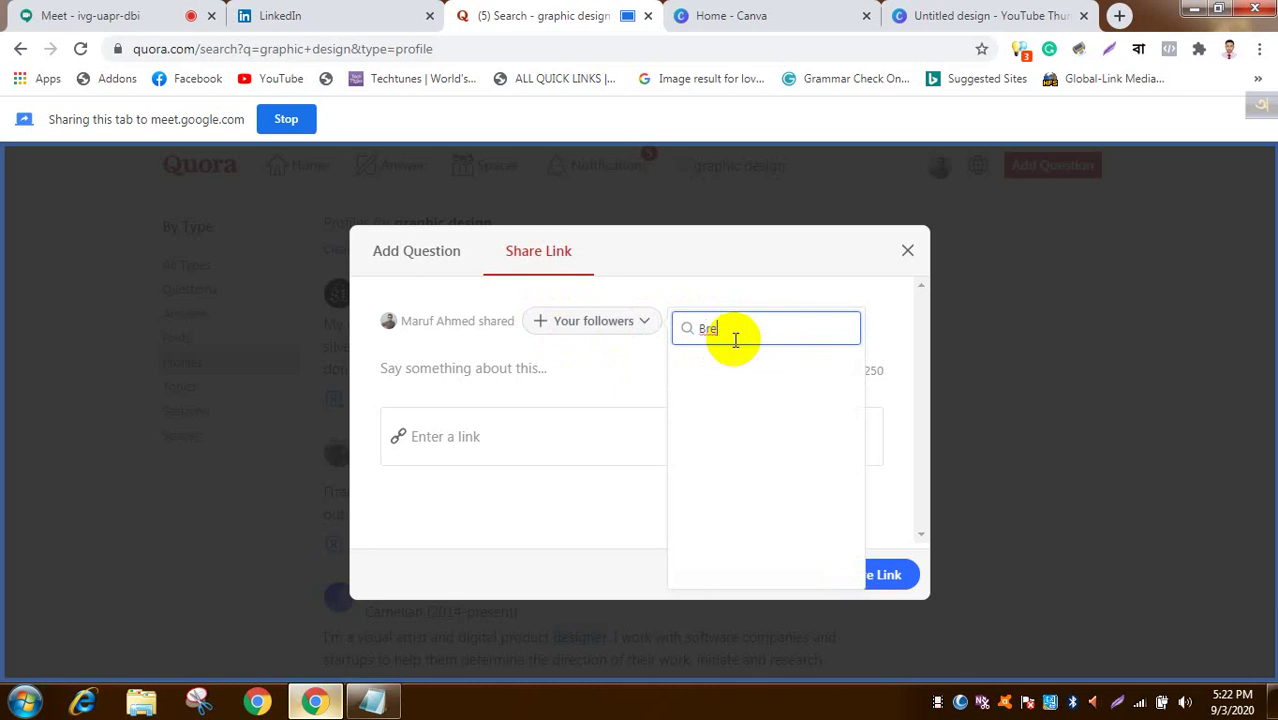
type("adcrumb")
key("BackSpace")
key("BackSpace")
key("BackSpace")
key("BackSpace")
key("BackSpace")
key("BackSpace")
key("BackSpace")
key("BackSpace")
key("BackSpace")
key("BackSpace")
left_click(643, 362)
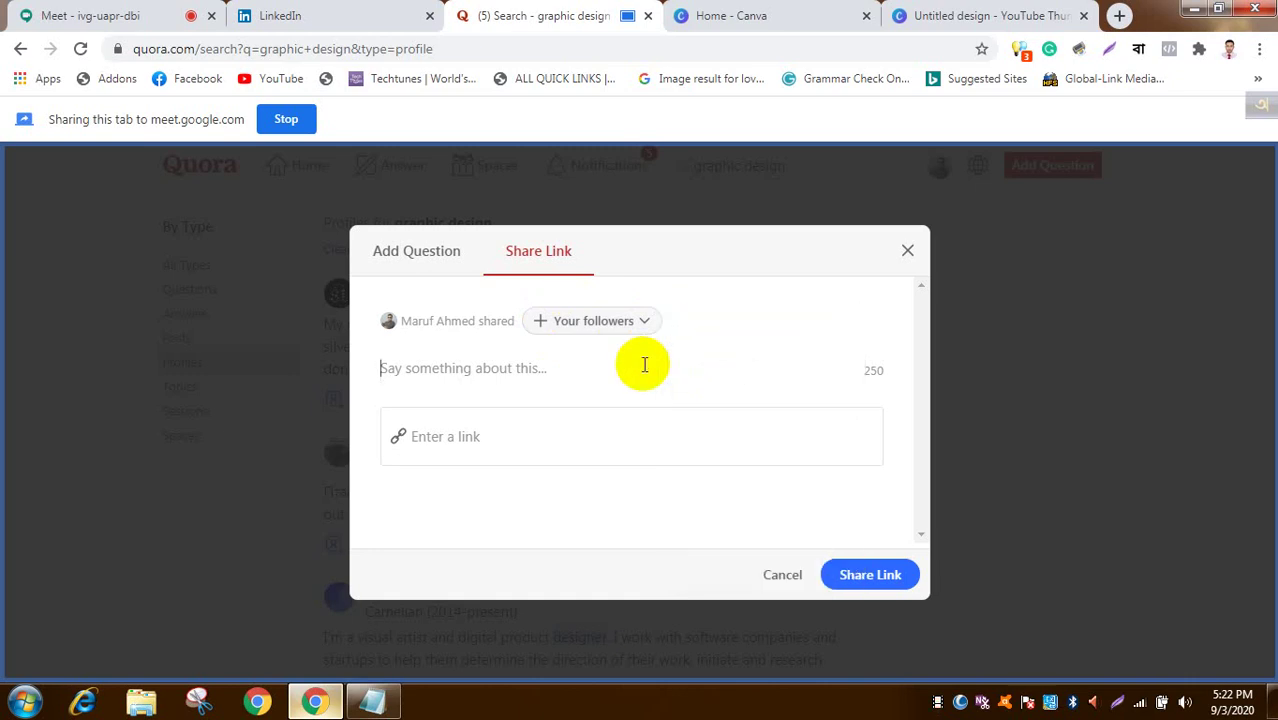
Step: Enter the comment "Why breadcrumbs insan't removing from my blog post?" for the shared link
left_click(564, 370)
type("Why ")
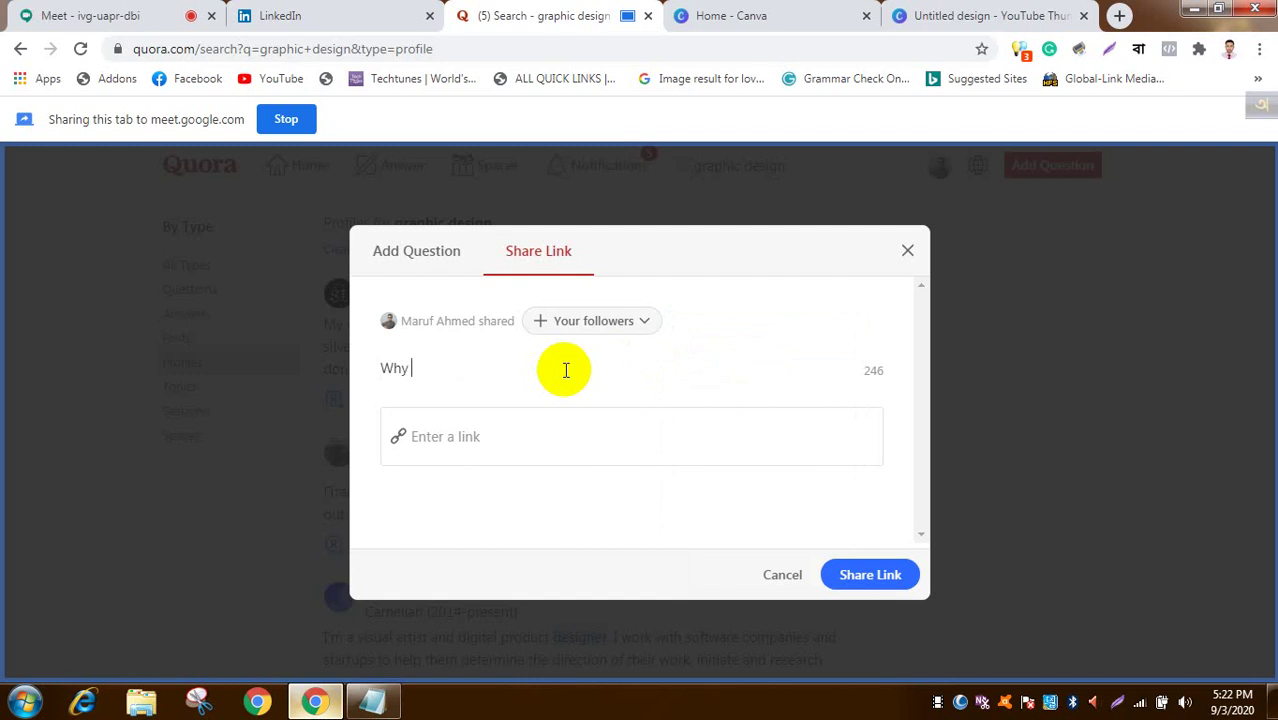
type("breadcrumbs u")
key("BackSpace")
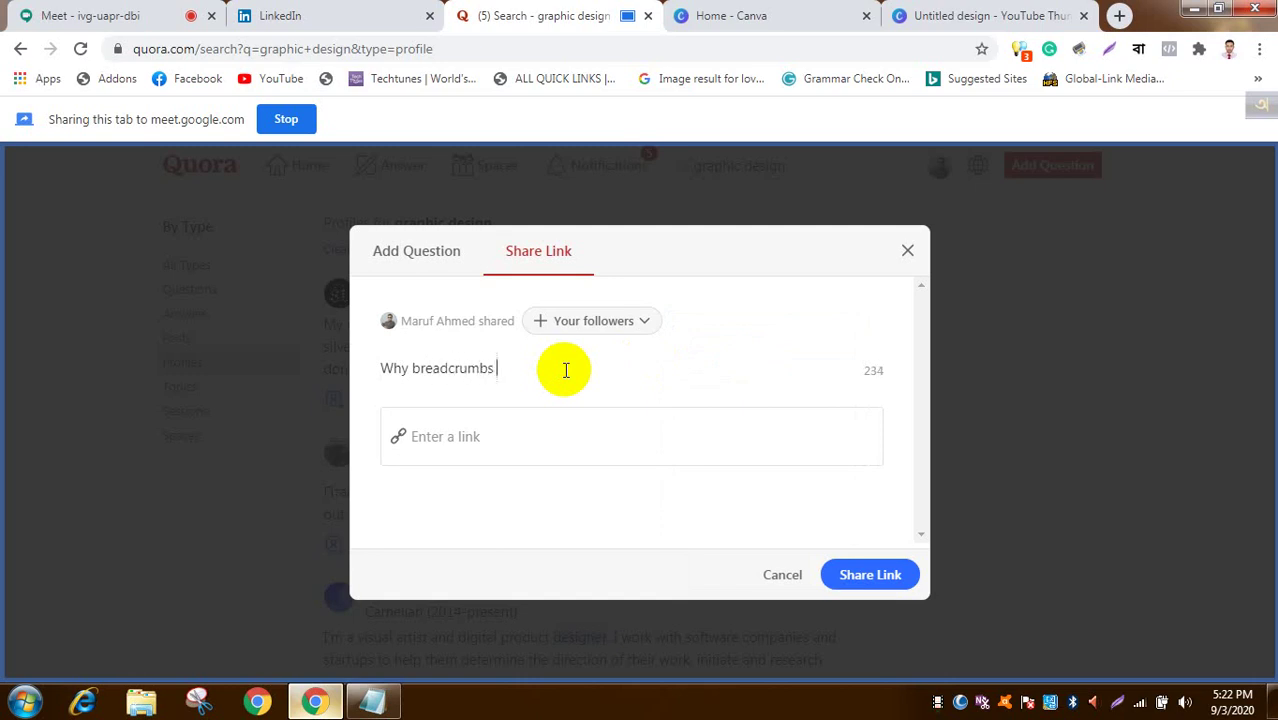
type("insan't removing from my b")
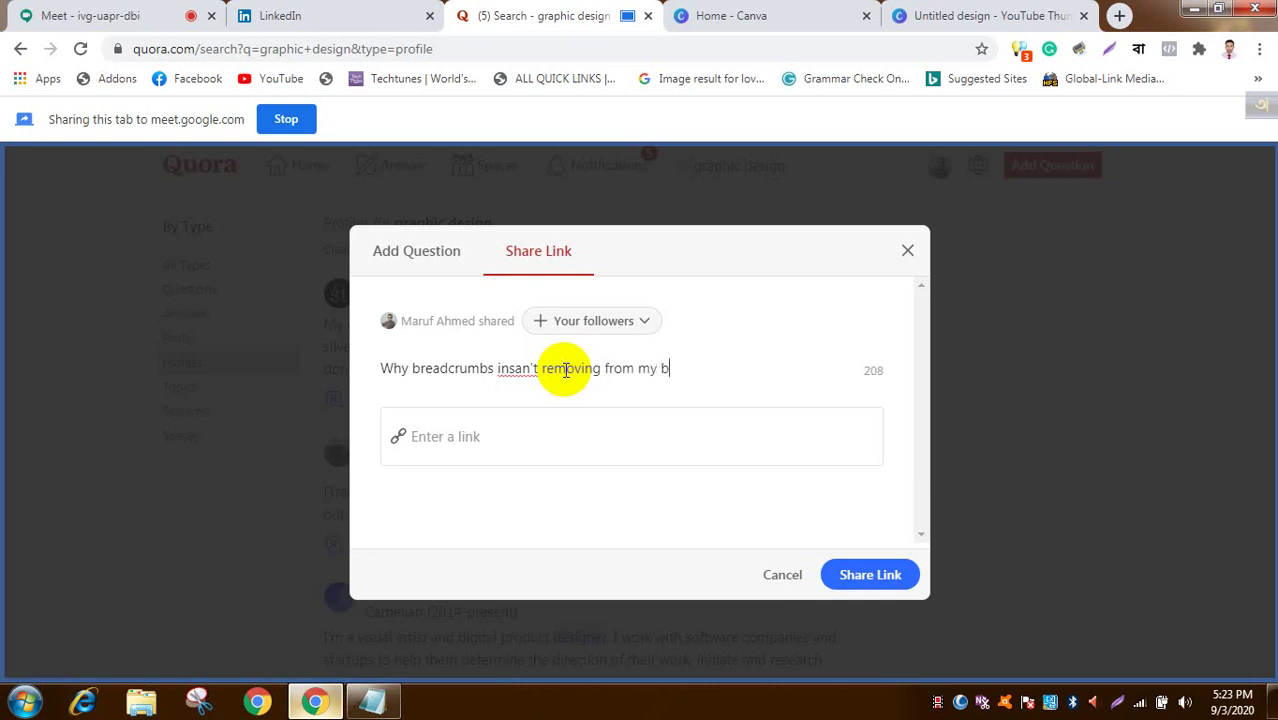
type("log post?")
Step: Correct the misspelled word "insan't" in the comment to "isn't"
double_click(515, 367)
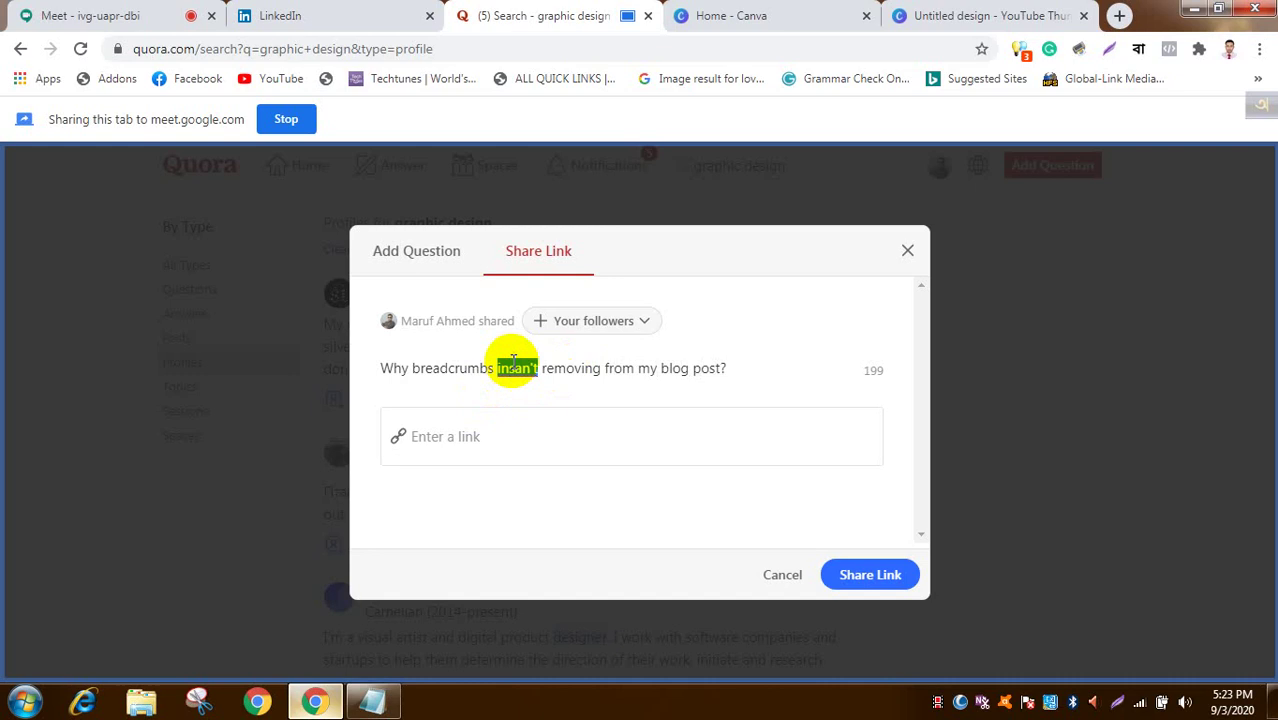
right_click(513, 369)
key("Escape")
left_click(510, 367)
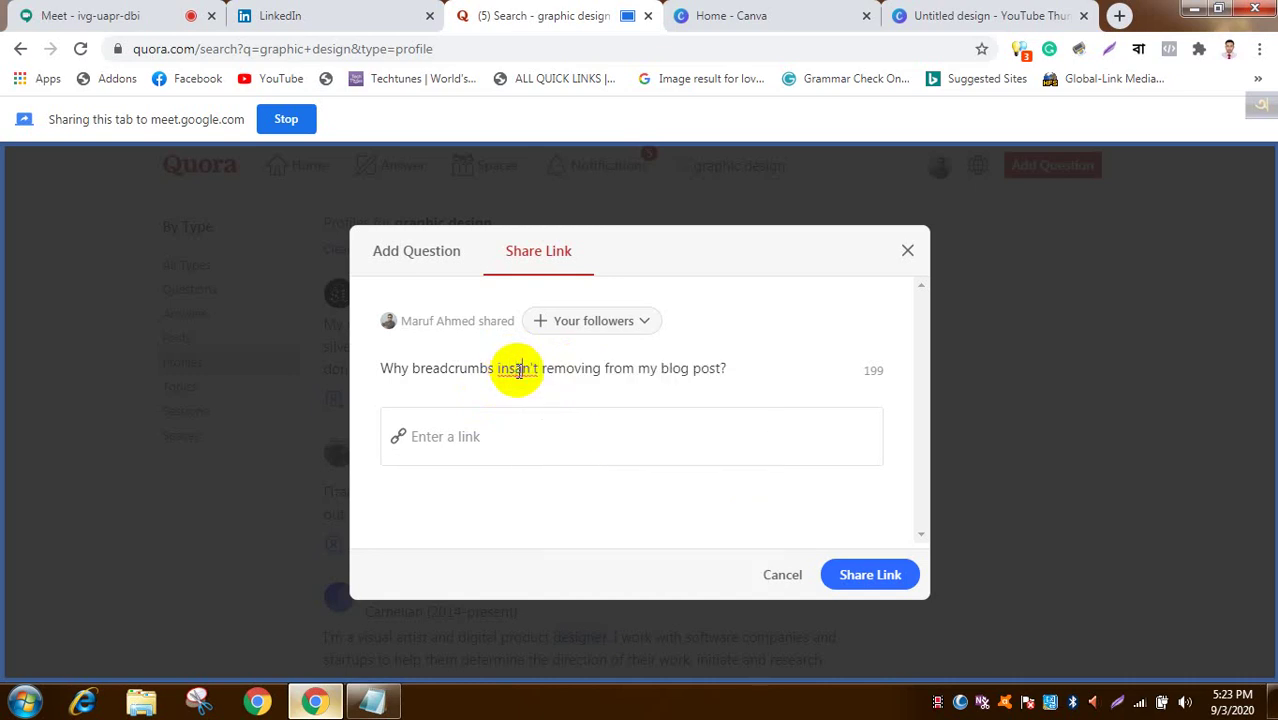
key("BackSpace")
key("BackSpace")
key("BackSpace")
key("BackSpace")
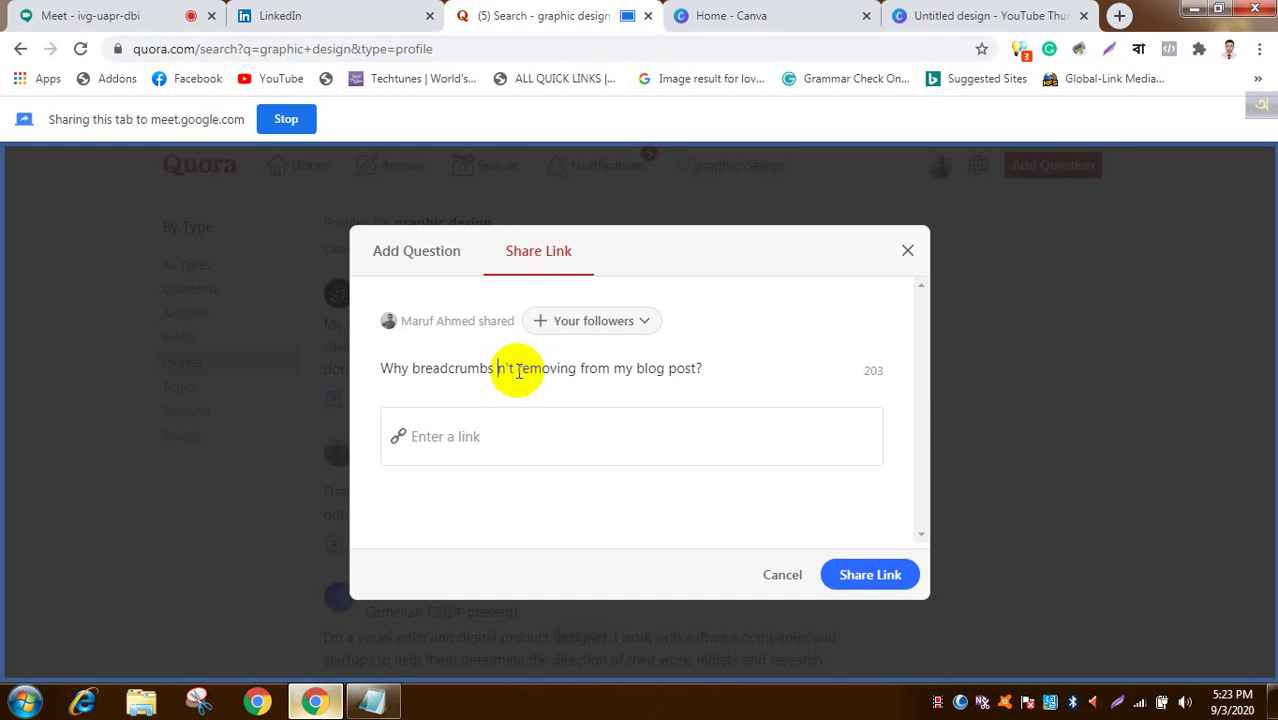
type("is")
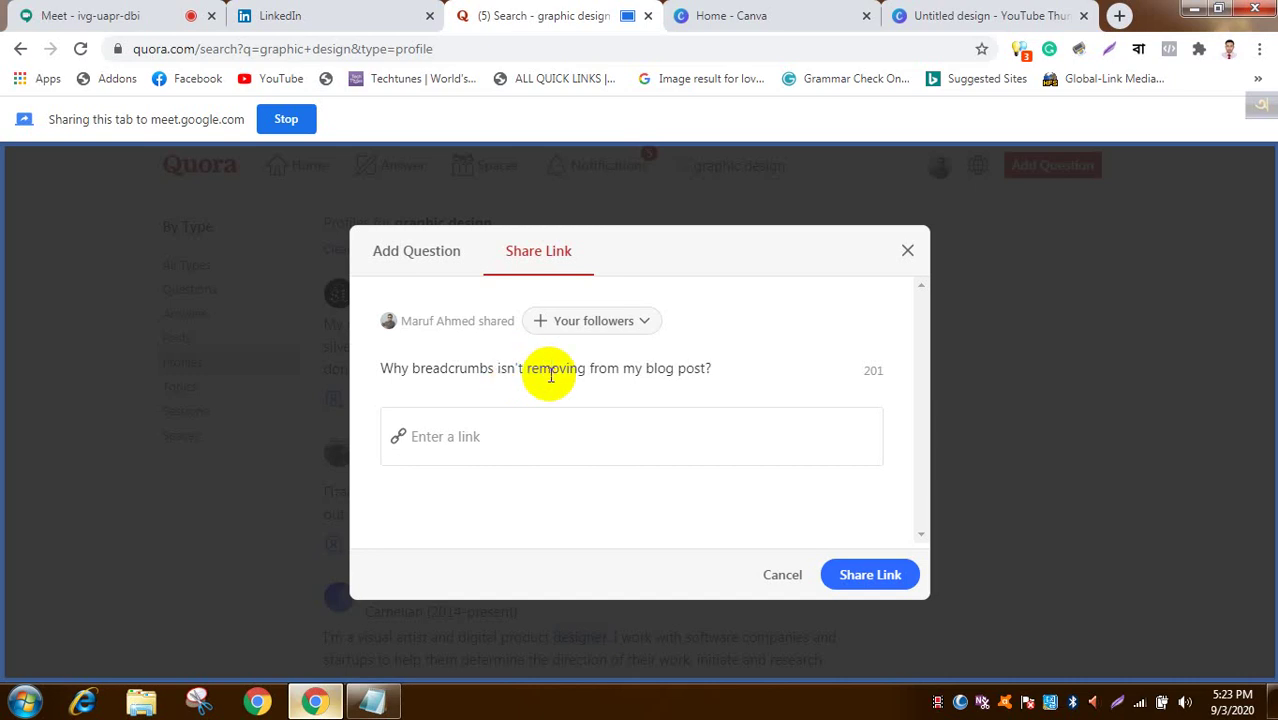
Step: Open the bdonlineschool.blogspot.com post create-error-404-not-found-page-in_8.html in a new browser tab and copy its full address
triple_click(468, 453)
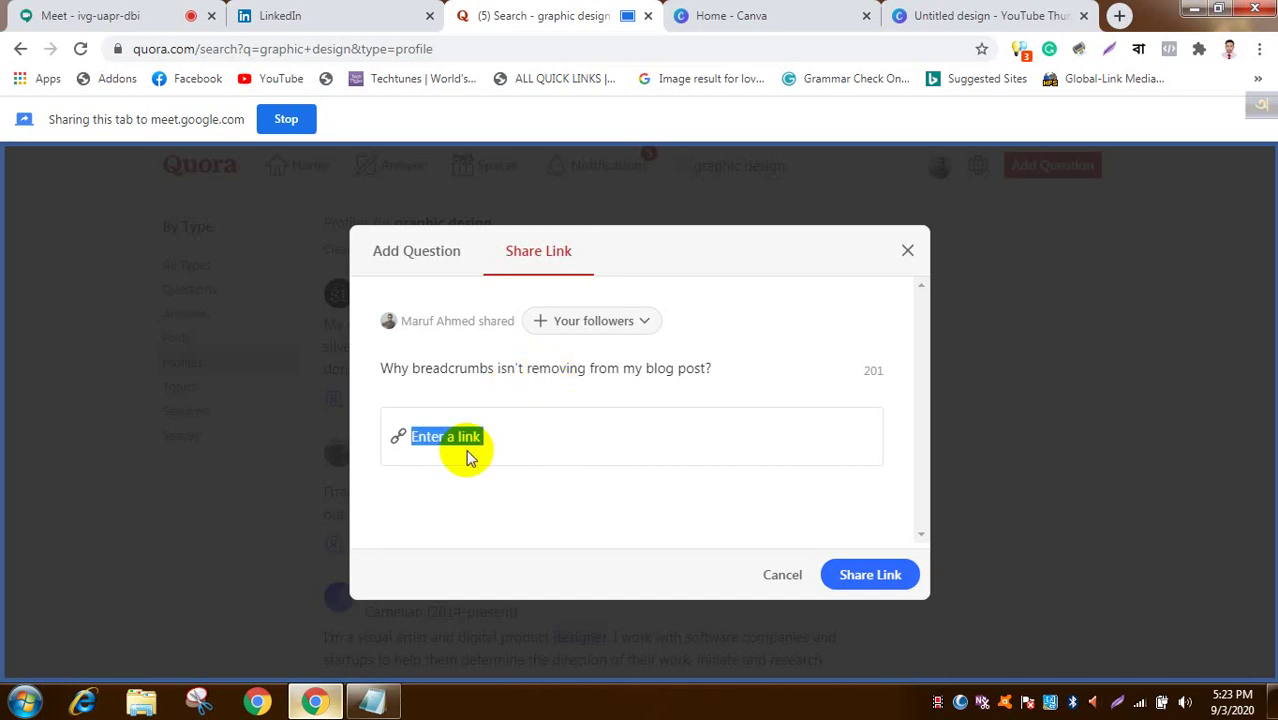
left_click(488, 450)
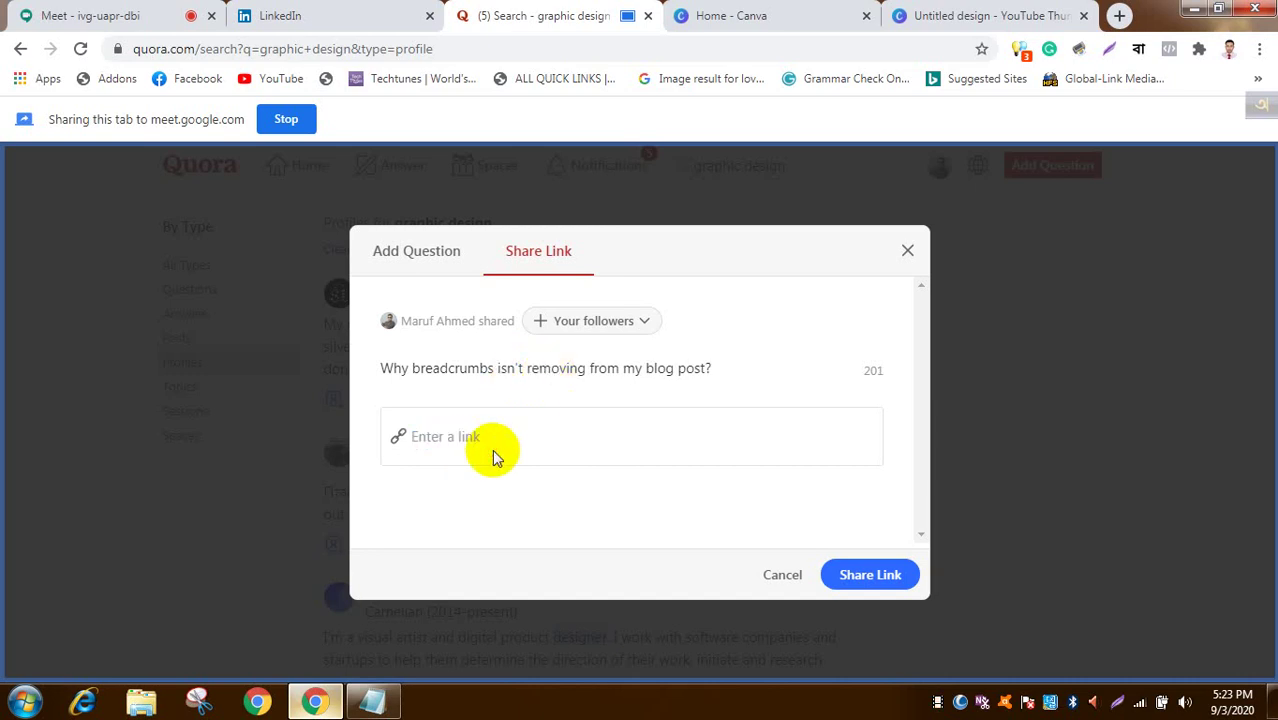
left_click(1121, 17)
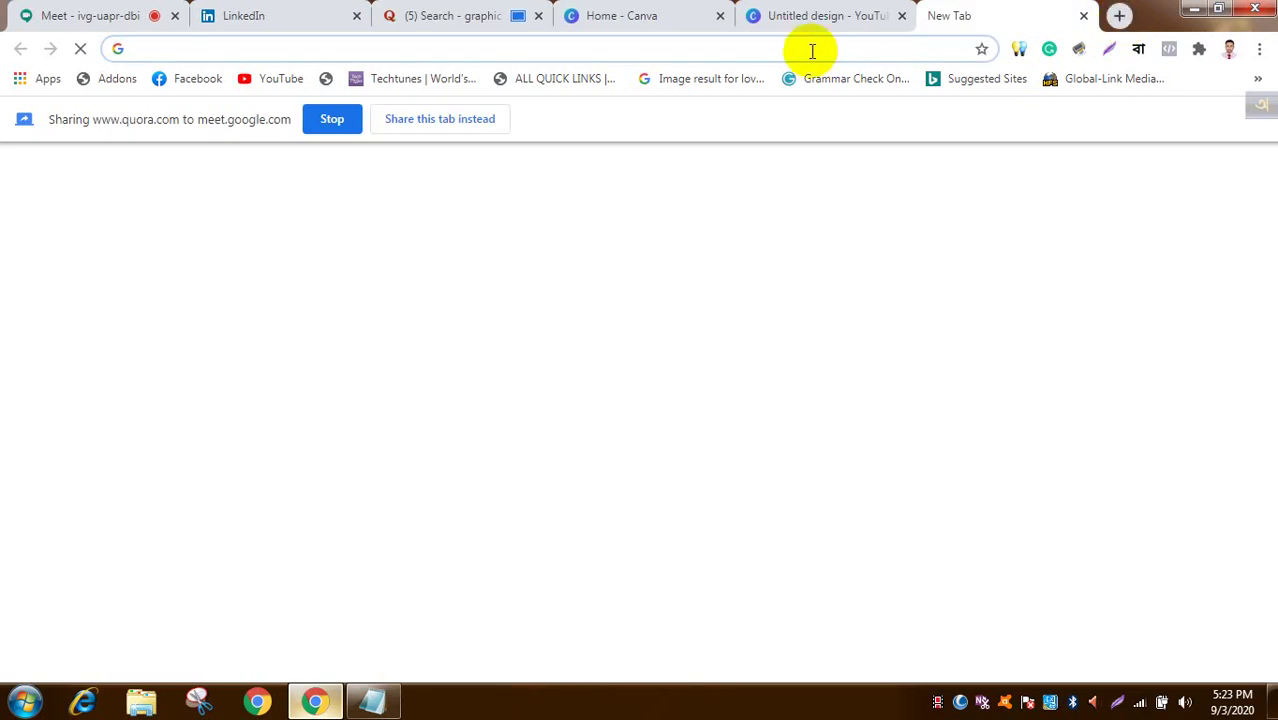
type("bd")
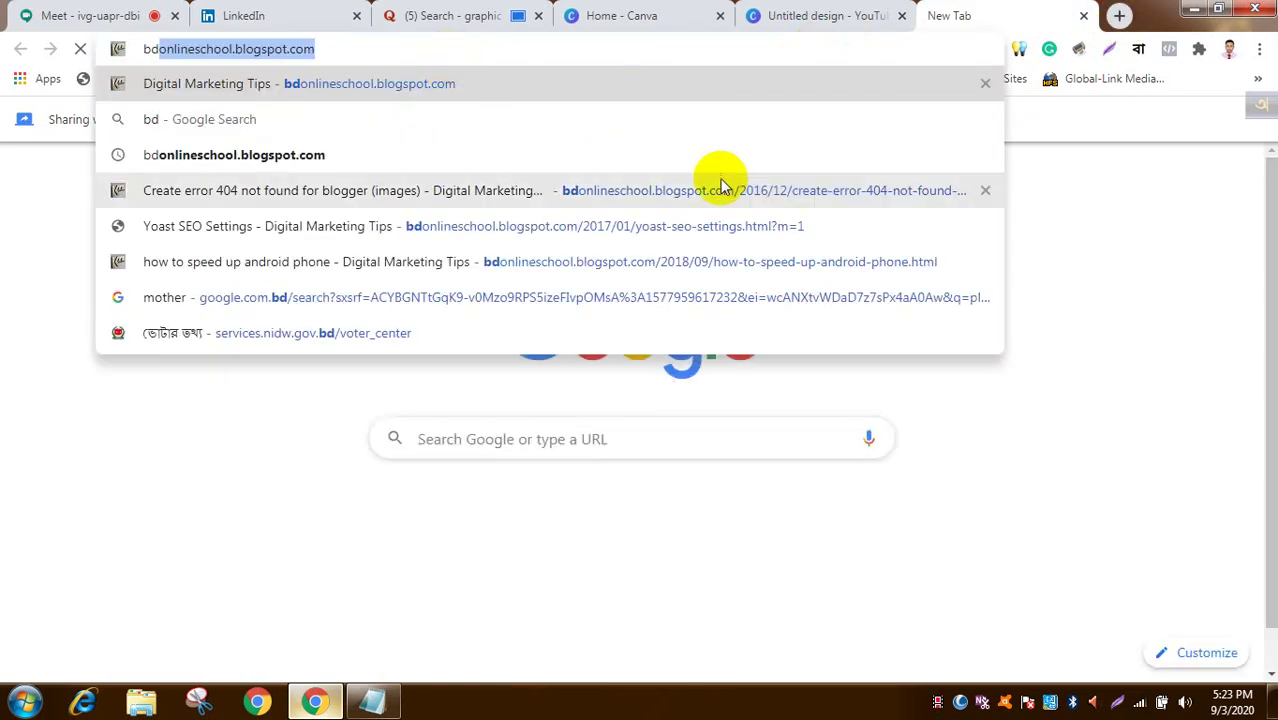
key("Down")
key("Down")
key("Down")
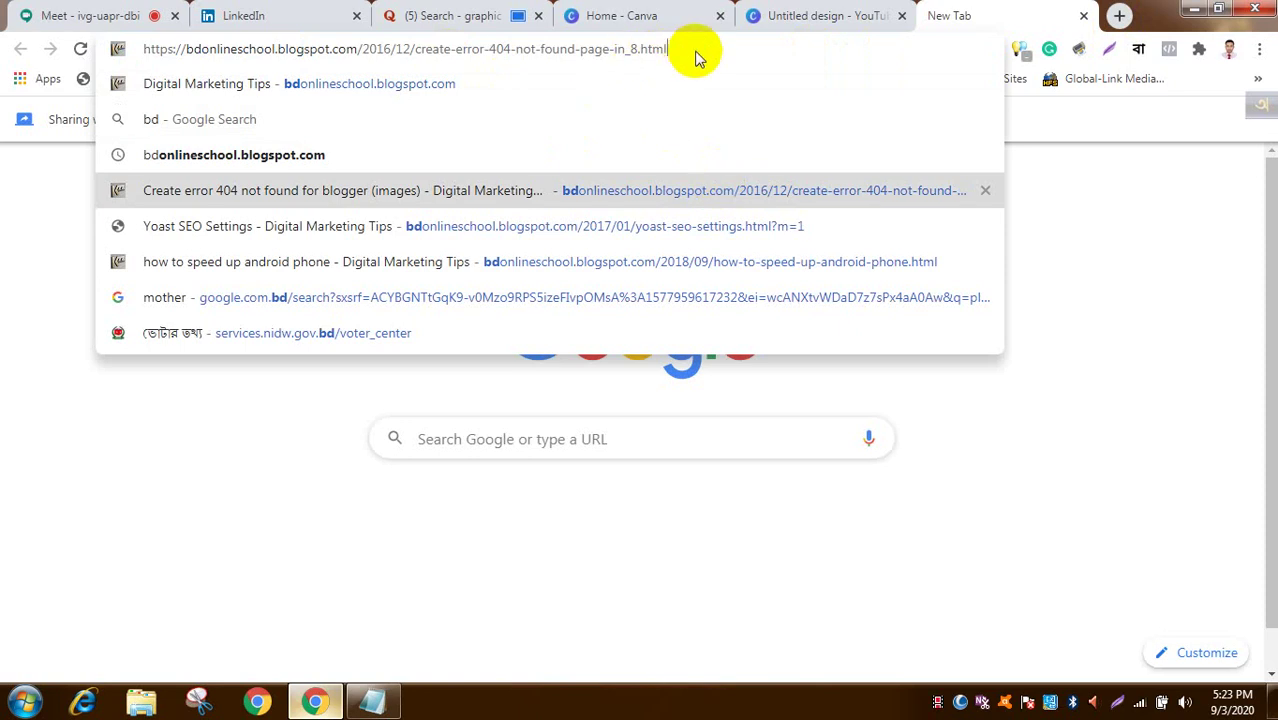
key("Return")
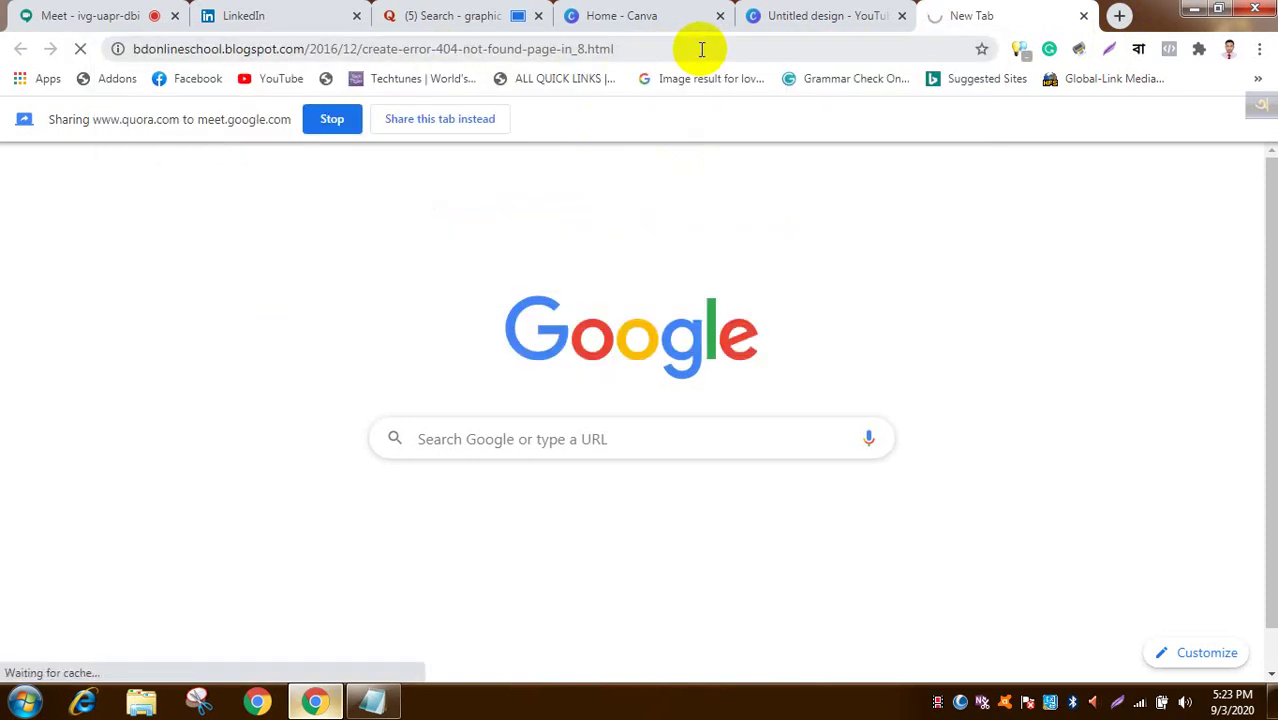
left_click(702, 49)
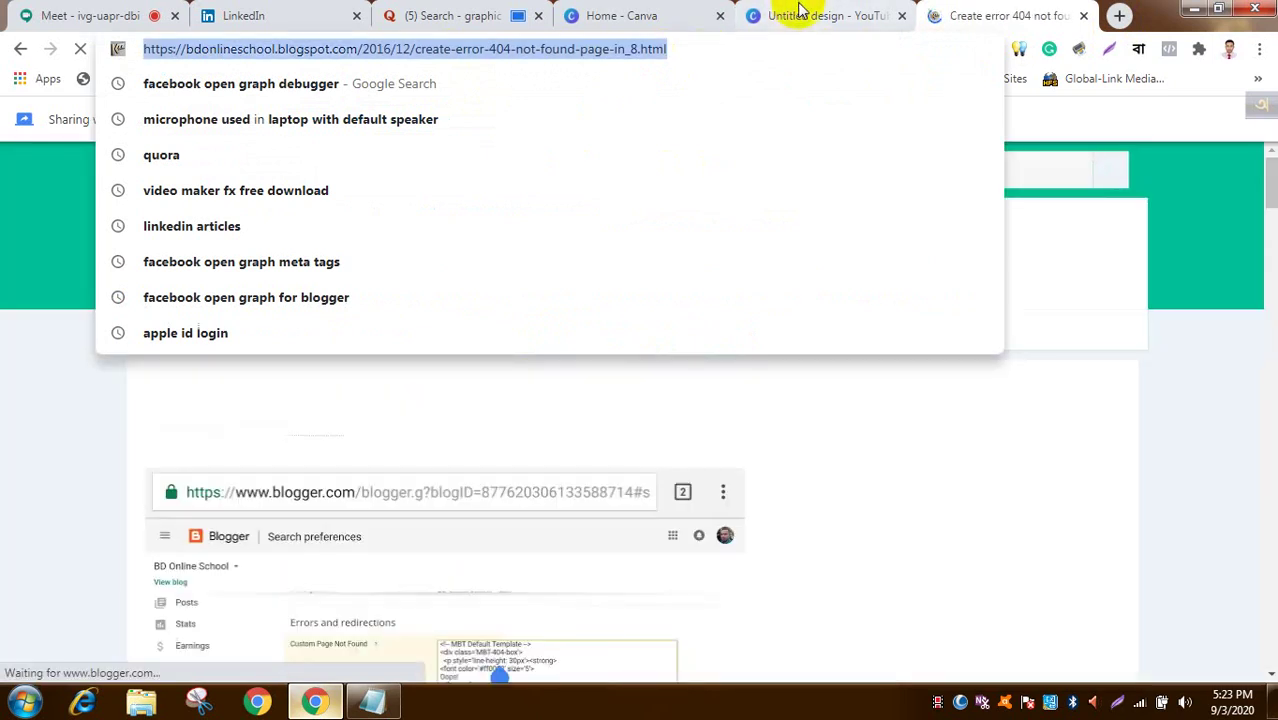
Step: Return to the Quora post and add "permanently" before the question mark of the comment
left_click(480, 12)
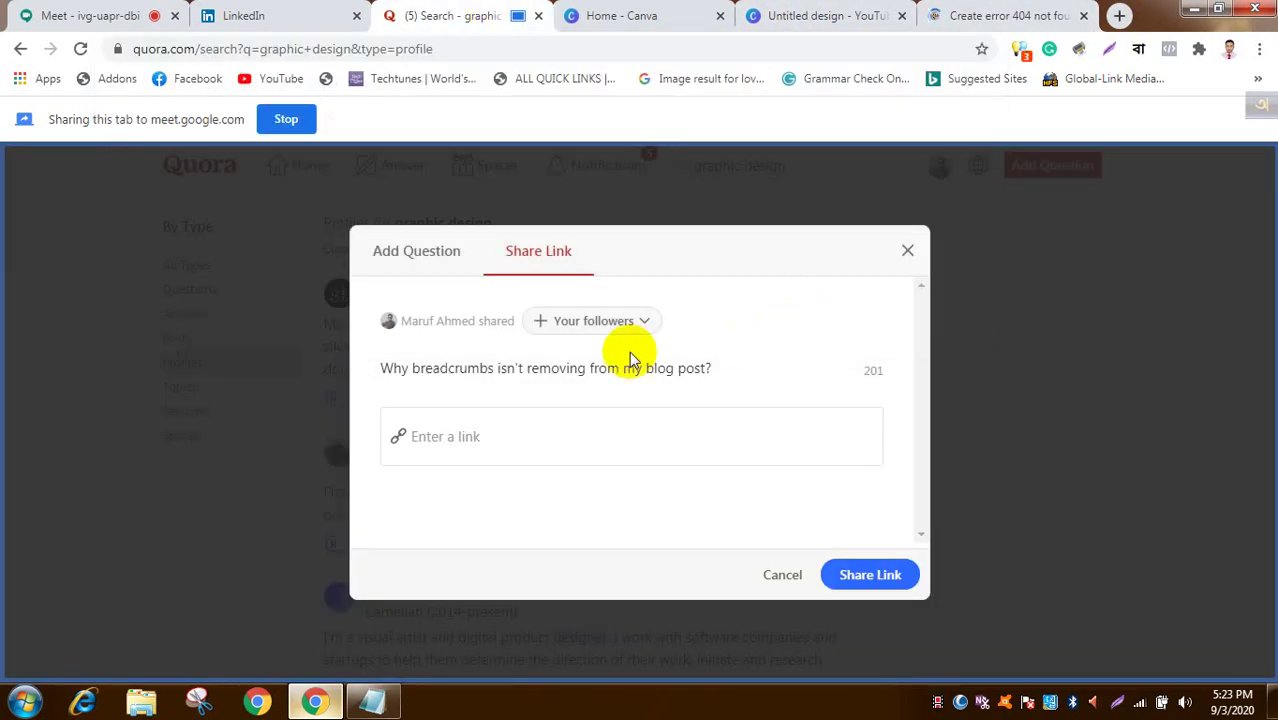
left_click(703, 366)
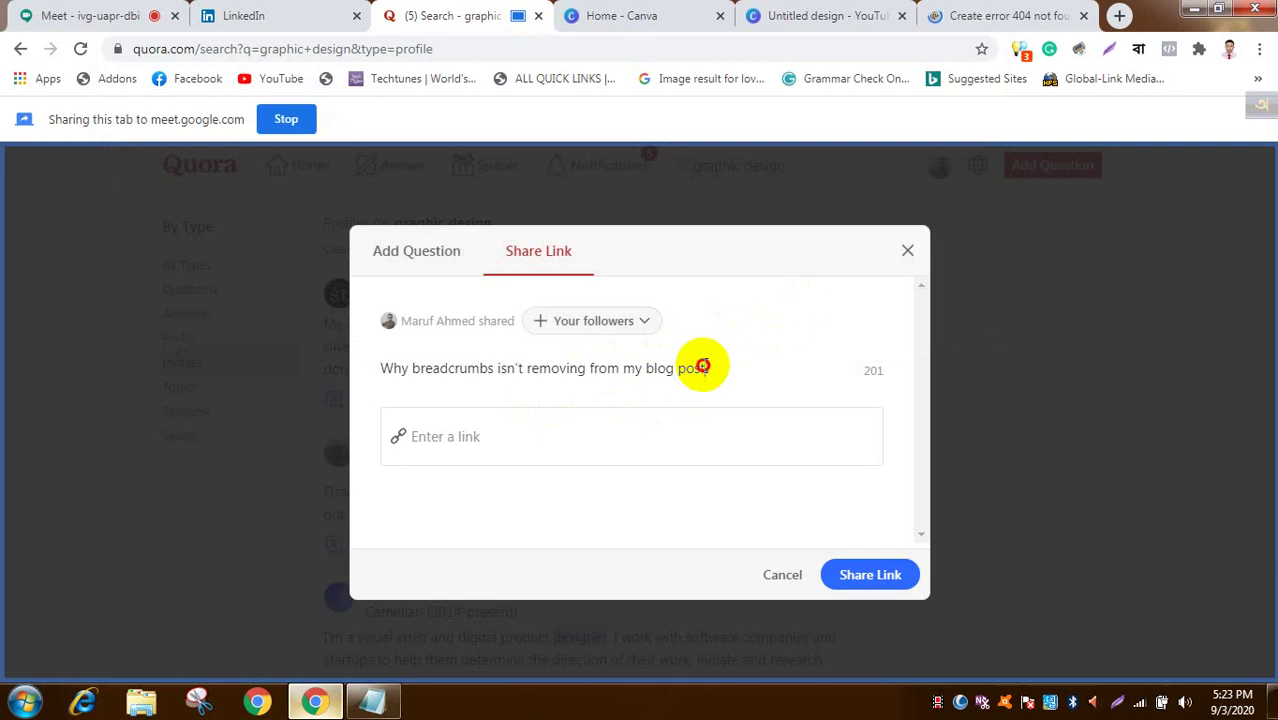
type("permanently")
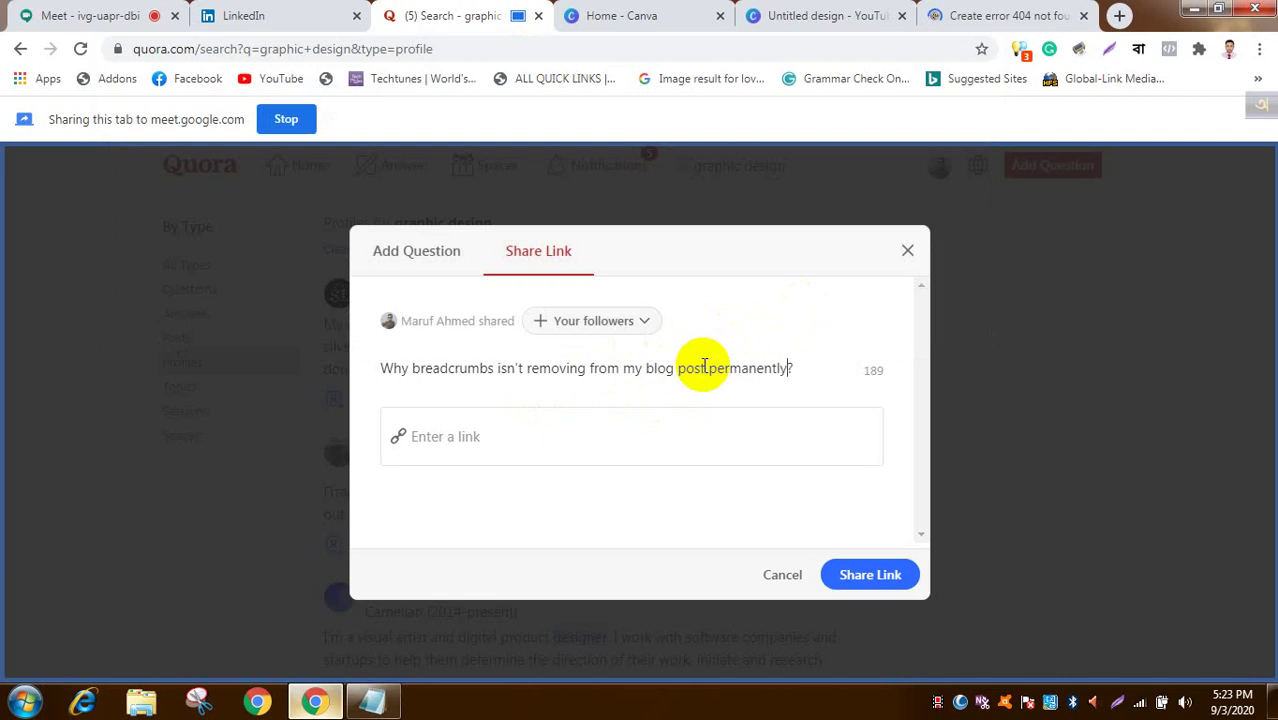
left_click(617, 437)
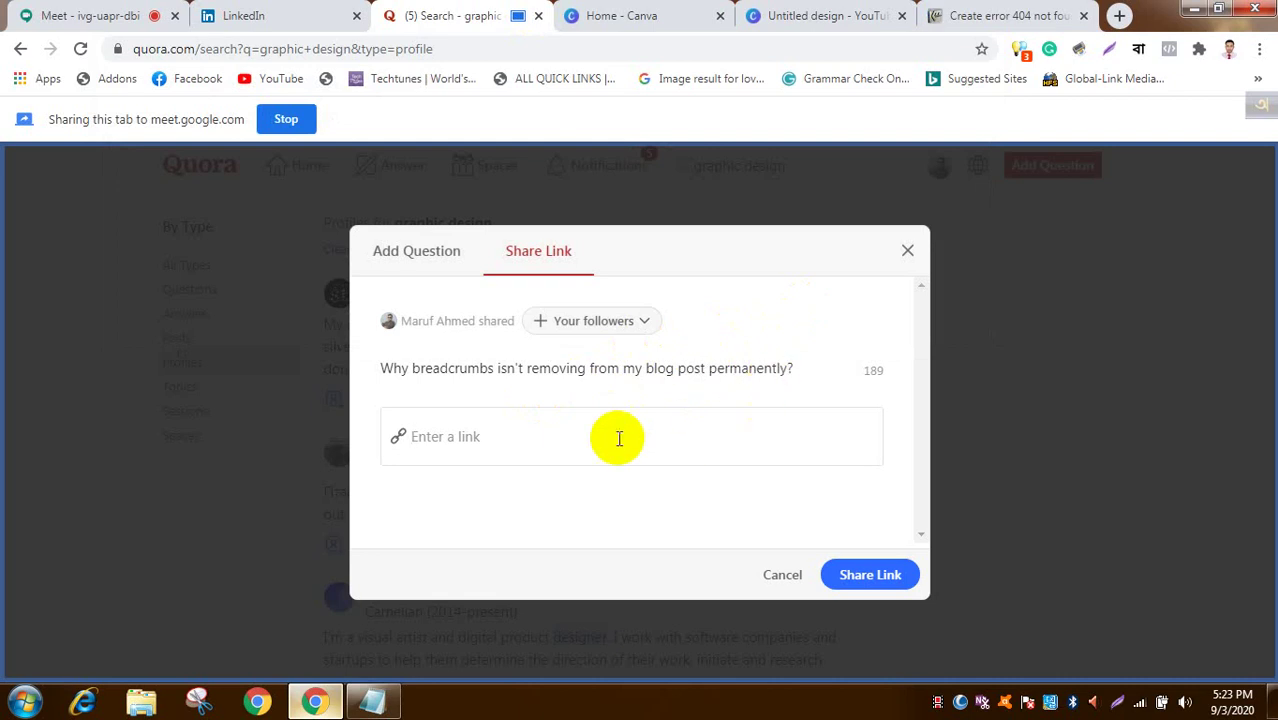
type("eschool.blogspot.com/2016/12/create-error-404-not-found-page-in_8.html")
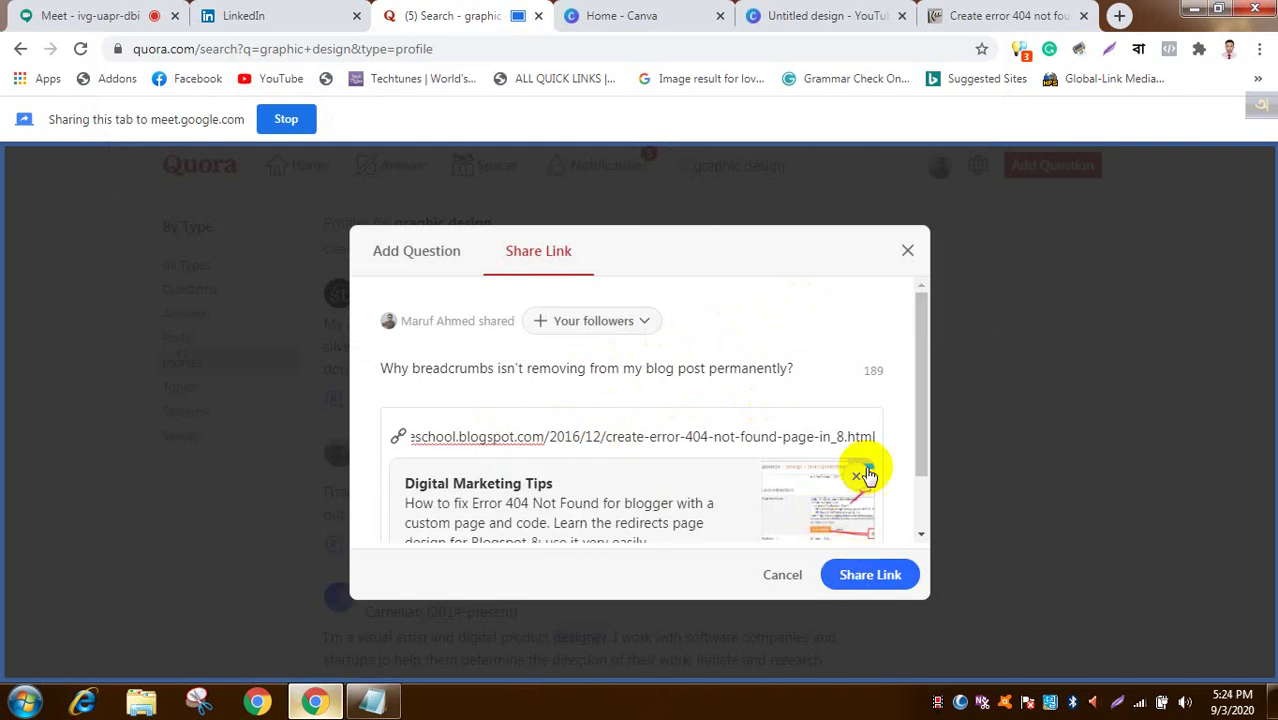
left_click_drag(914, 368, 913, 468)
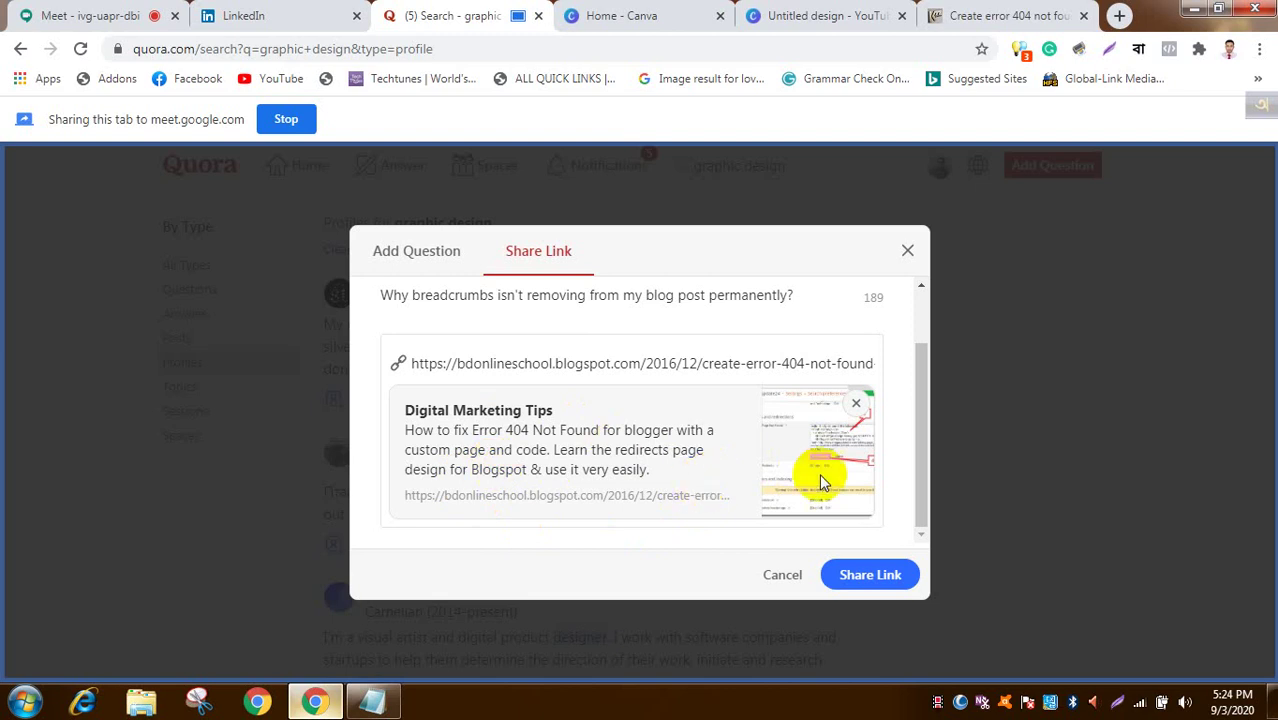
Step: Publish the link post with its comment about breadcrumbs
left_click(883, 573)
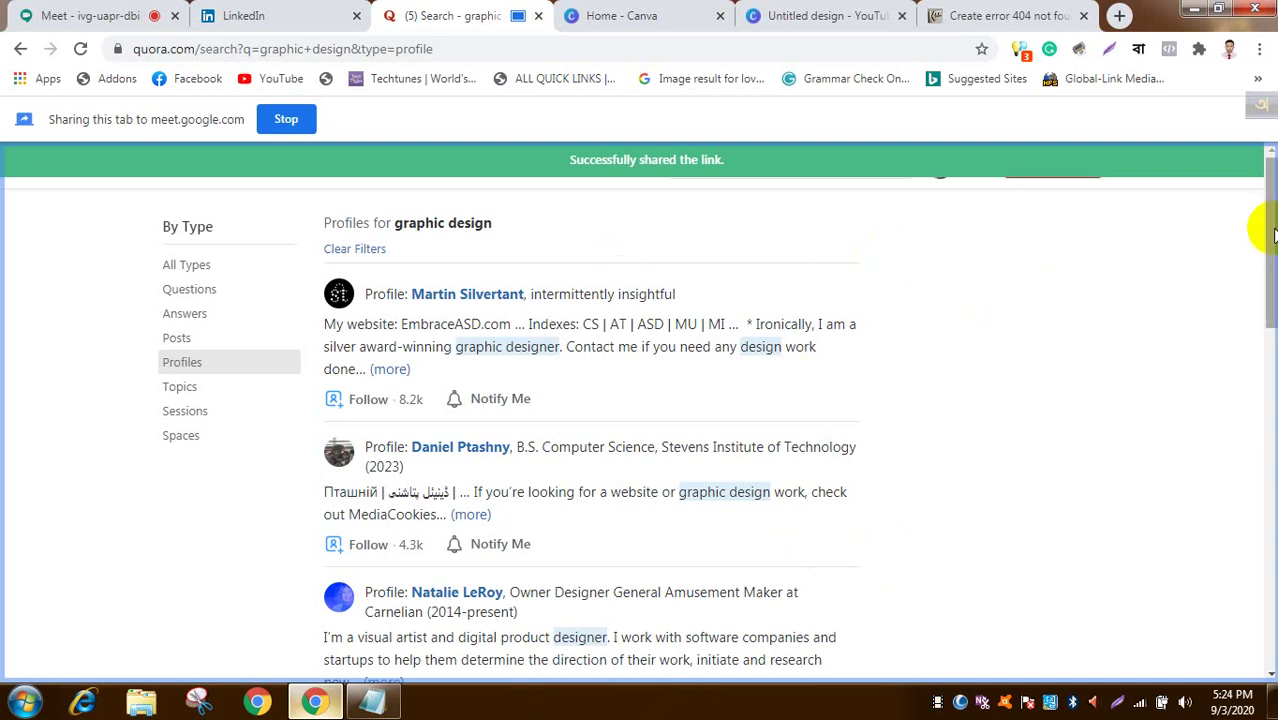
Step: Start a new public question and replace the prefilled text with "what should be placed in reqirement of on-page seo fiverr gig?"
left_click_drag(1258, 268, 1230, 141)
left_click(1067, 165)
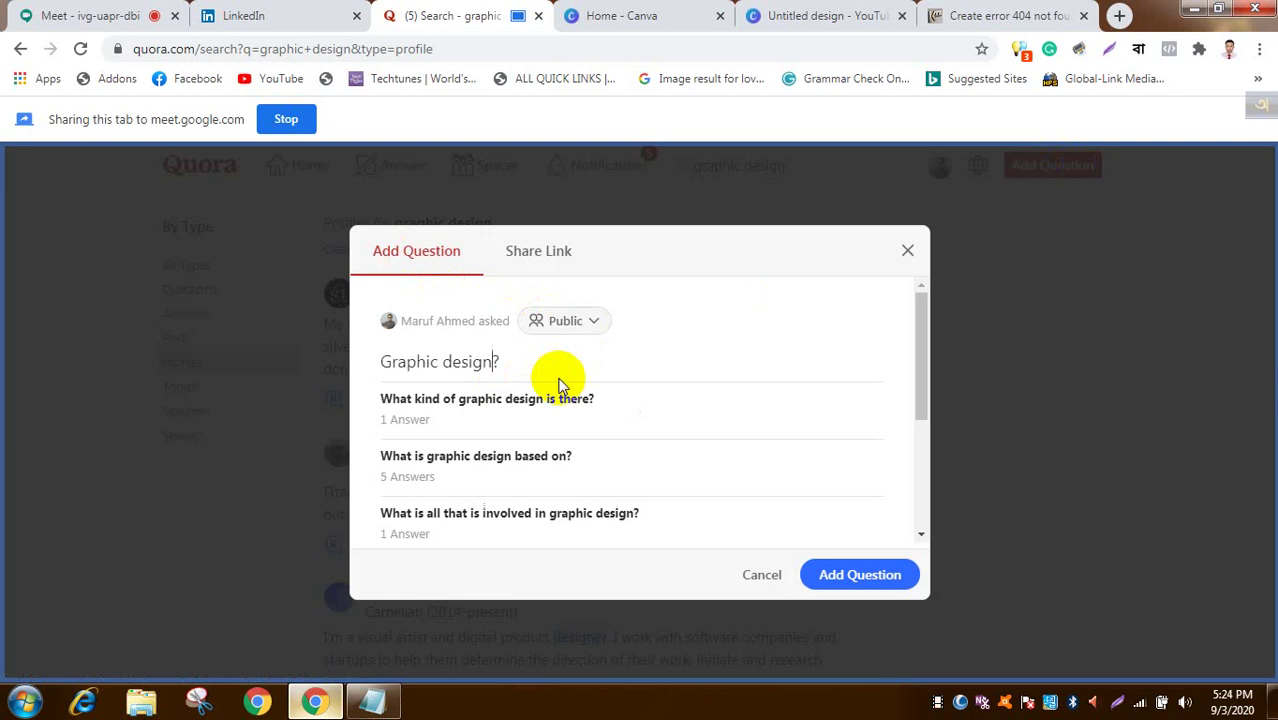
left_click_drag(528, 362, 350, 365)
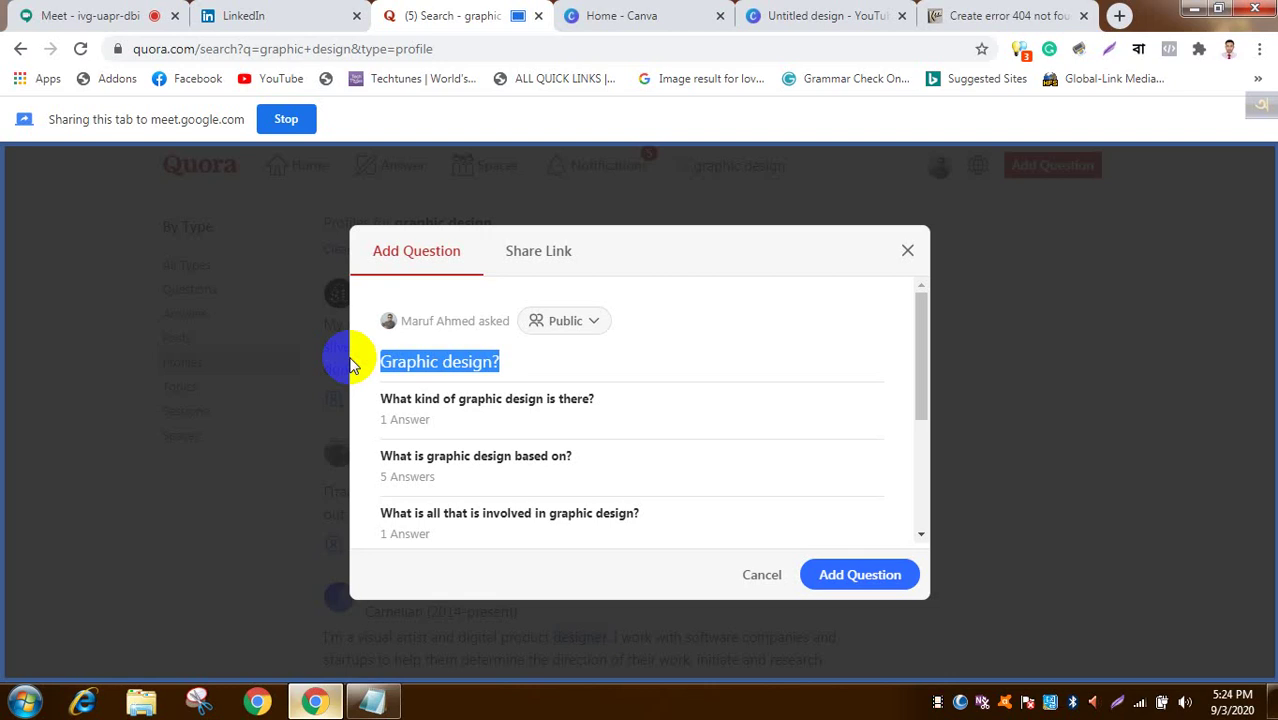
type("what")
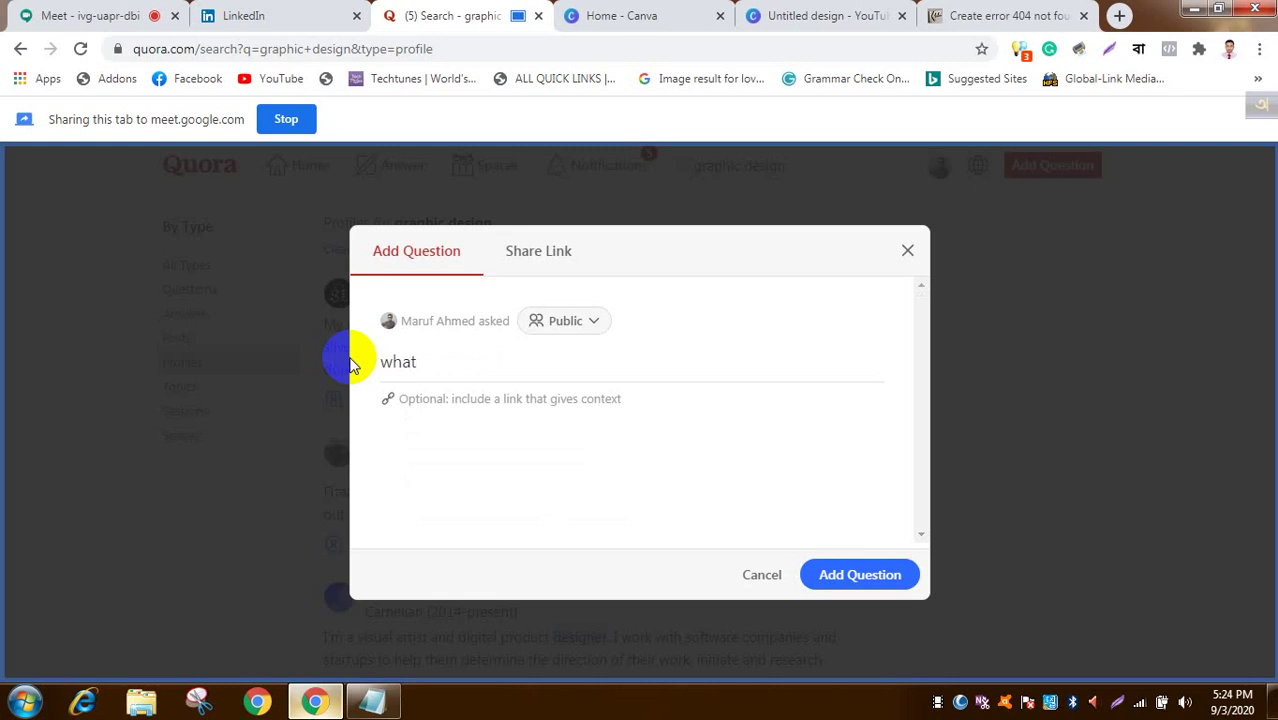
type("ld be p")
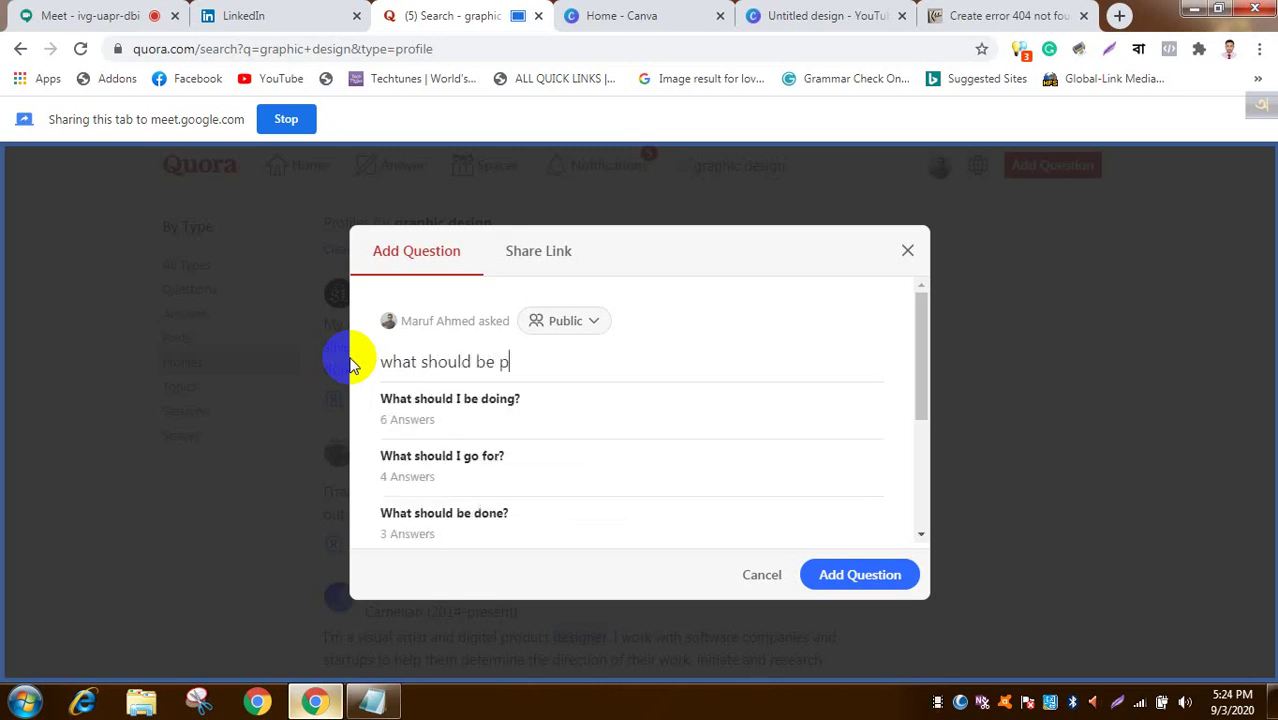
type("laced ")
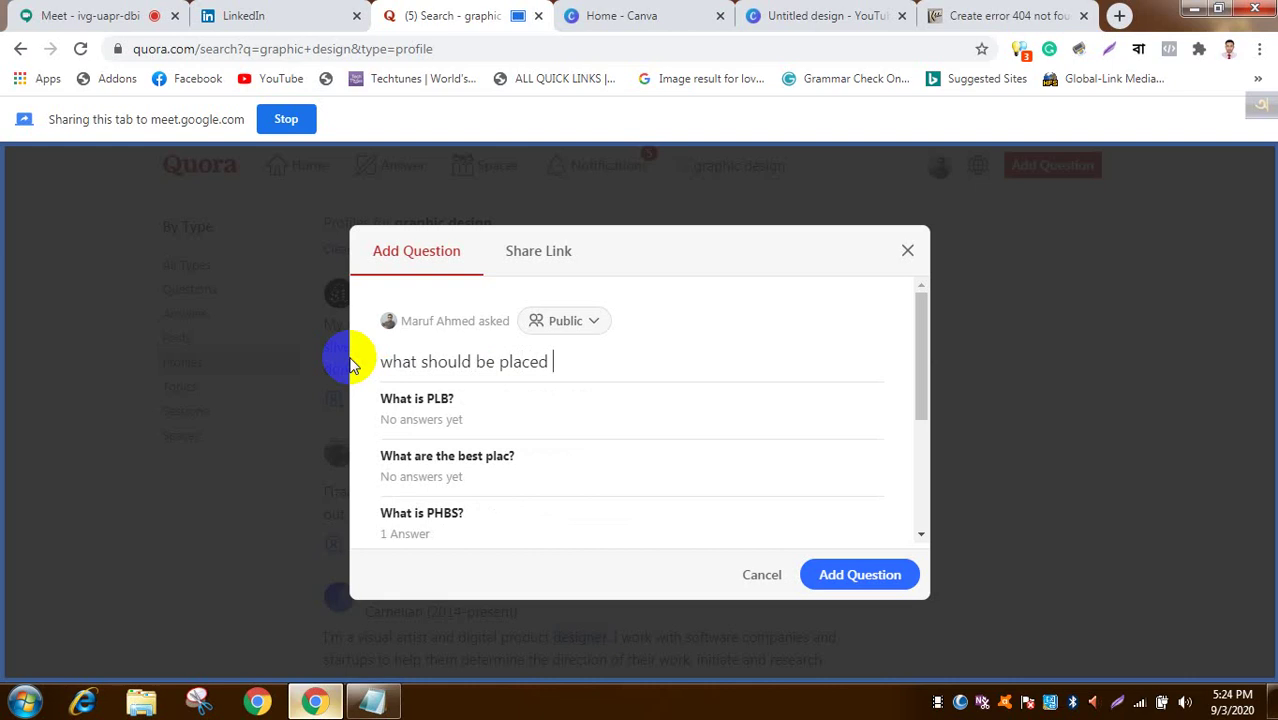
type("in re")
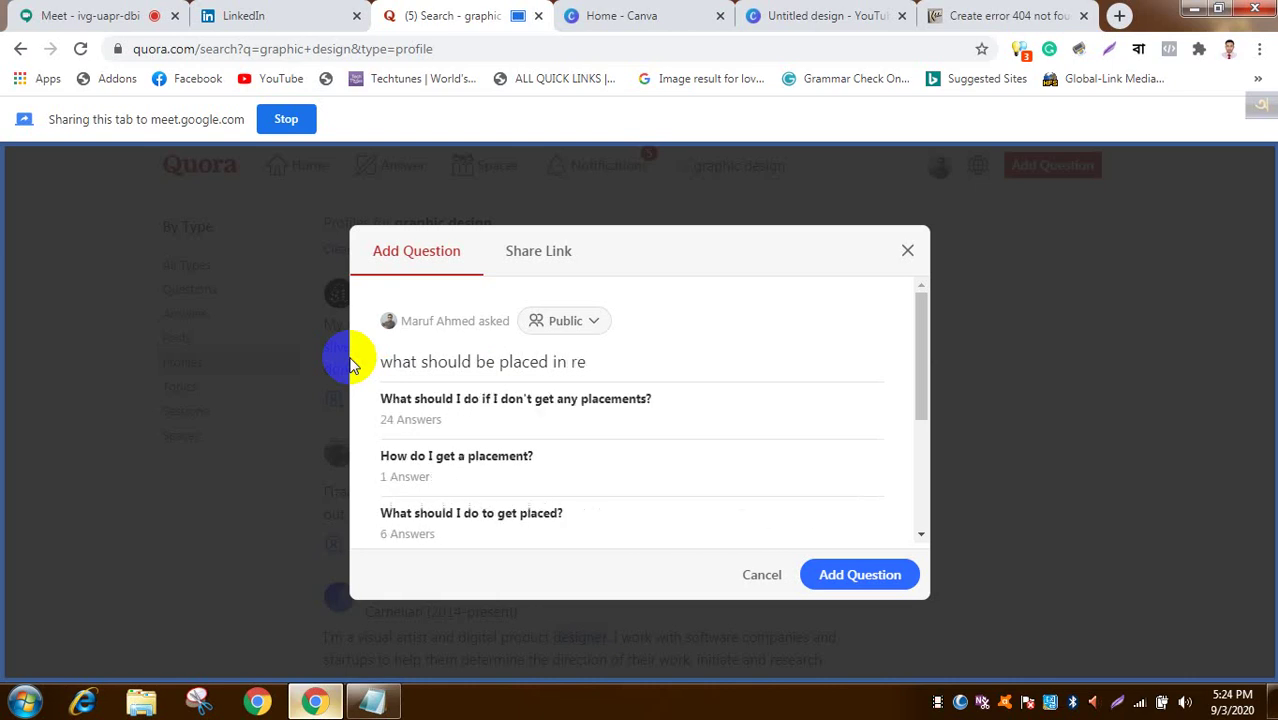
type("qire")
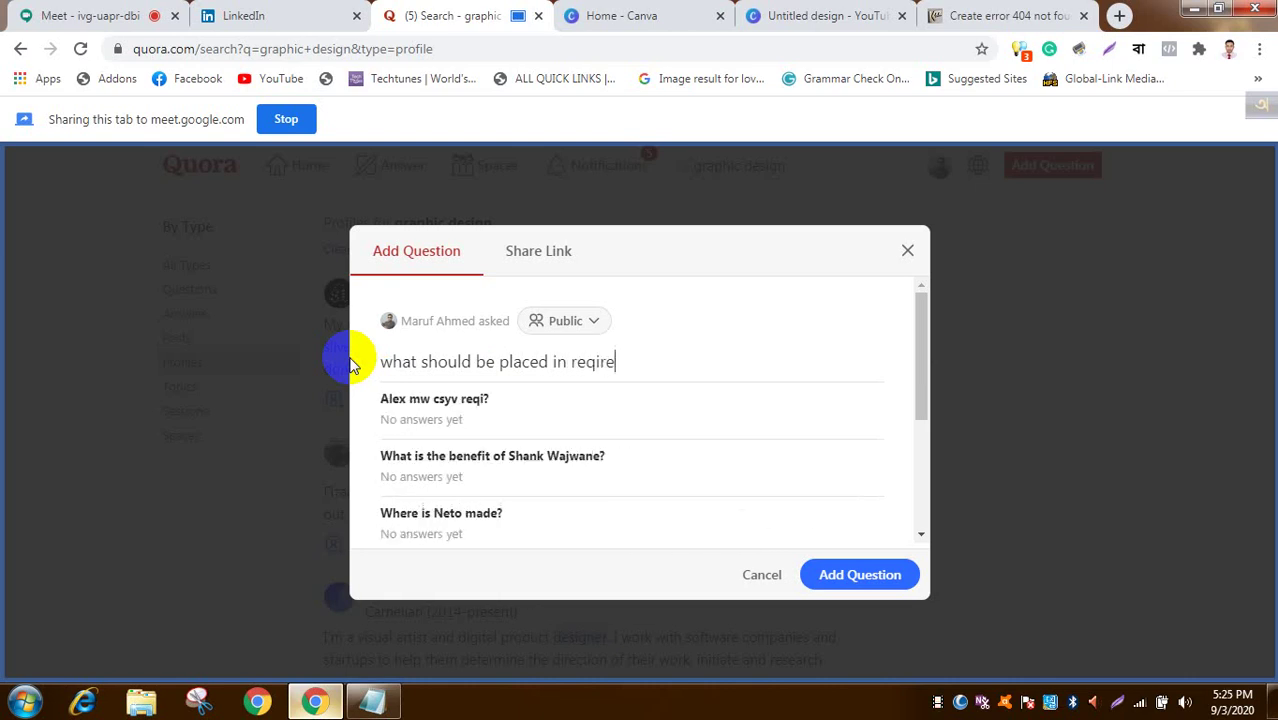
type("ment ")
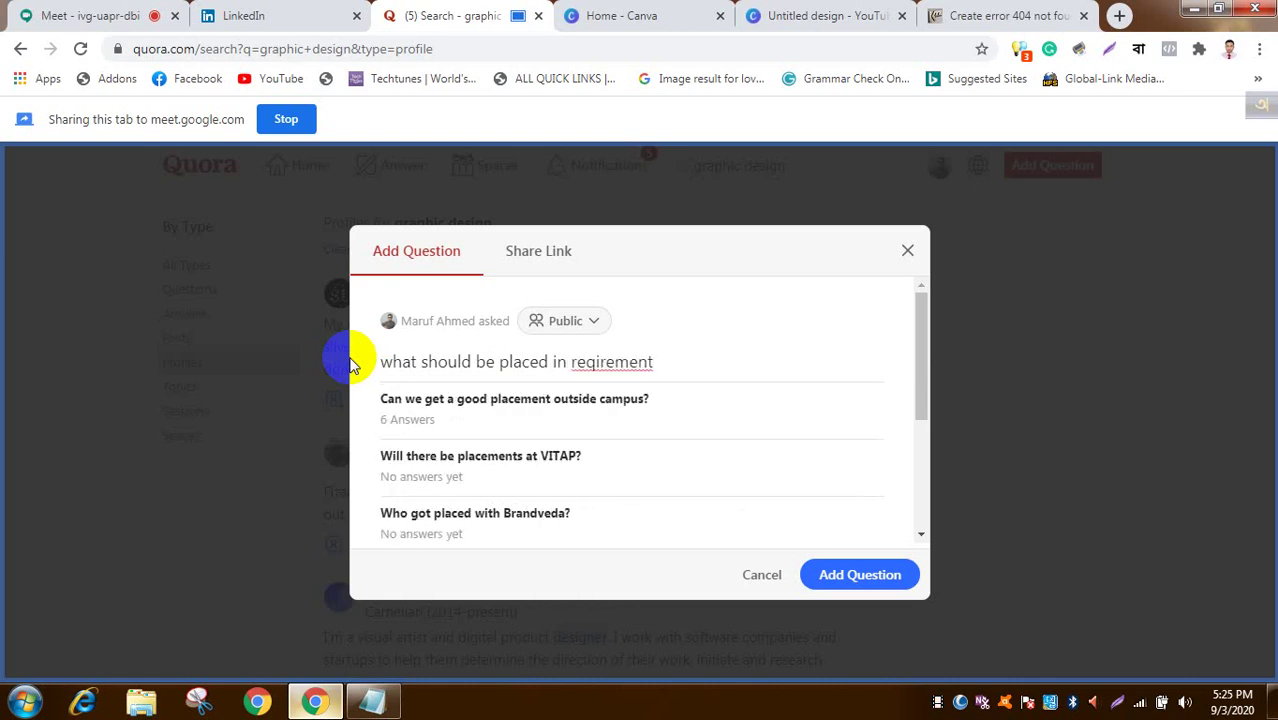
type("of o")
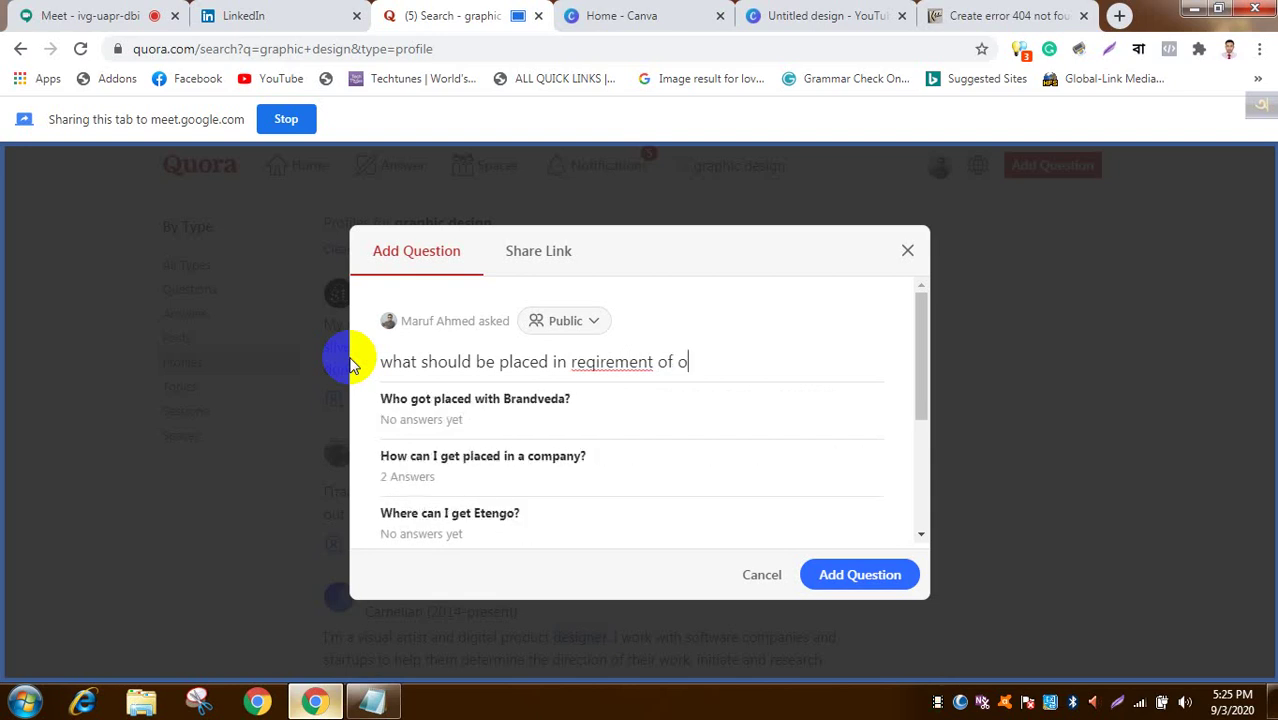
type("n-pag")
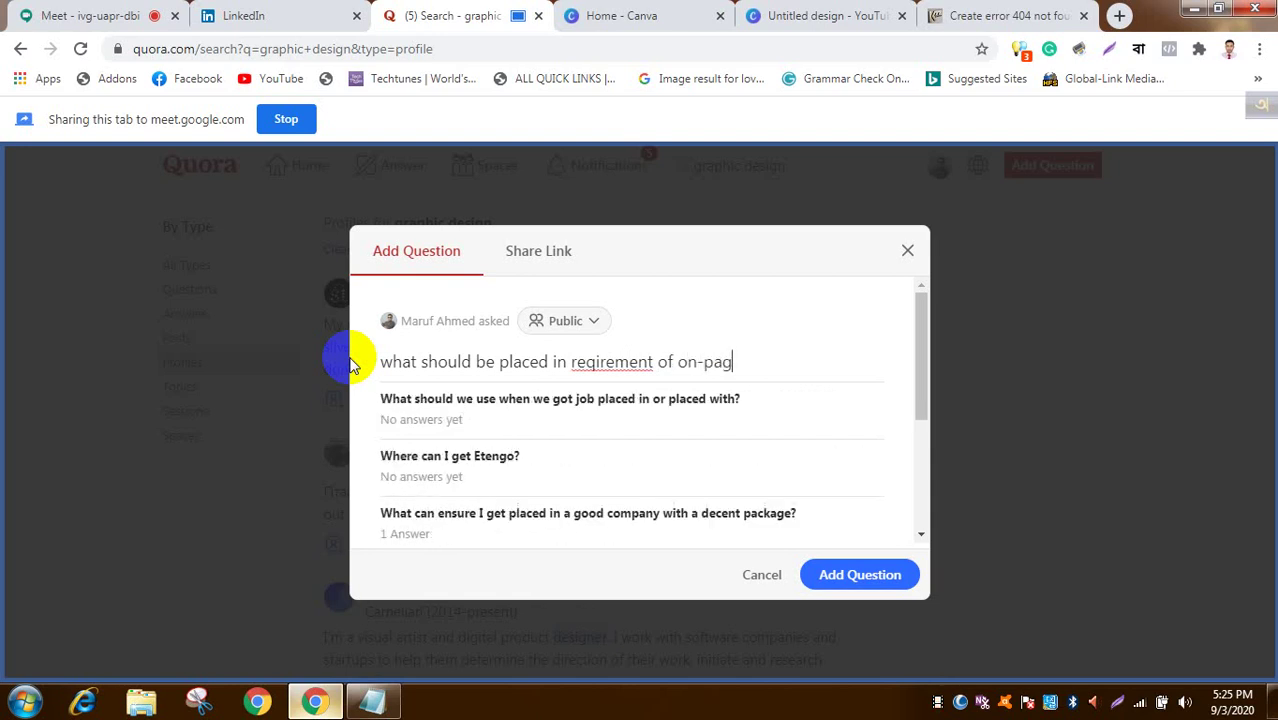
type("e seo fi")
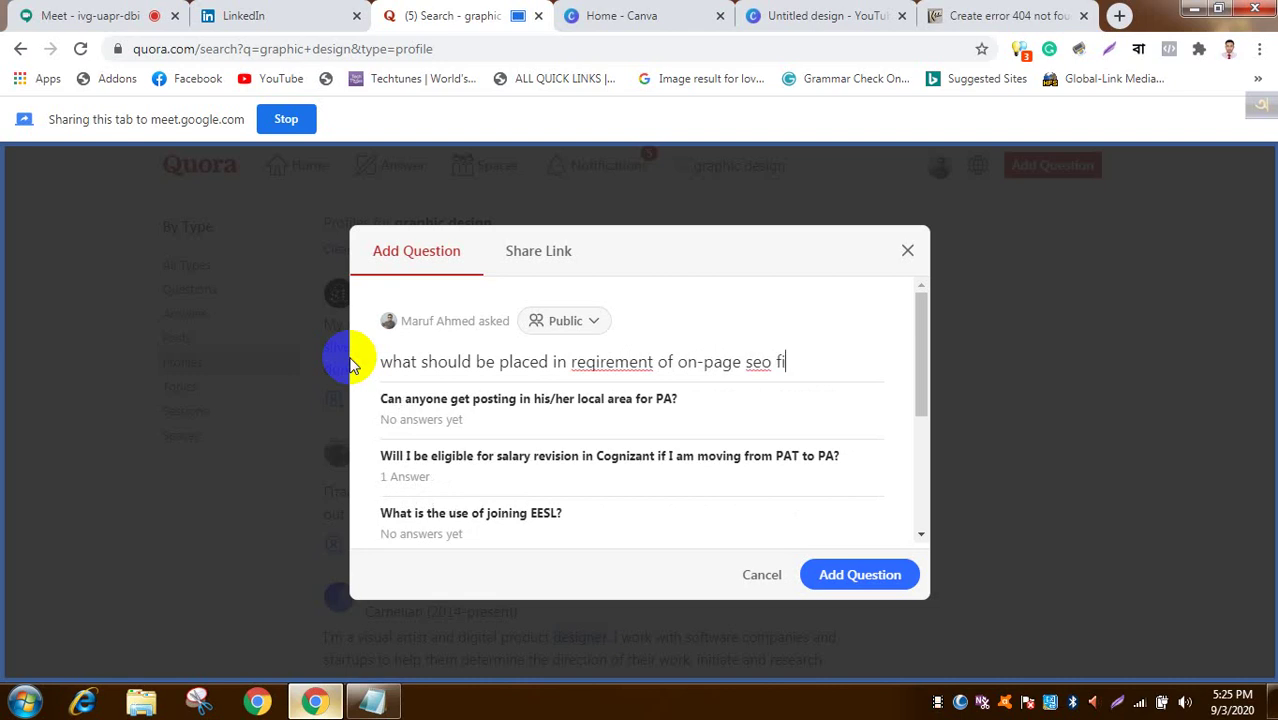
type("verr g")
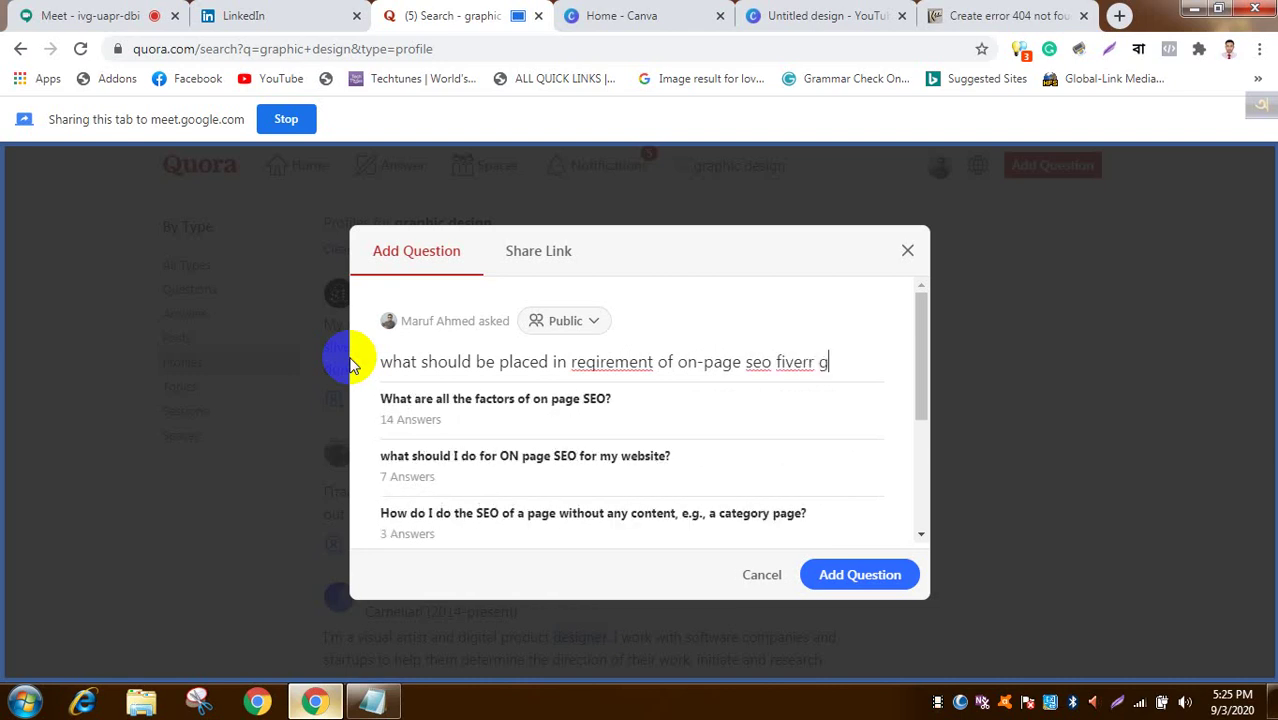
type("ig")
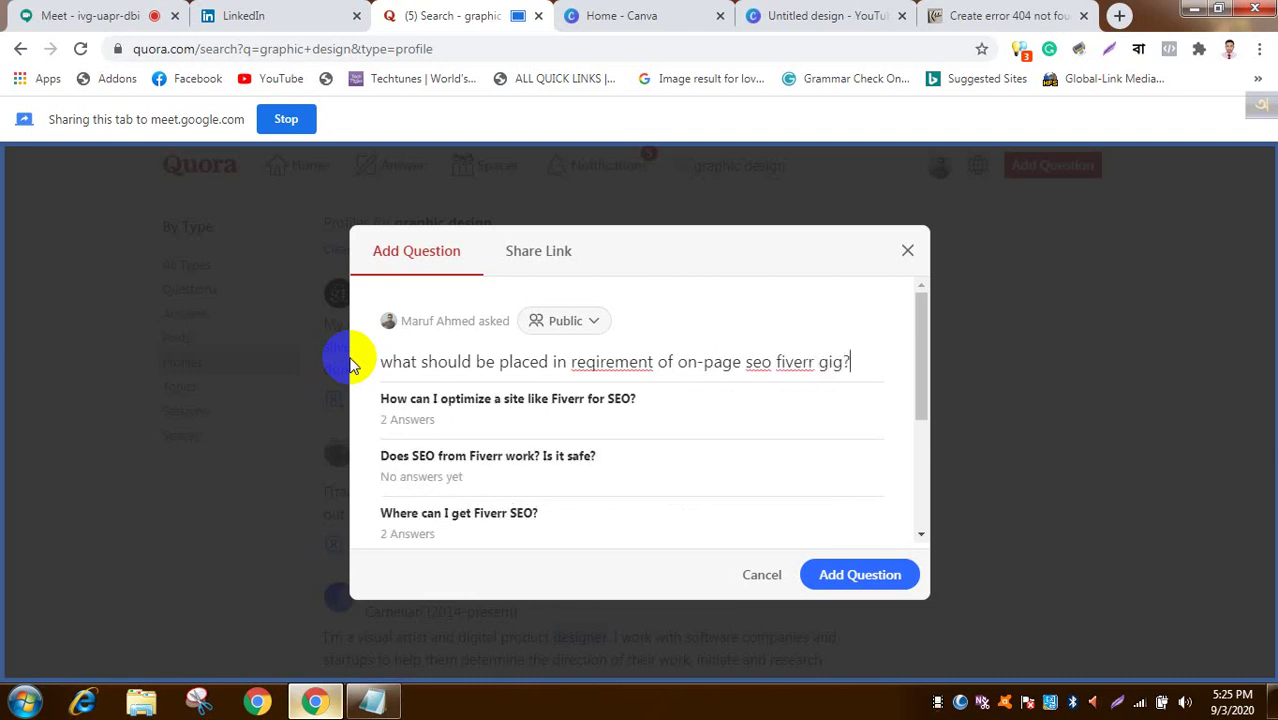
Step: Correct the misspelled word "reqirement" in the question to "requirement" with the spelling suggestion
right_click(759, 363)
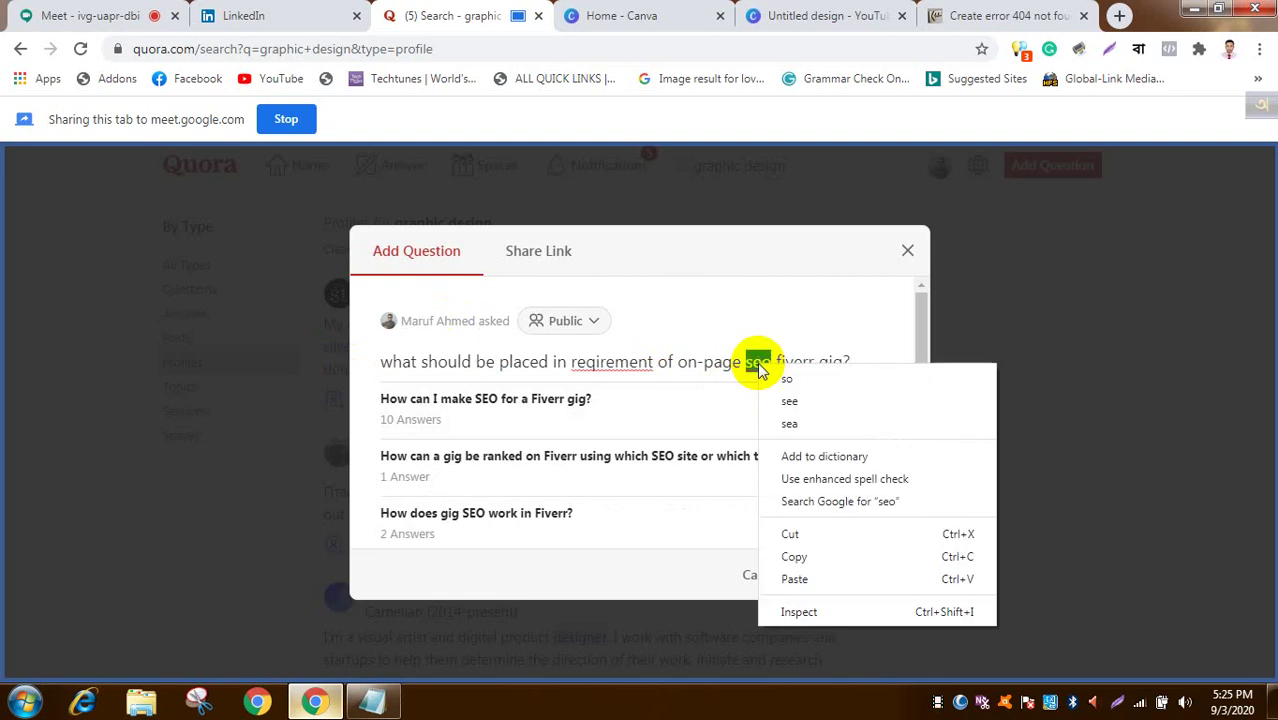
right_click(636, 366)
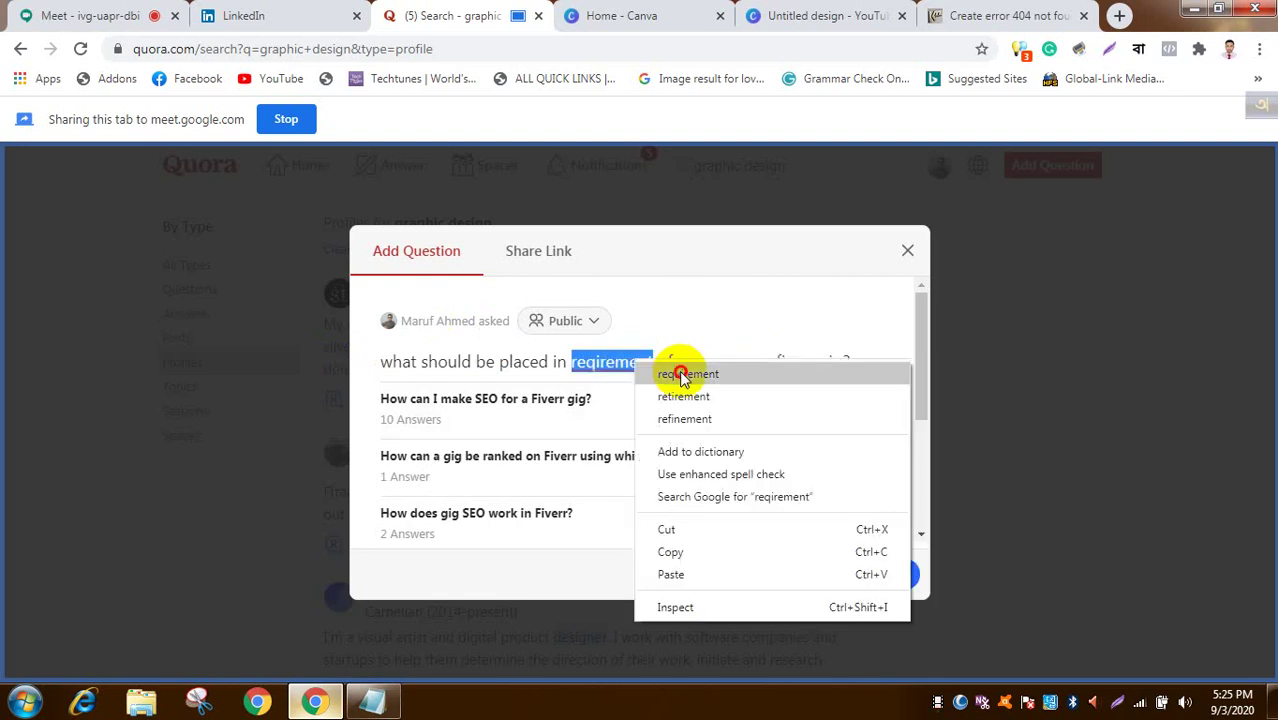
left_click(682, 373)
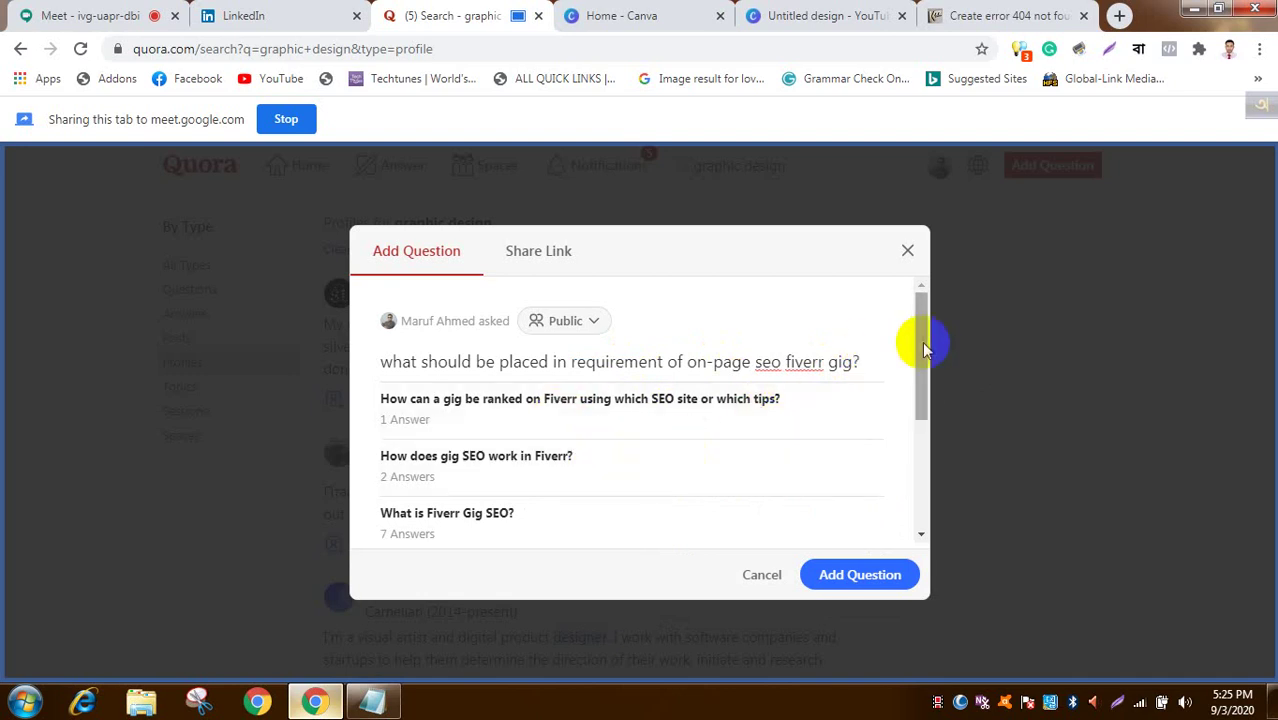
Step: View the optional context link field below the similar questions, check the Google Meet call and return to the Quora question
left_click_drag(916, 375, 912, 500)
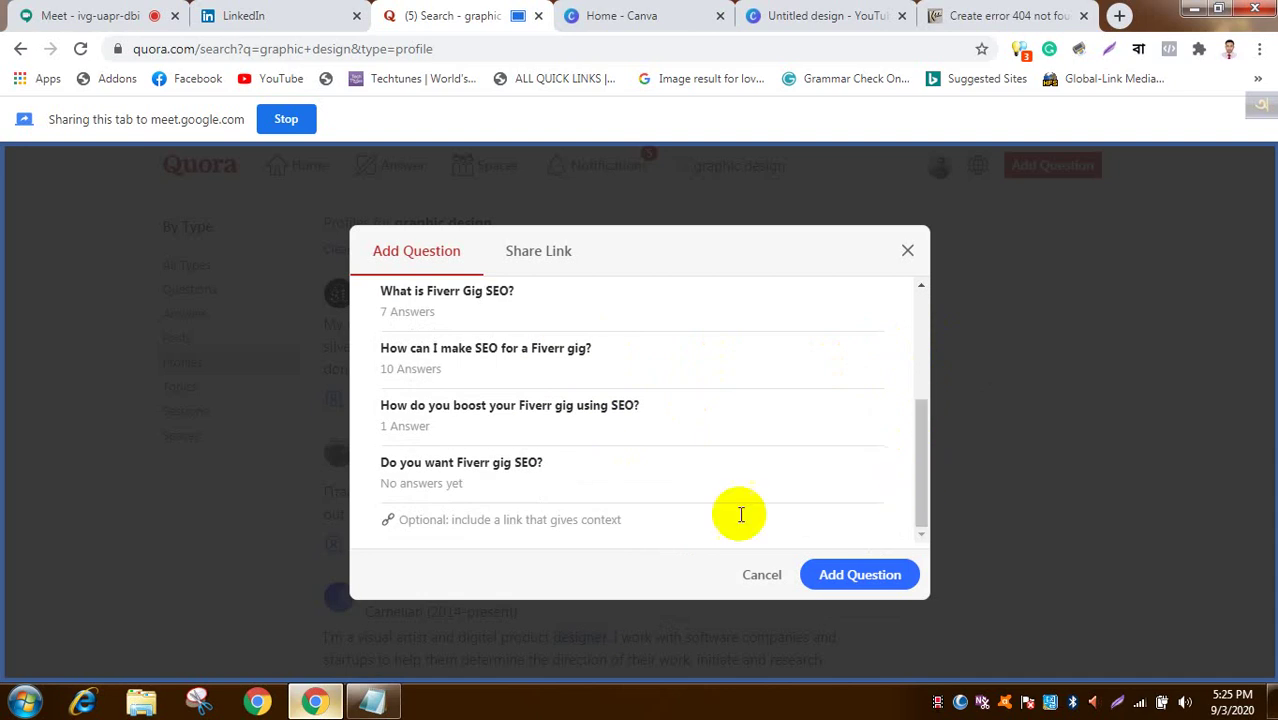
left_click(482, 521)
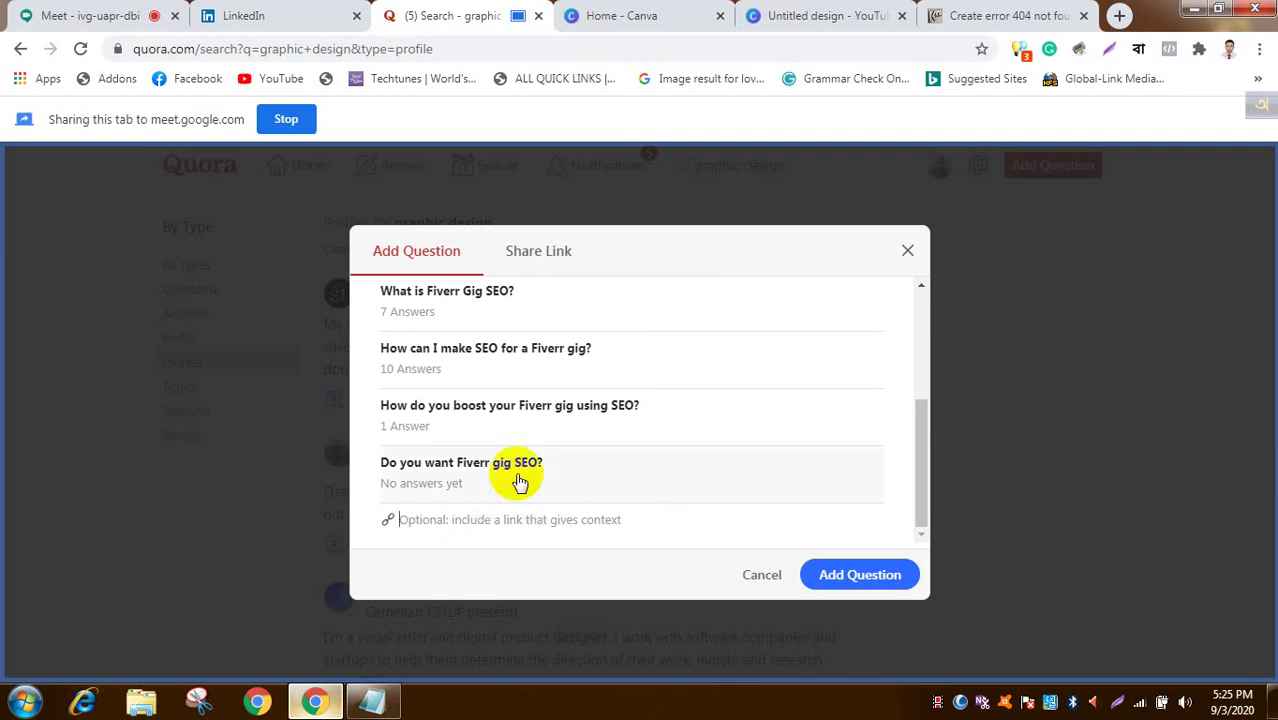
left_click(67, 17)
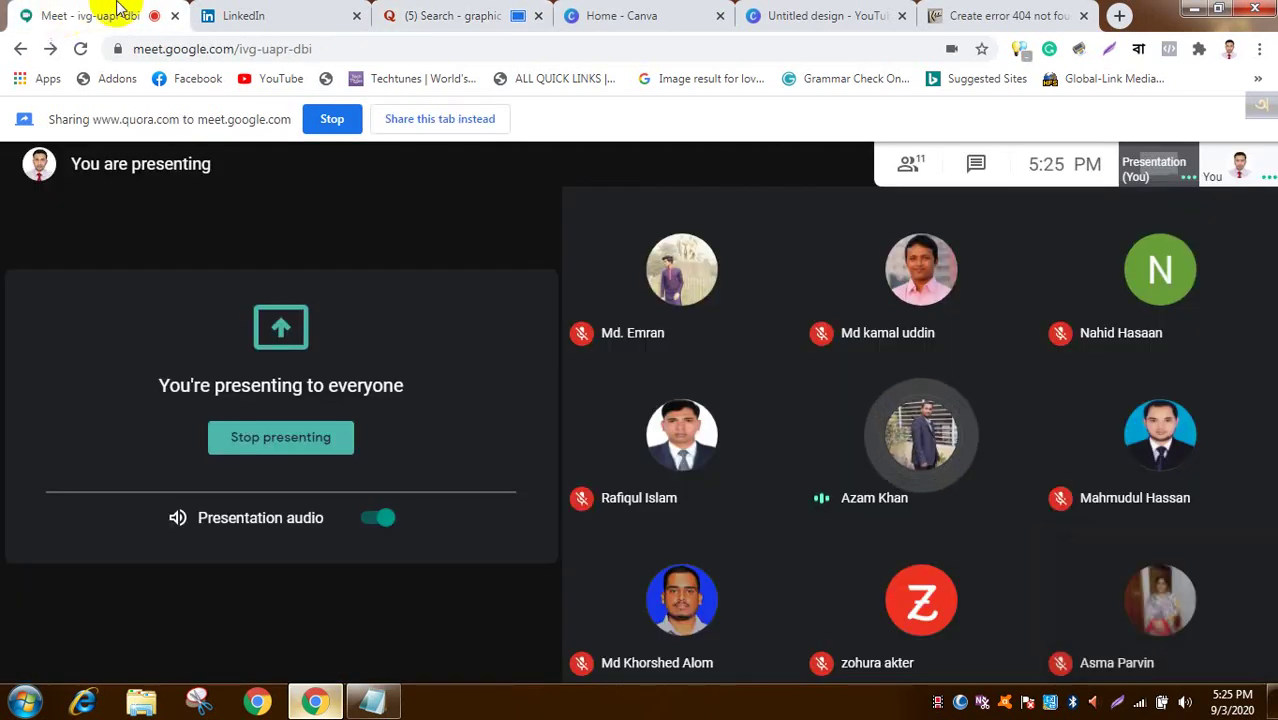
left_click(455, 10)
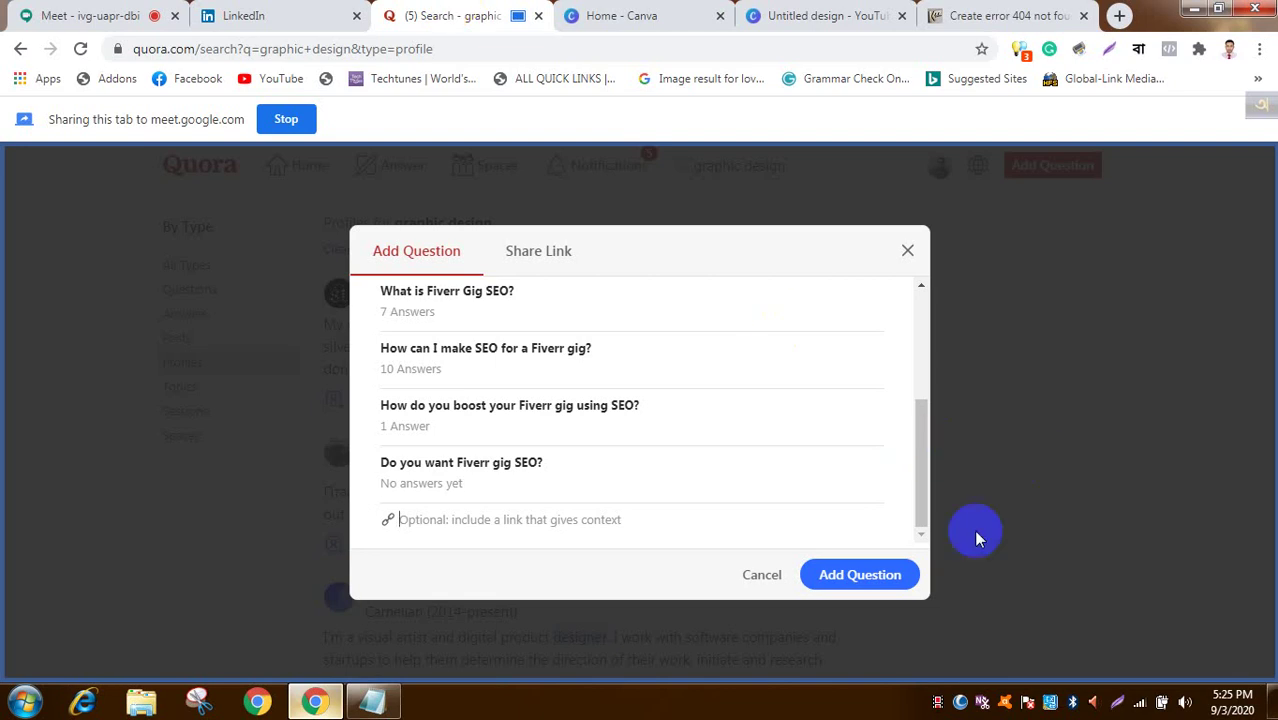
Step: Submit the question and accept the suggested wording "What should be placed in the requirement of an on-page SEO Fiverr gig?"
left_click(892, 575)
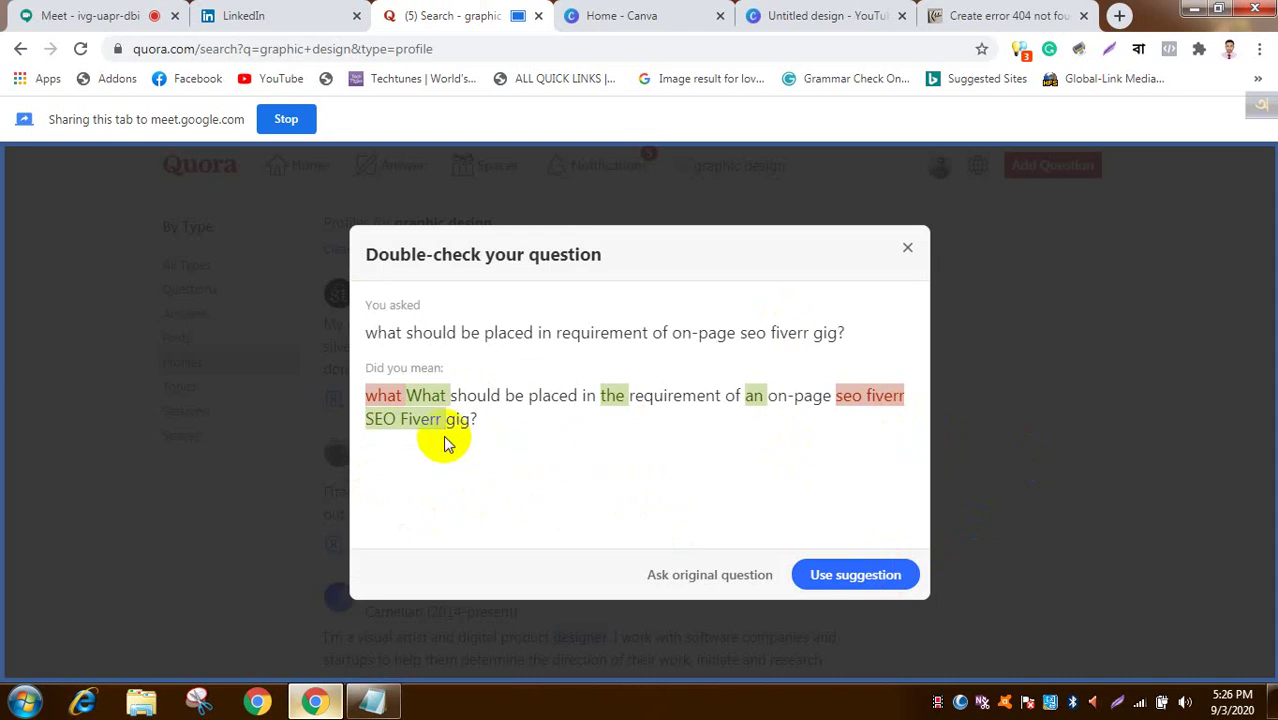
left_click(872, 576)
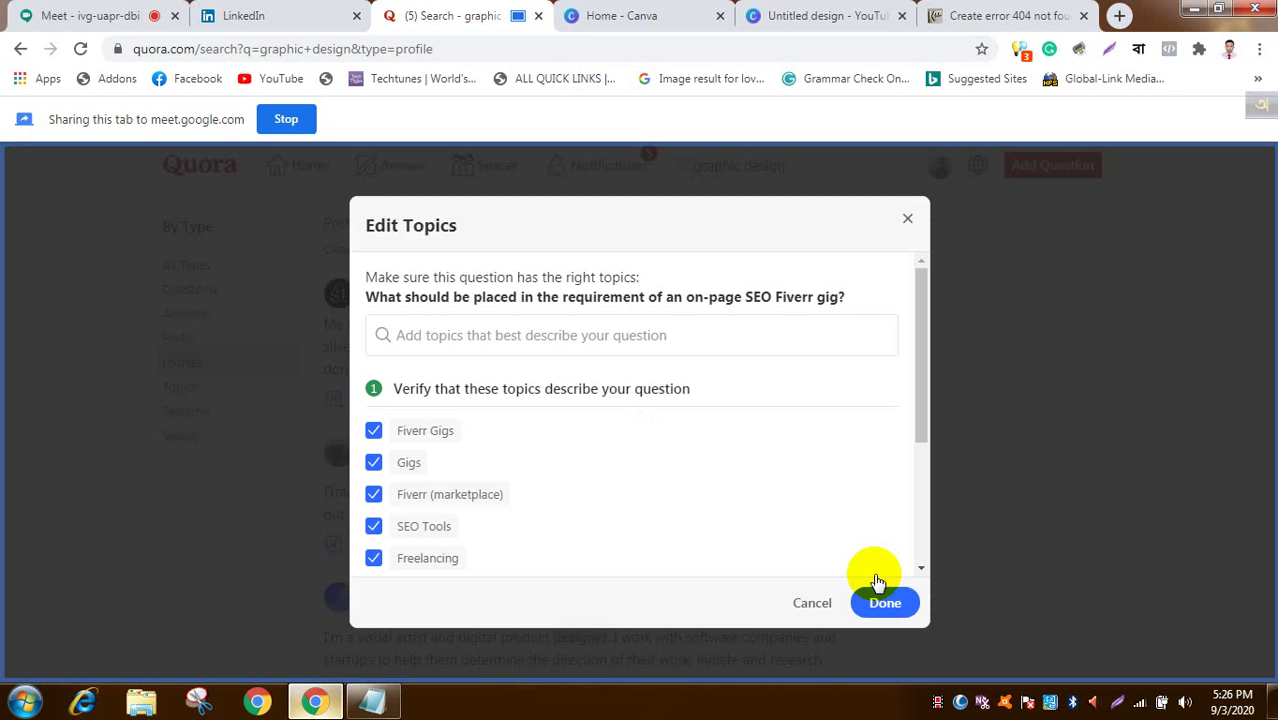
Step: Keep the suggested topics including Fiverr Gigs, add the On-Page SEO topic to the question and confirm the topic selection
left_click(378, 433)
left_click(378, 433)
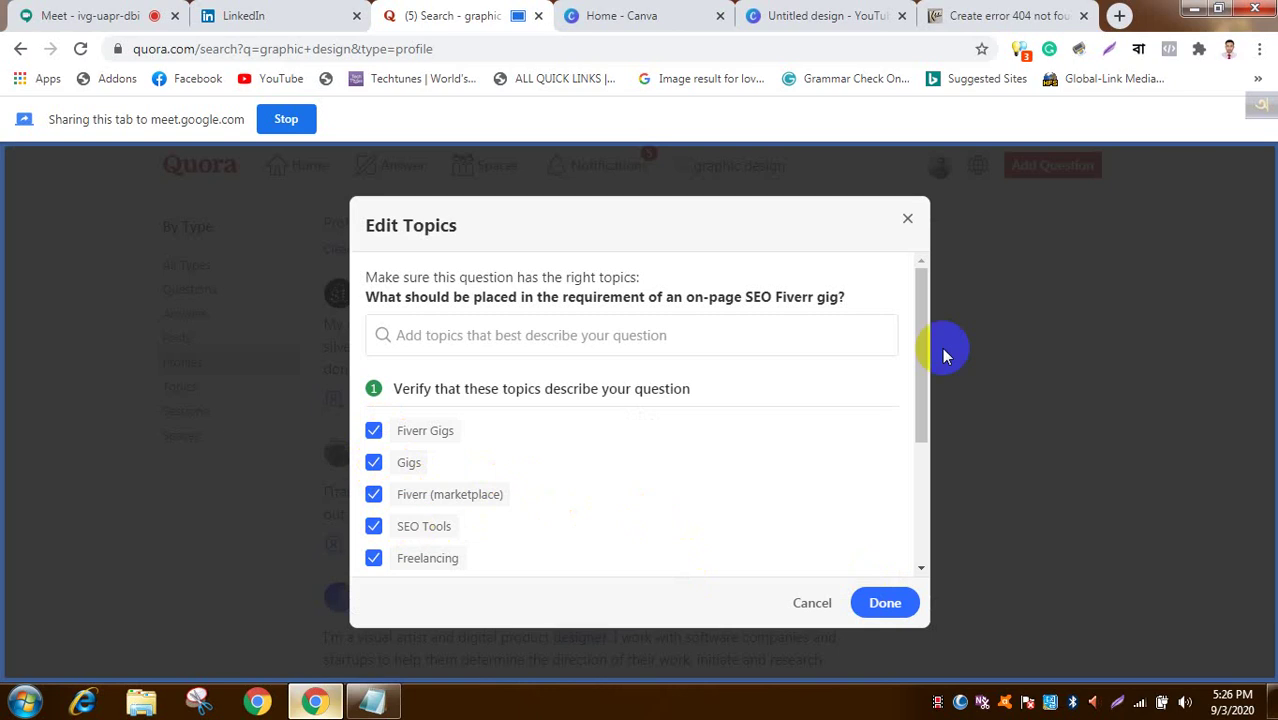
left_click_drag(918, 350, 927, 460)
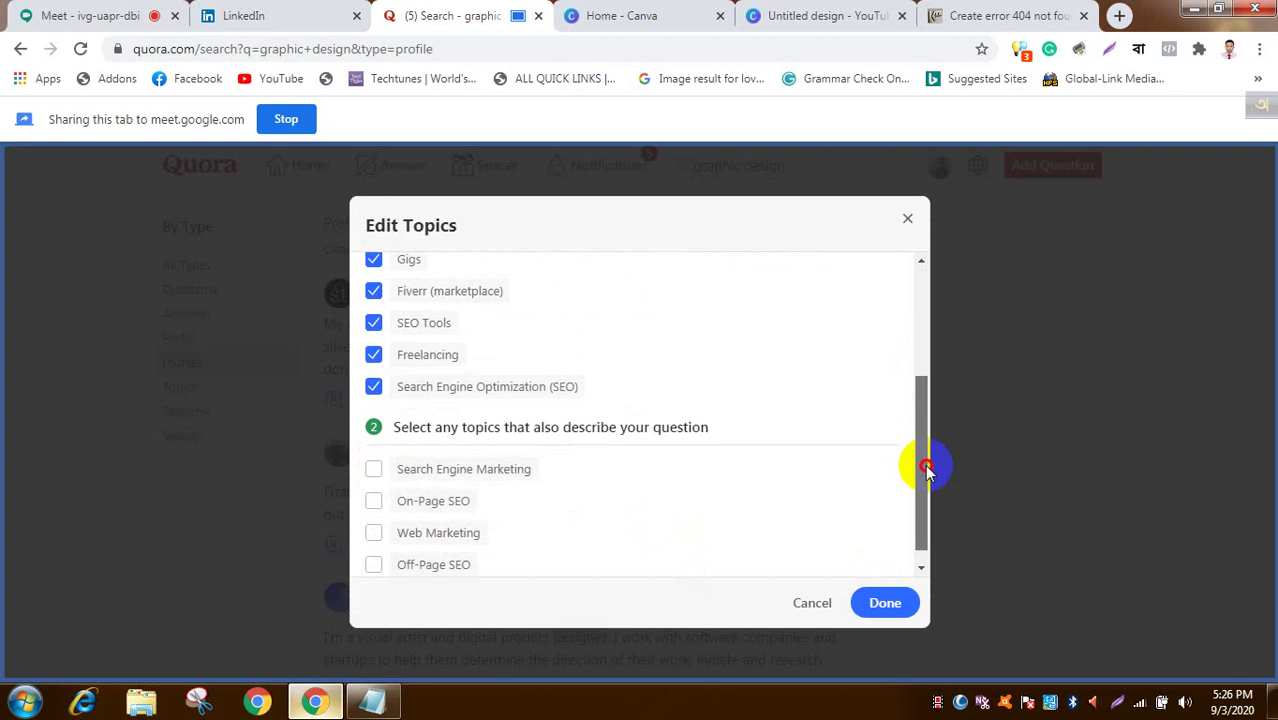
left_click_drag(927, 460, 927, 490)
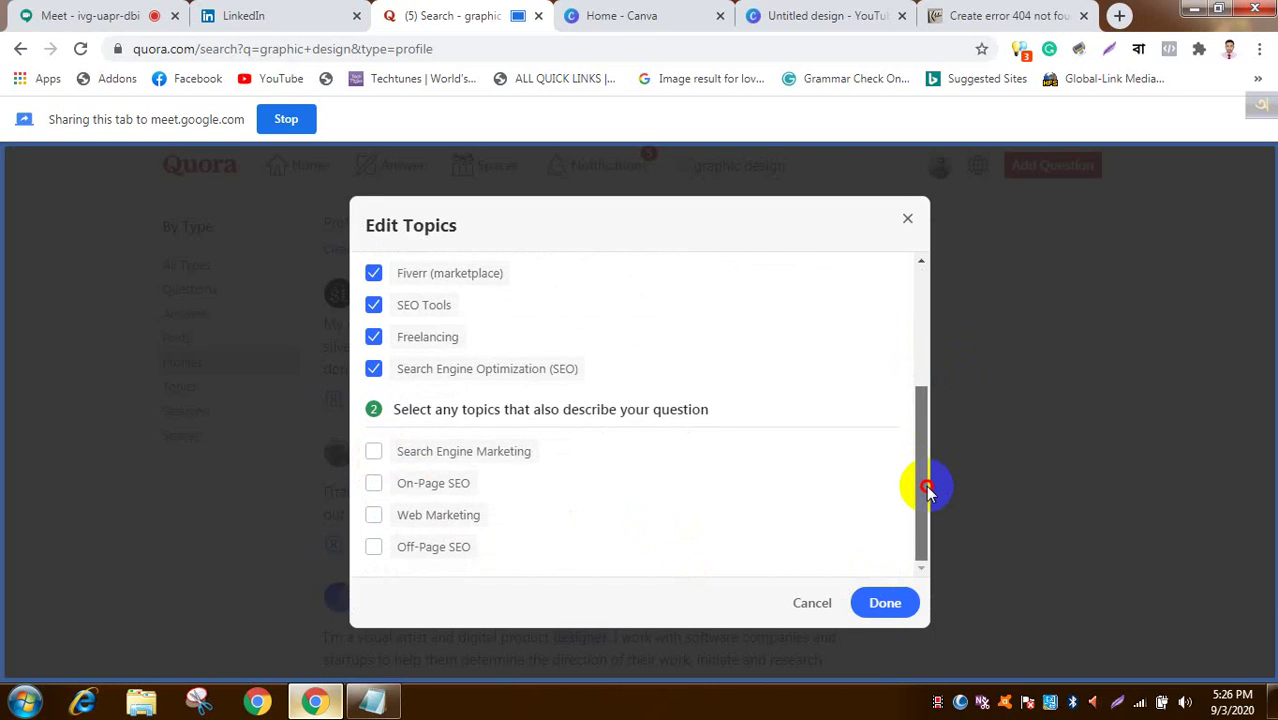
left_click(376, 481)
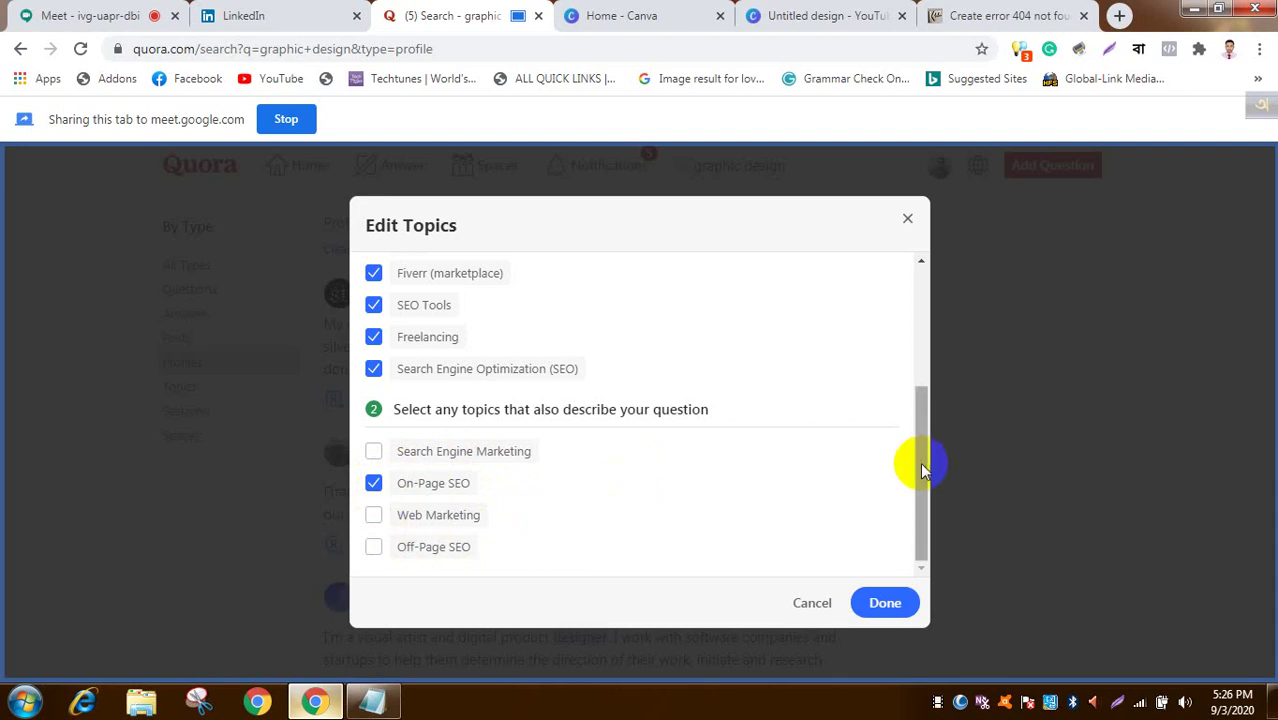
left_click(922, 545)
mouse_move(922, 545)
left_mouse_down()
mouse_move(907, 466)
mouse_move(921, 548)
left_mouse_up()
left_click(895, 603)
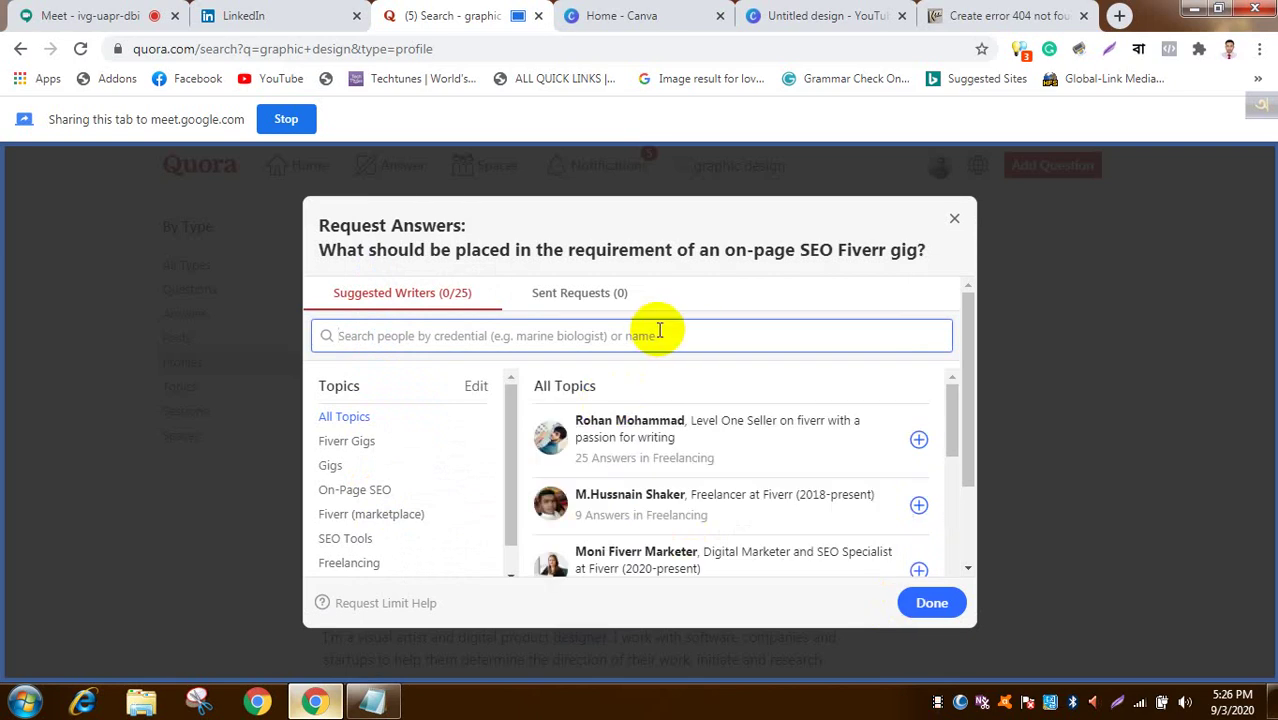
Step: Filter the suggested writers by the Fiverr Gigs topic and request answers from the first two writers listed
left_click(372, 442)
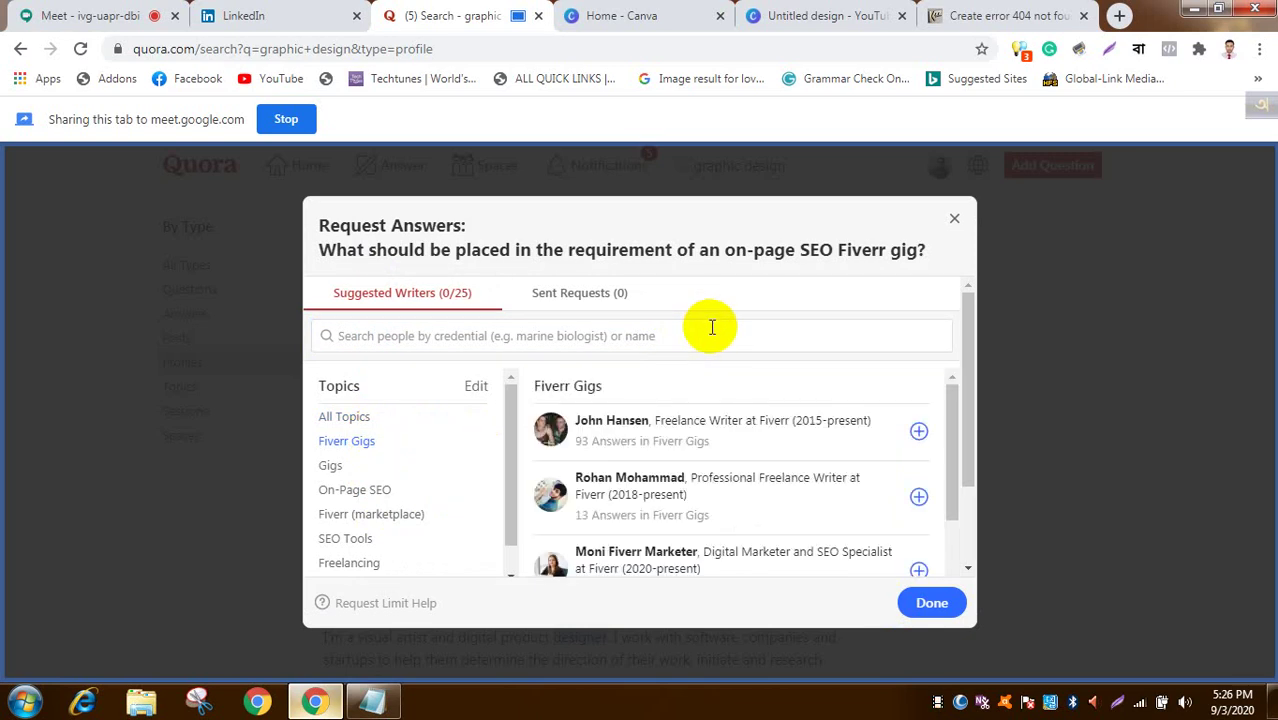
left_click(918, 431)
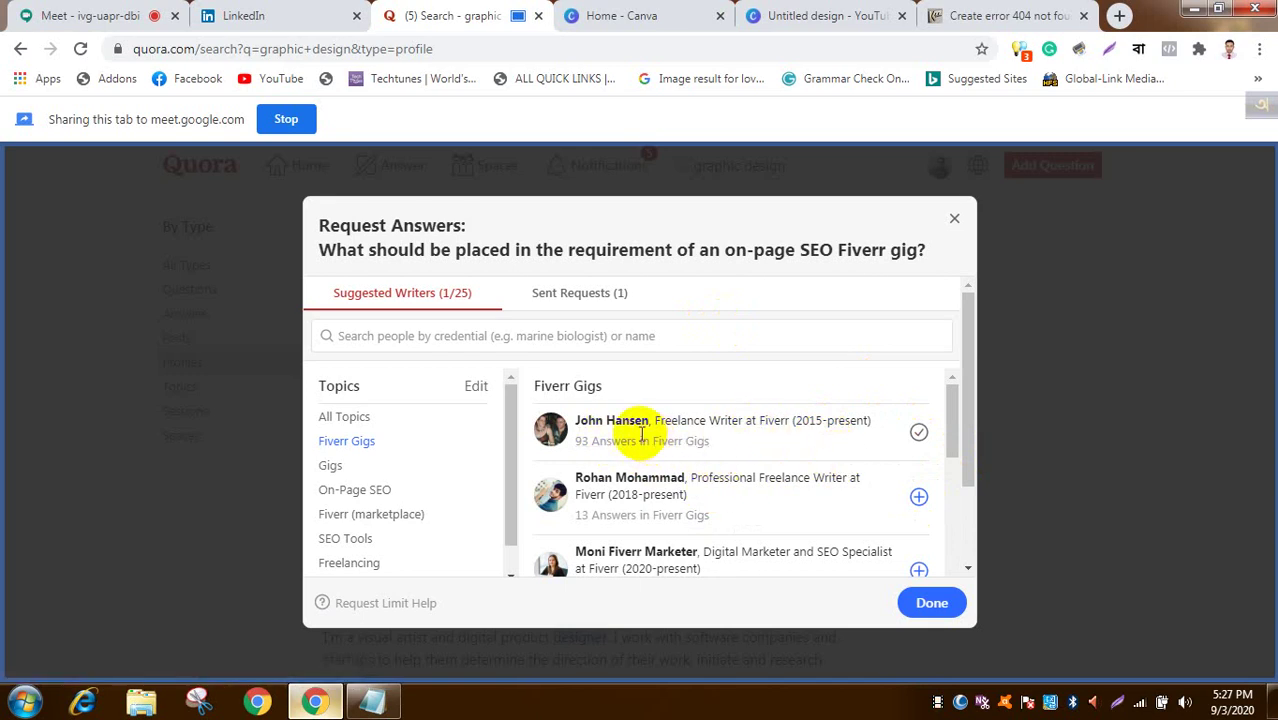
left_click(951, 428)
left_click_drag(951, 428, 951, 446)
left_click(920, 426)
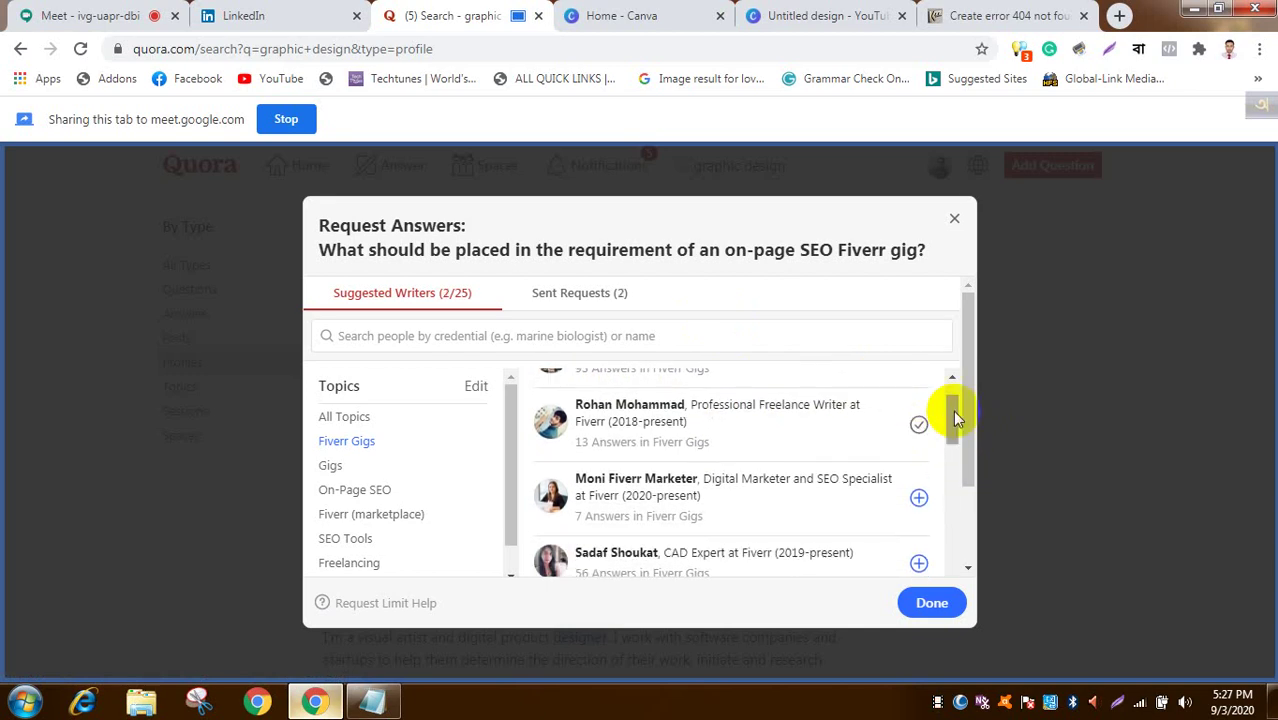
Step: Request answers from two writers further down the Fiverr Gigs list, each with 12 answers, including the Freelancer at Fiverr (2020-present)
left_click_drag(950, 414, 941, 480)
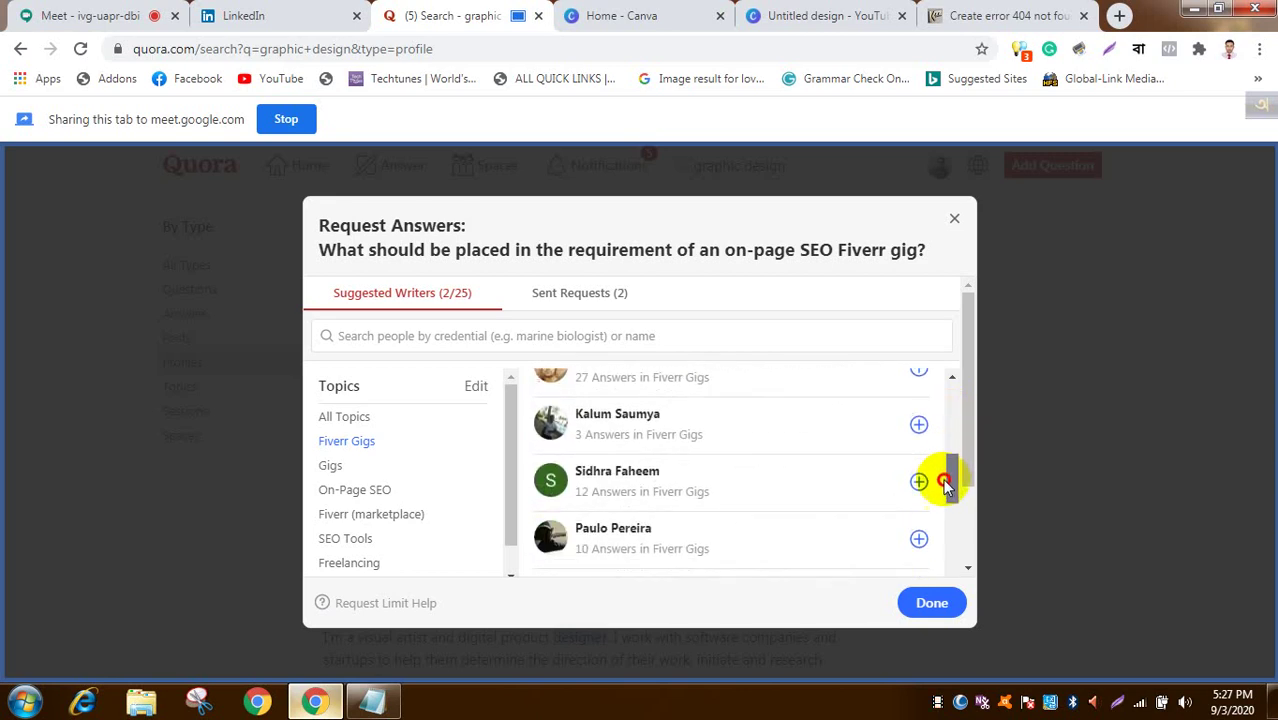
left_click(920, 482)
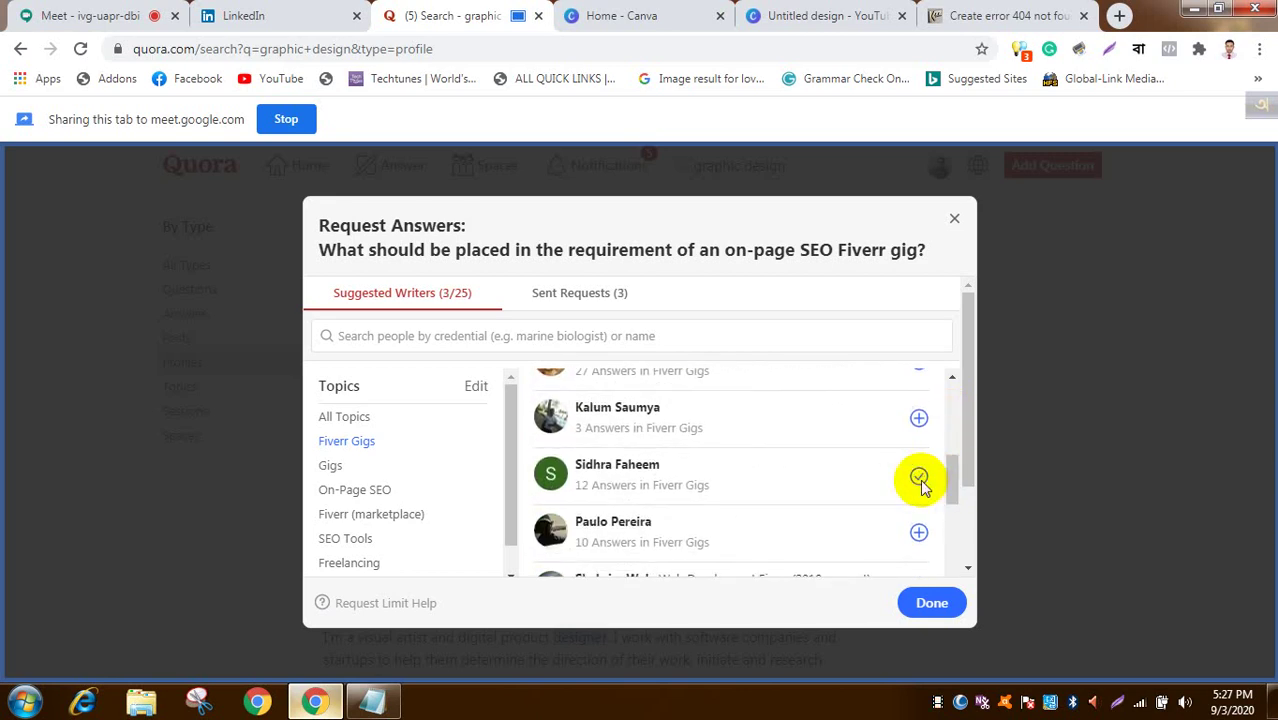
left_click_drag(956, 476, 954, 520)
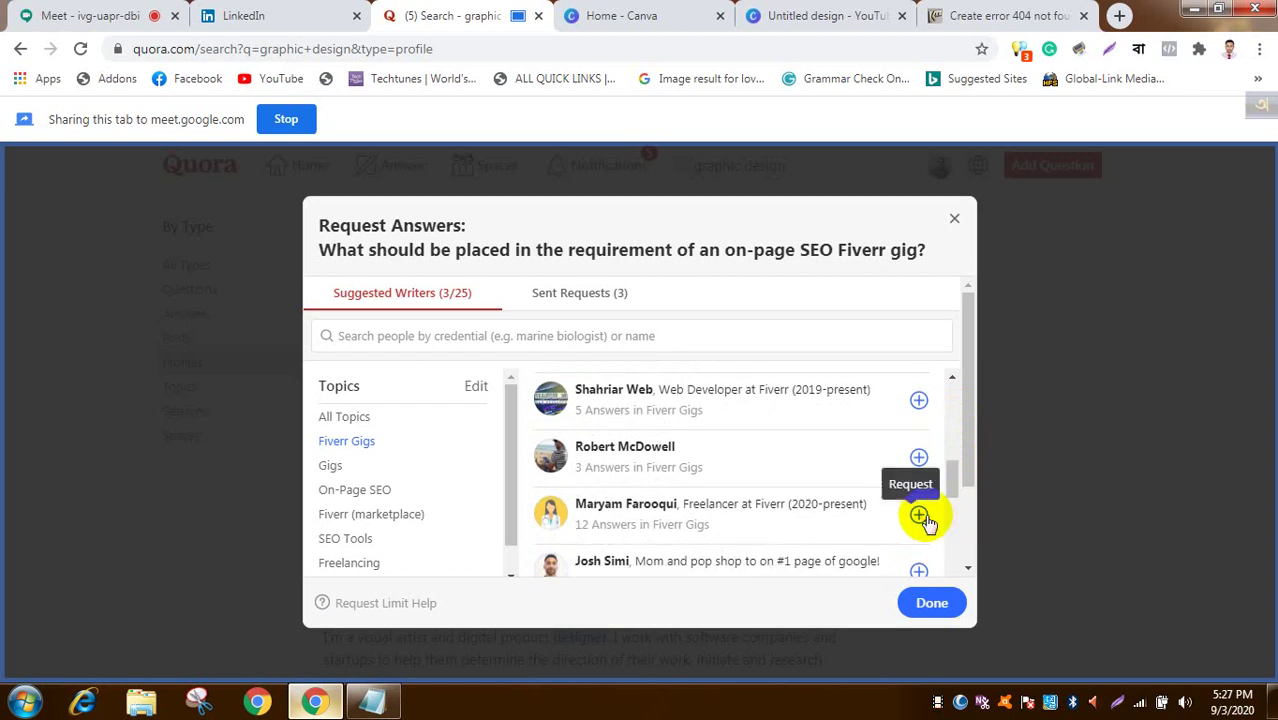
left_click(918, 514)
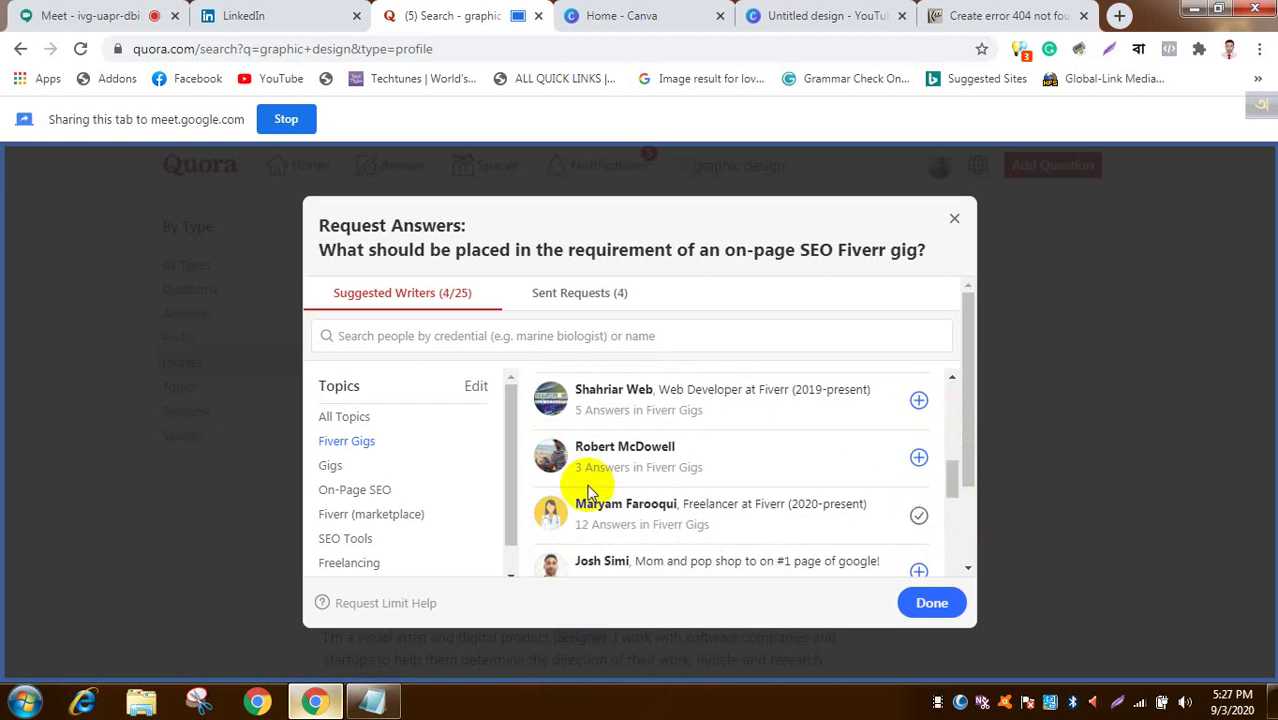
Step: Filter the suggested writers by On-Page SEO and request answers from the writers with 125, 139 and 41 answers in that topic
left_click(379, 490)
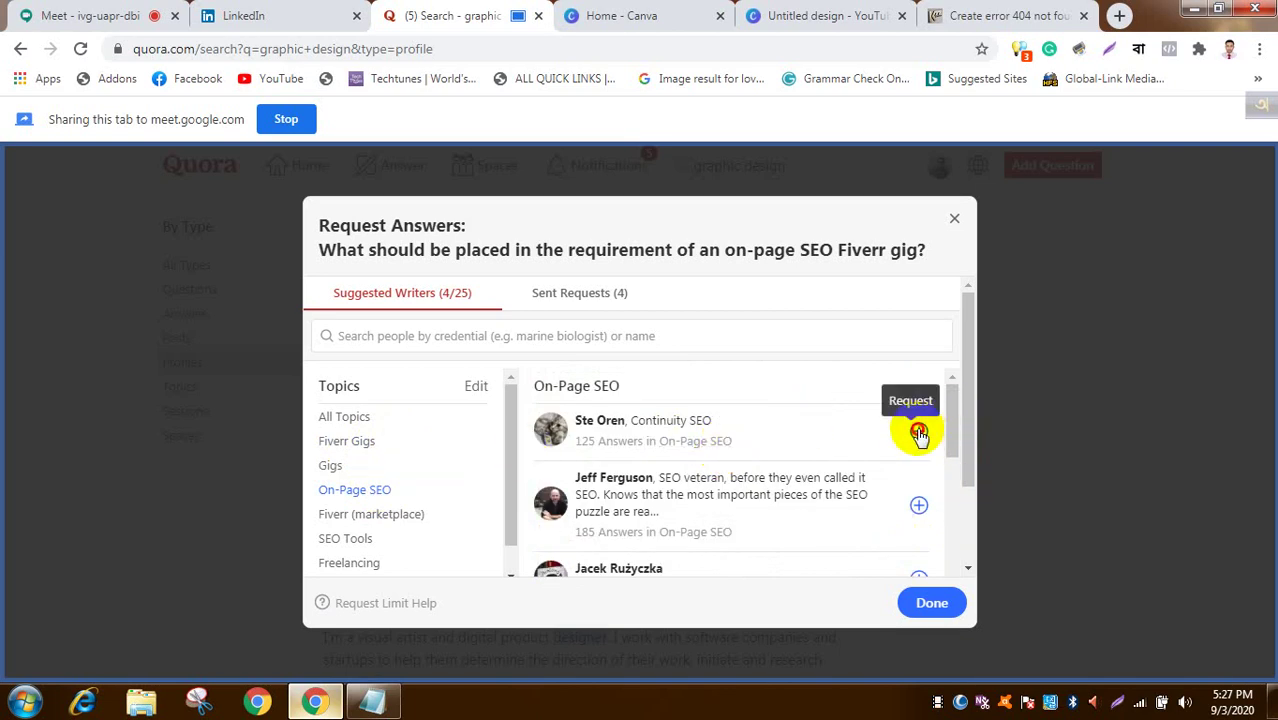
left_click(919, 431)
scroll(950, 437, "down", 2)
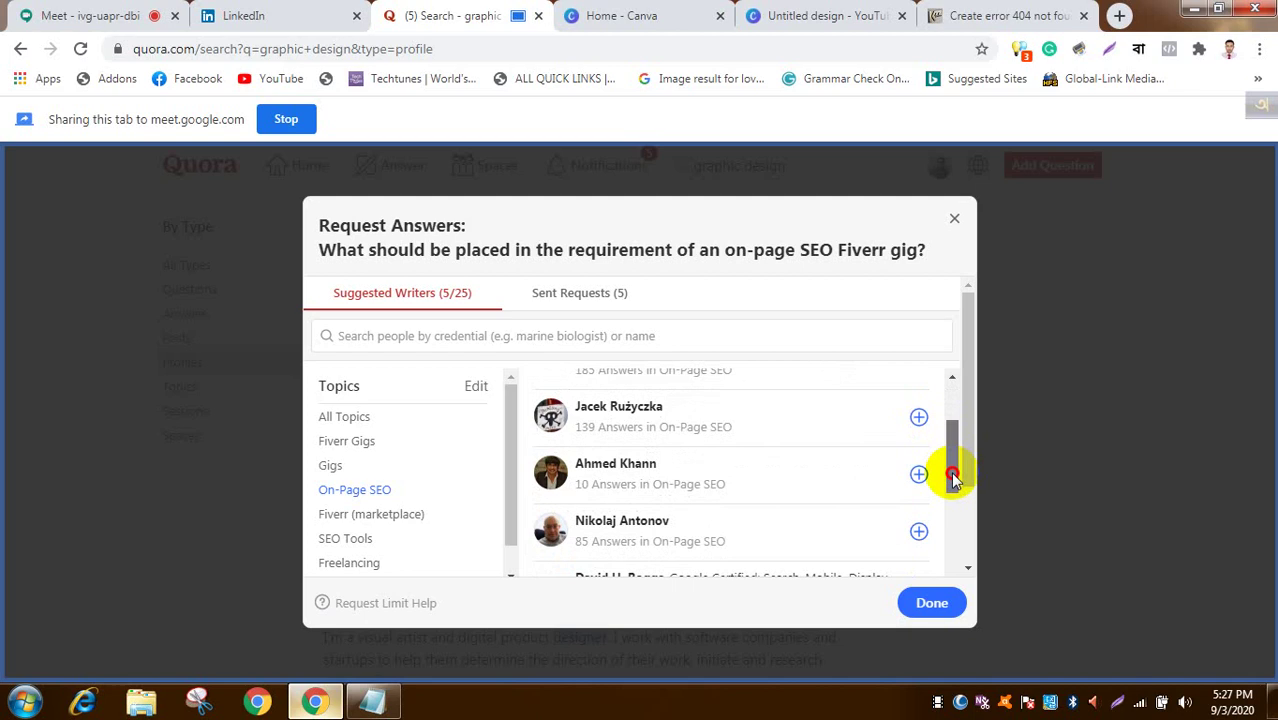
left_click(918, 411)
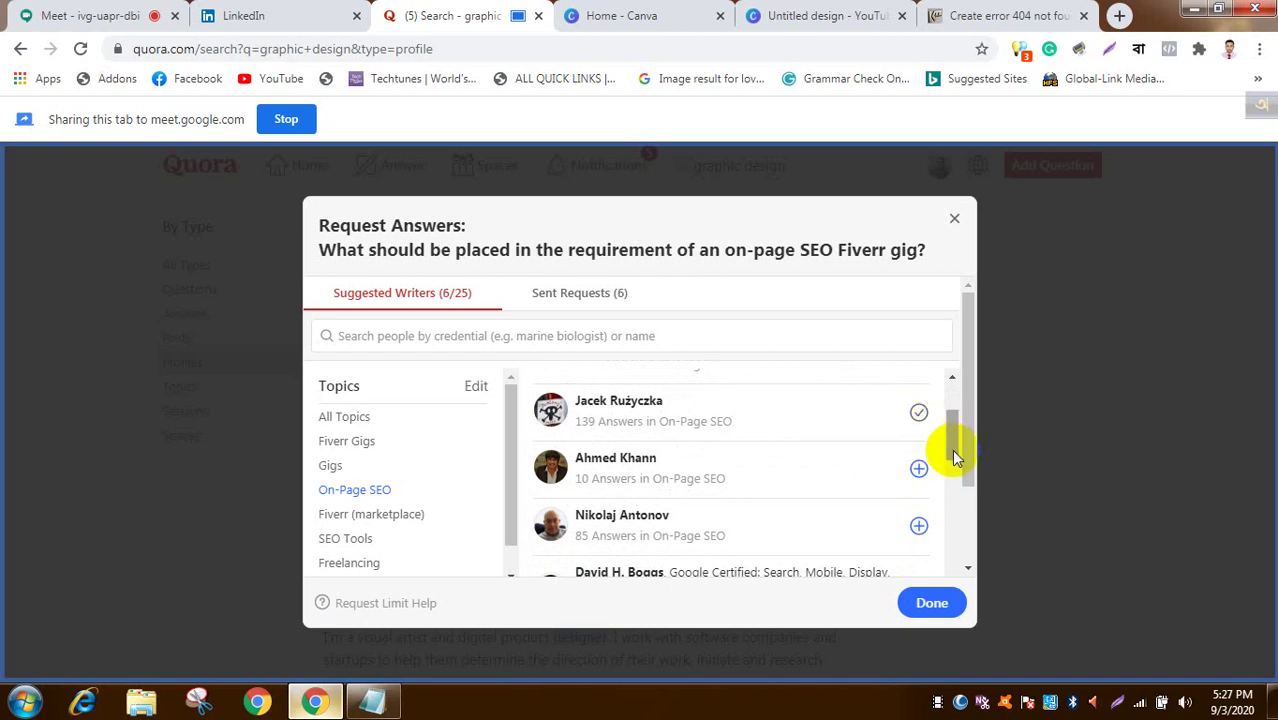
scroll(959, 442, "down", 2)
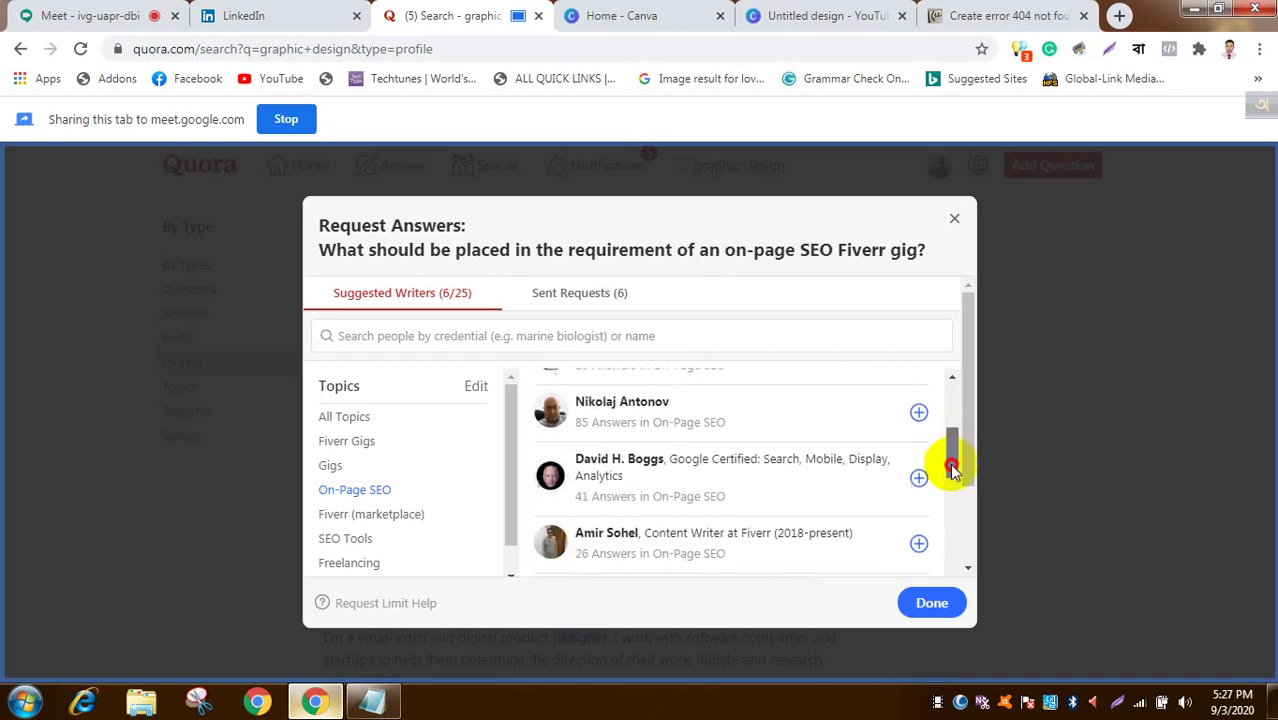
left_click(918, 471)
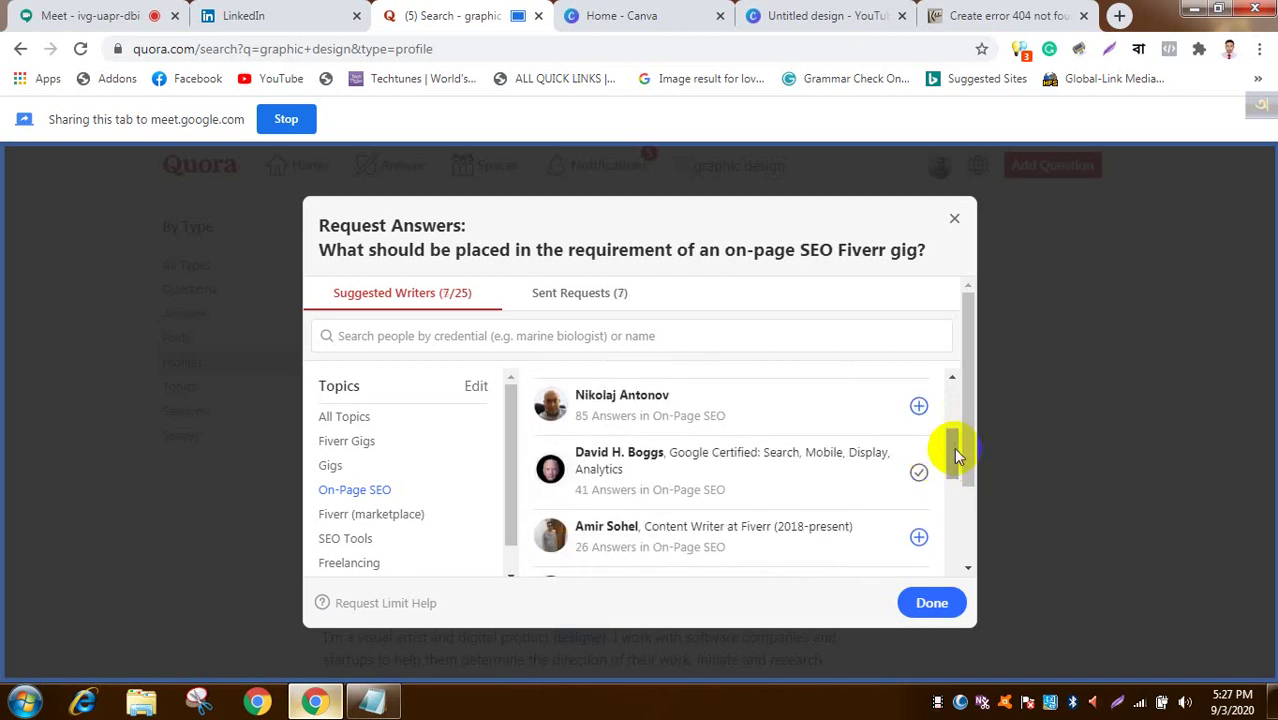
Step: Request answers from three writers further down the On-Page SEO list, including the one with 4 answers and the SEO Writer with 15 answers
left_click_drag(953, 455, 953, 495)
scroll(952, 494, "down", 1)
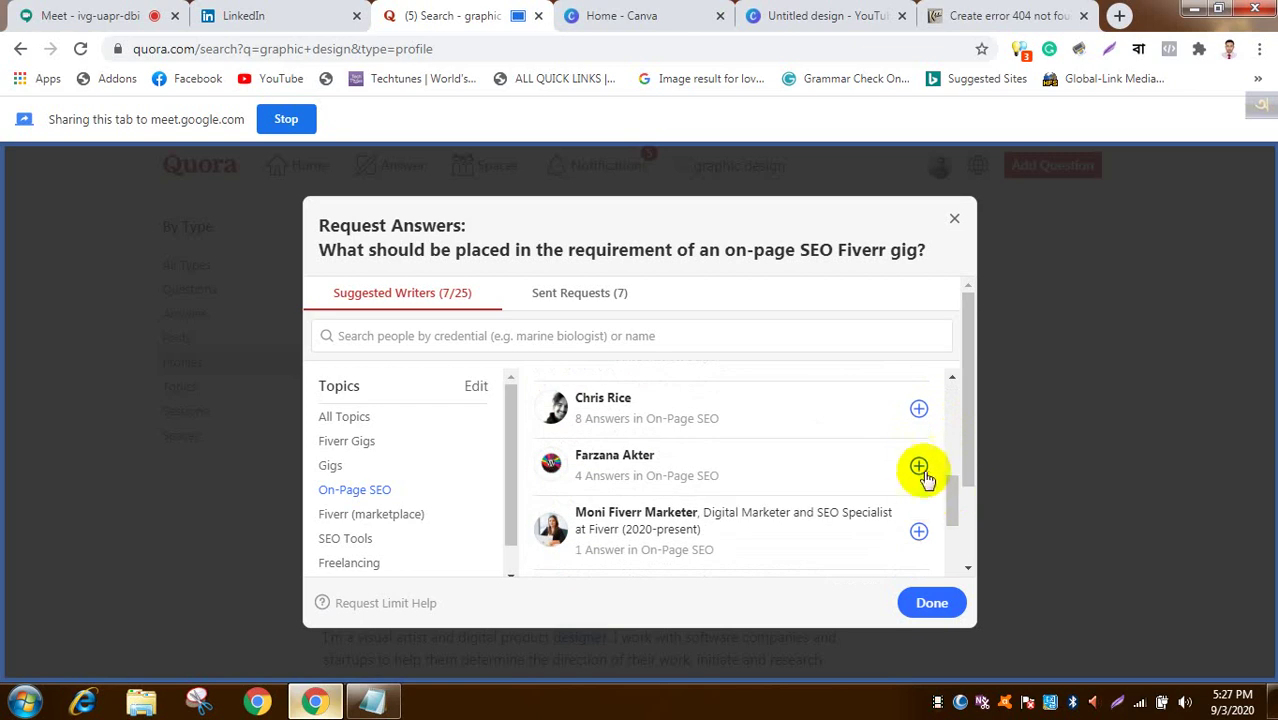
left_click(920, 470)
left_click_drag(950, 491, 950, 520)
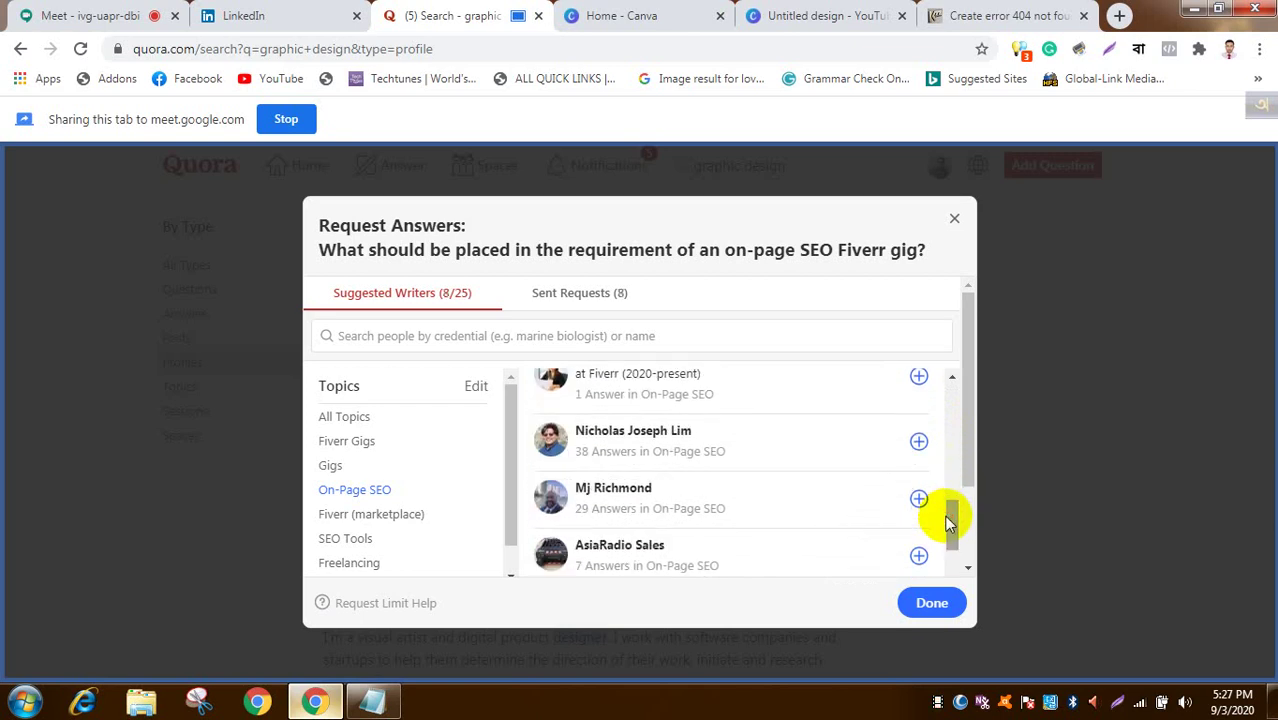
left_click(919, 452)
left_click_drag(953, 491, 947, 543)
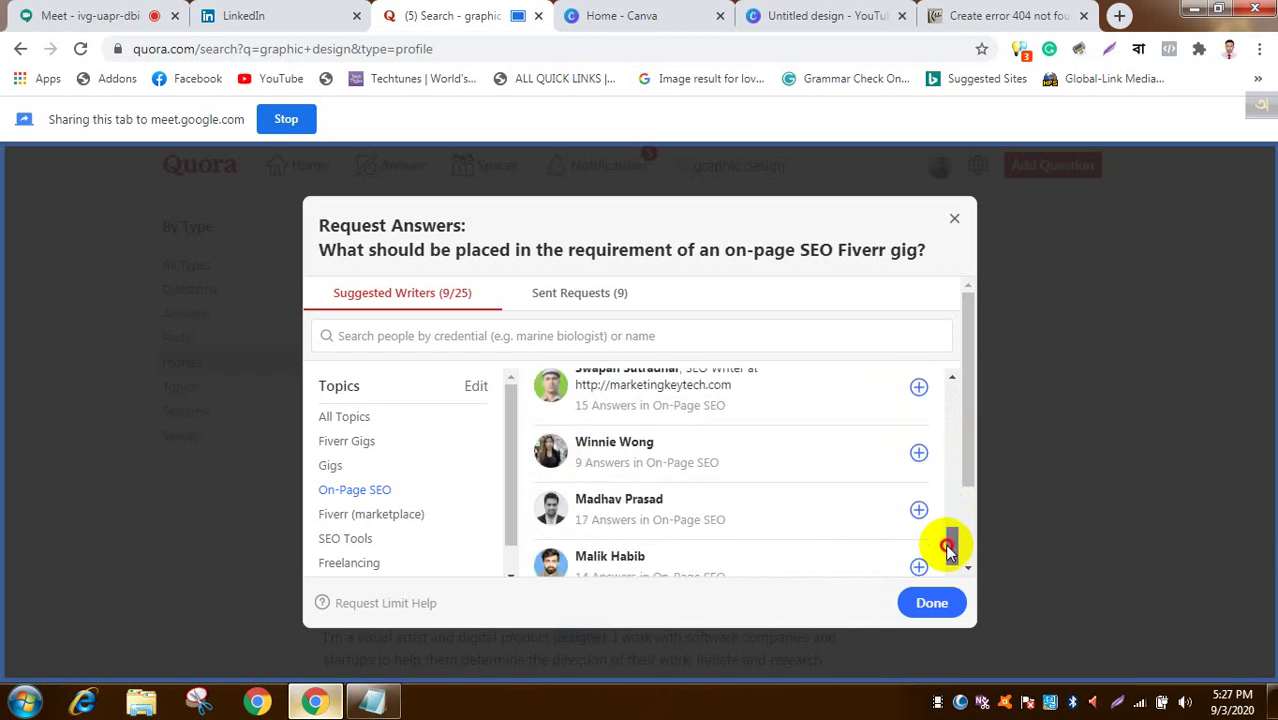
left_click(917, 387)
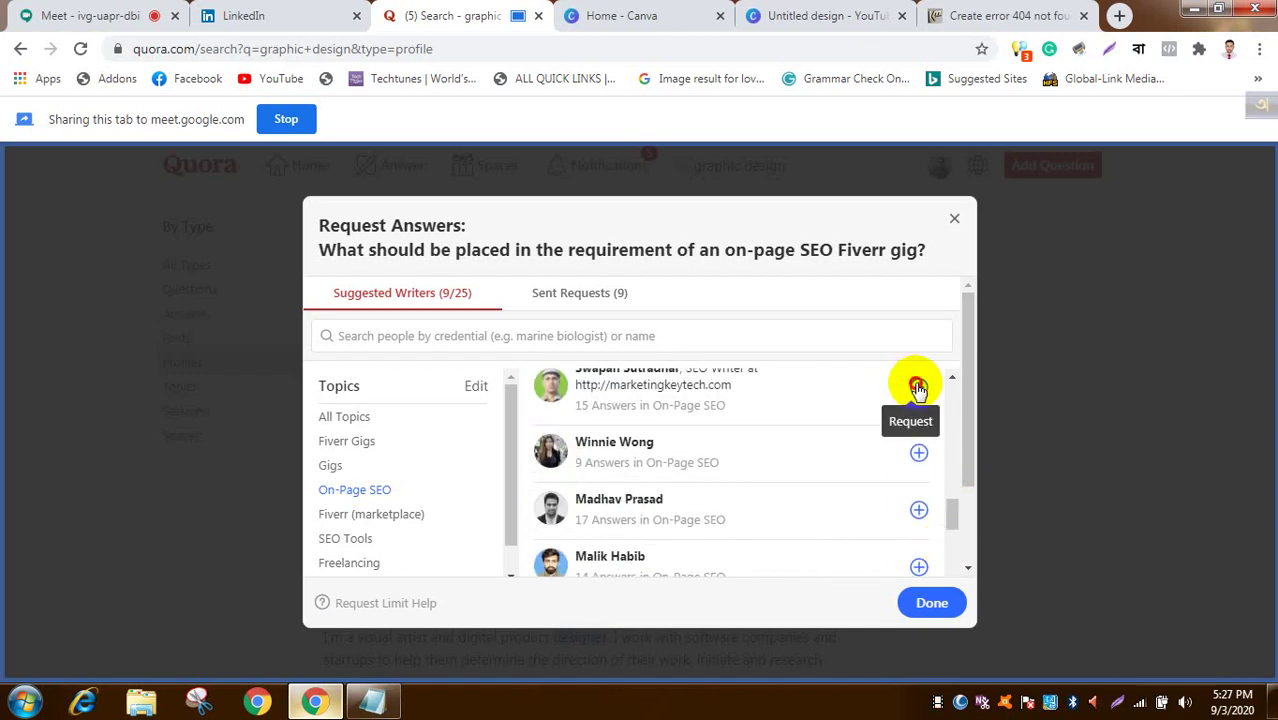
Step: Filter the writers by Fiverr (marketplace) and request answers from the Shopify, Wordpress & ClickFunnel Expert and two writers further down
left_click(399, 514)
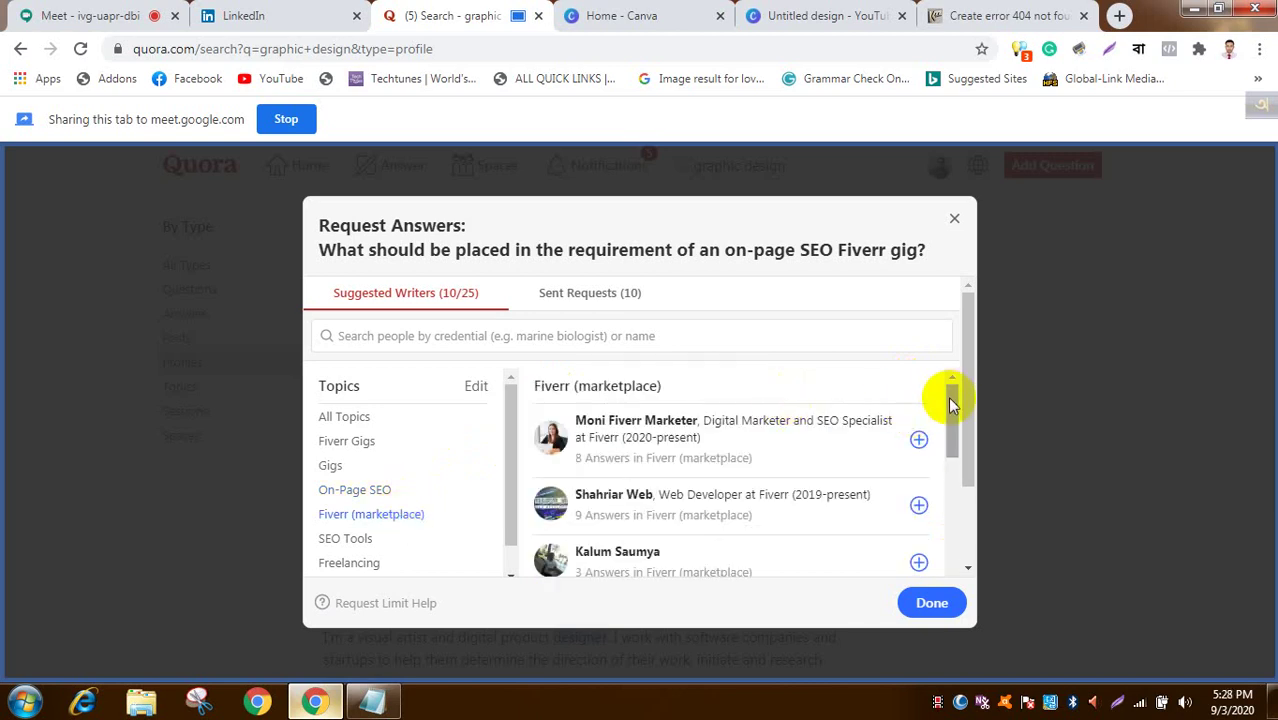
left_click_drag(950, 403, 952, 462)
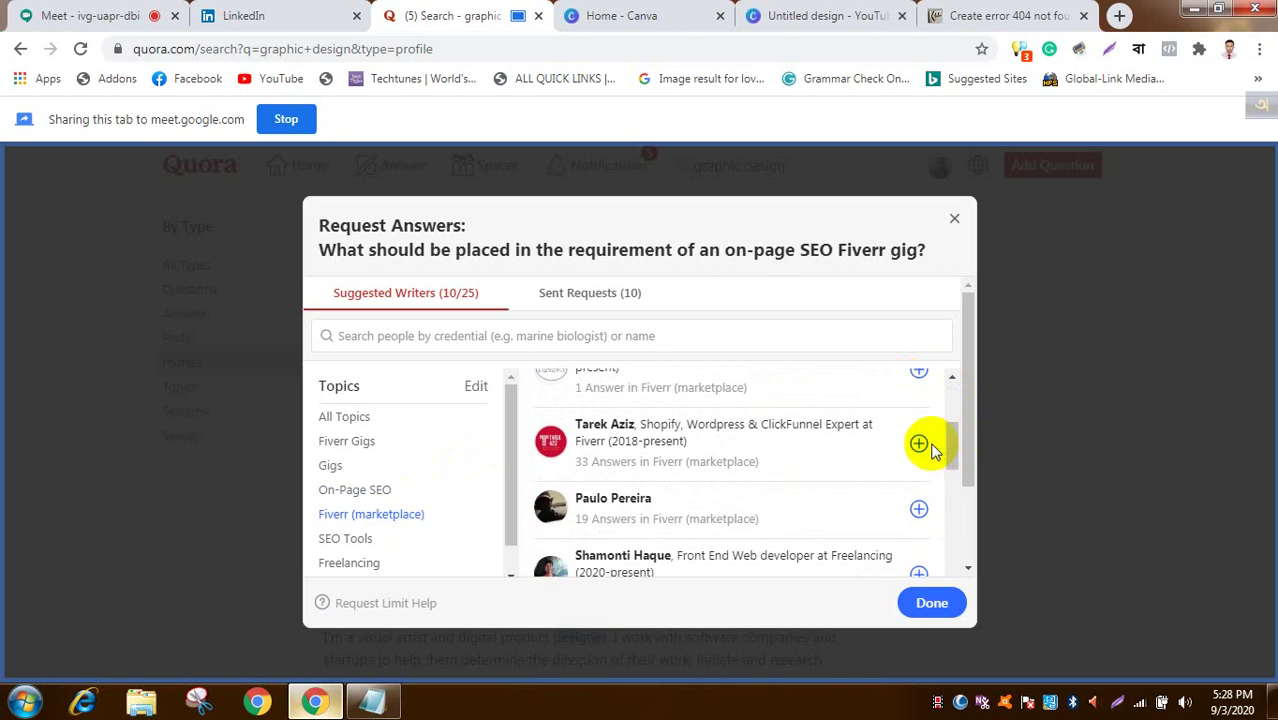
left_click(919, 444)
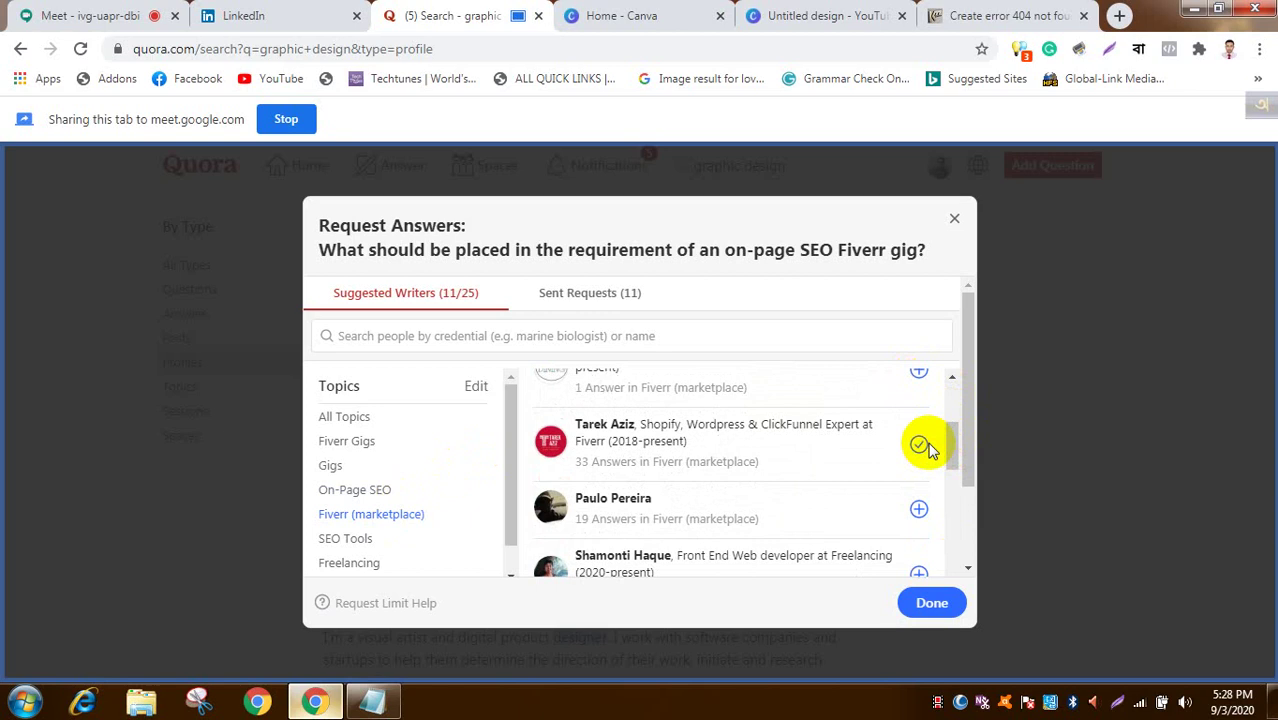
left_click(926, 445)
left_click_drag(950, 443, 946, 580)
left_click(921, 518)
left_click(919, 511)
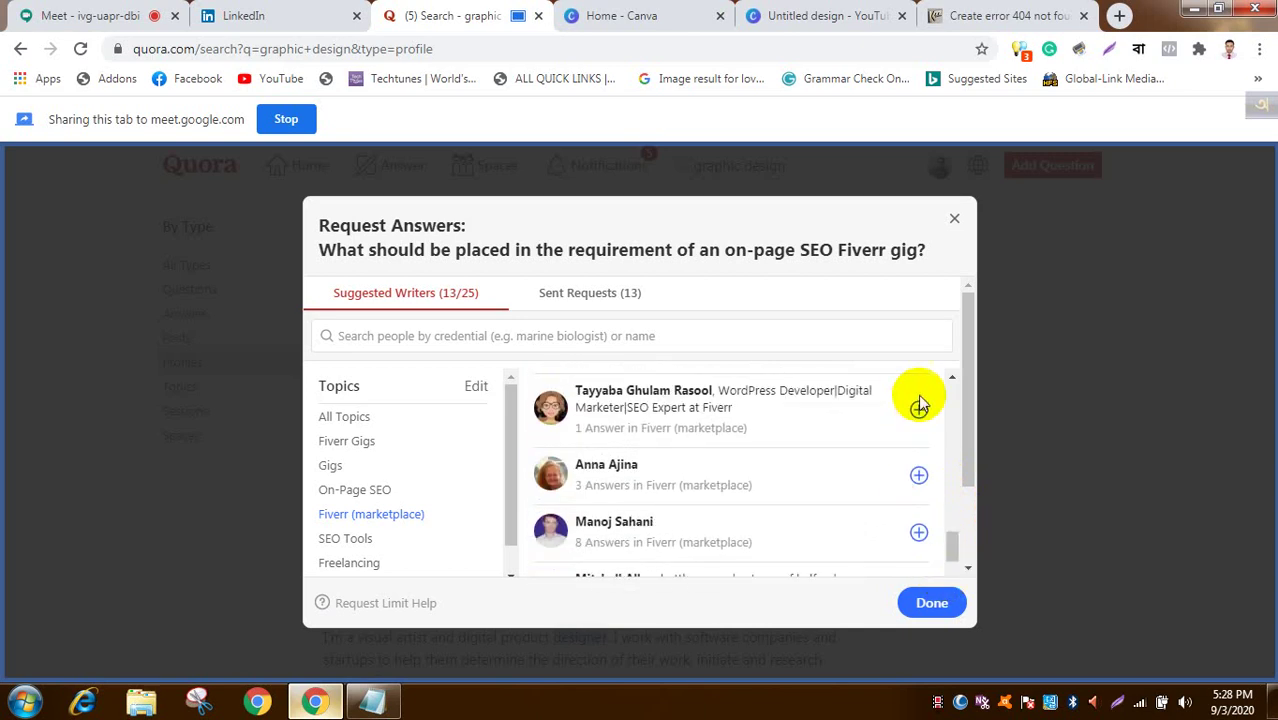
Step: Request answers from the Fiverr (marketplace) writer with 8 answers, the web and motion designer, and the Content Writer at Fiverr (2019-present)
left_click(919, 532)
scroll(945, 545, "down", 3)
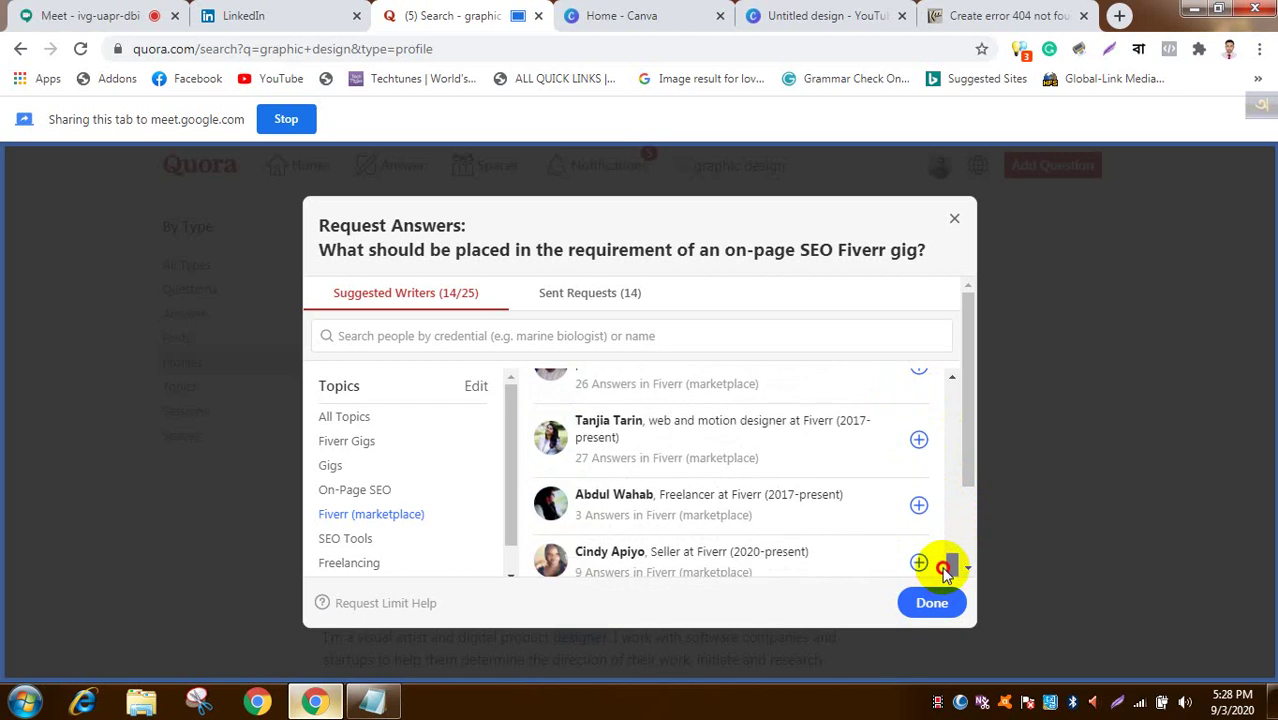
left_click(919, 442)
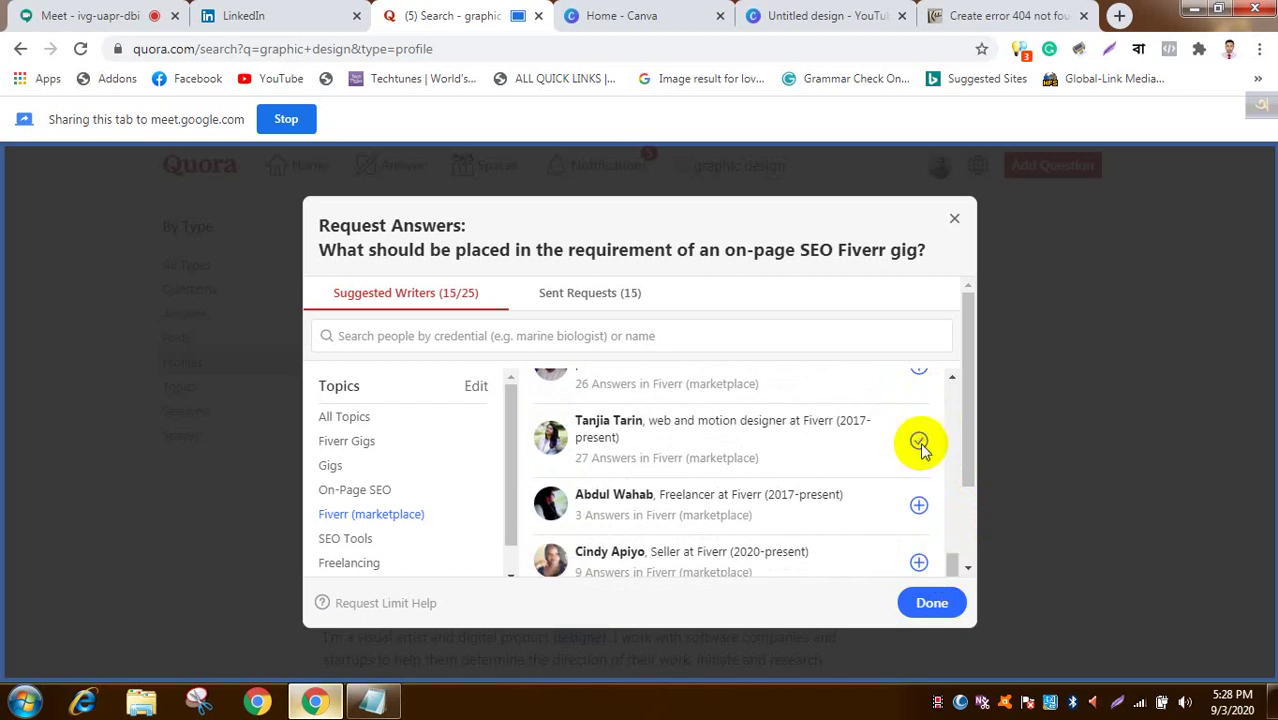
left_click(965, 447)
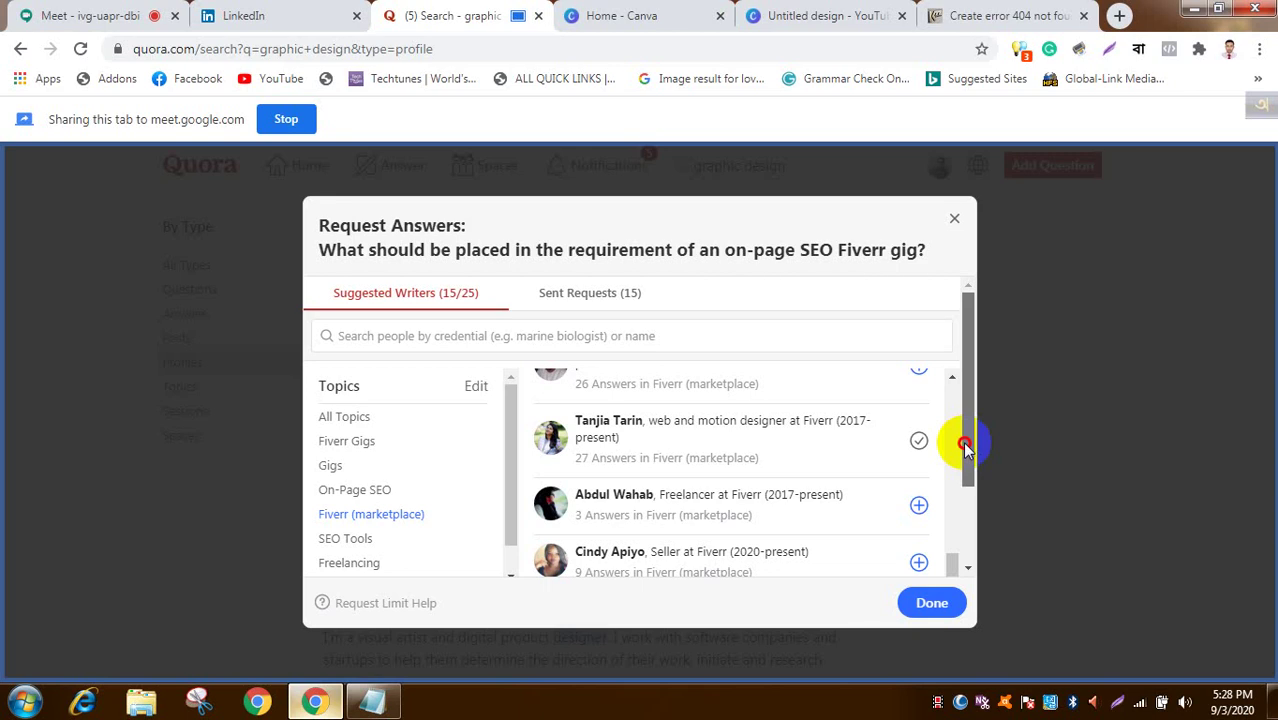
left_click_drag(965, 447, 962, 588)
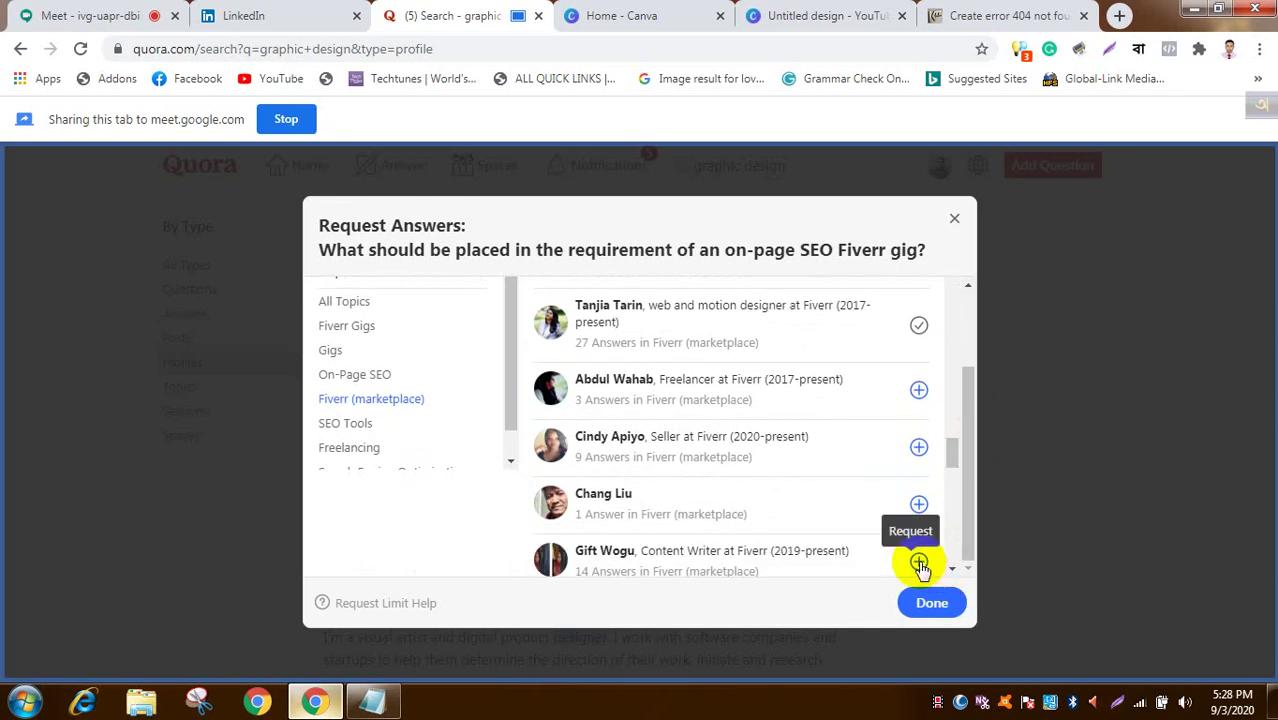
left_click(919, 563)
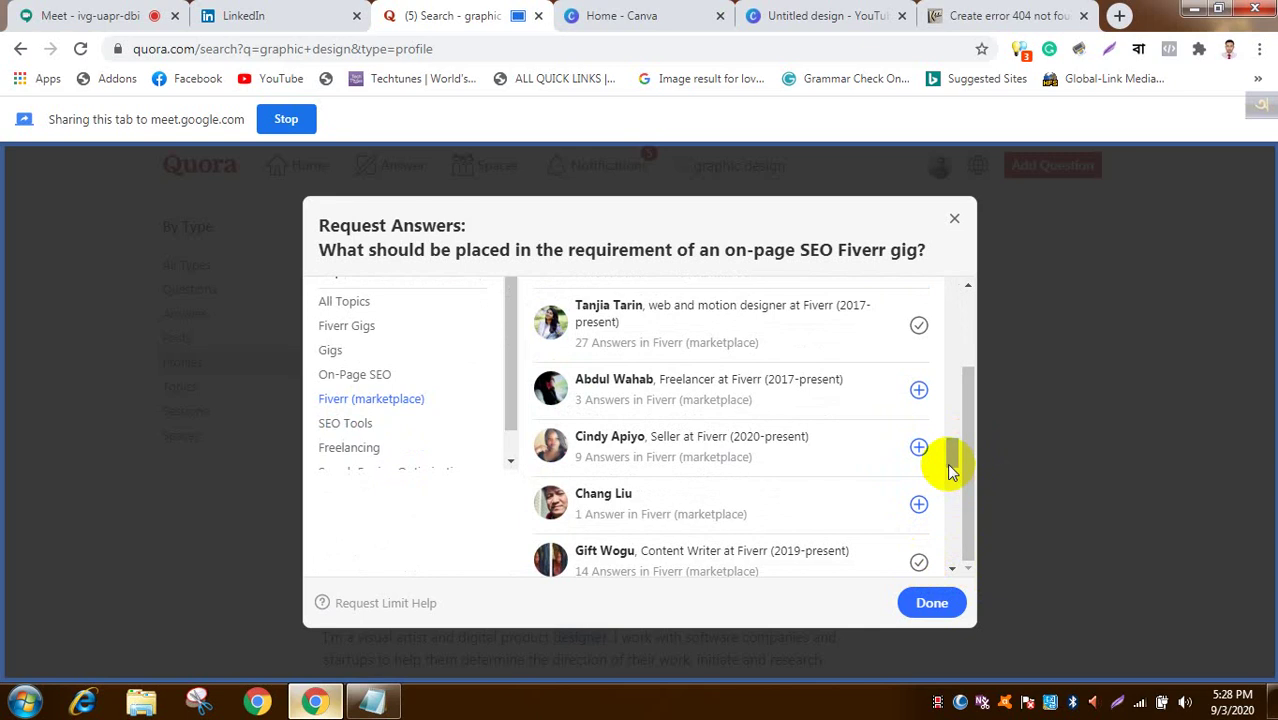
Step: Request answers from two adjacent writers further down the Fiverr (marketplace) list, with 6 and 4 answers
left_click_drag(951, 460, 951, 514)
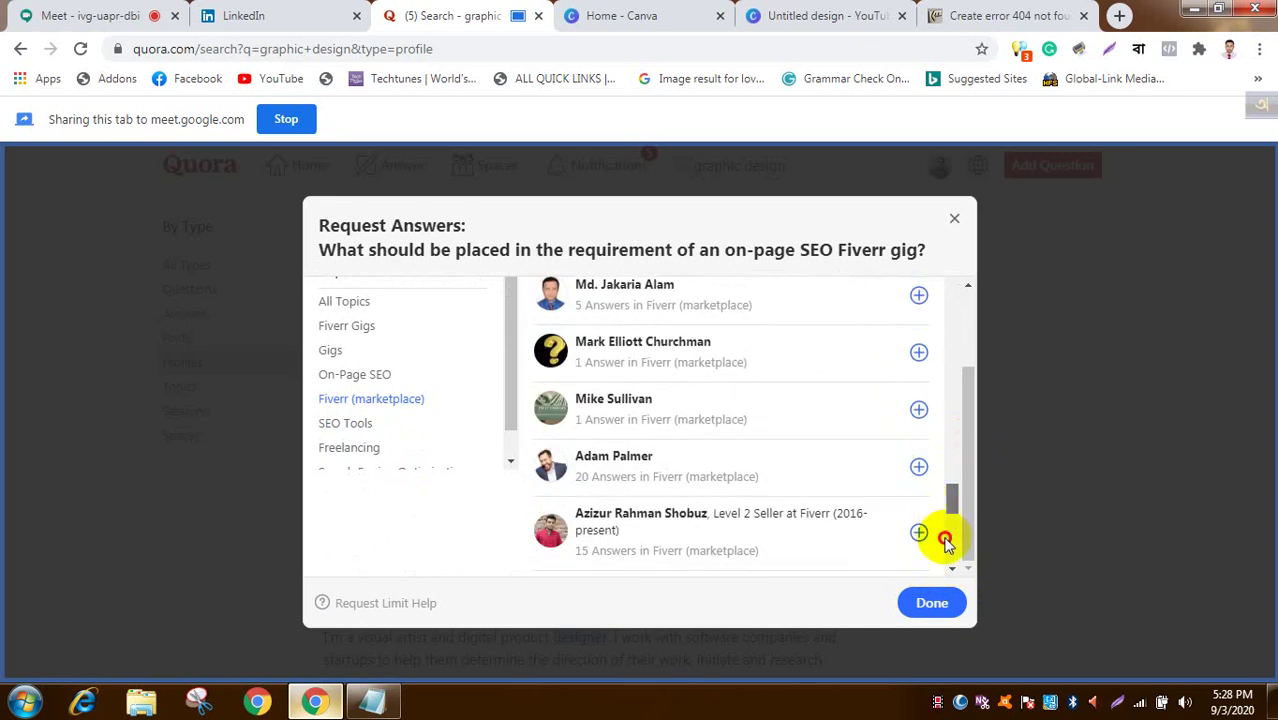
scroll(945, 540, "down", 7)
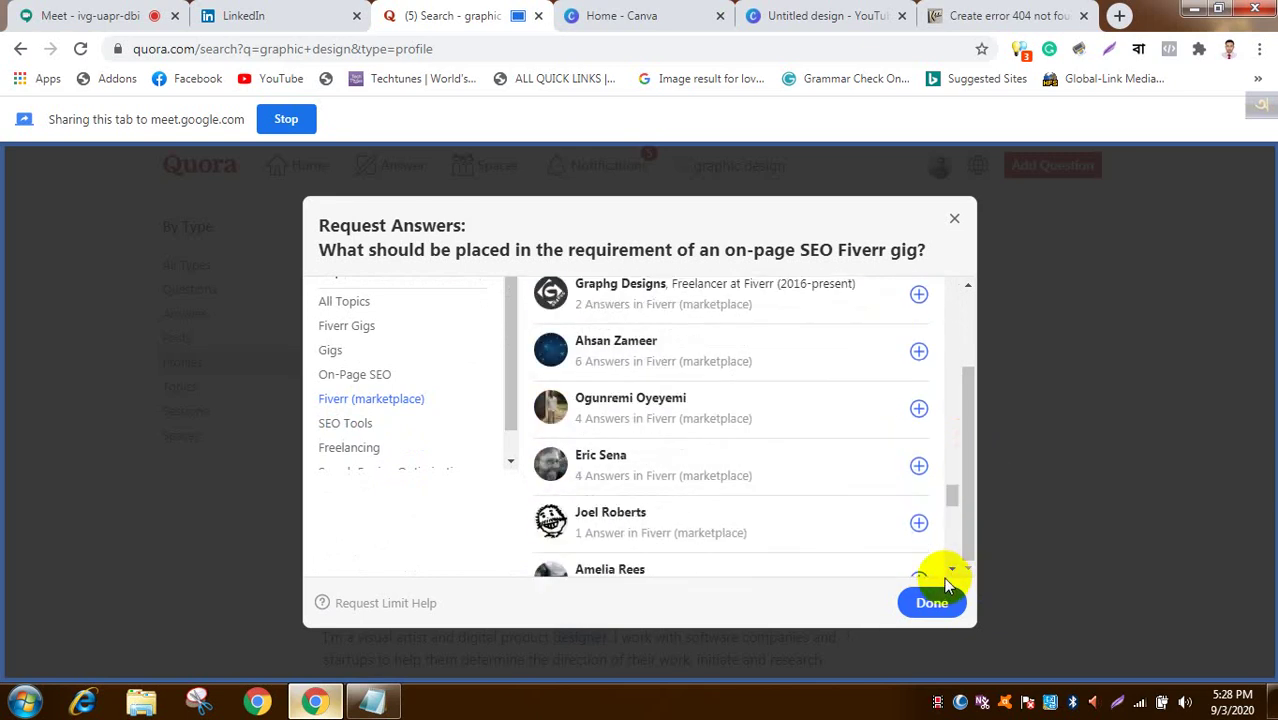
left_click(919, 409)
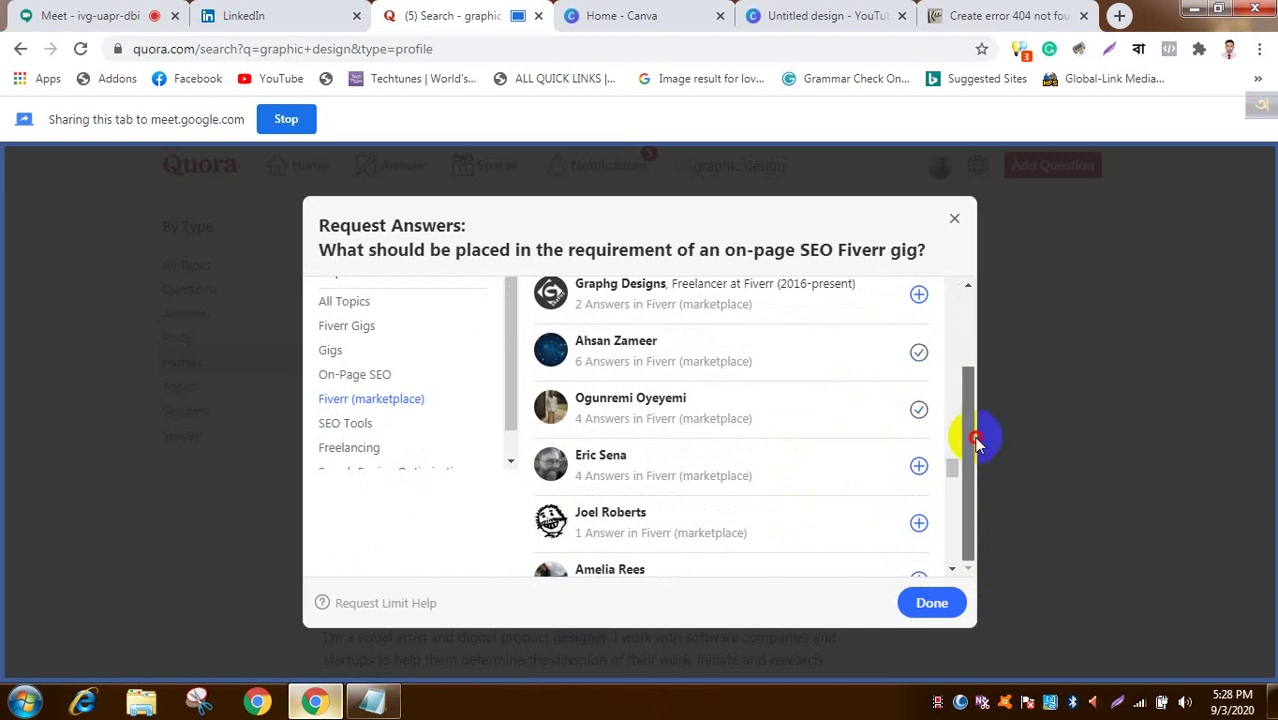
Step: Filter the suggested writers by the Freelancing topic and request answers from the first three writers listed
left_click_drag(975, 440, 950, 308)
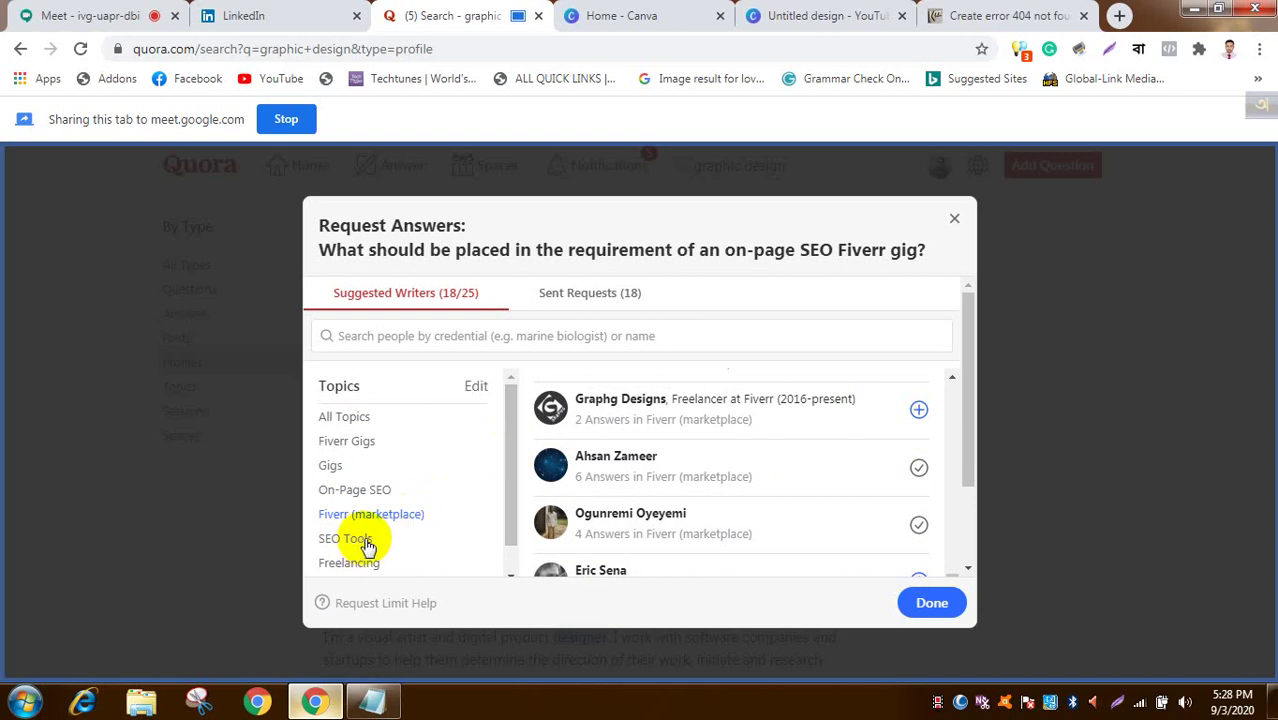
left_click(356, 563)
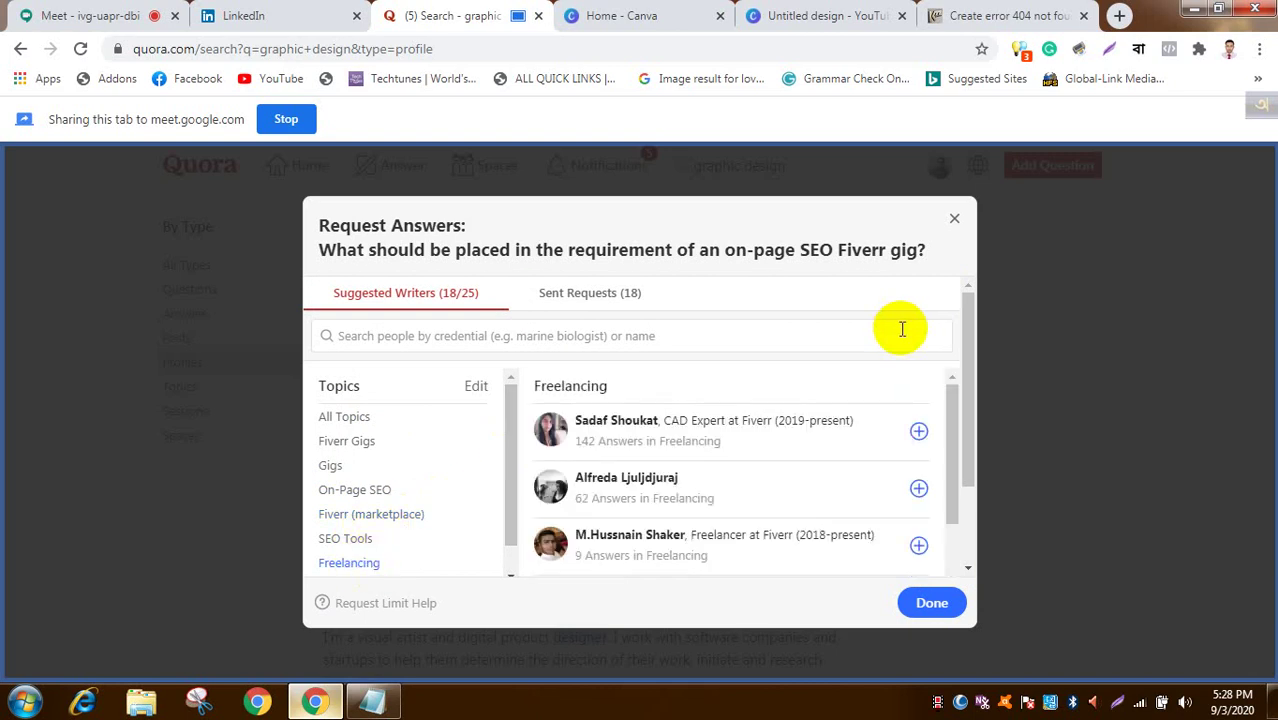
left_click(919, 435)
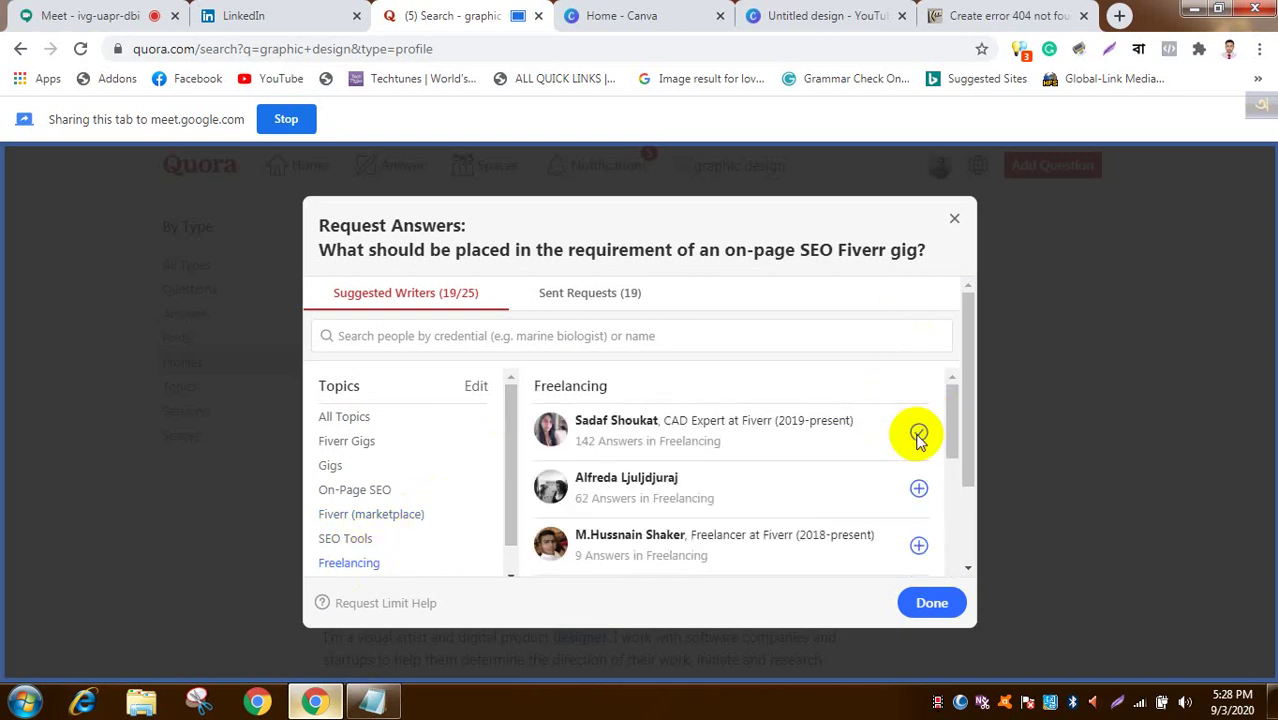
left_click(919, 488)
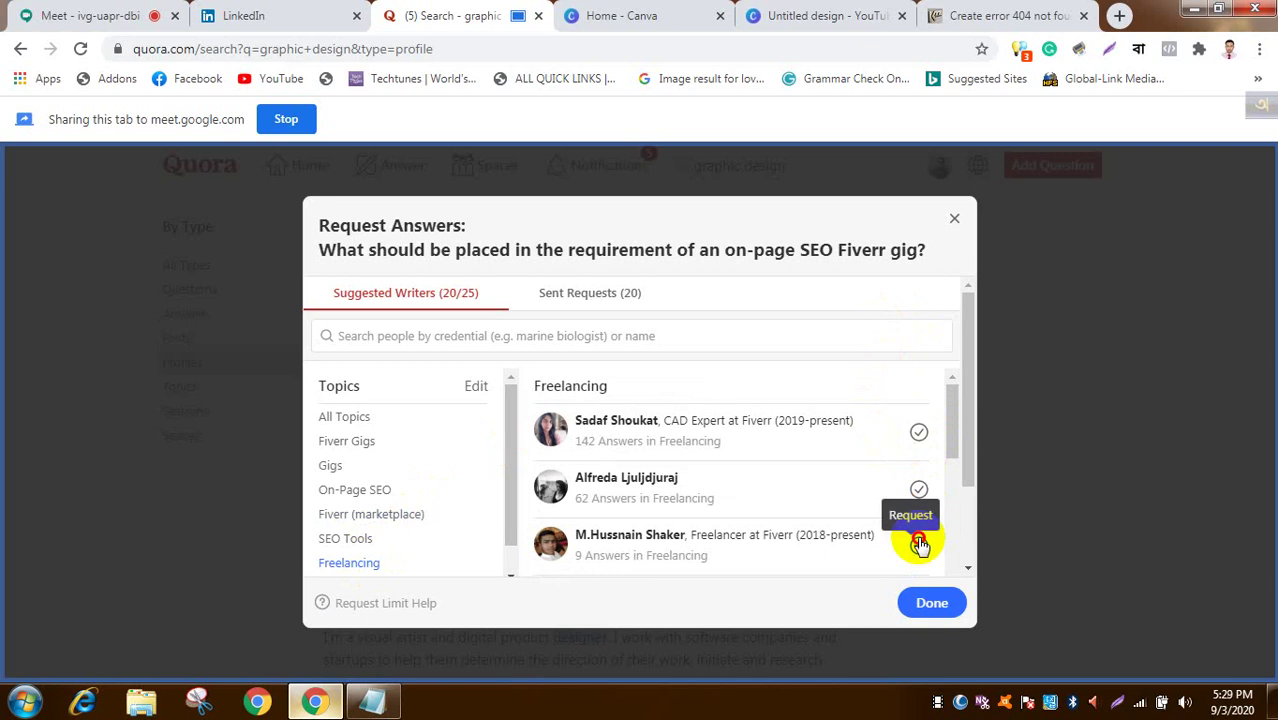
left_click(919, 543)
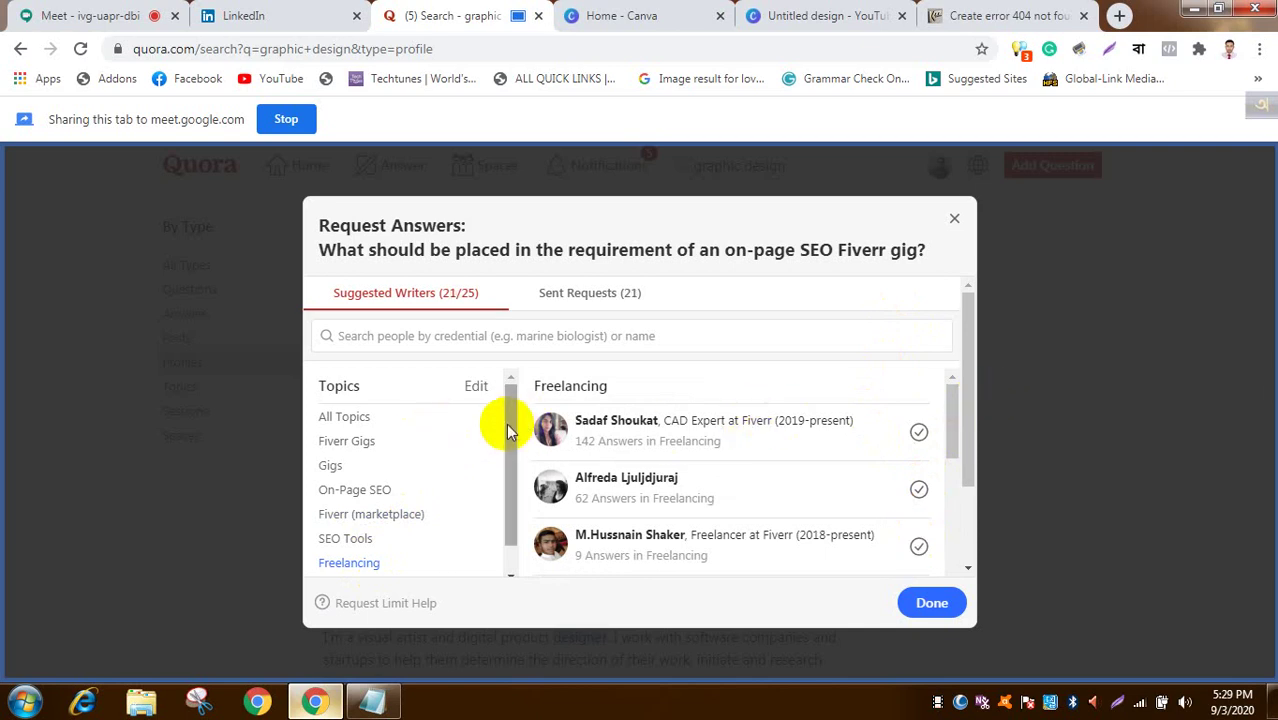
Step: Filter the writers by Gigs and request answers from the Digital Marketer and SEO Specialist and the writers with 11, 16 and 18 answers
left_click(333, 466)
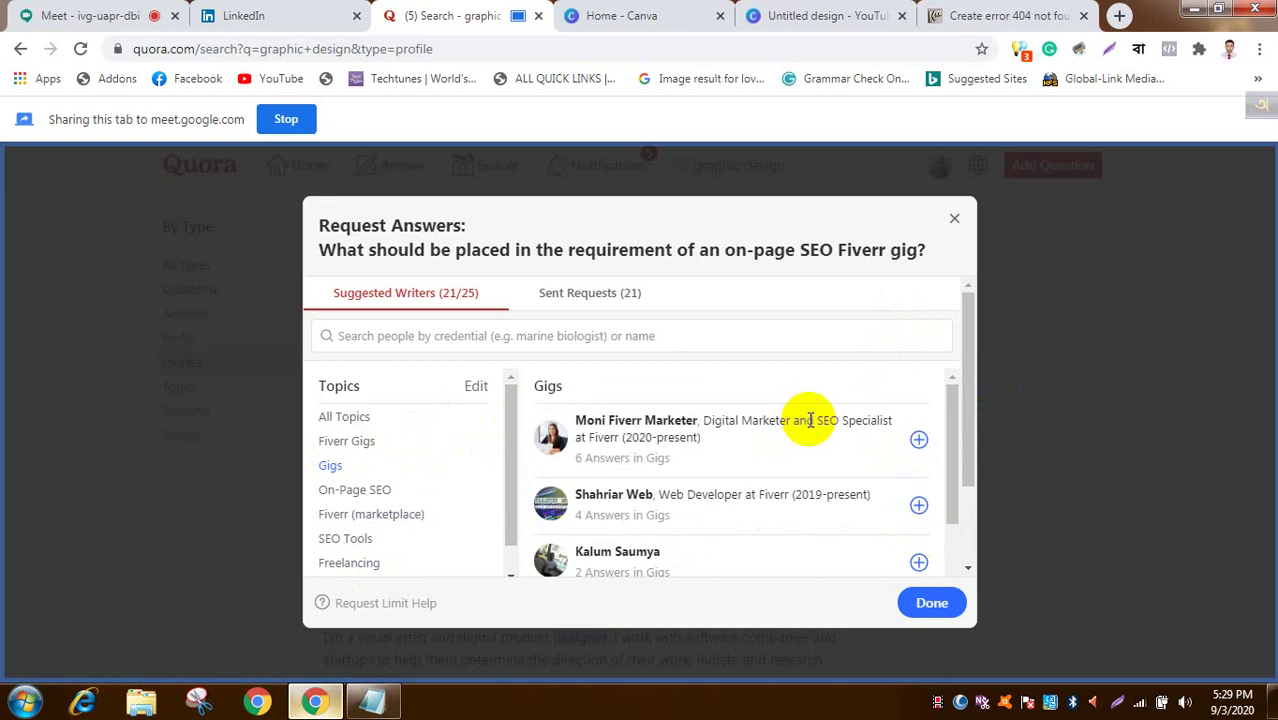
left_click(919, 439)
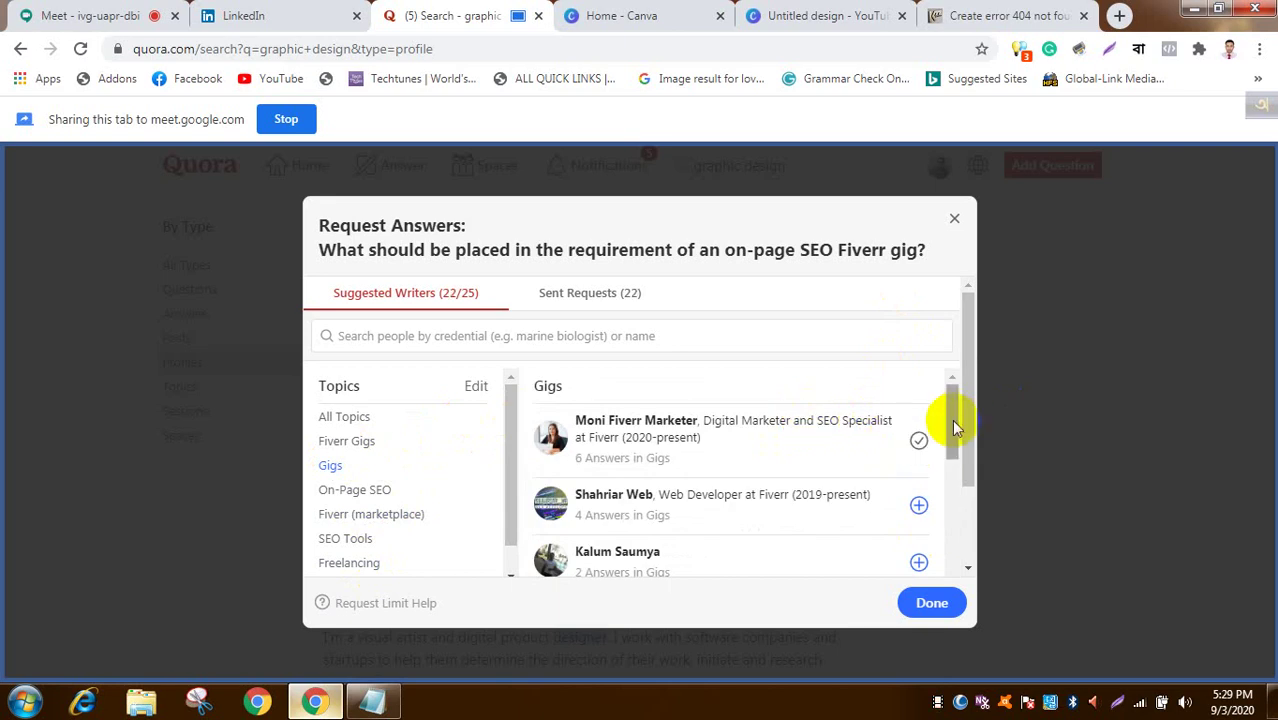
left_click_drag(952, 420, 955, 458)
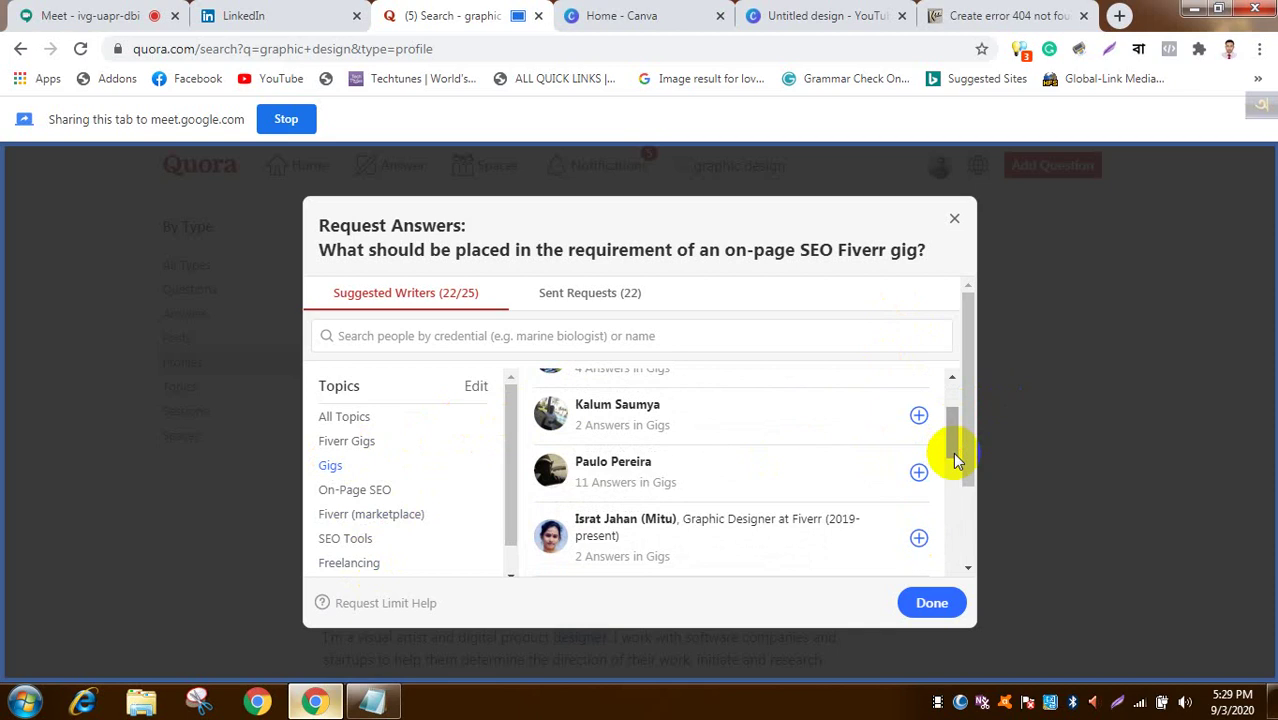
left_click(919, 472)
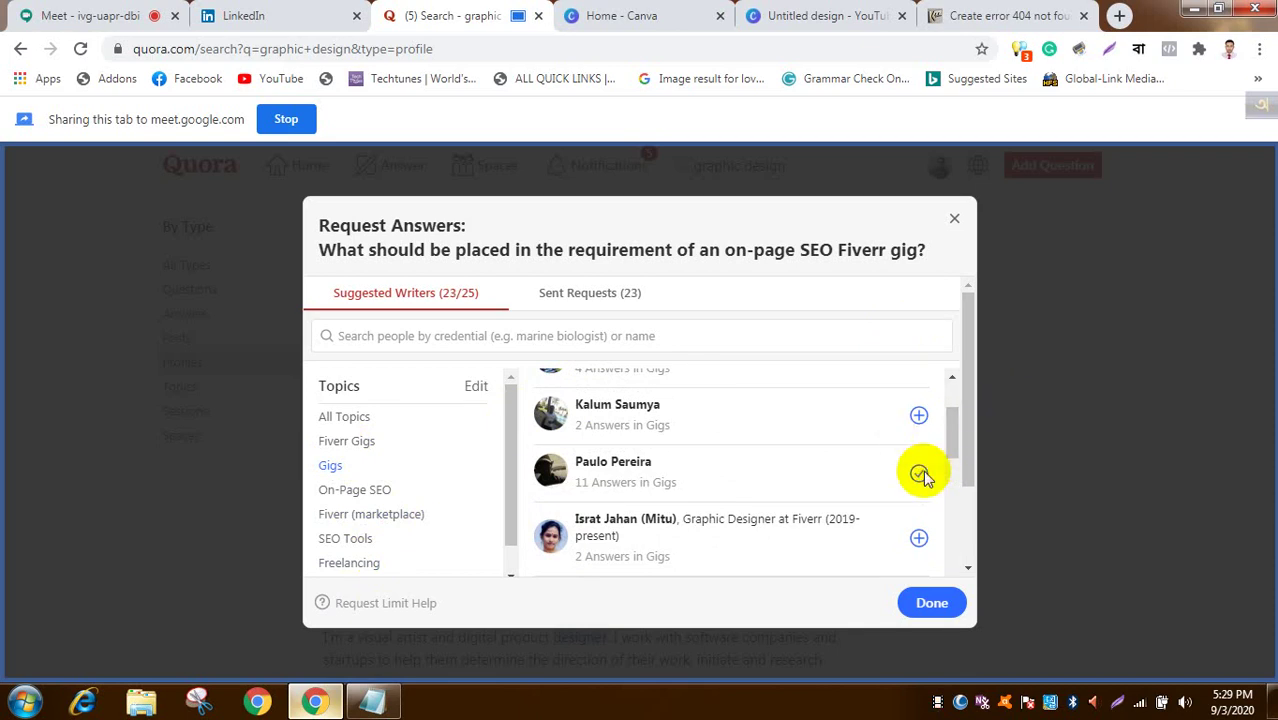
left_click_drag(950, 442, 953, 479)
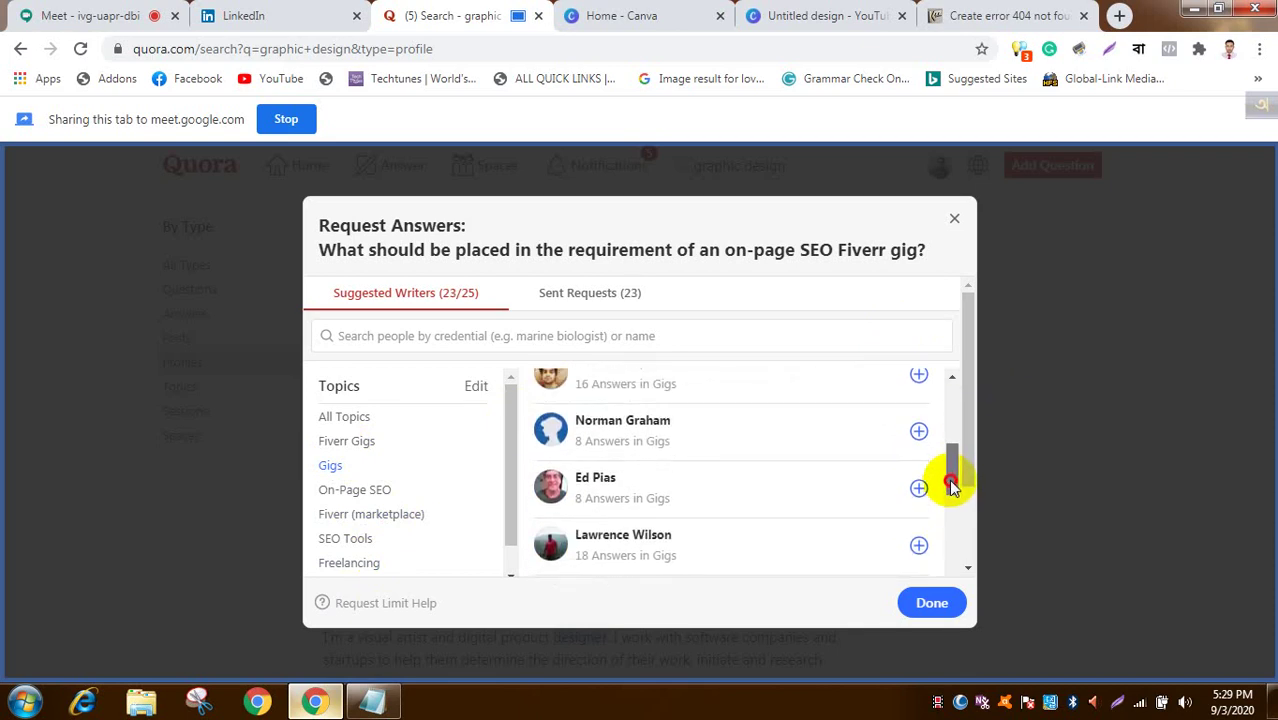
left_click(920, 377)
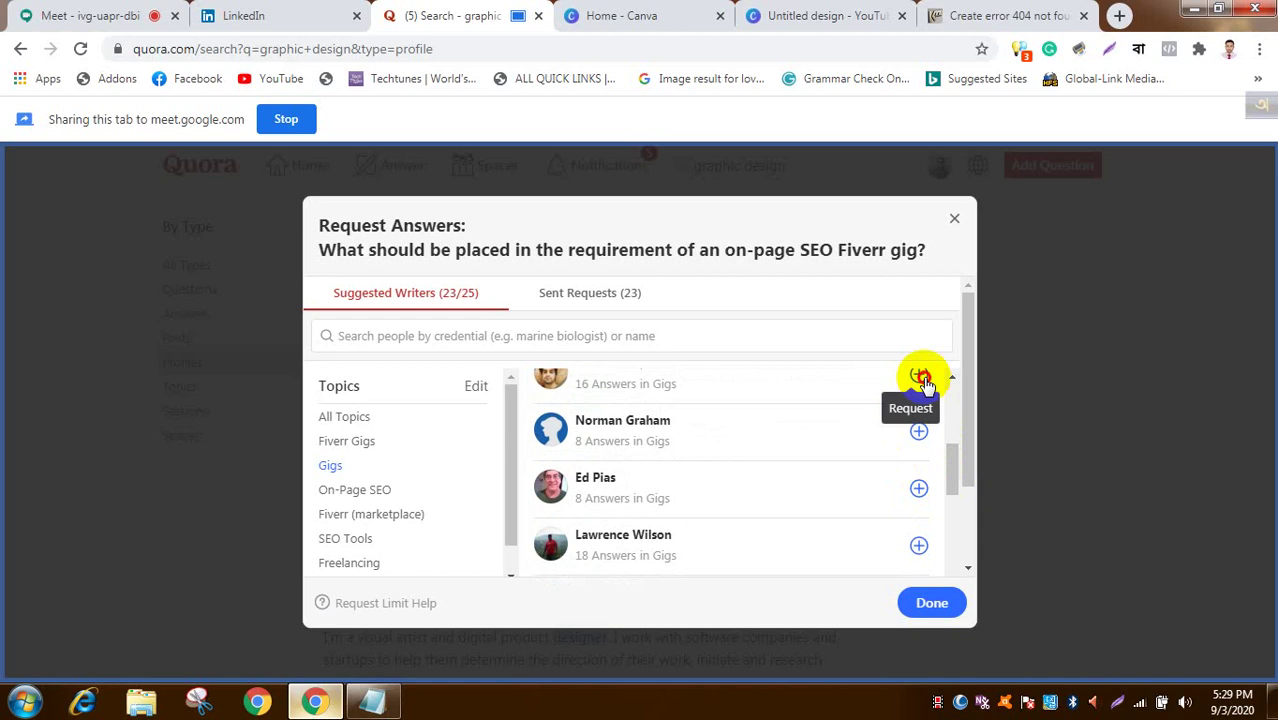
left_click(919, 546)
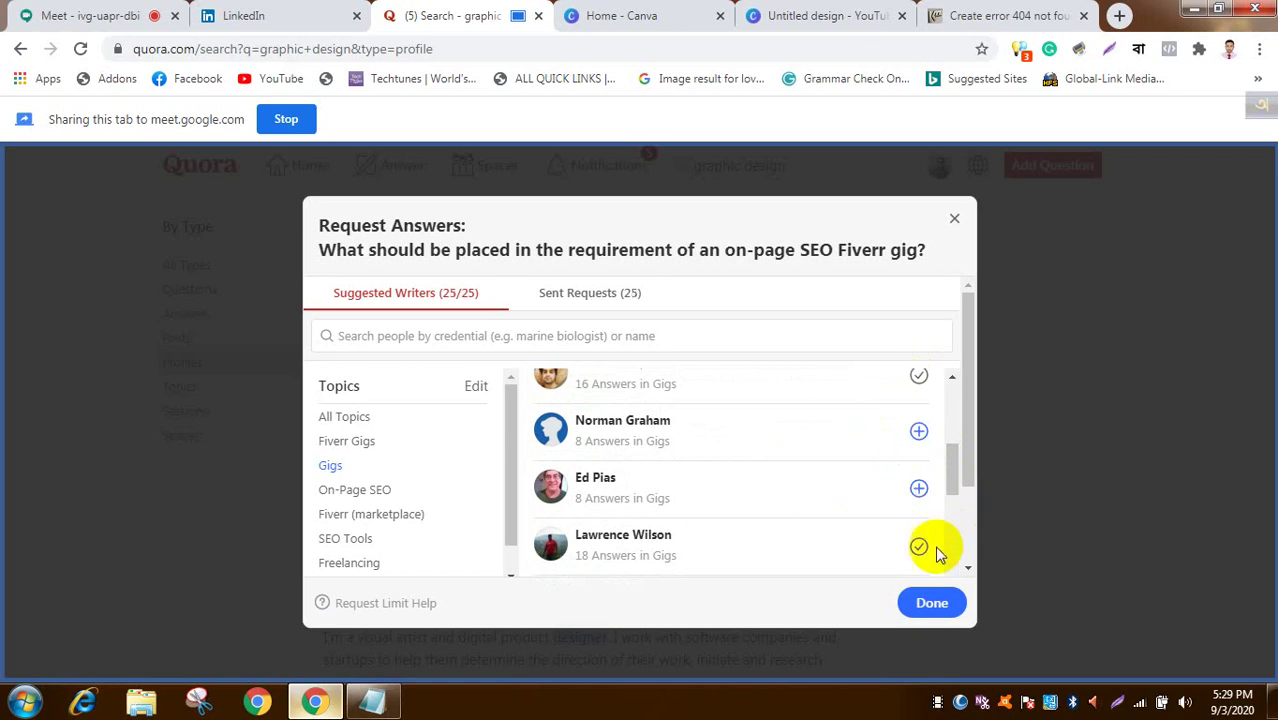
Step: Finish the answer requests and begin the question's Bengali translation with "ফাইভার মার্কেটপ্লেসে"
left_click(926, 598)
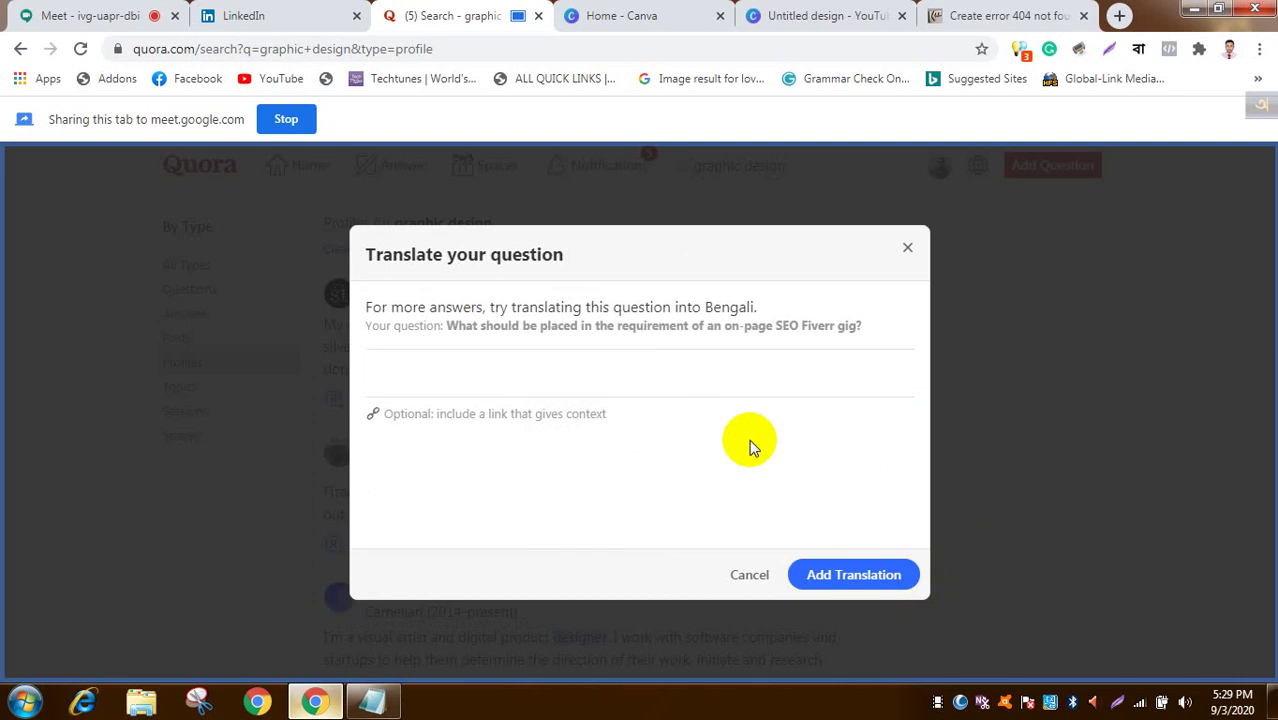
key("F12")
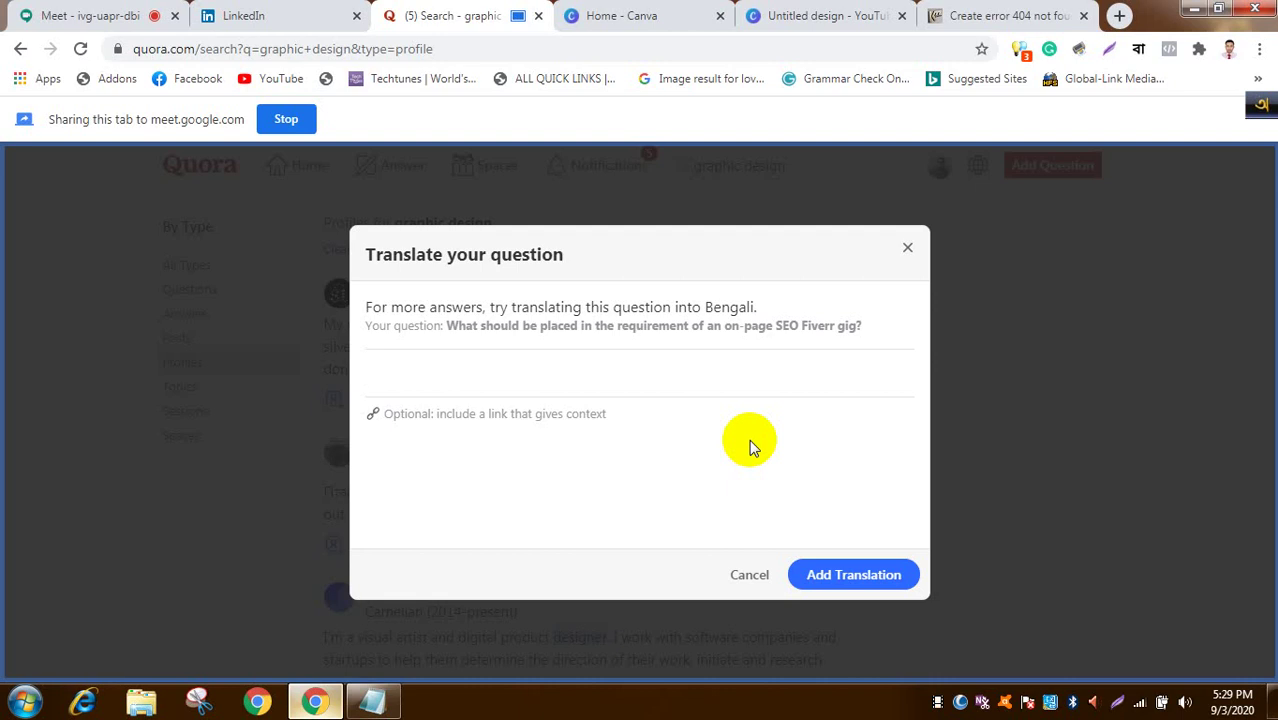
type("fivar")
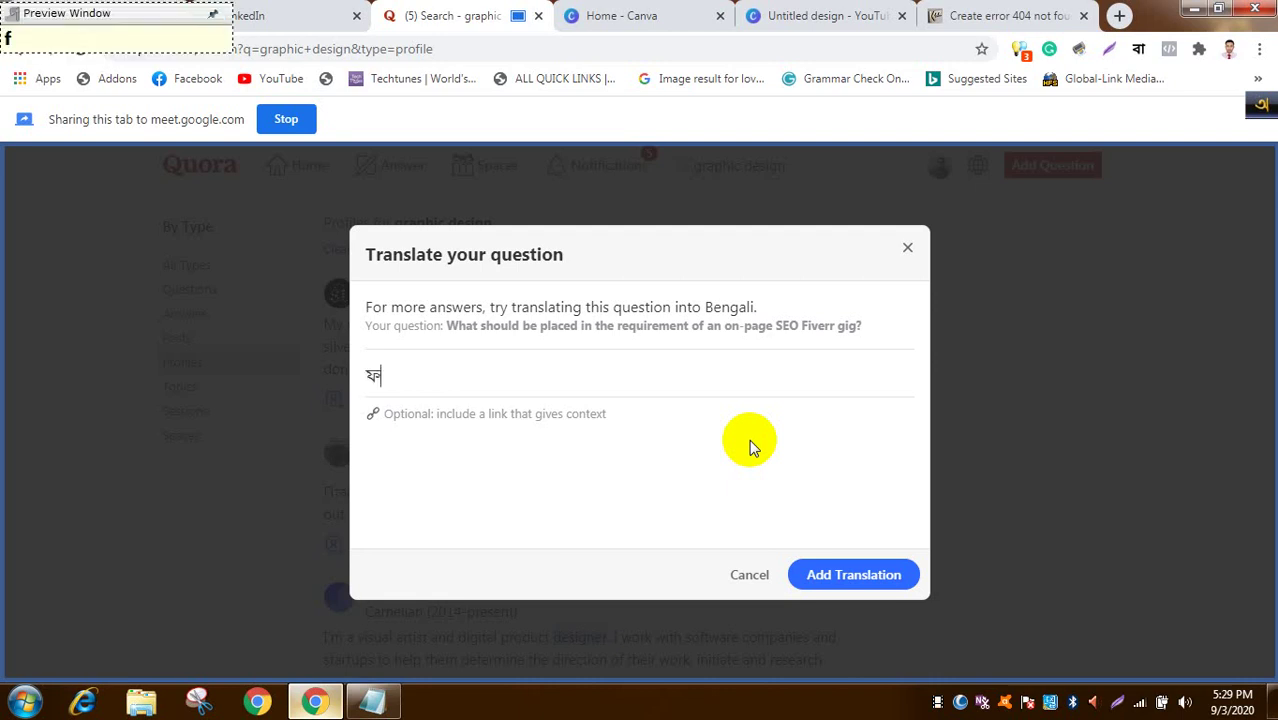
key("BackSpace")
key("BackSpace")
key("BackSpace")
key("BackSpace")
key("BackSpace")
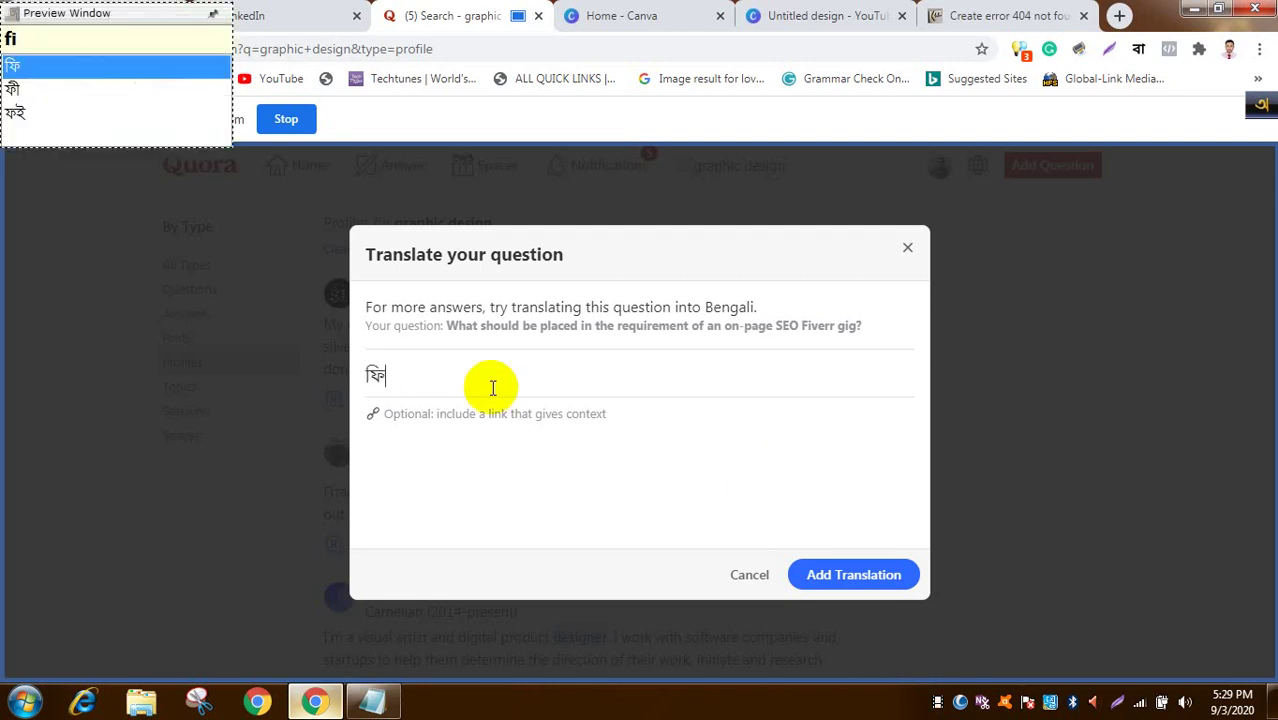
type("faivar ")
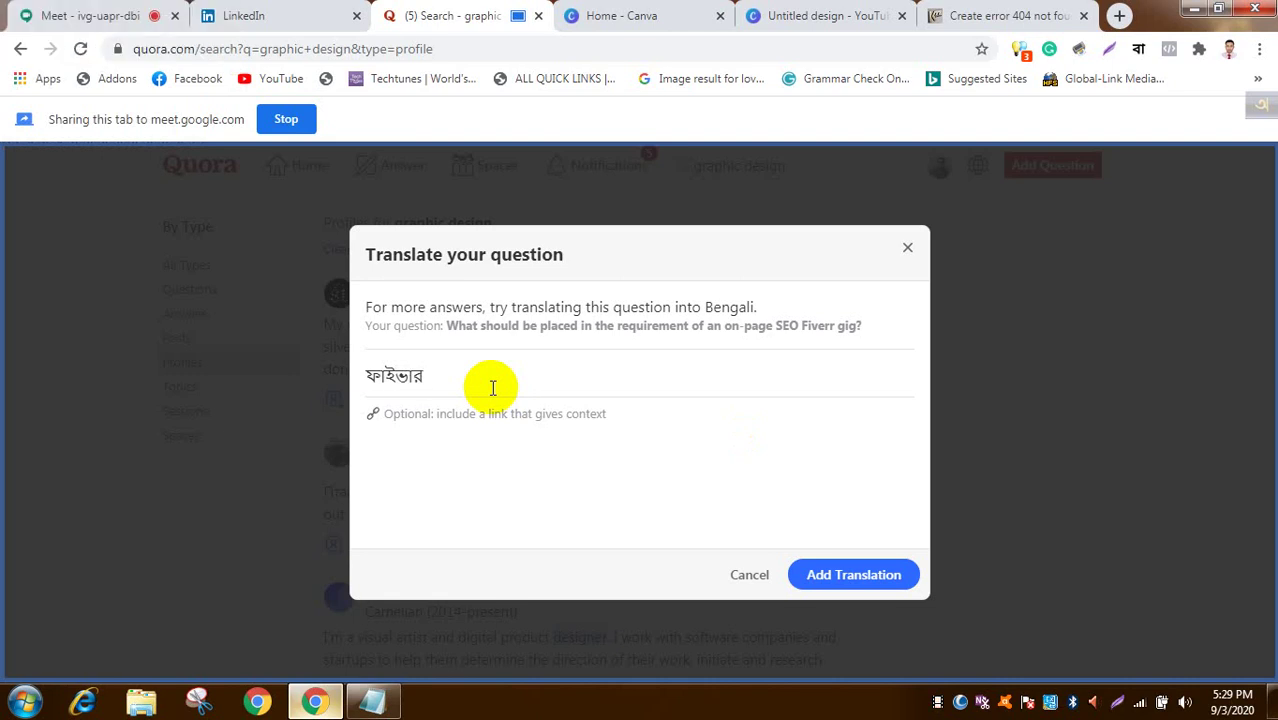
type("marrkeTo")
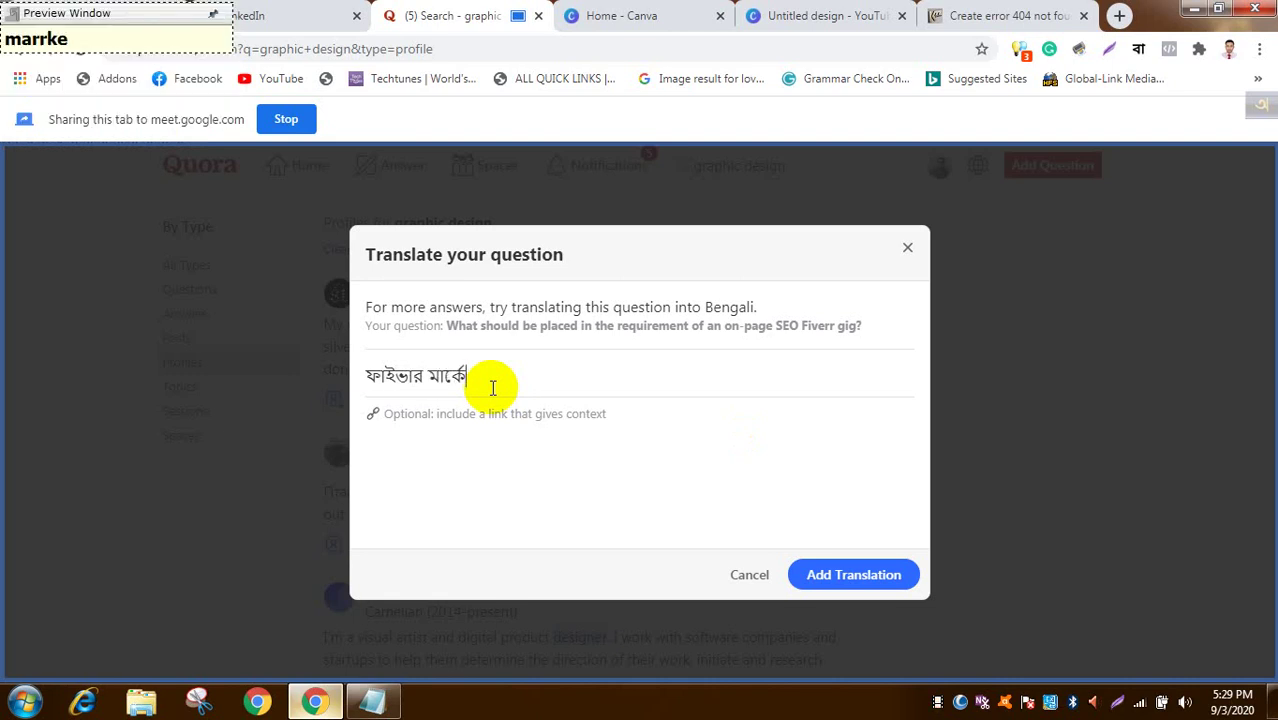
type("plese ")
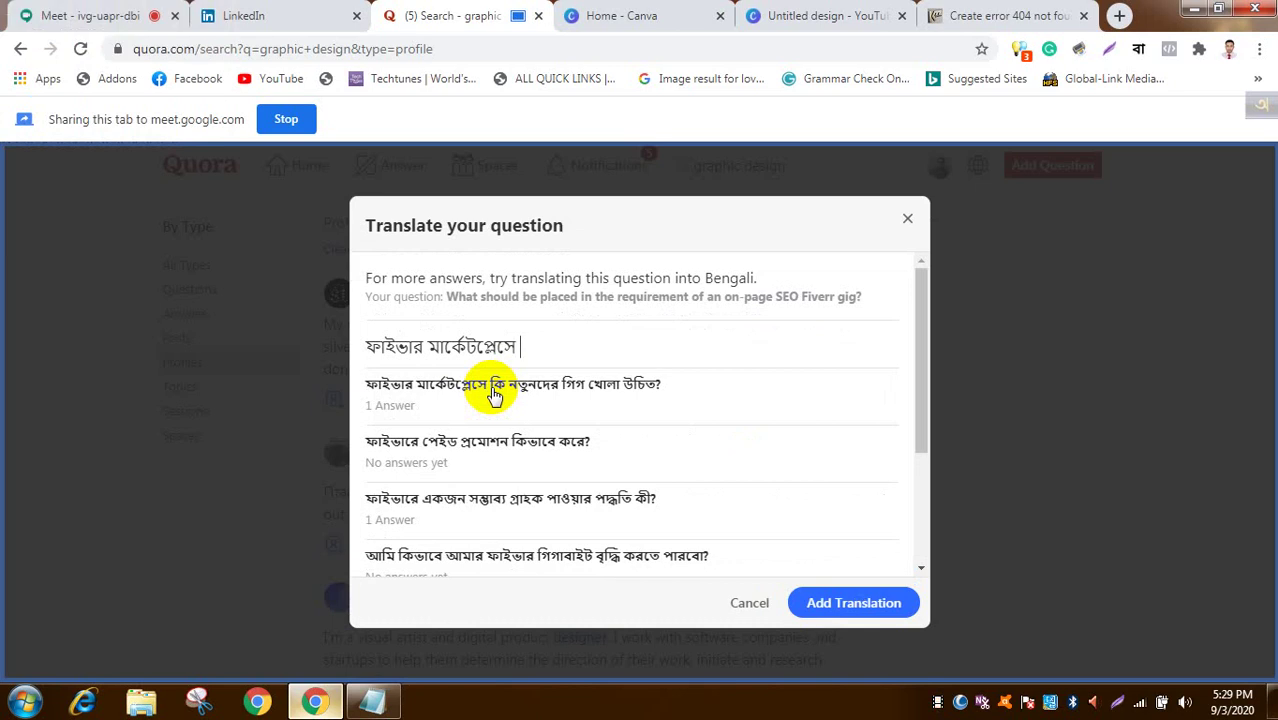
Step: Continue the Bengali translation with "অন পেইজ এস ইও গিগের রেকুয়ারমেন্টে"
type("on p")
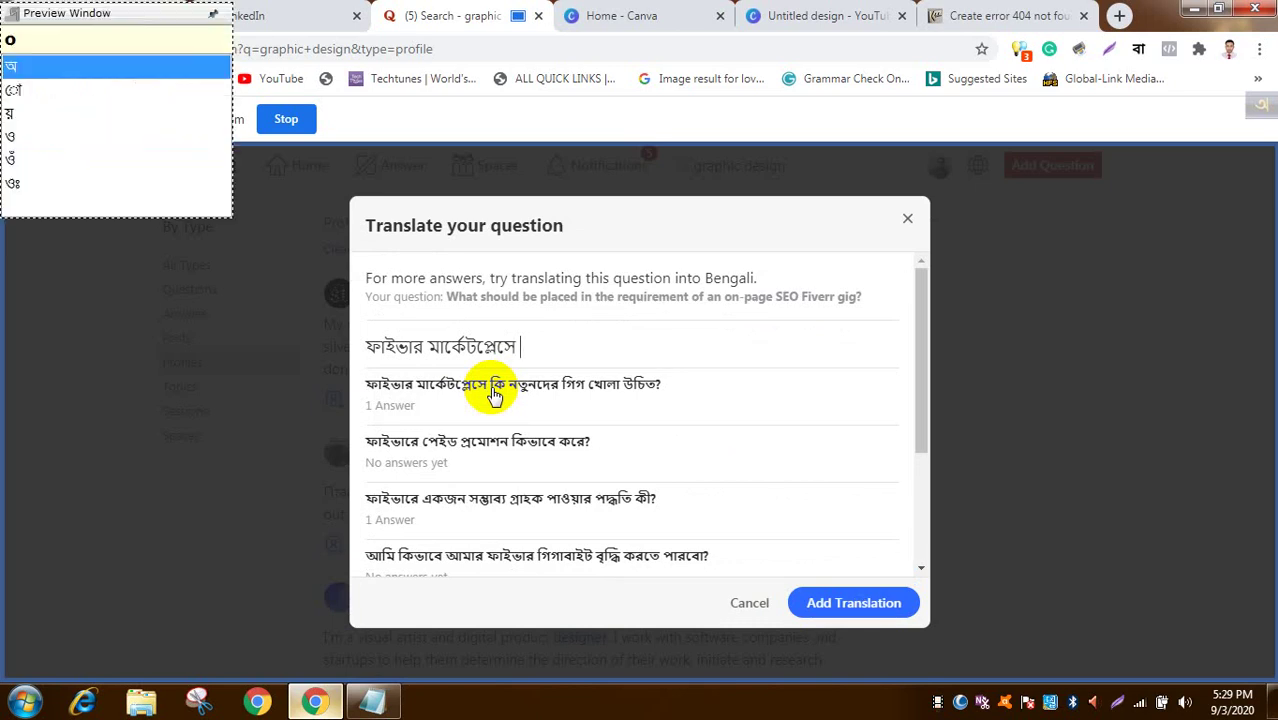
type("eij e")
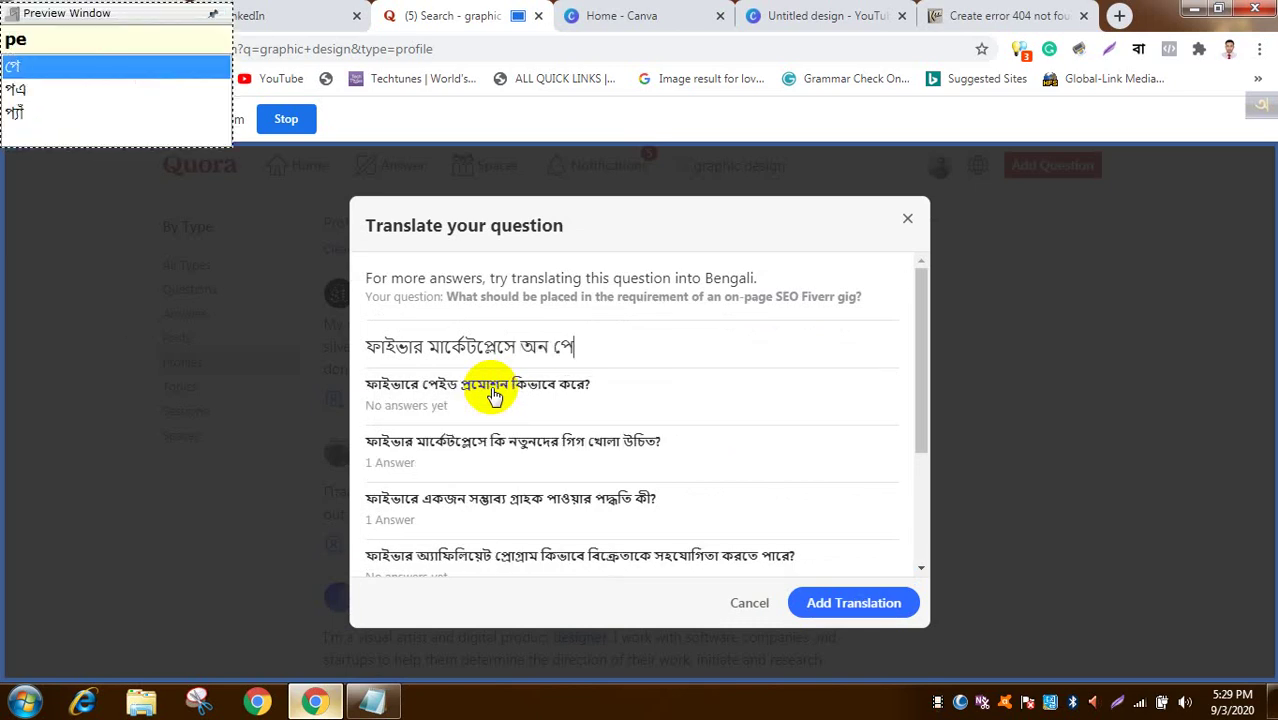
type("s io gi")
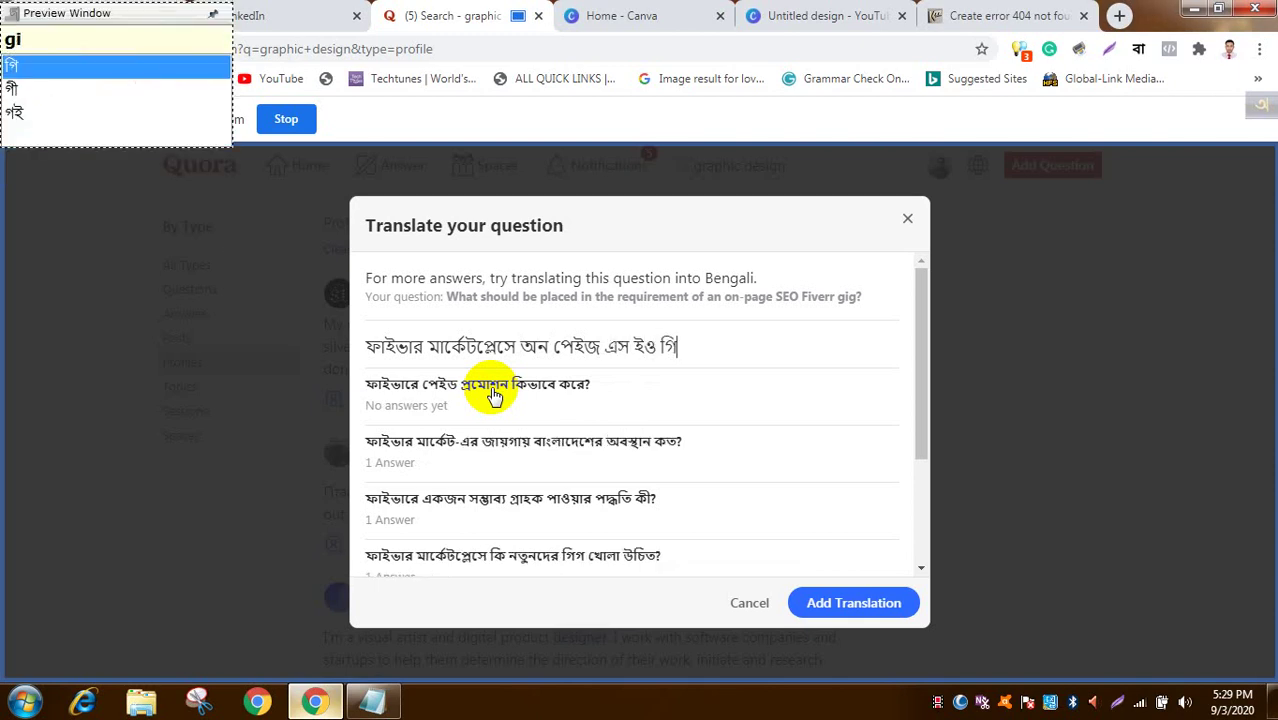
type("ge")
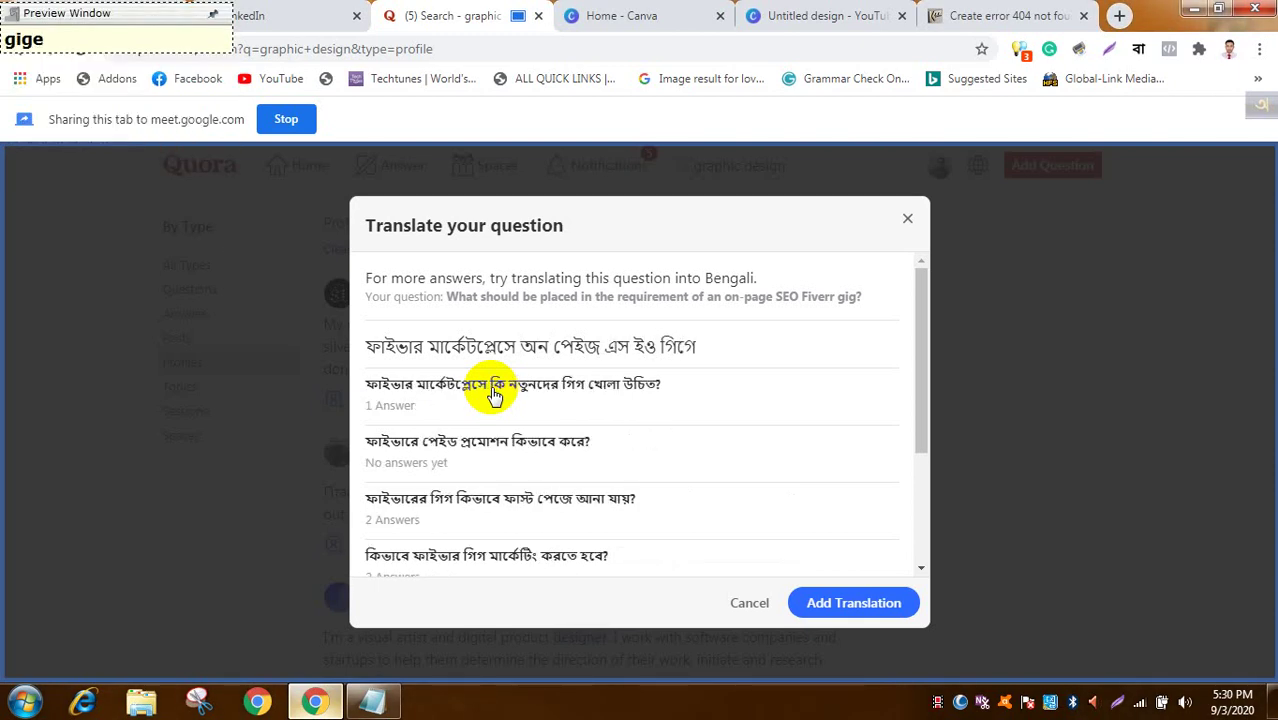
type("r rekuyar")
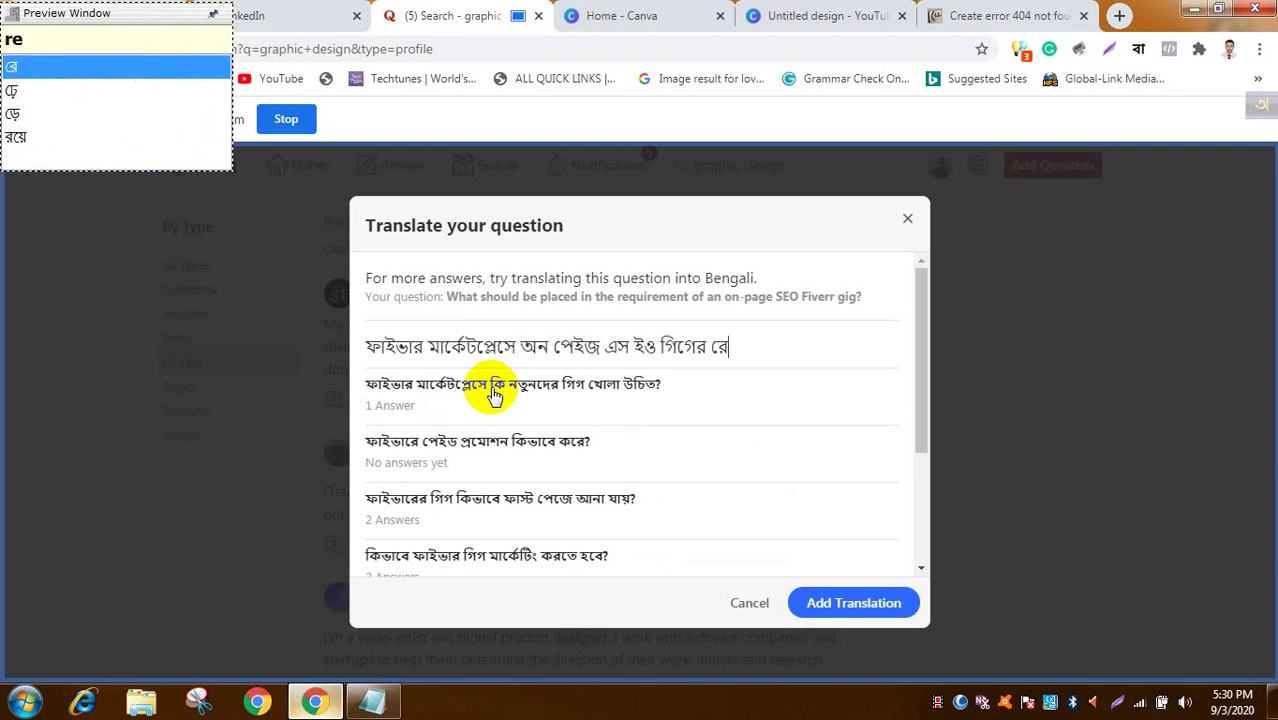
type("o")
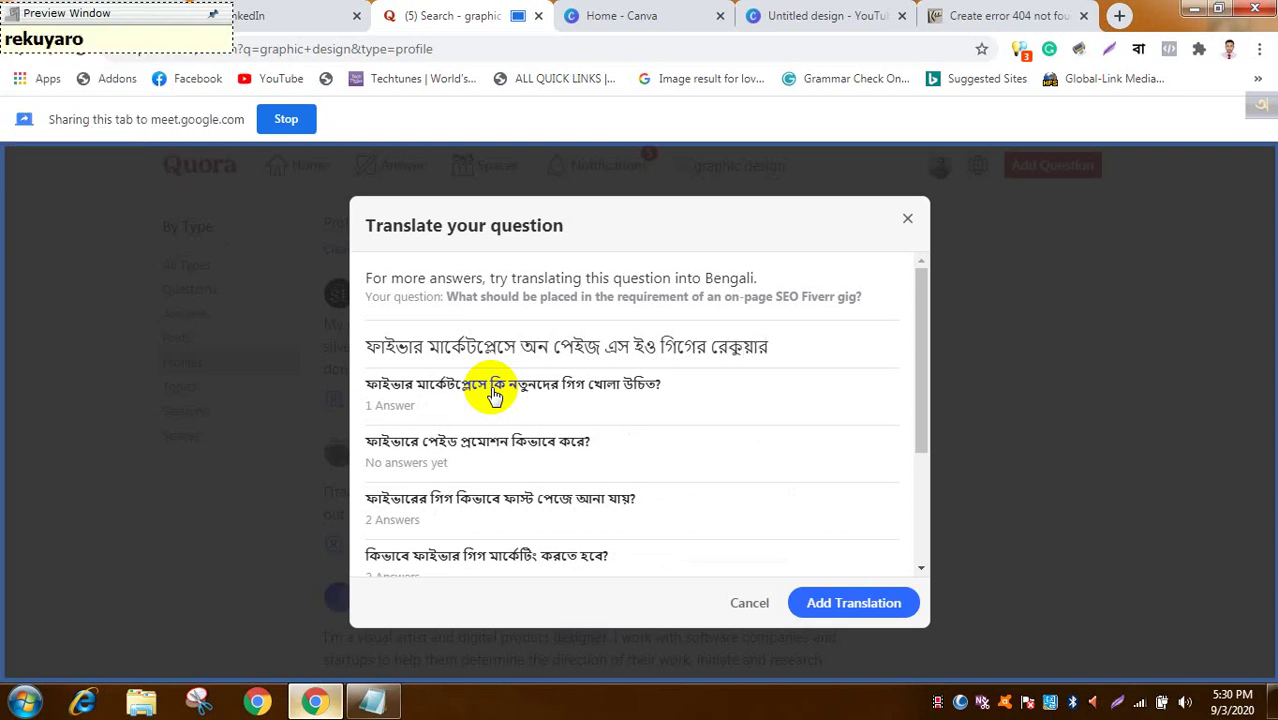
type("menTe ")
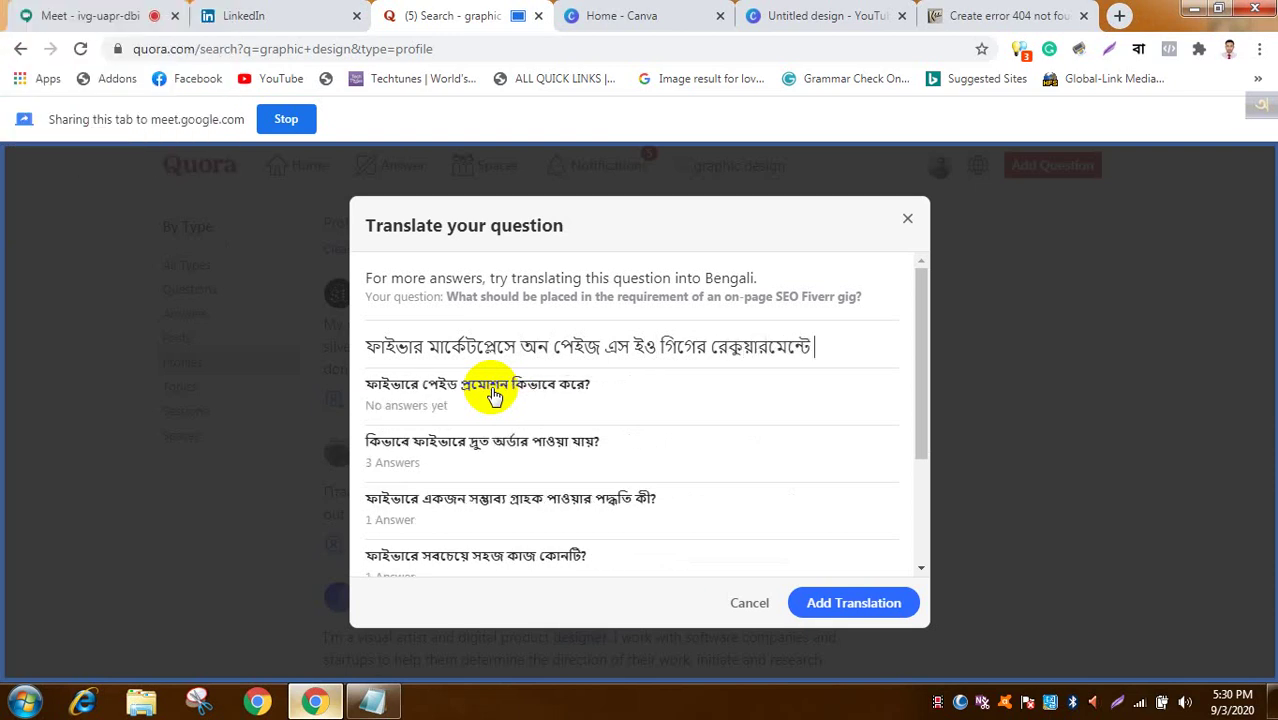
Step: Complete the Bengali translation with "কি দেয়া উচিৎ ?"
type("ki deya uci")
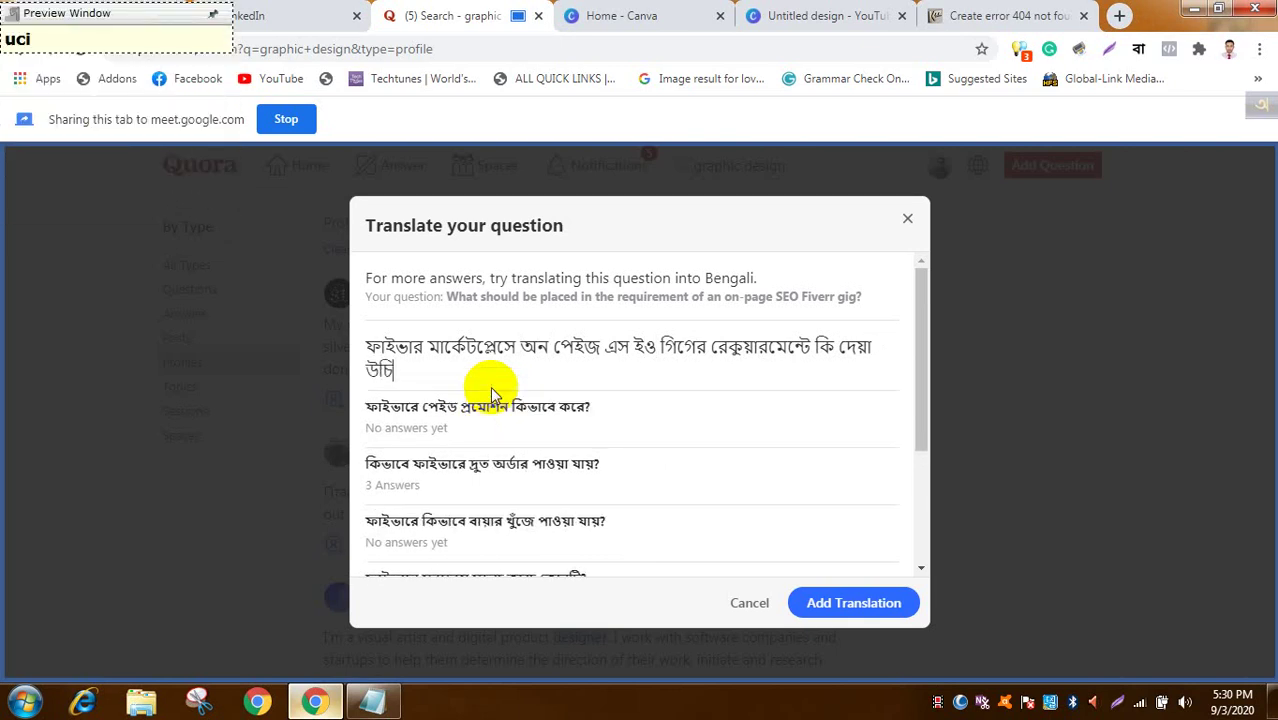
type("T")
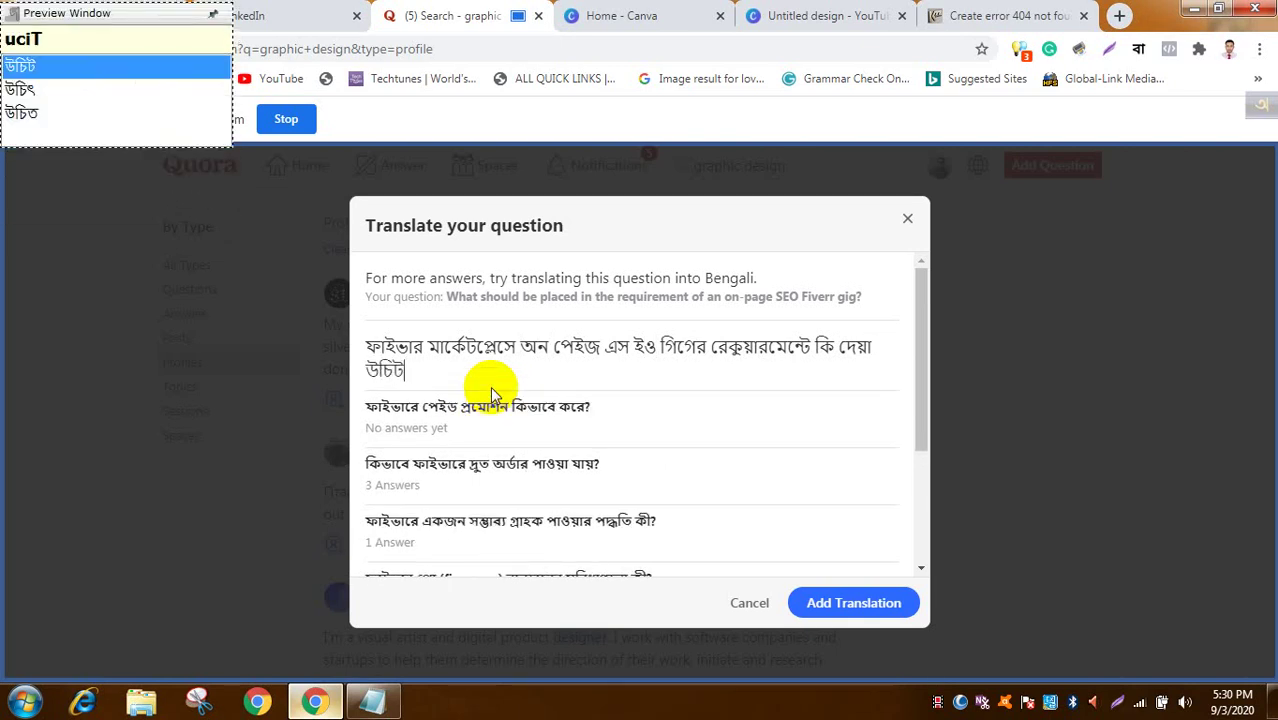
key("BackSpace")
type("t")
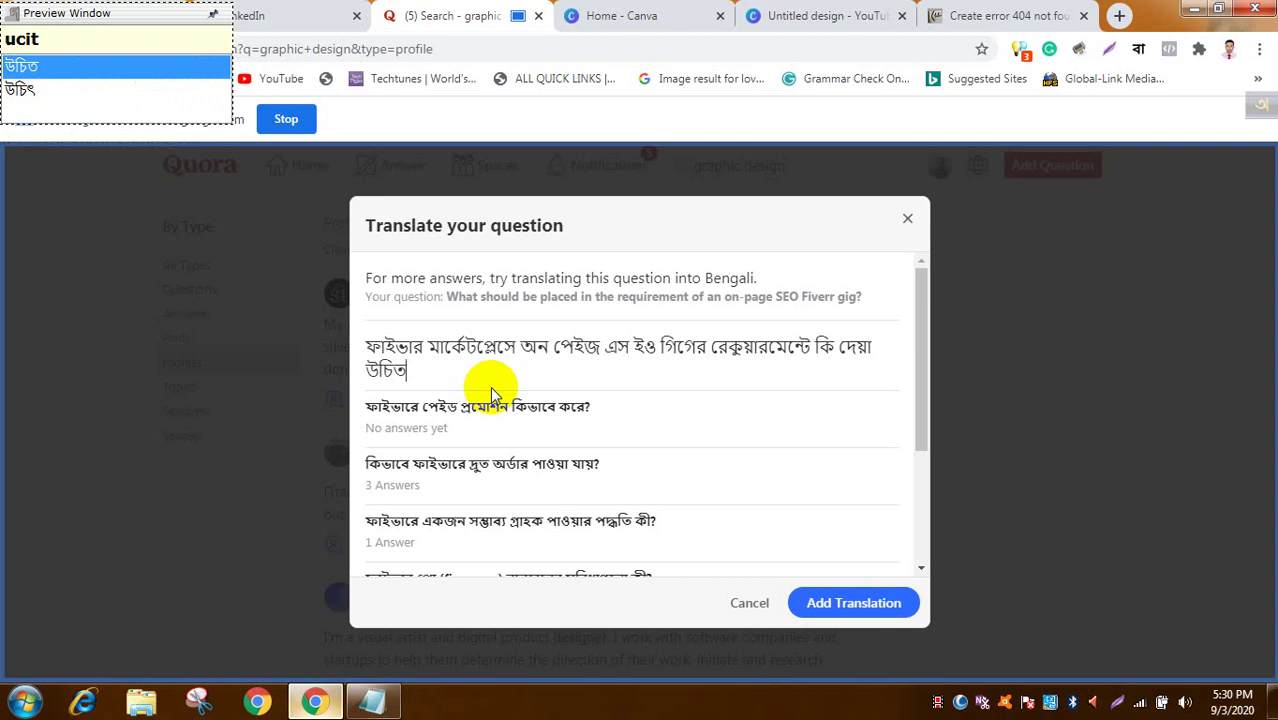
key("Down")
key("space")
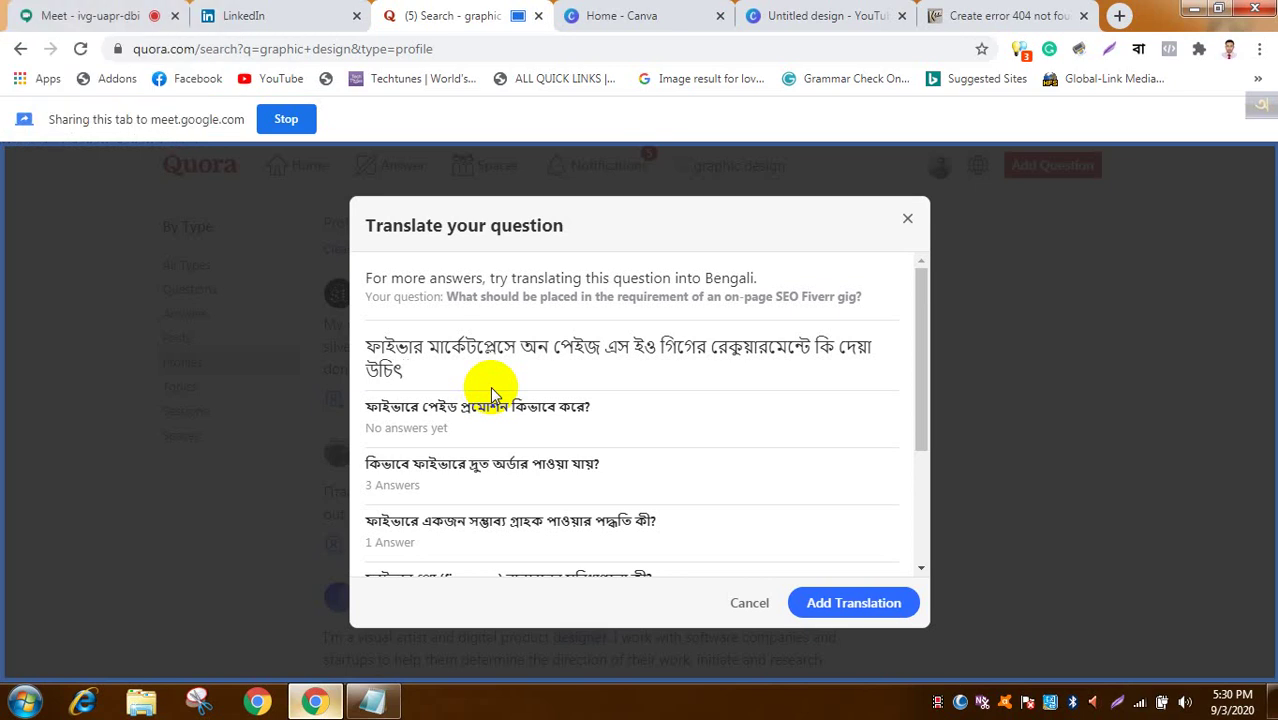
type("?")
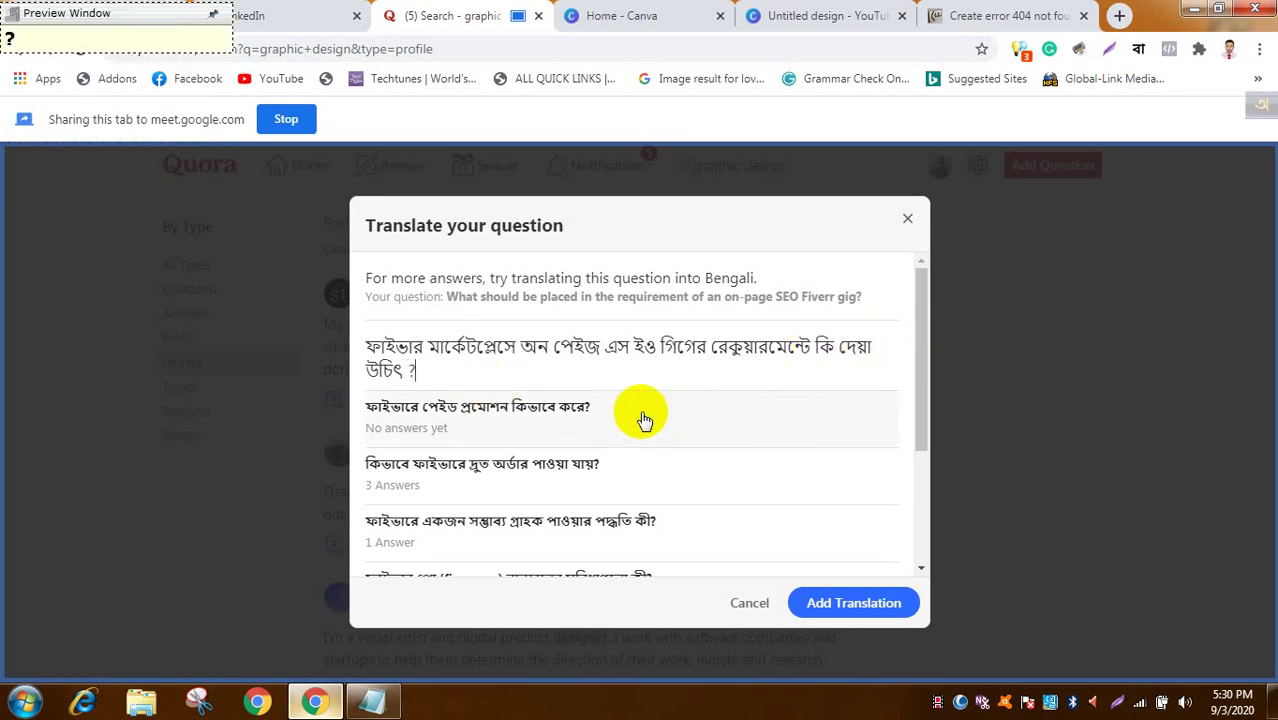
Step: Review the similar Bengali questions suggested below the text and submit the translation without a context link
left_click_drag(842, 385, 921, 292)
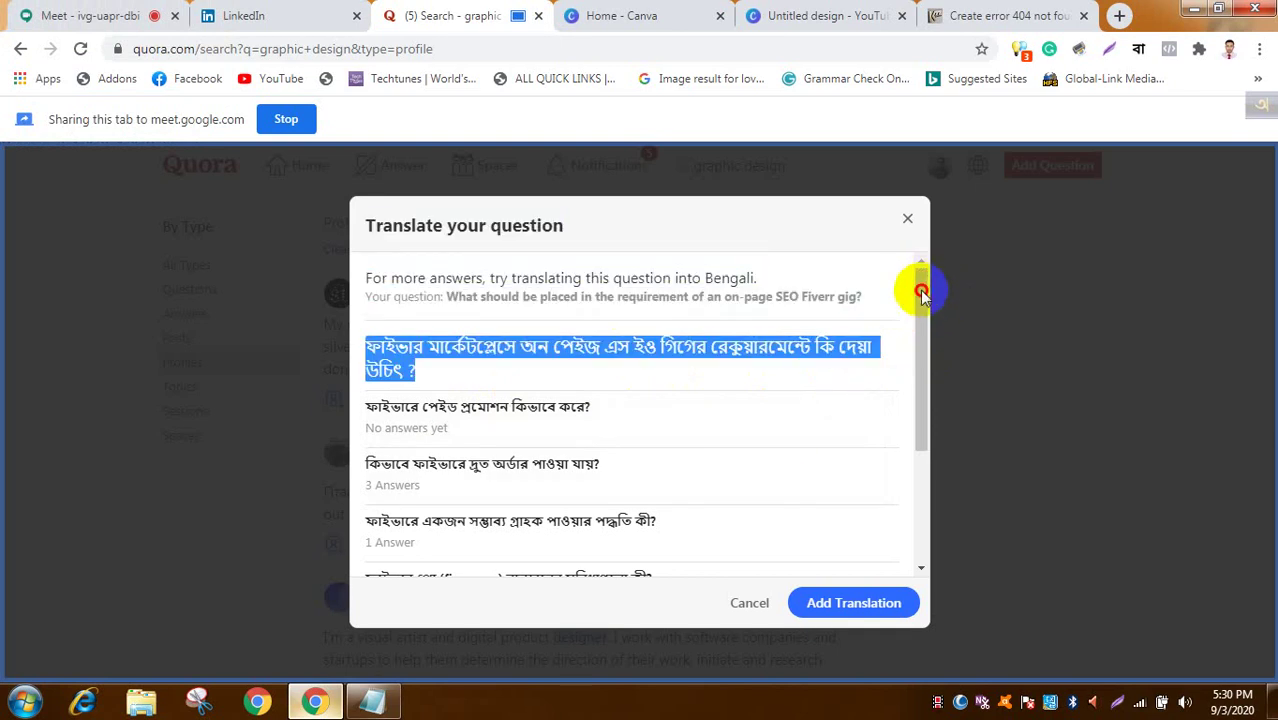
left_click(904, 345)
scroll(923, 385, "down", 1)
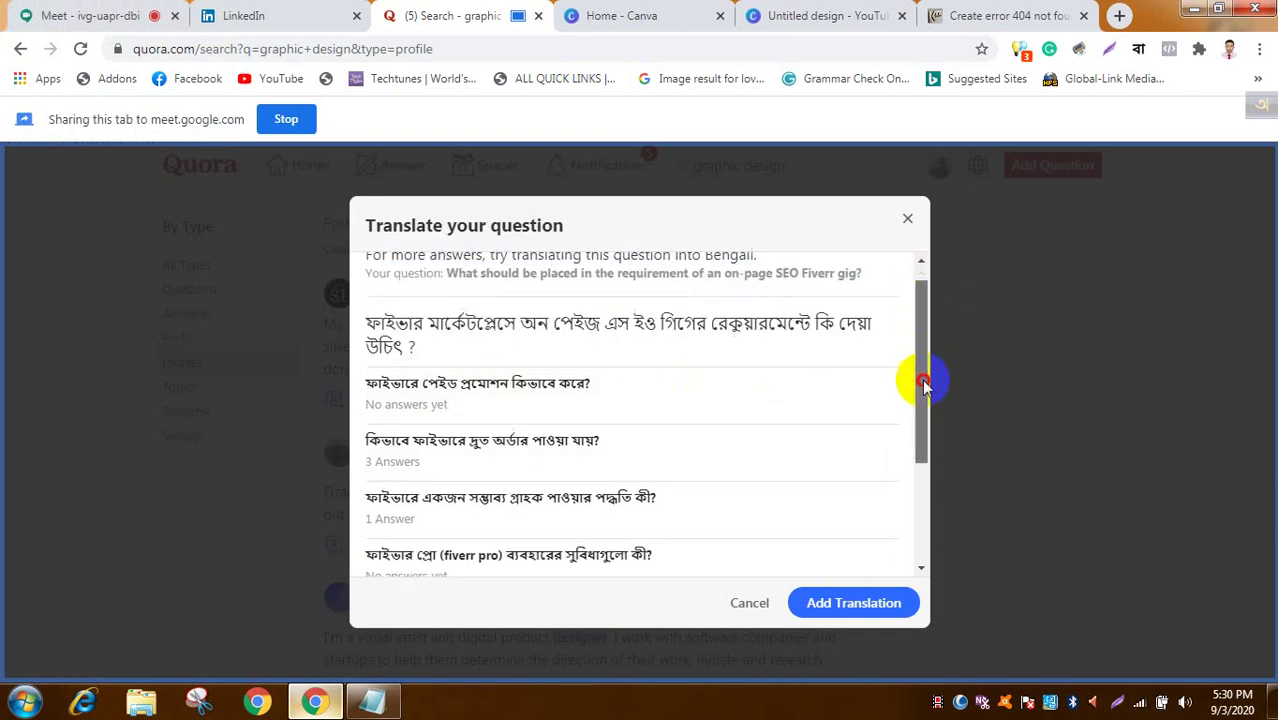
left_click_drag(923, 385, 907, 537)
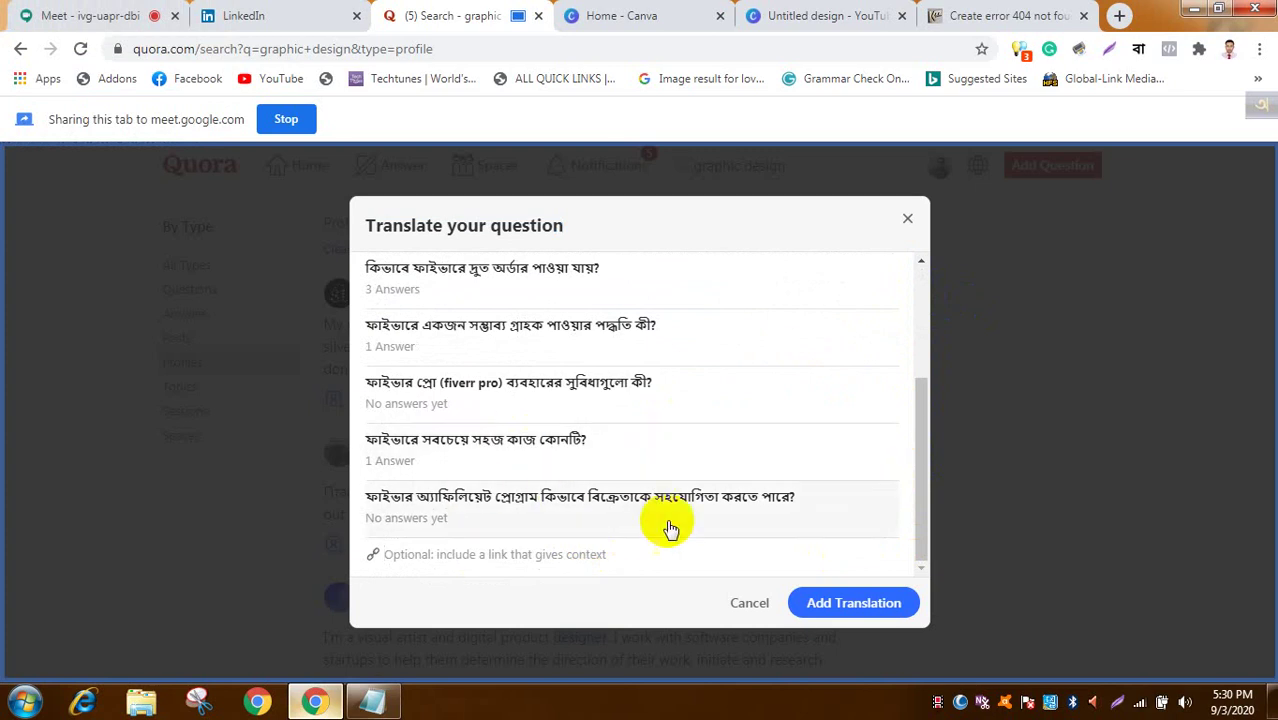
left_click(845, 605)
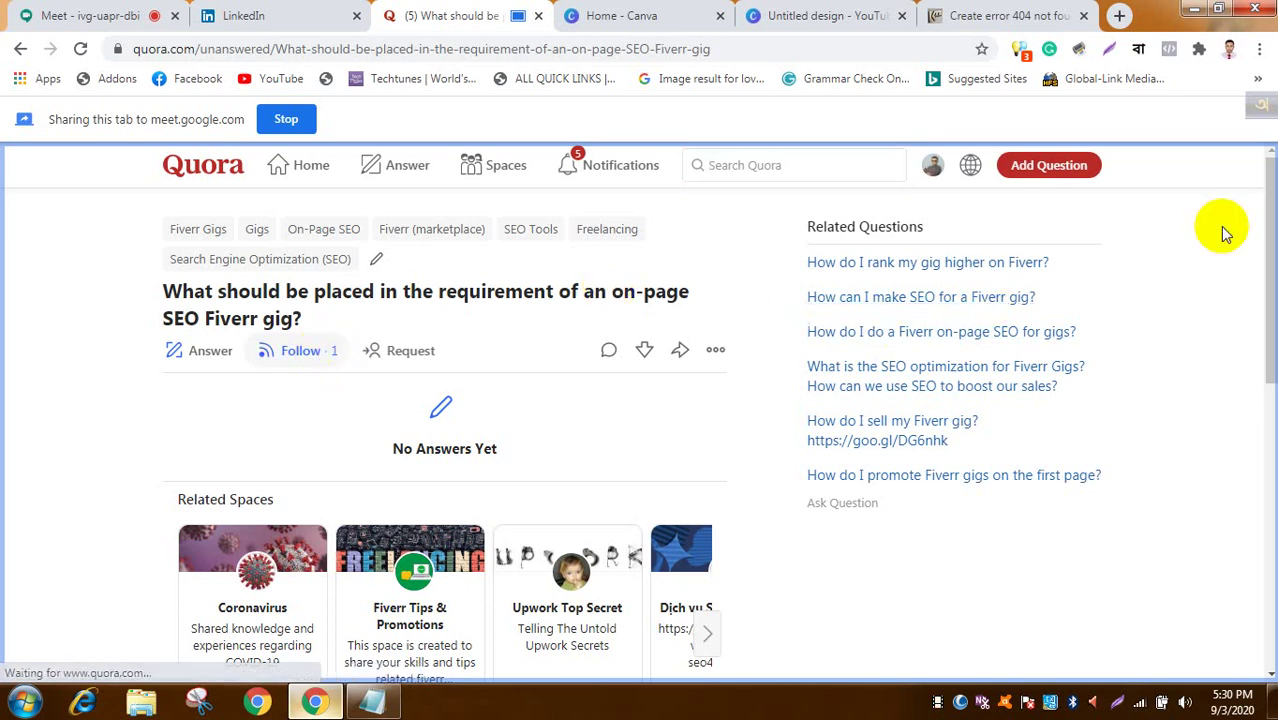
Step: Check the participants in the Google Meet call and return to the Quora question page
mouse_move(1270, 232)
left_mouse_down()
mouse_move(1264, 534)
mouse_move(1266, 255)
left_mouse_up()
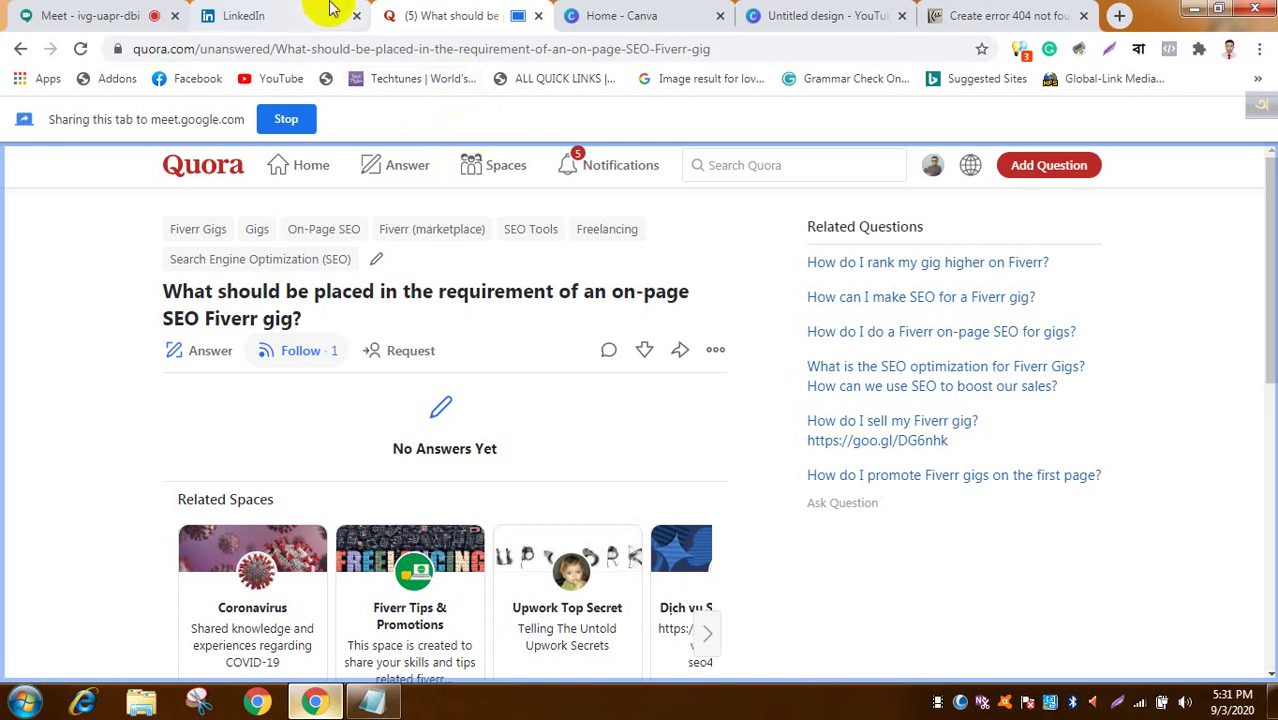
left_click(115, 12)
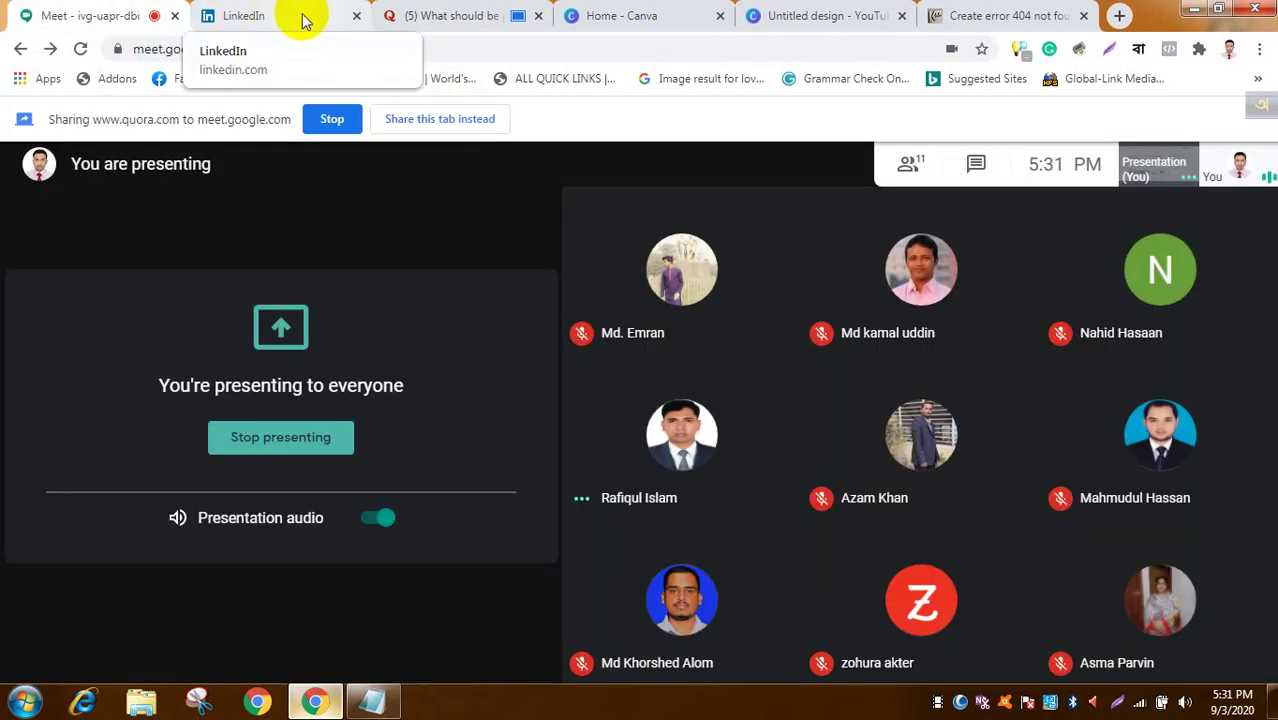
left_click(436, 16)
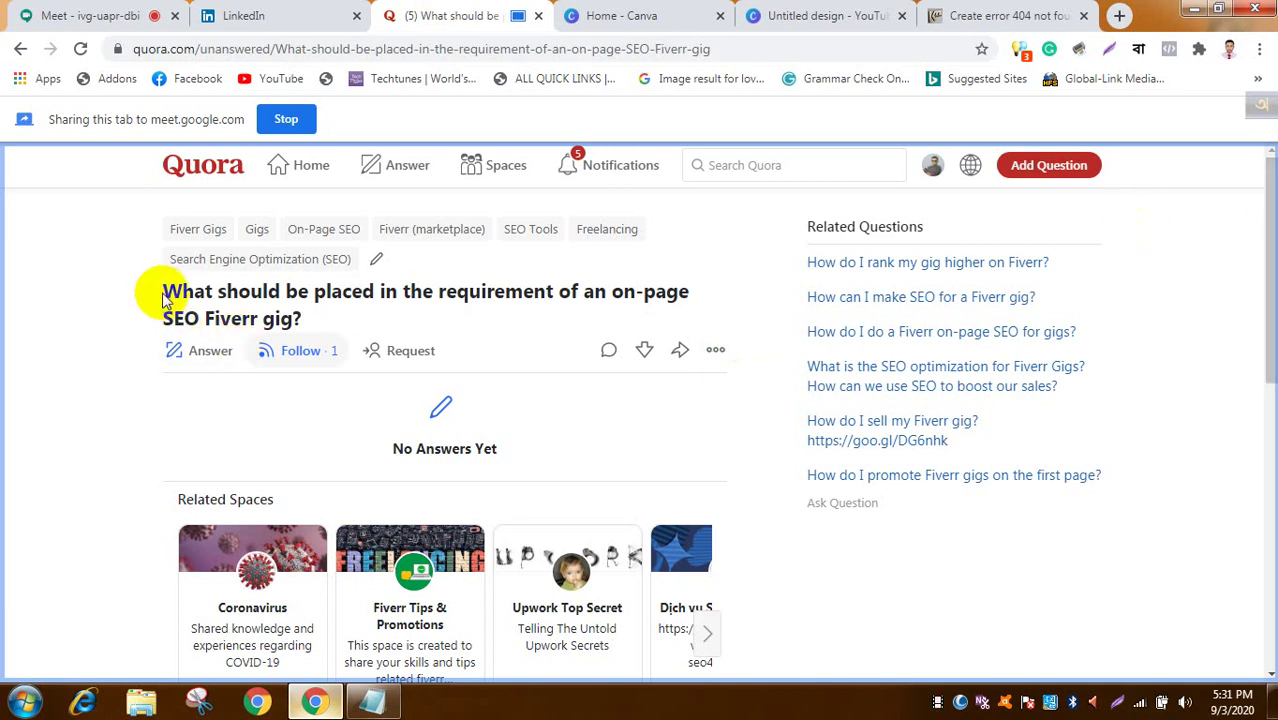
Step: Search Google for the full title of the on-page SEO Fiverr gig question and share the results tab with the meeting
left_click_drag(170, 288, 316, 326)
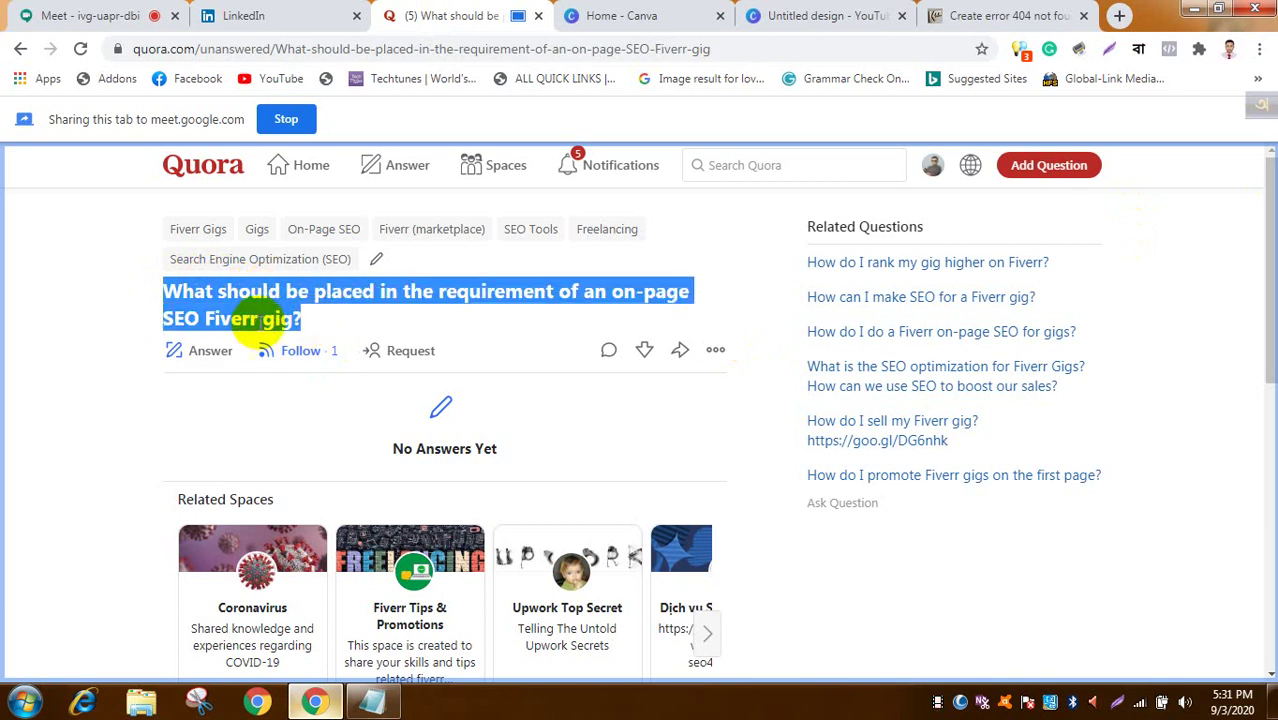
right_click(262, 320)
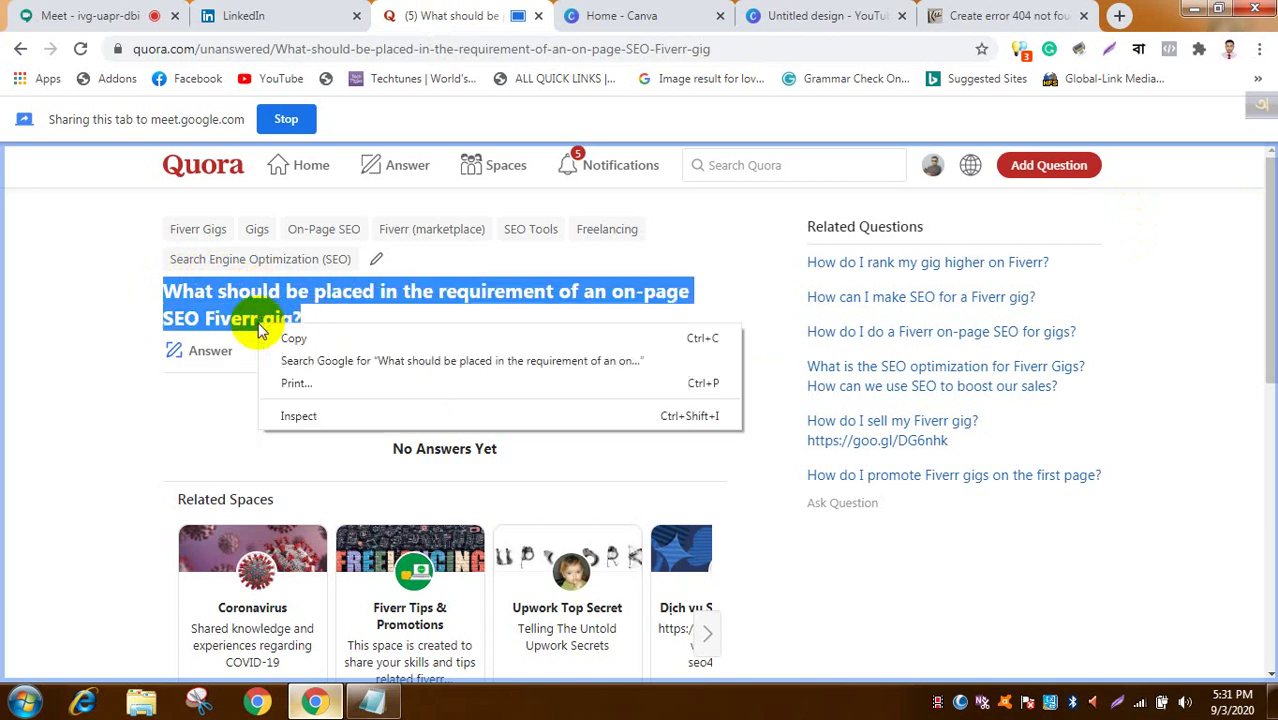
left_click(347, 366)
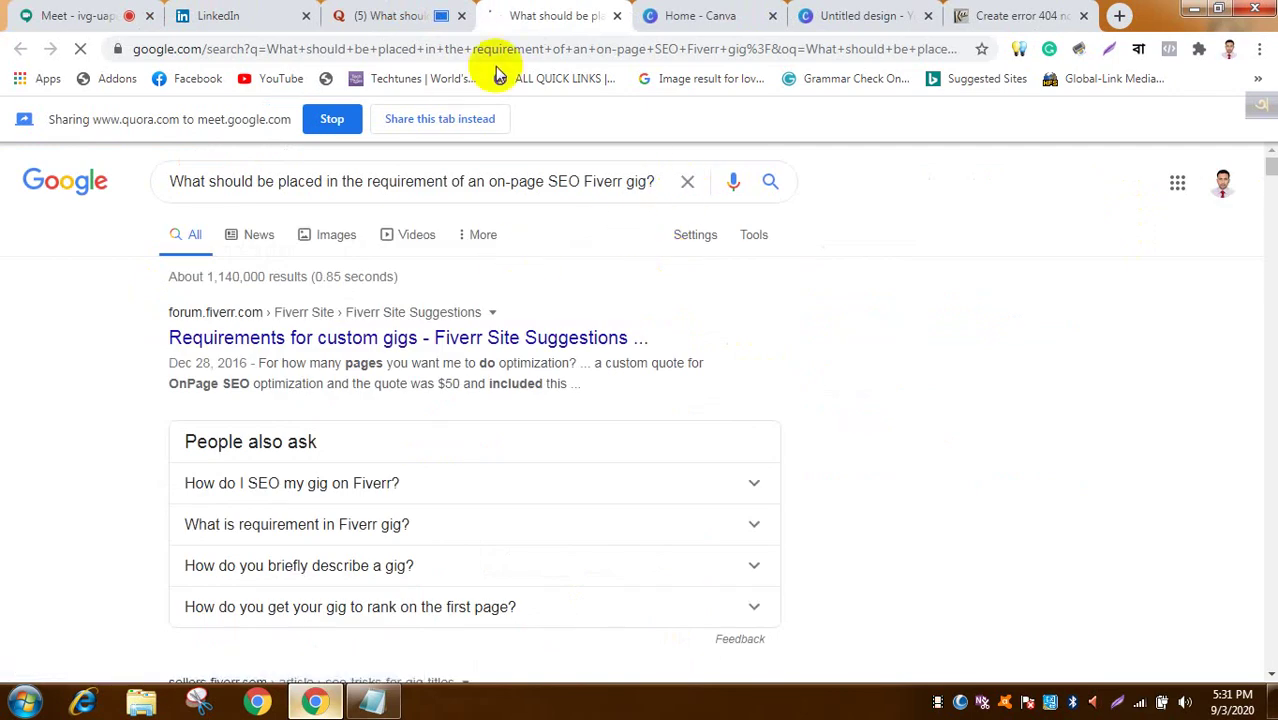
left_click(484, 122)
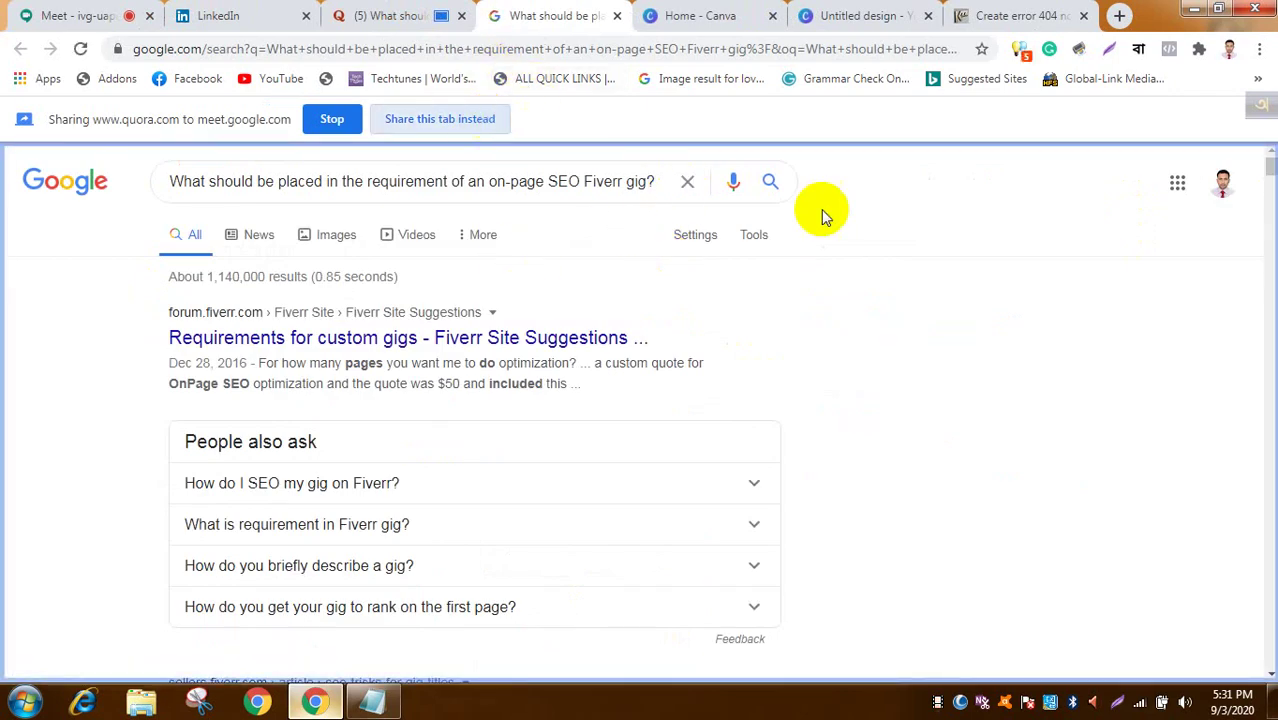
Step: Look through the Google results for the on-page SEO Fiverr gig question, including the Quora entries
scroll(911, 244, "down", 5)
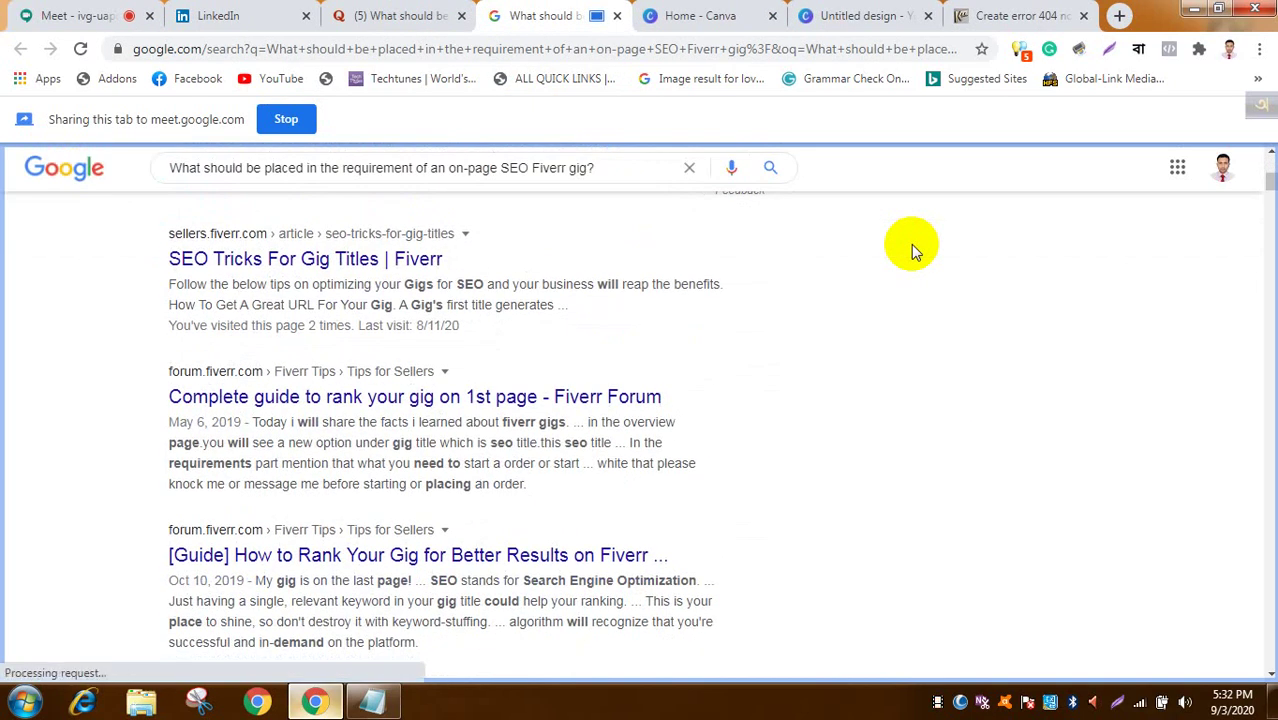
scroll(911, 244, "down", 3)
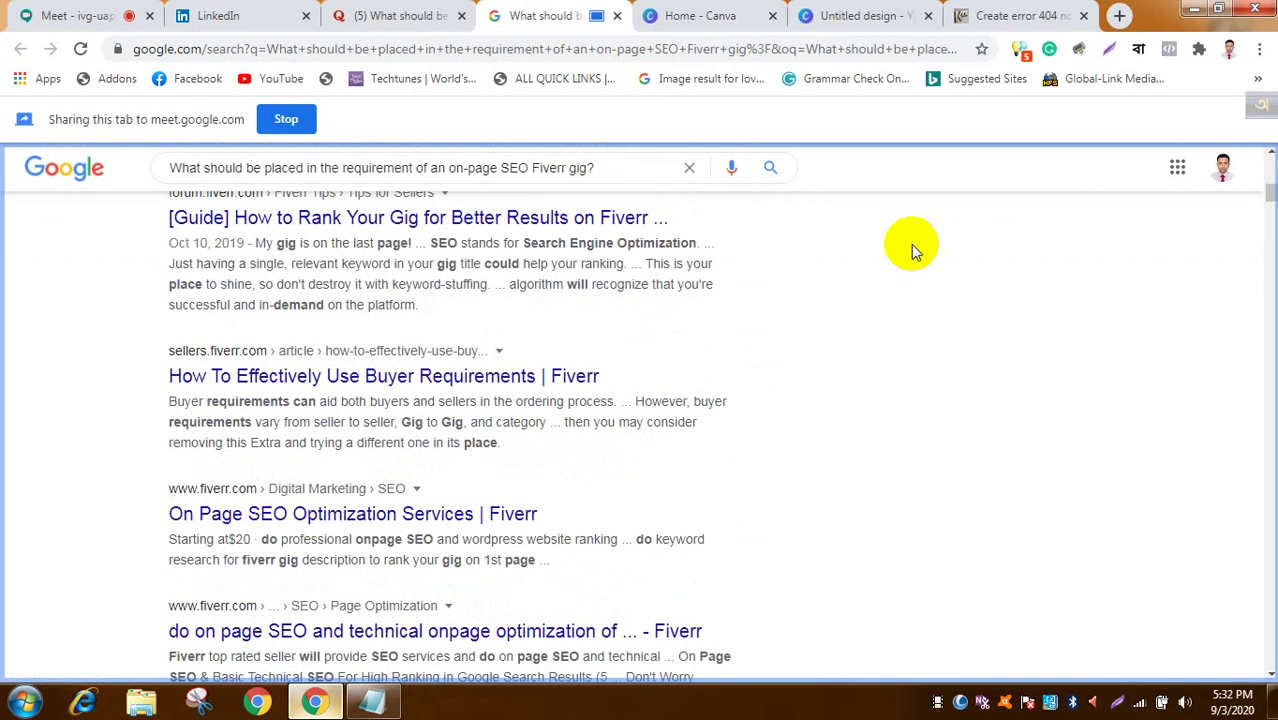
scroll(911, 244, "down", 4)
scroll(911, 244, "down", 6)
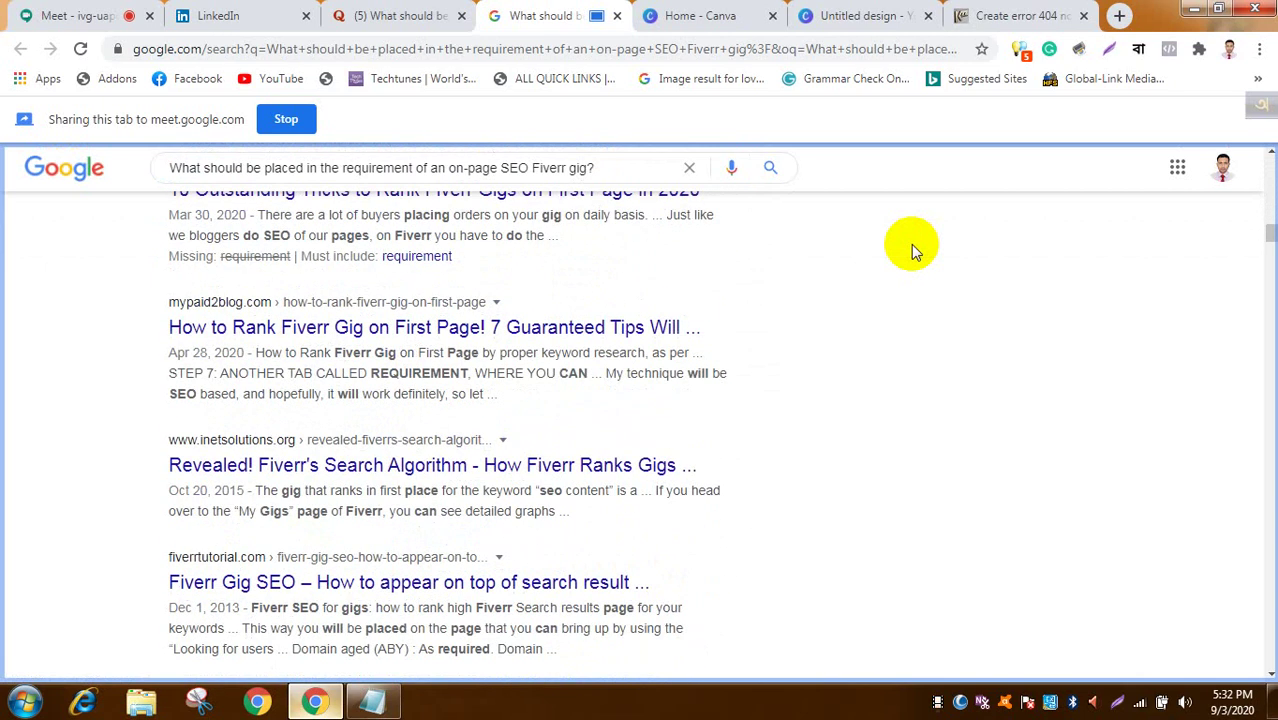
scroll(911, 244, "down", 4)
scroll(911, 244, "down", 7)
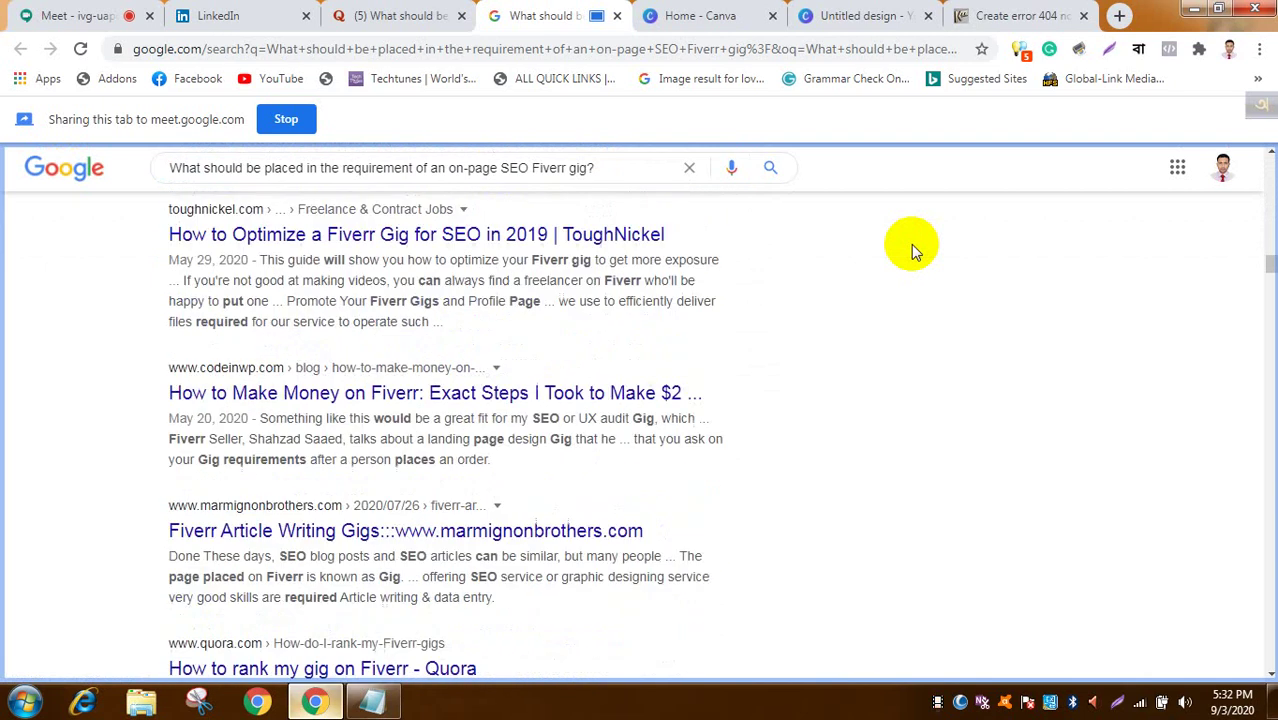
scroll(911, 244, "down", 3)
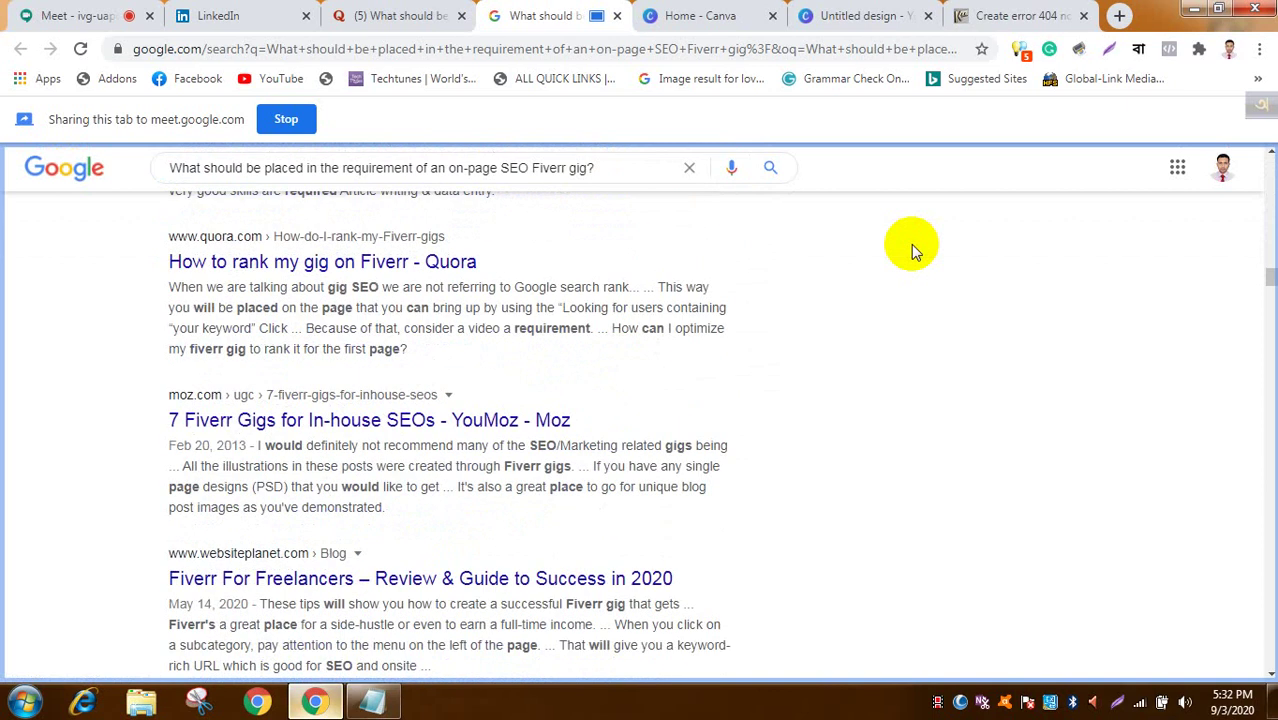
Step: Open the Quora result about ranking a gig on Fiverr and show the comments on its question
scroll(911, 244, "up", 1)
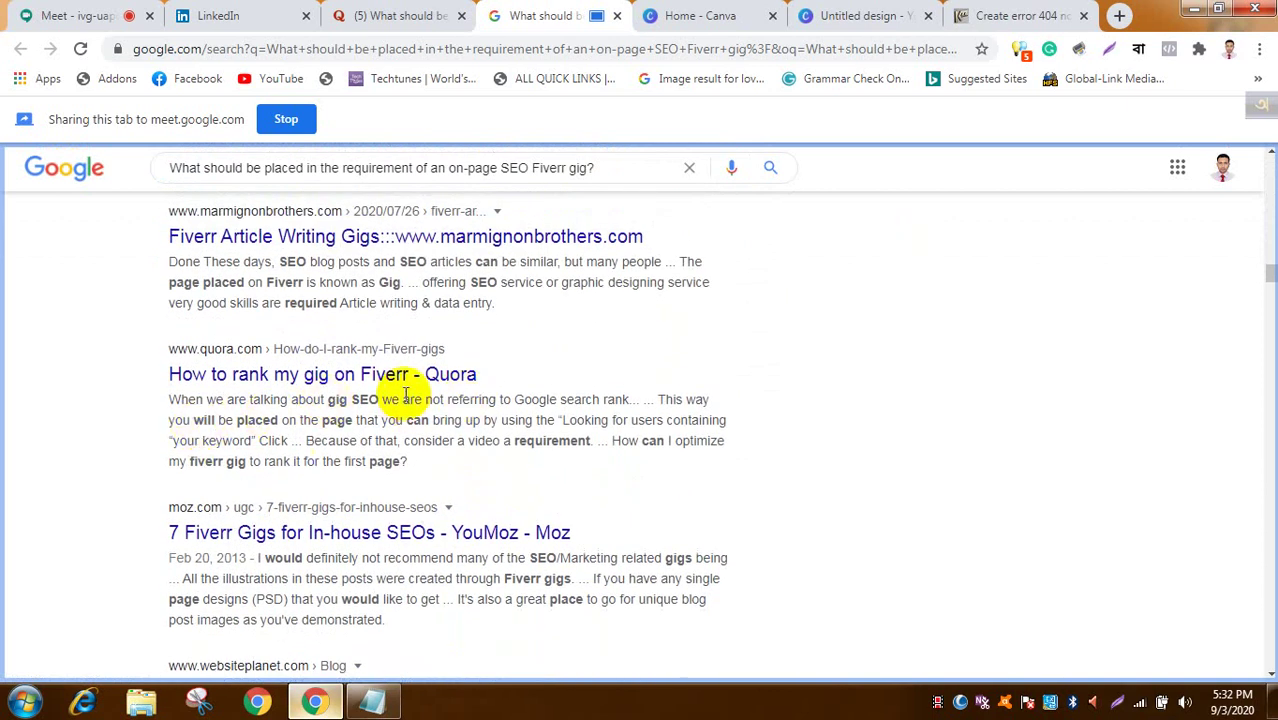
left_click(331, 376)
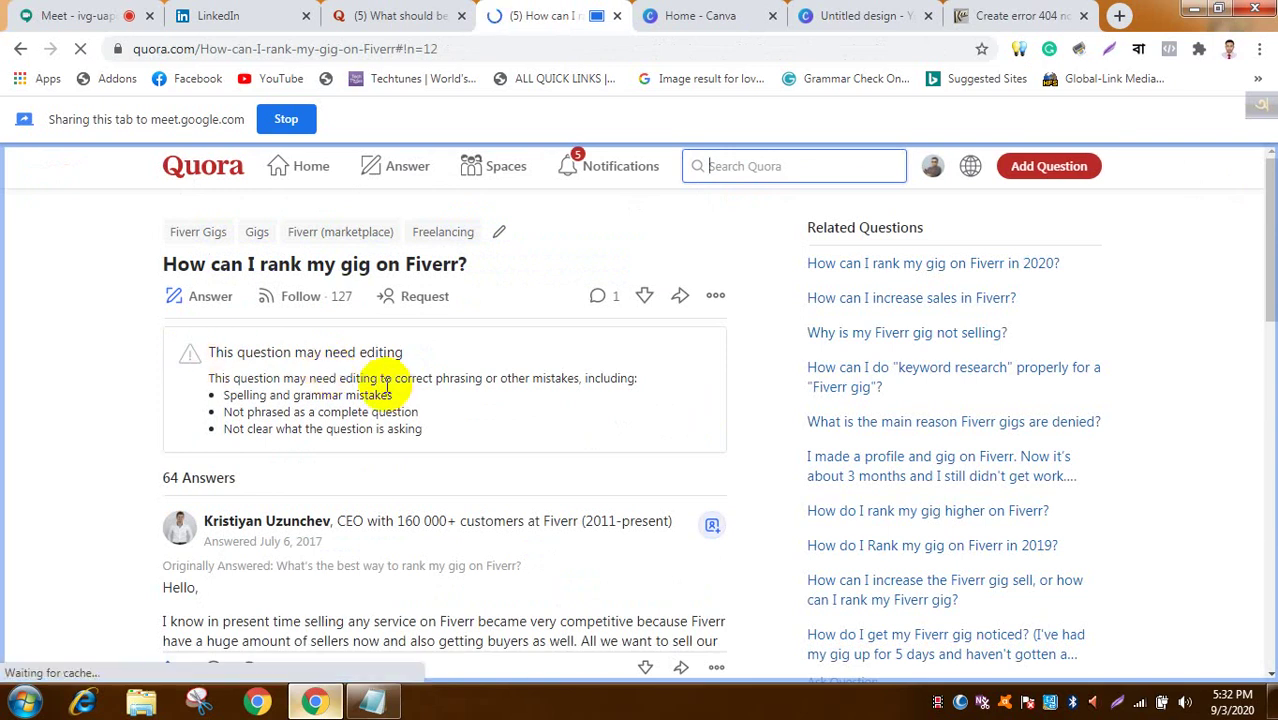
scroll(386, 388, "down", 1)
scroll(386, 388, "up", 1)
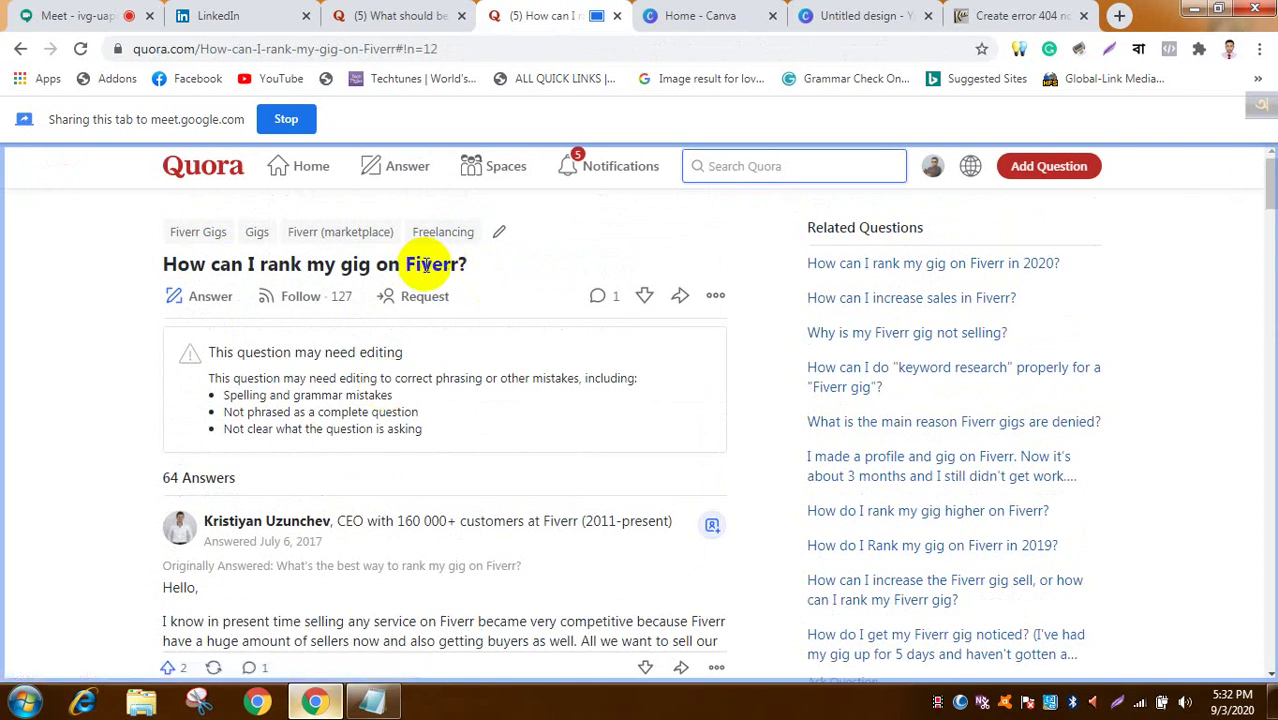
left_click(603, 299)
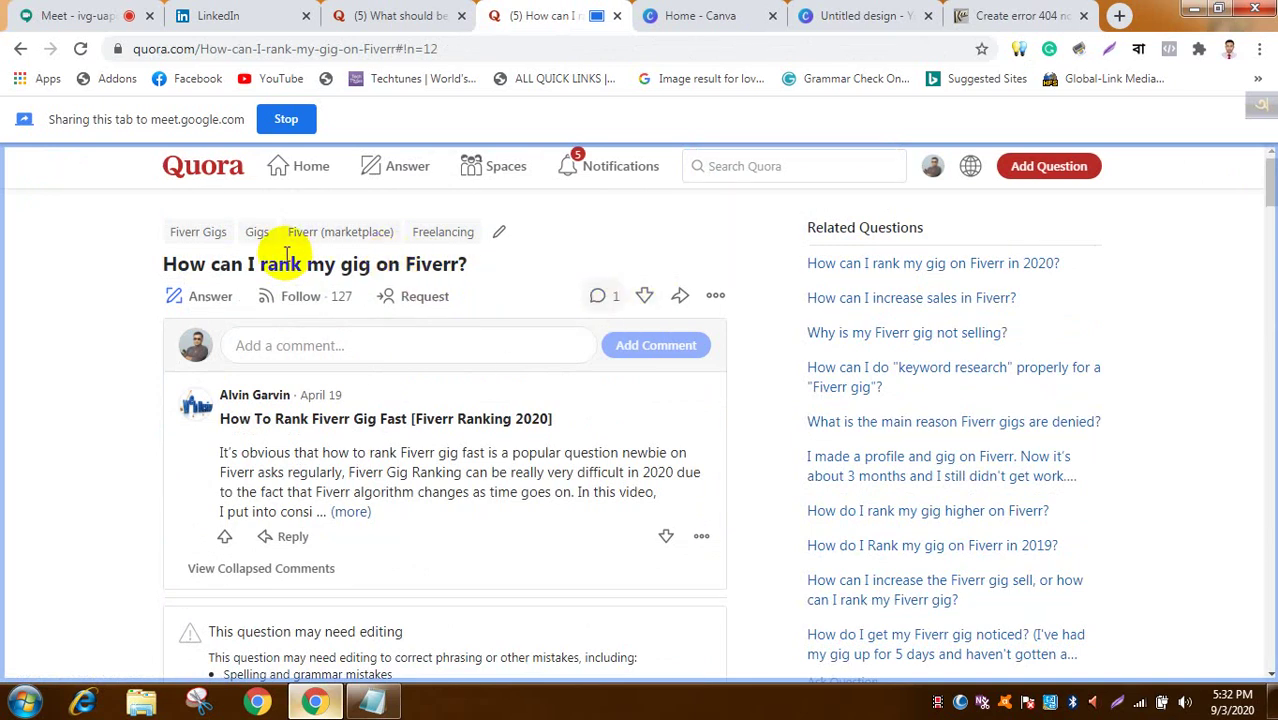
Step: Read through the comment and answers on ranking a Fiverr gig, expanding the first answer in full
scroll(472, 420, "down", 2)
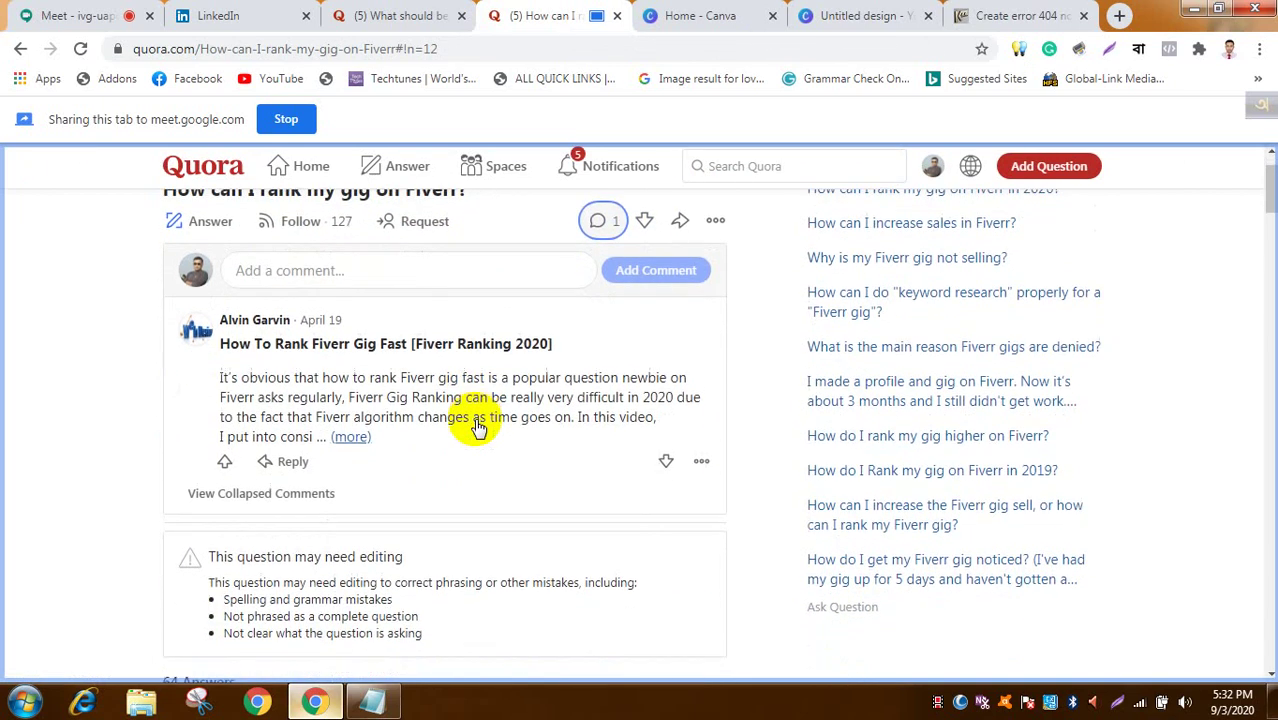
scroll(478, 425, "down", 5)
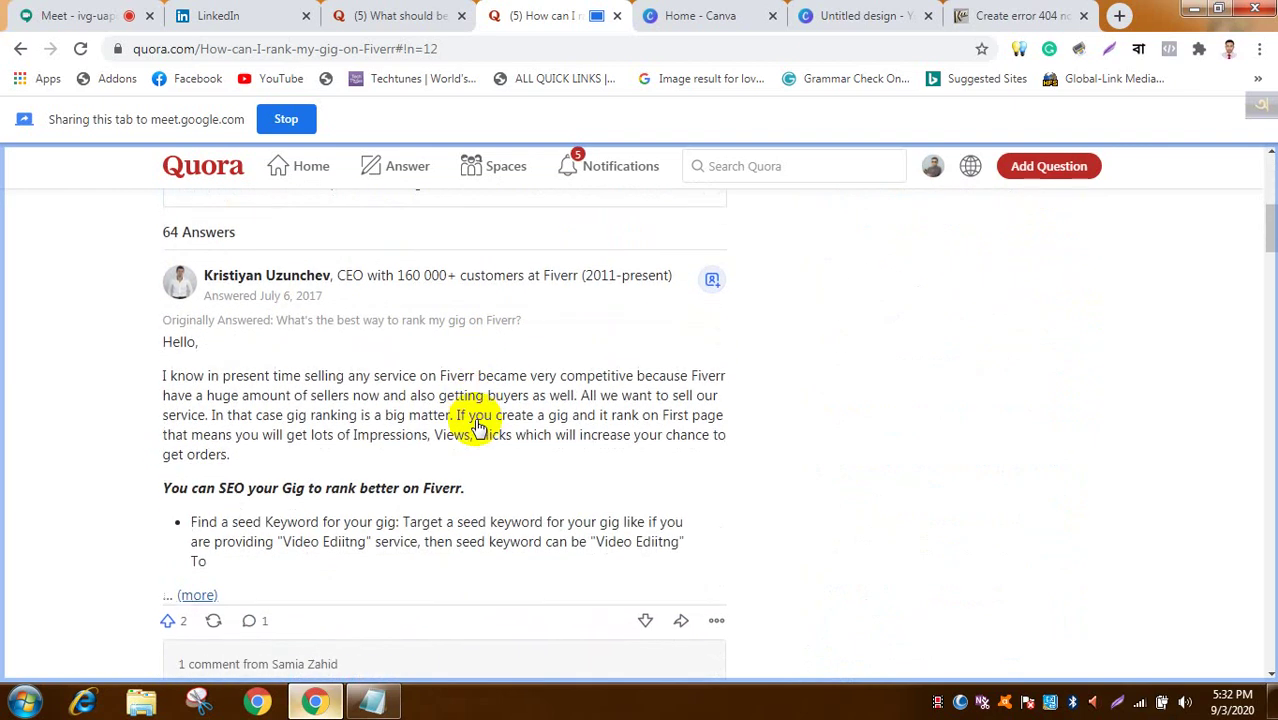
scroll(478, 425, "down", 1)
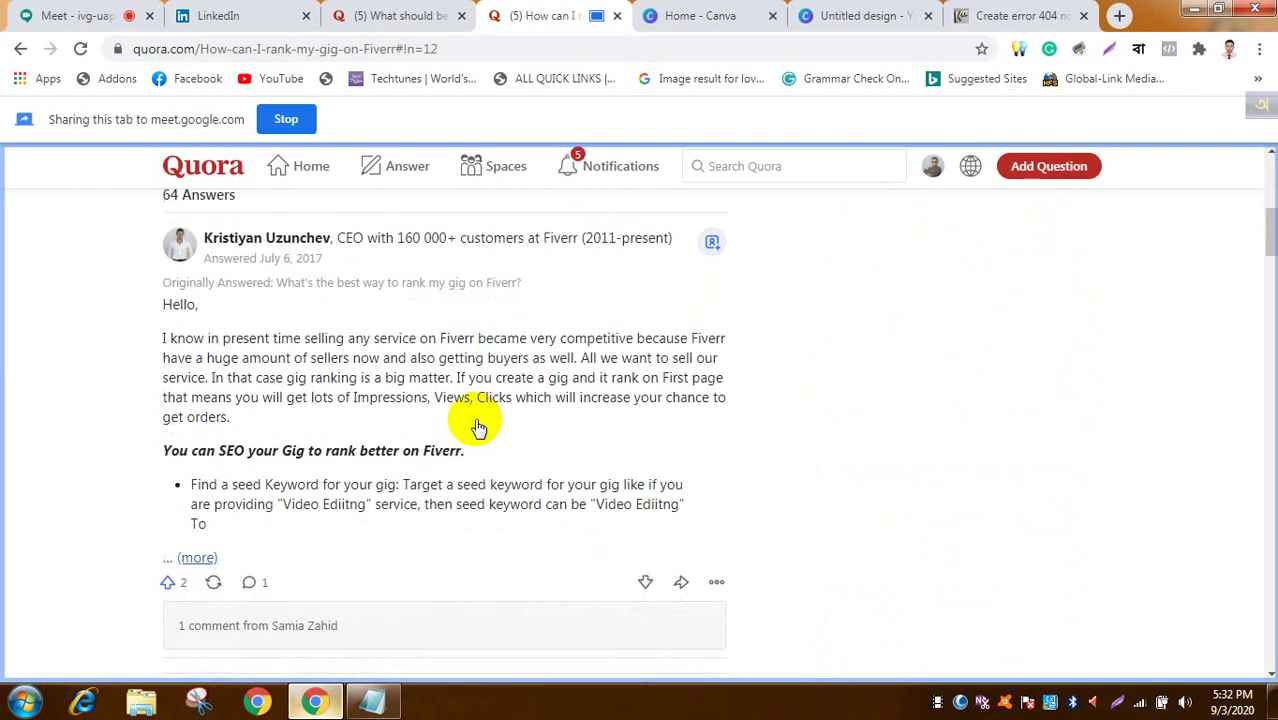
left_click(194, 560)
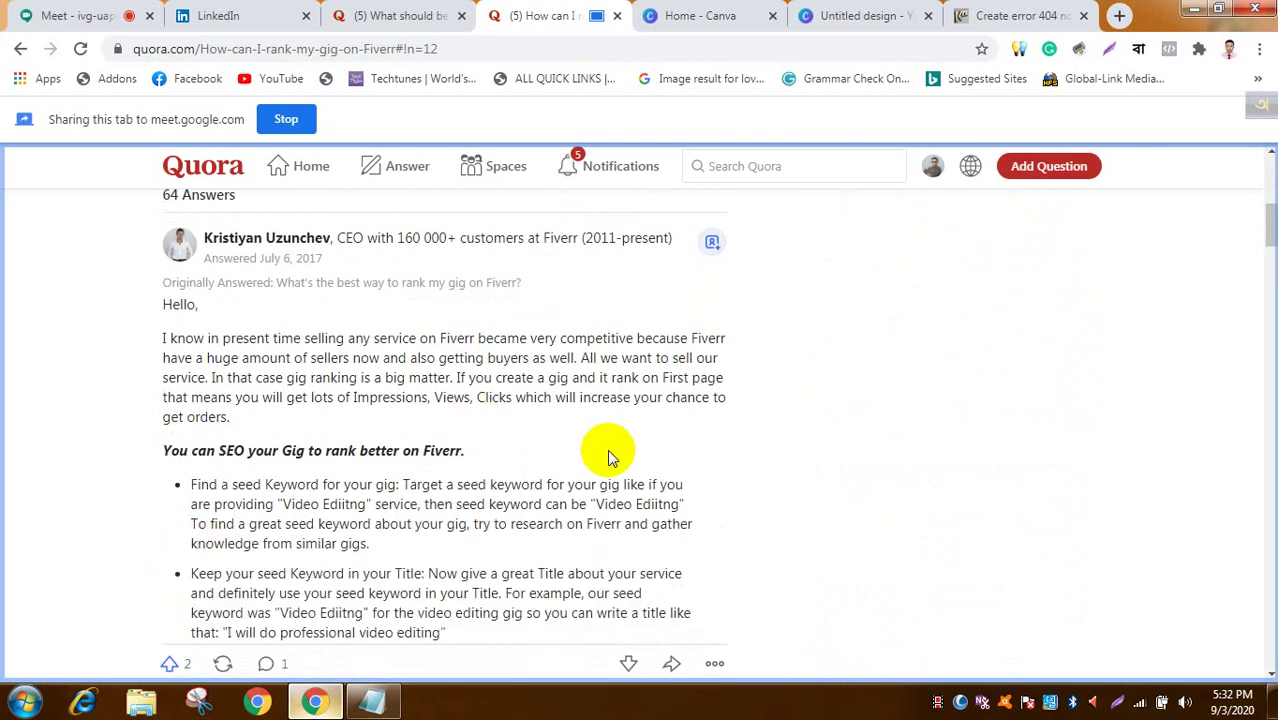
scroll(610, 455, "down", 1)
scroll(610, 458, "down", 5)
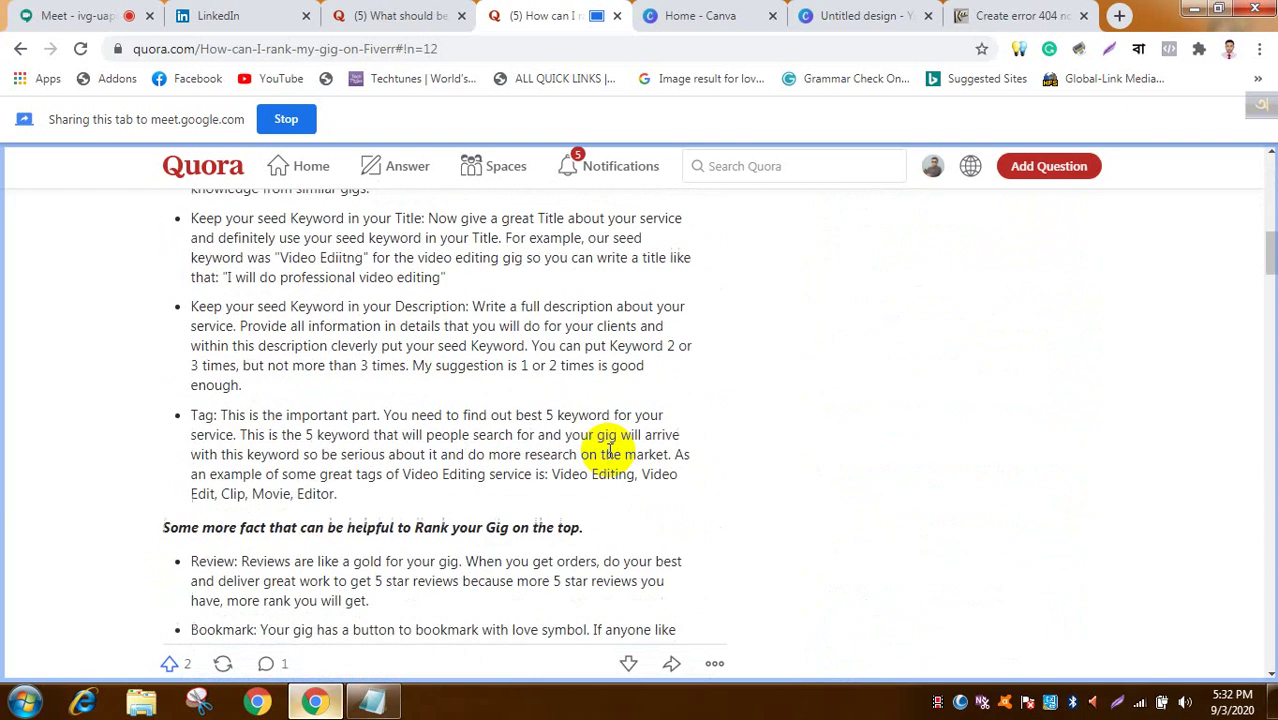
scroll(612, 457, "down", 2)
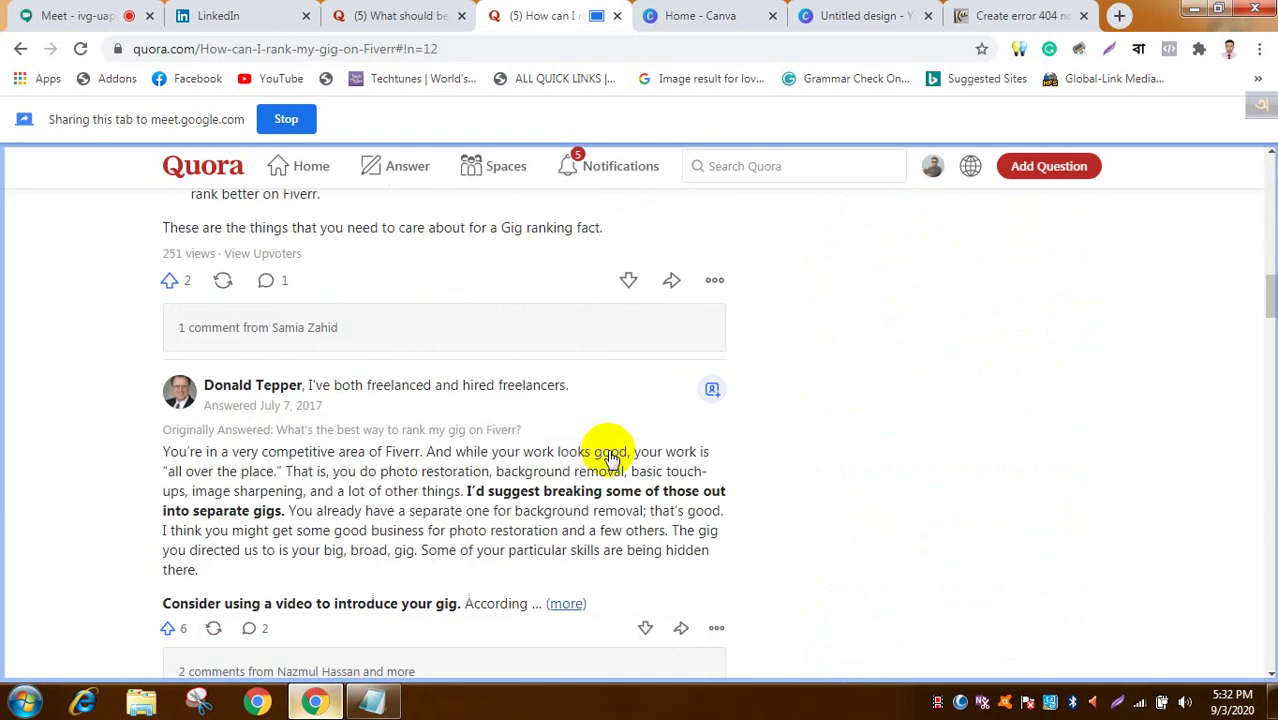
scroll(612, 457, "down", 1)
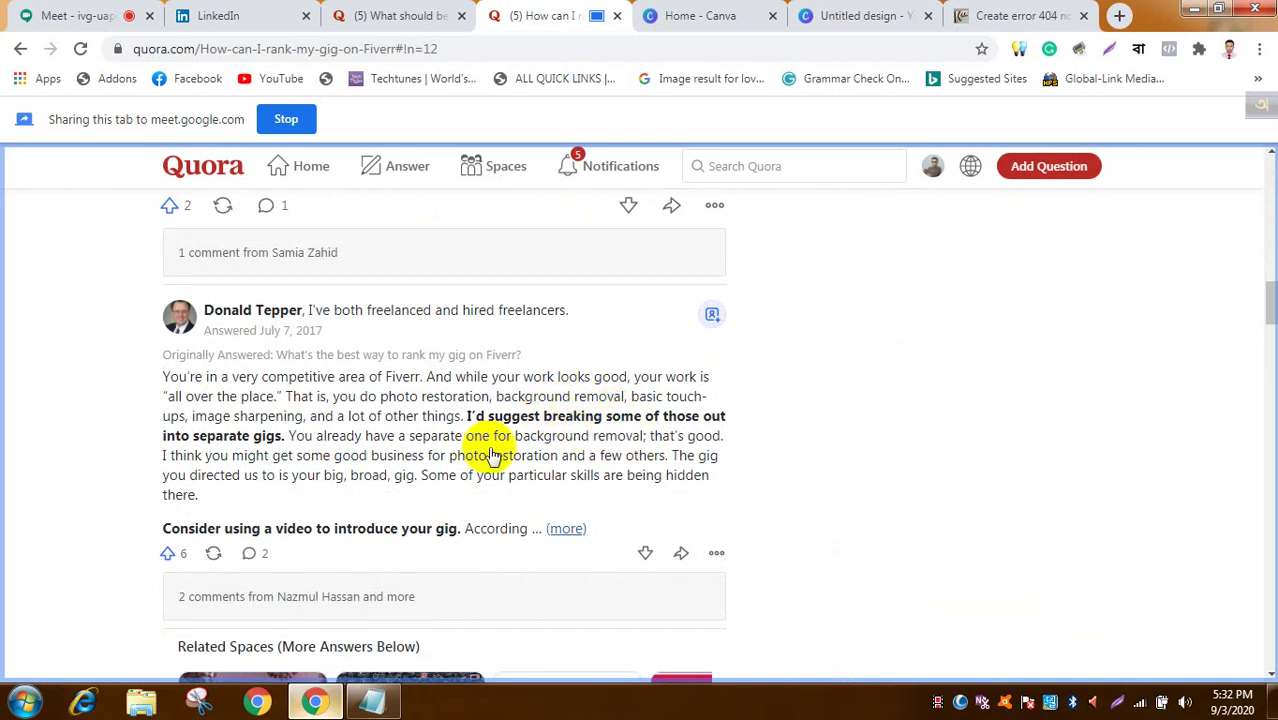
scroll(492, 452, "down", 1)
scroll(492, 452, "up", 10)
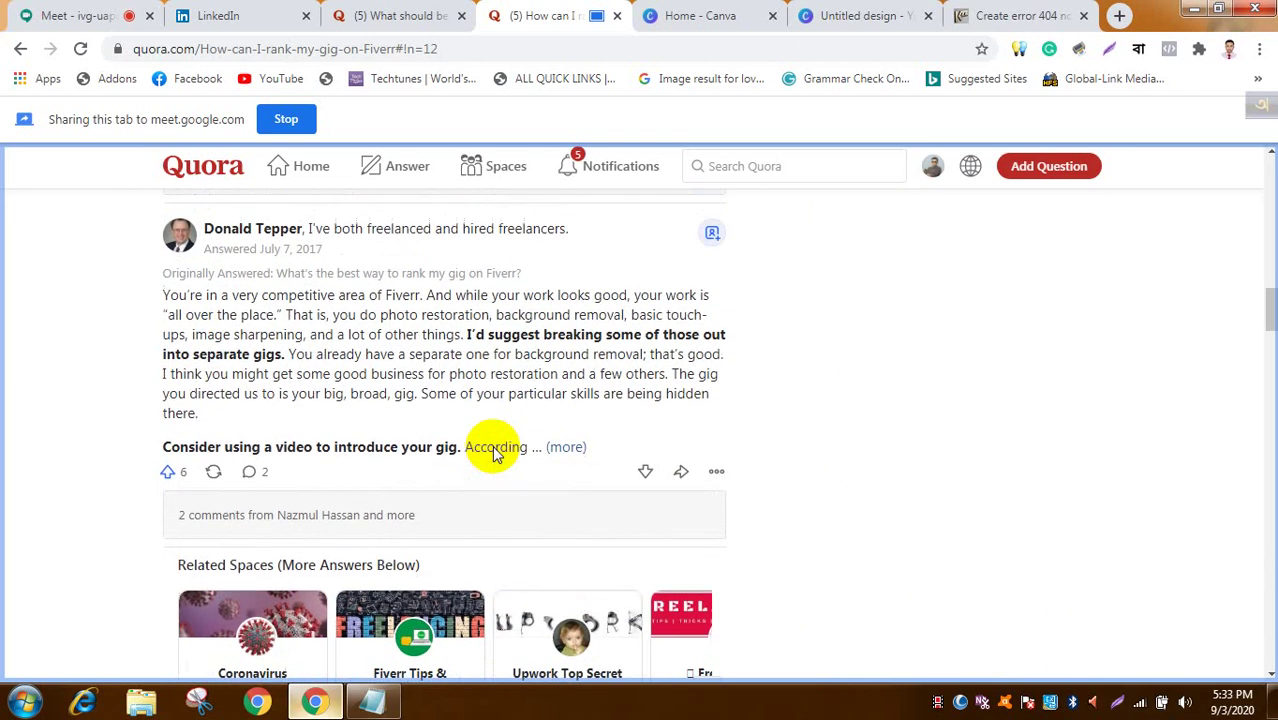
scroll(492, 450, "up", 3)
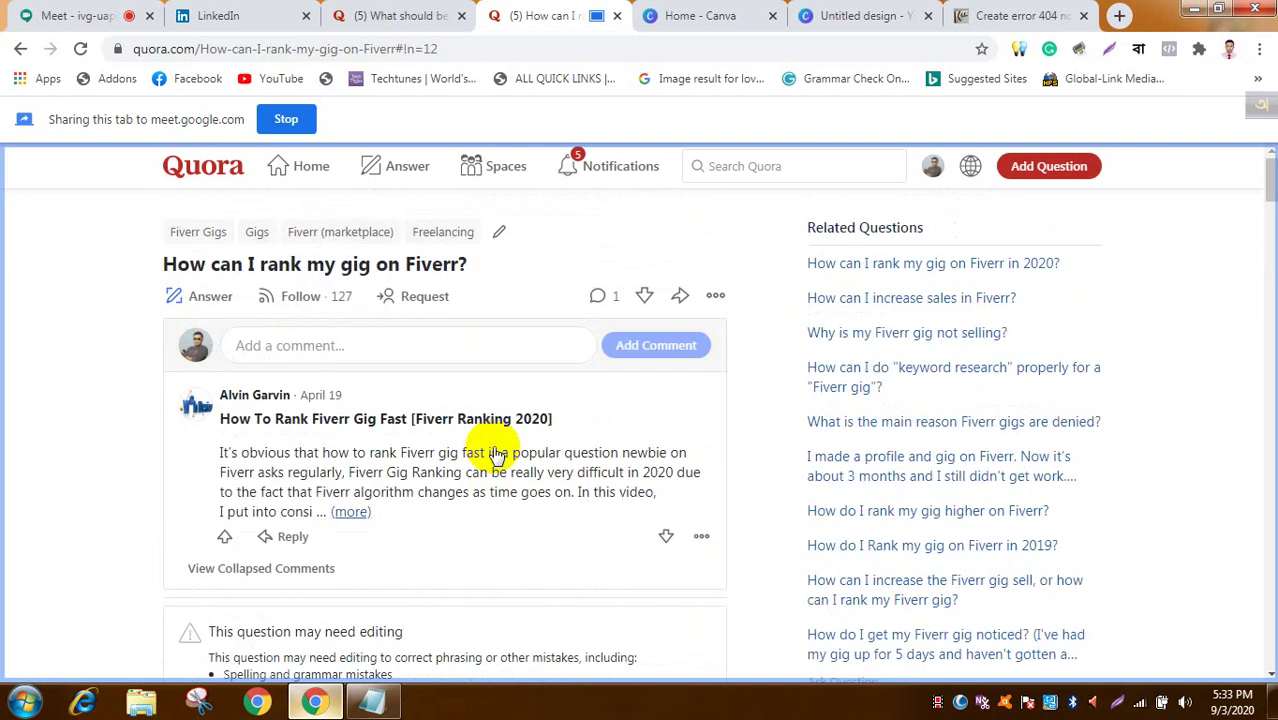
left_click(749, 166)
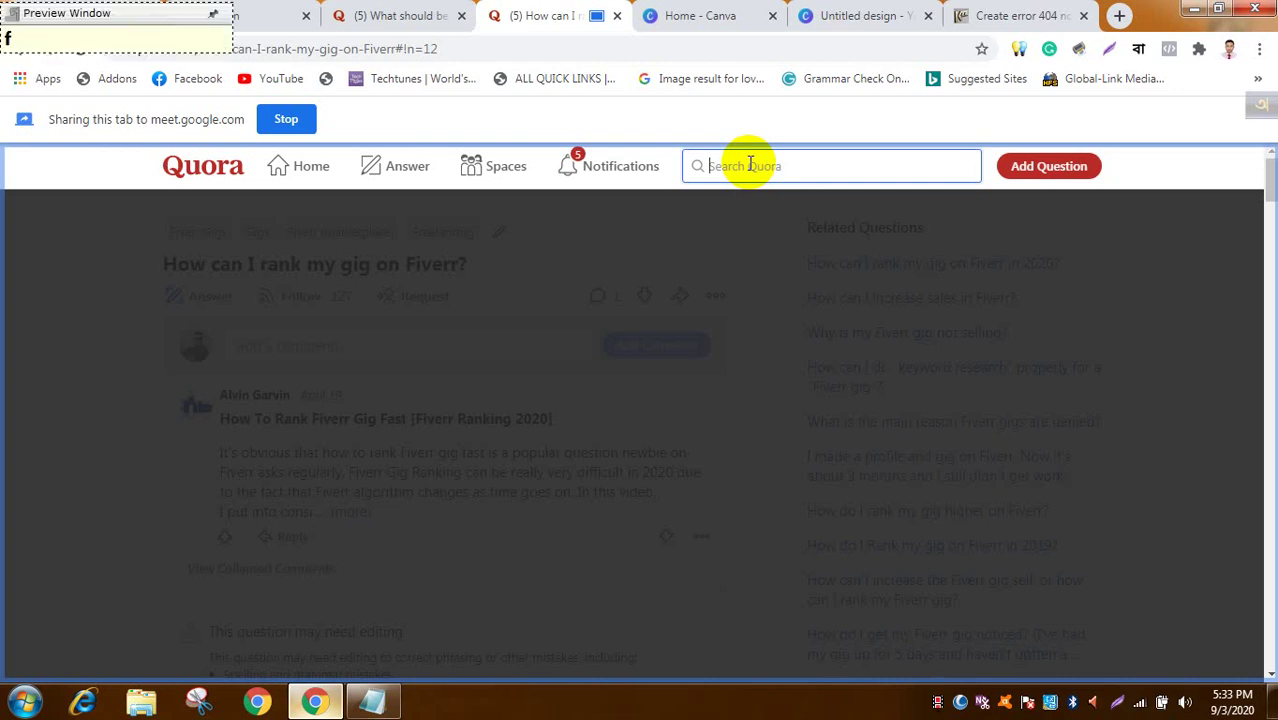
type("Wh")
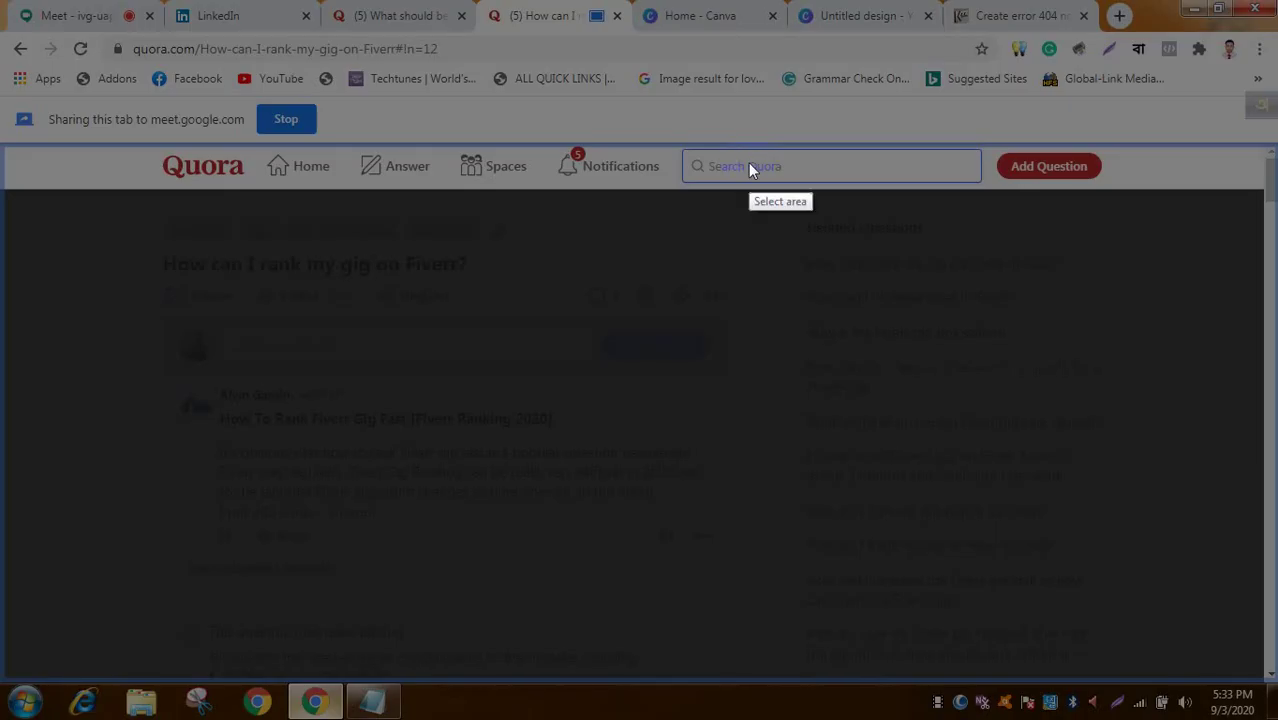
left_click_drag(770, 160, 797, 240)
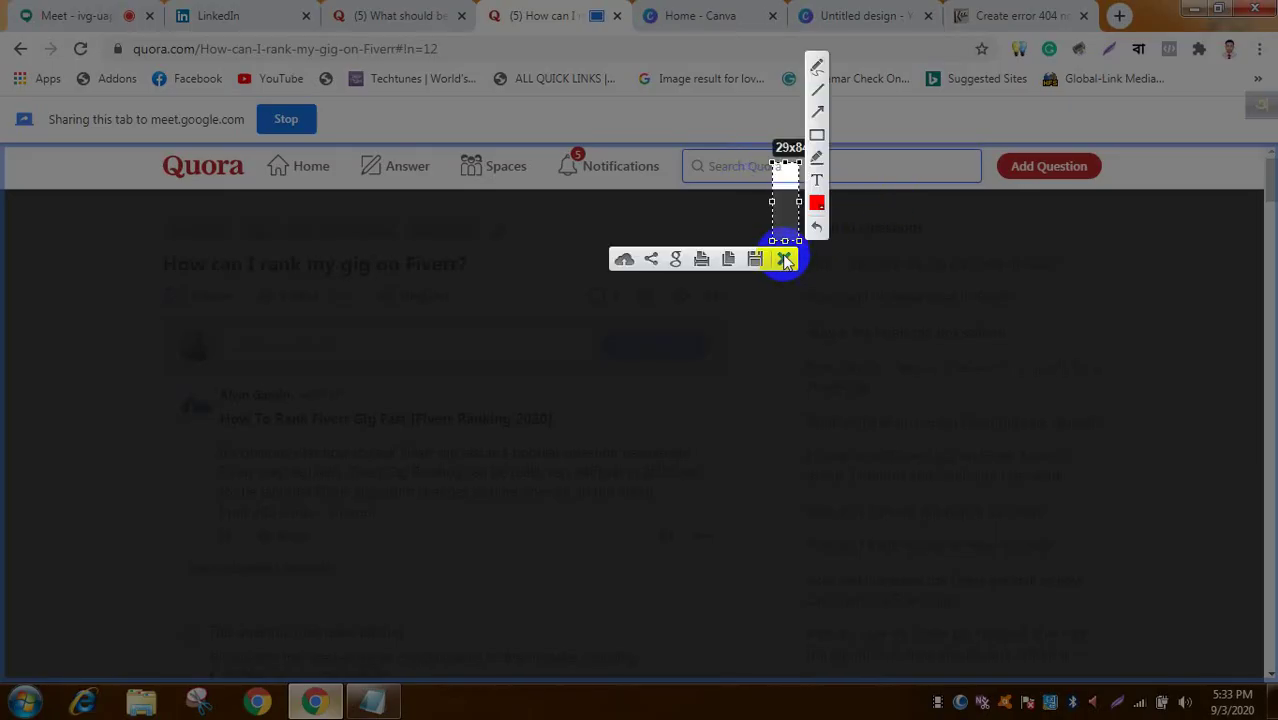
left_click(784, 262)
Step: Search Quora for the Bengali phrase "ফাইভারে গিগ রেংক"
type("ফা")
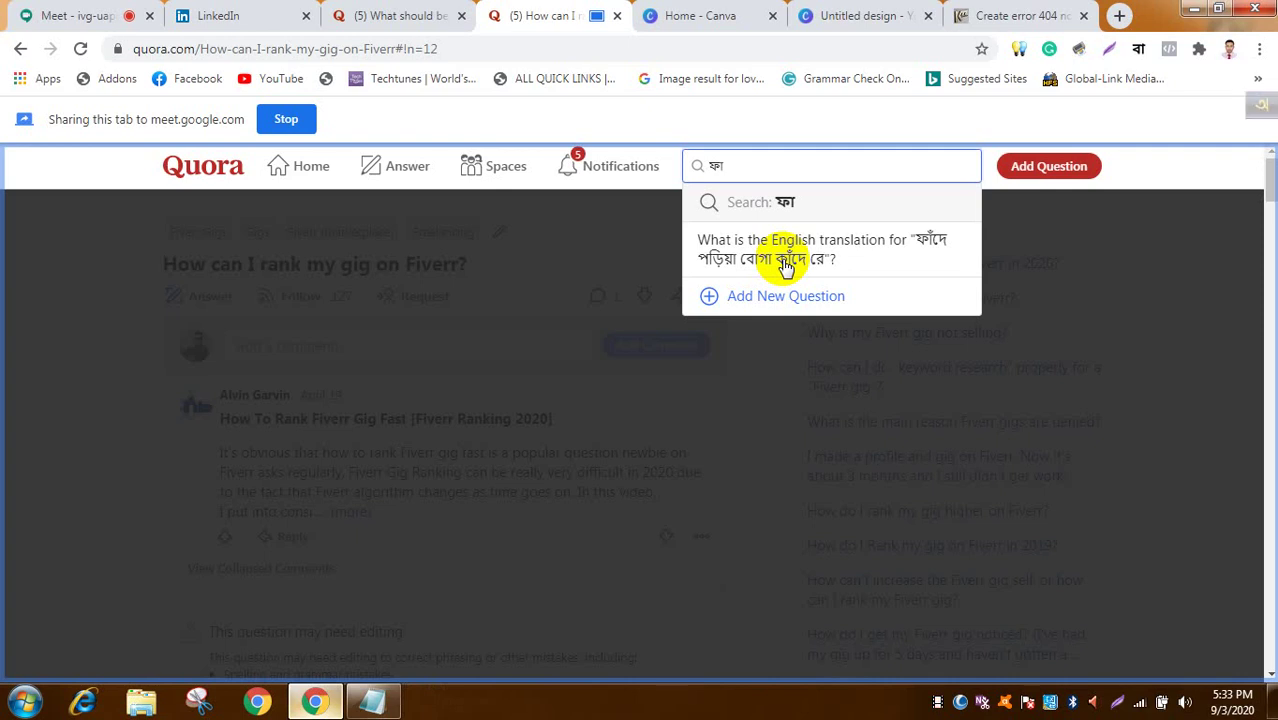
type("ইভার")
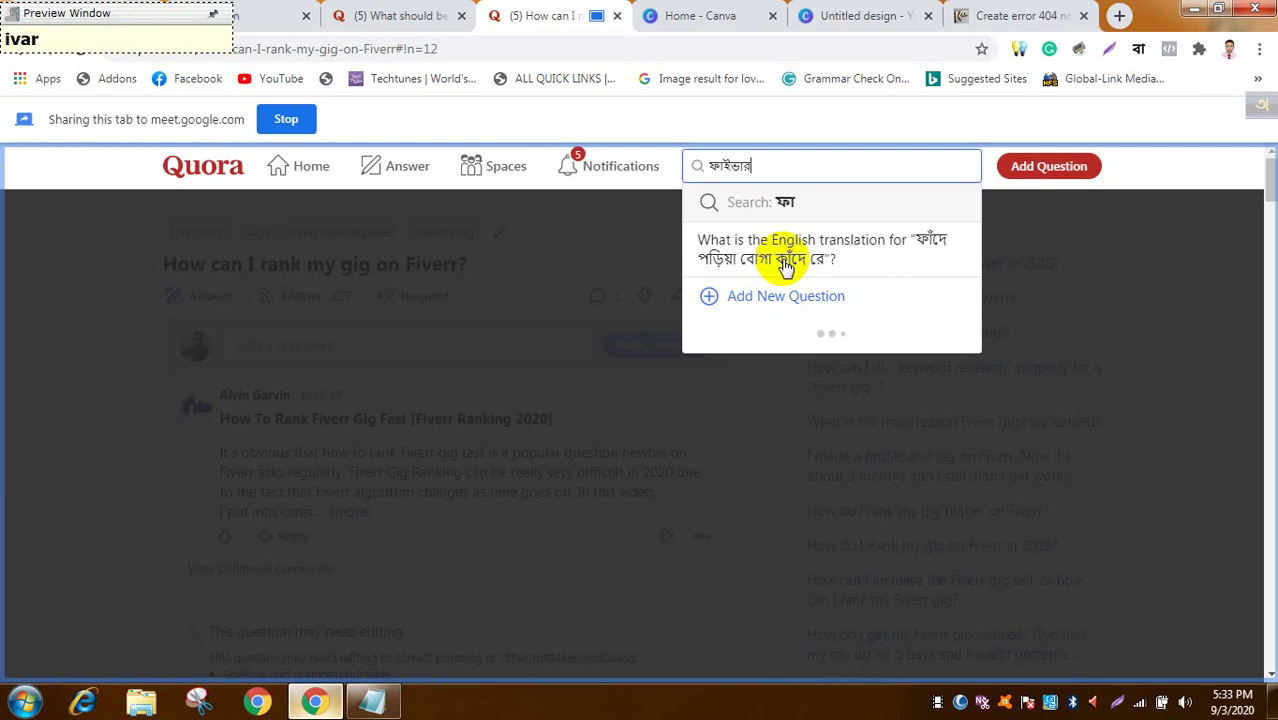
type("ে গি")
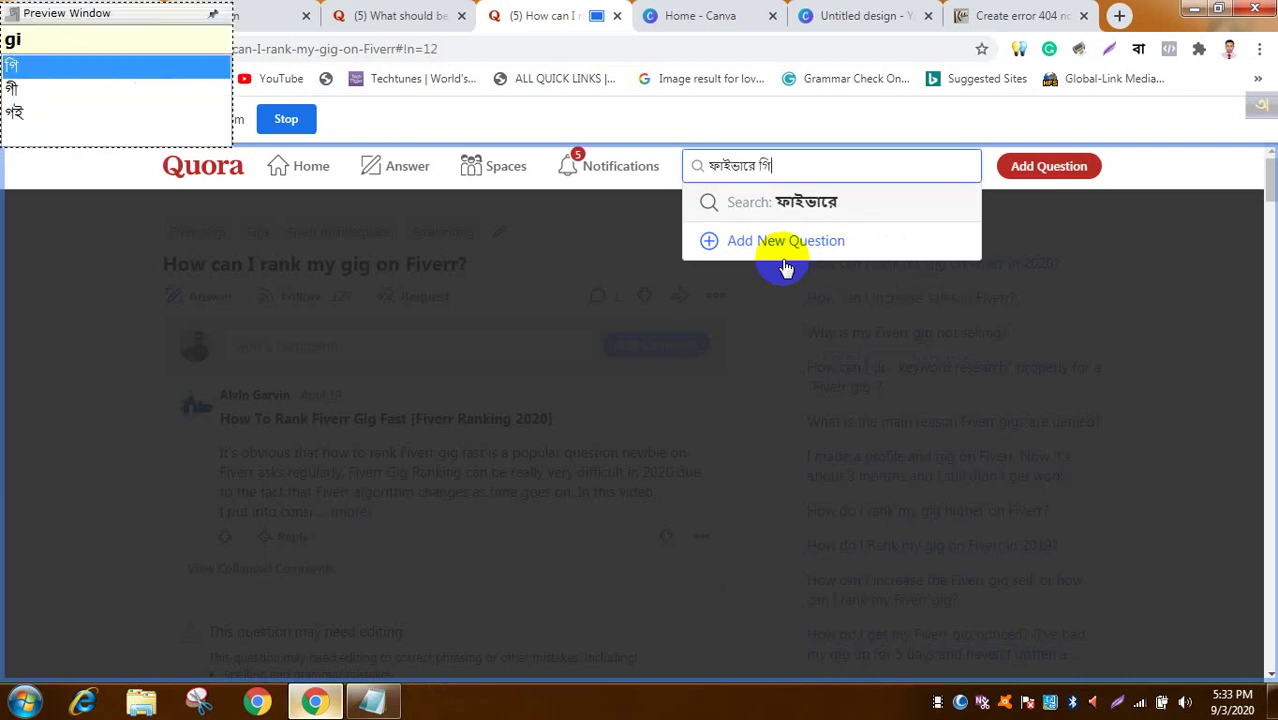
type("গ রেং")
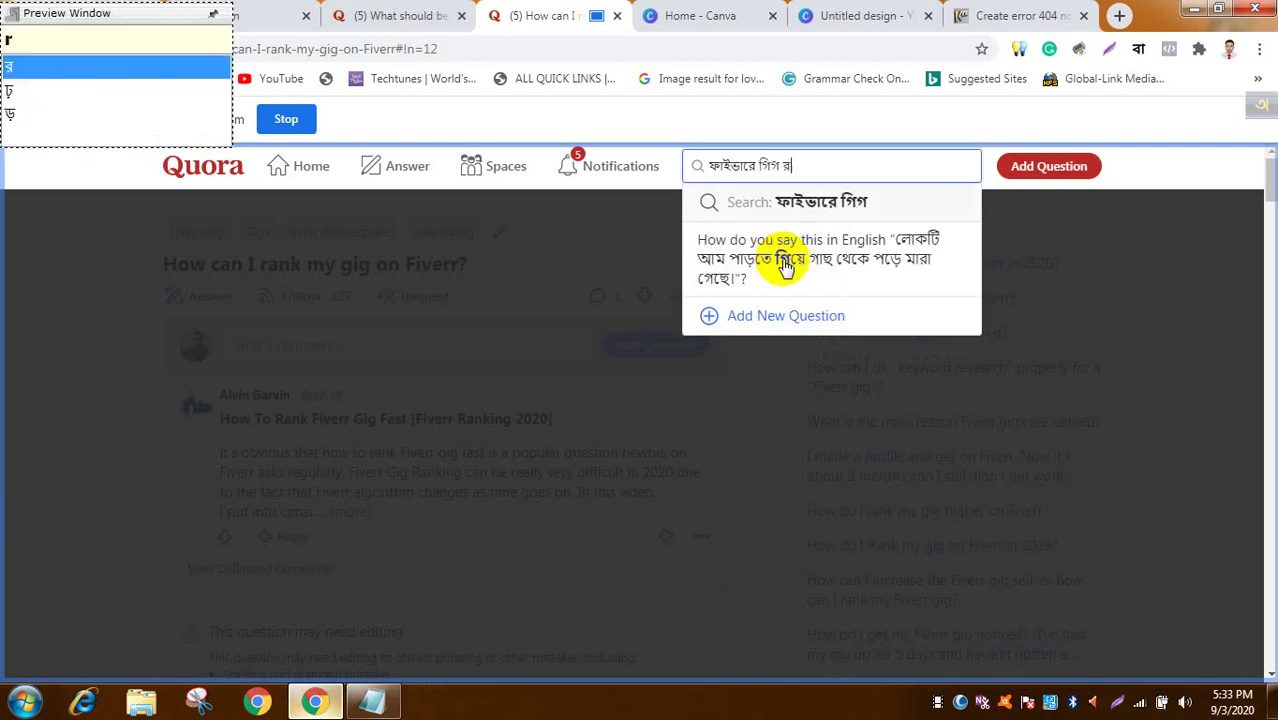
type("ক")
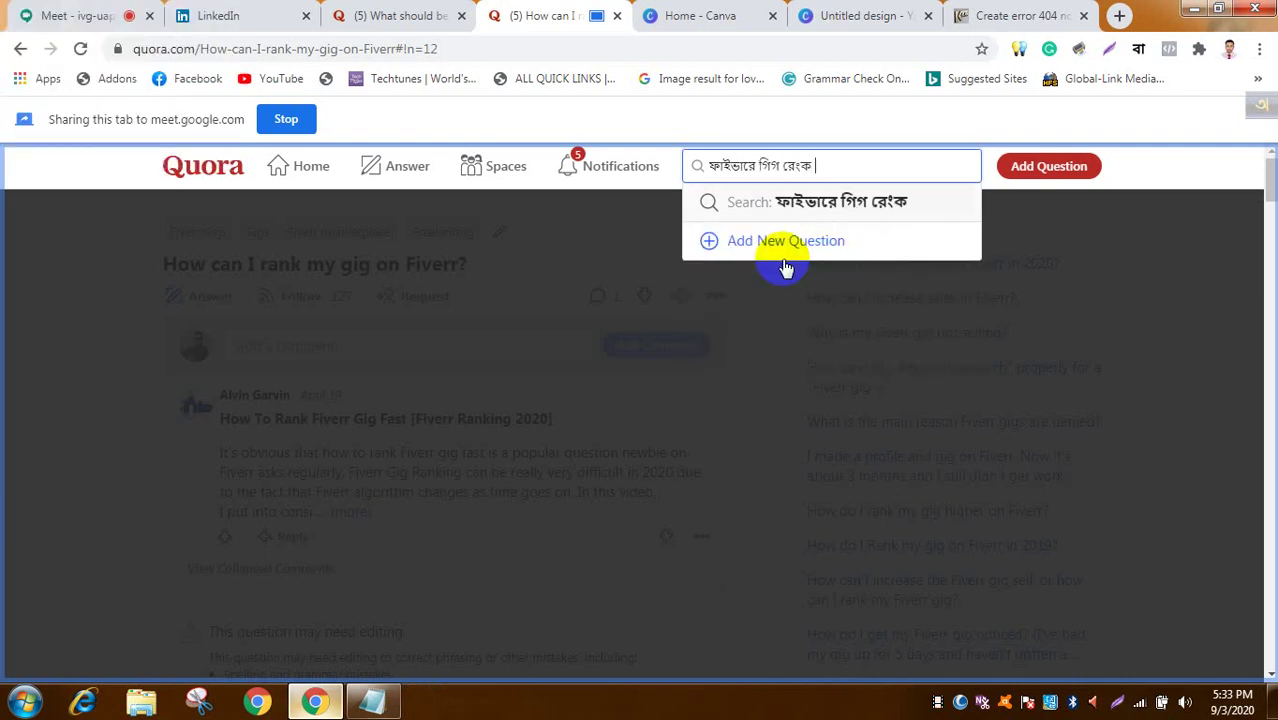
left_click(785, 262)
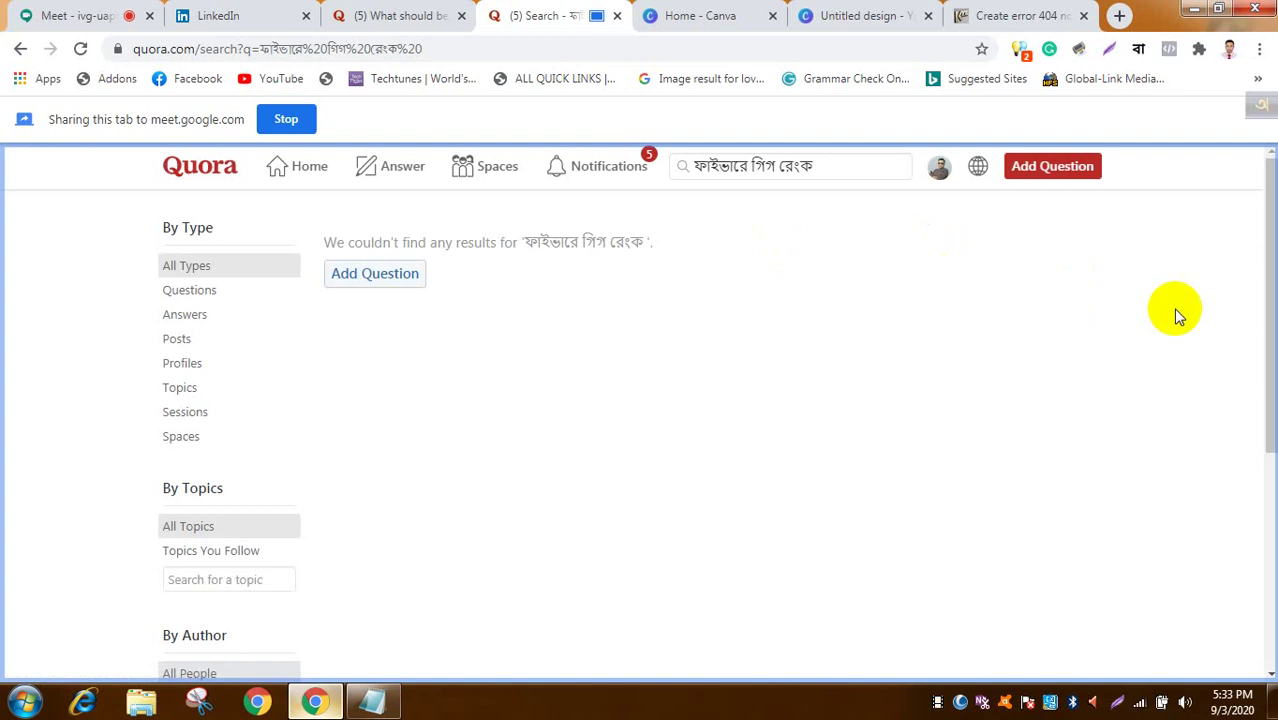
mouse_move(1270, 287)
left_mouse_down()
mouse_move(1258, 537)
mouse_move(1265, 290)
left_mouse_up()
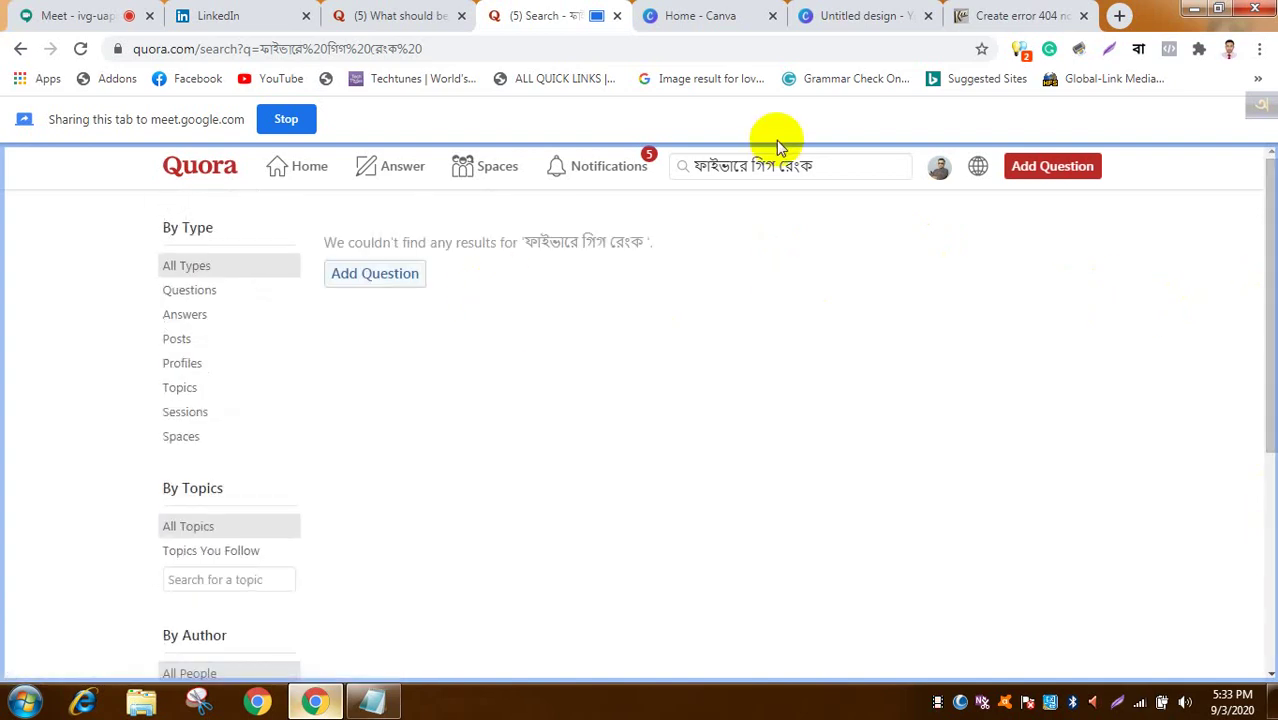
Step: Shorten the Quora search to the single Bengali word "ফাইভার" and run it again
left_click(851, 166)
key("BackSpace")
key("BackSpace")
key("BackSpace")
key("BackSpace")
key("BackSpace")
key("BackSpace")
key("BackSpace")
key("BackSpace")
key("BackSpace")
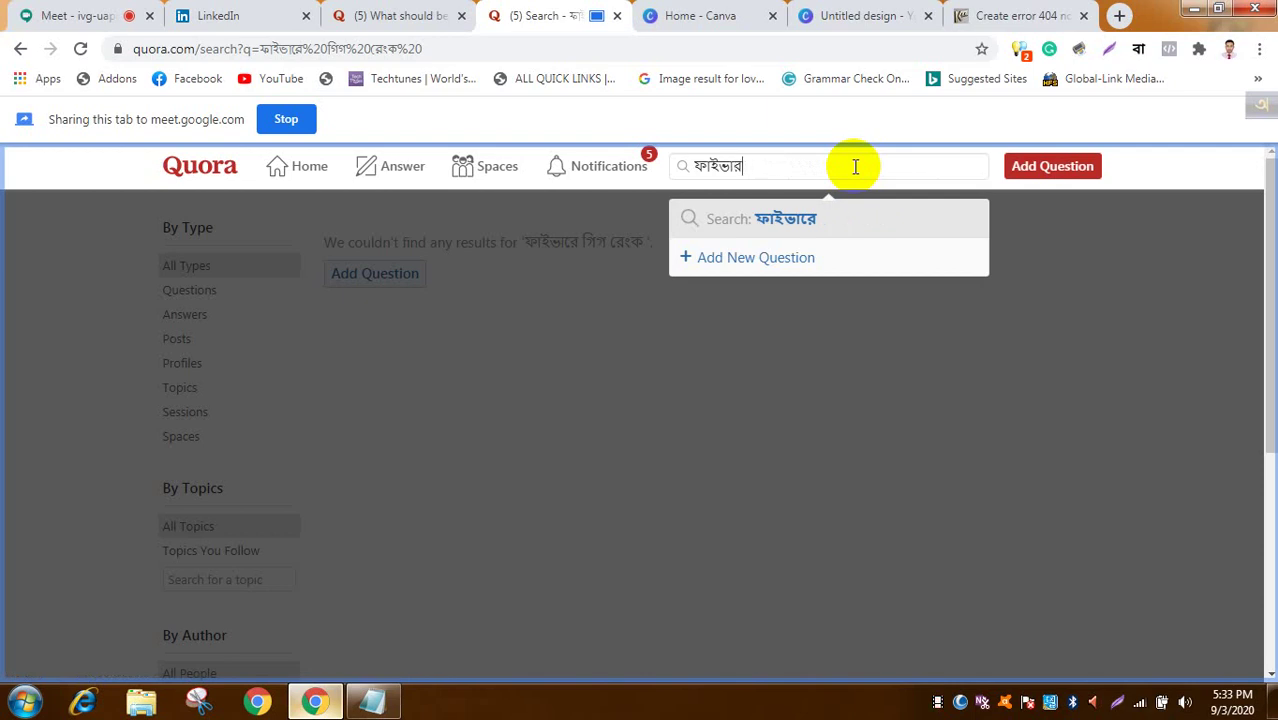
key("Return")
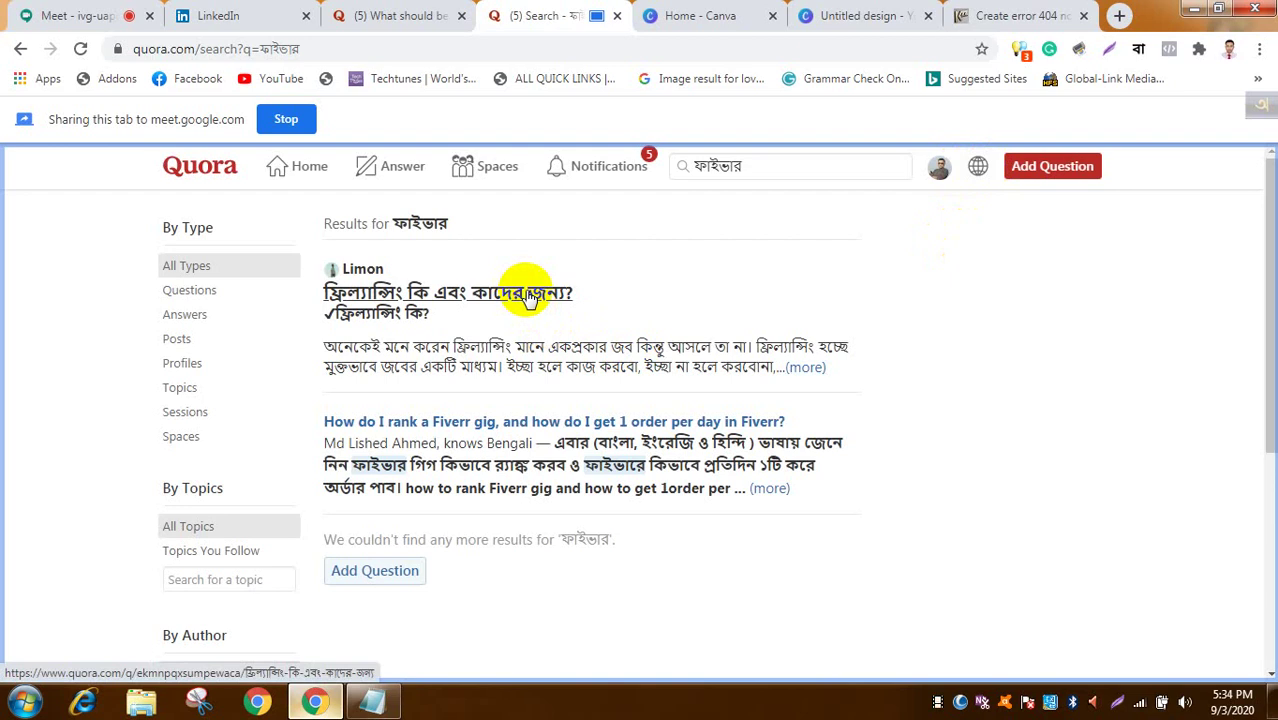
Step: Expand the Bengali freelancing post in the first search result and look through its full text
left_click(808, 370)
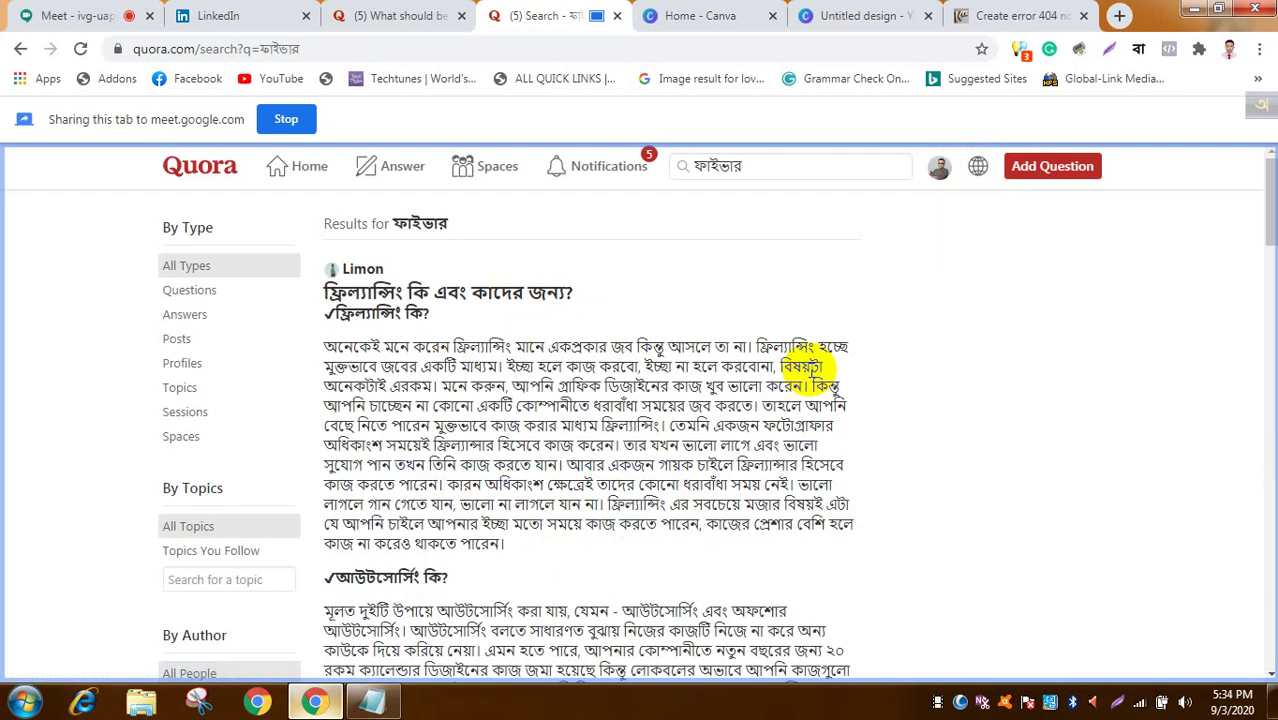
scroll(810, 374, "down", 10)
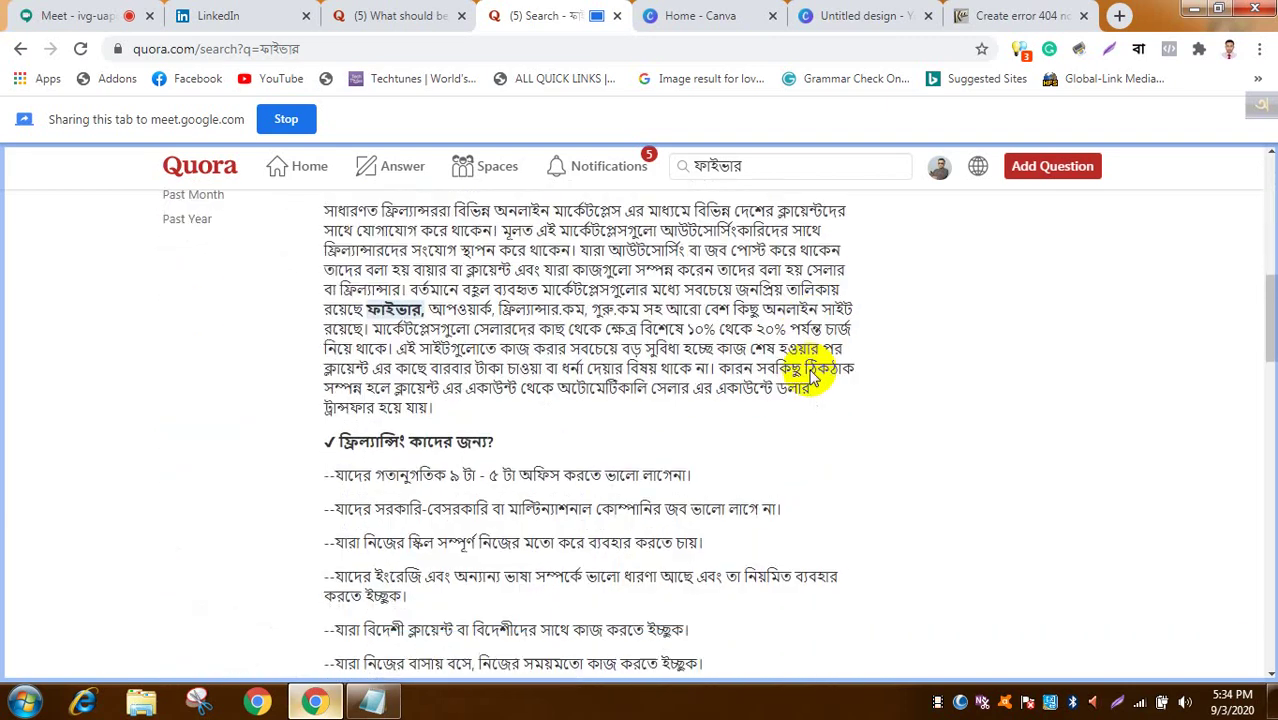
scroll(810, 378, "down", 6)
scroll(812, 376, "up", 10)
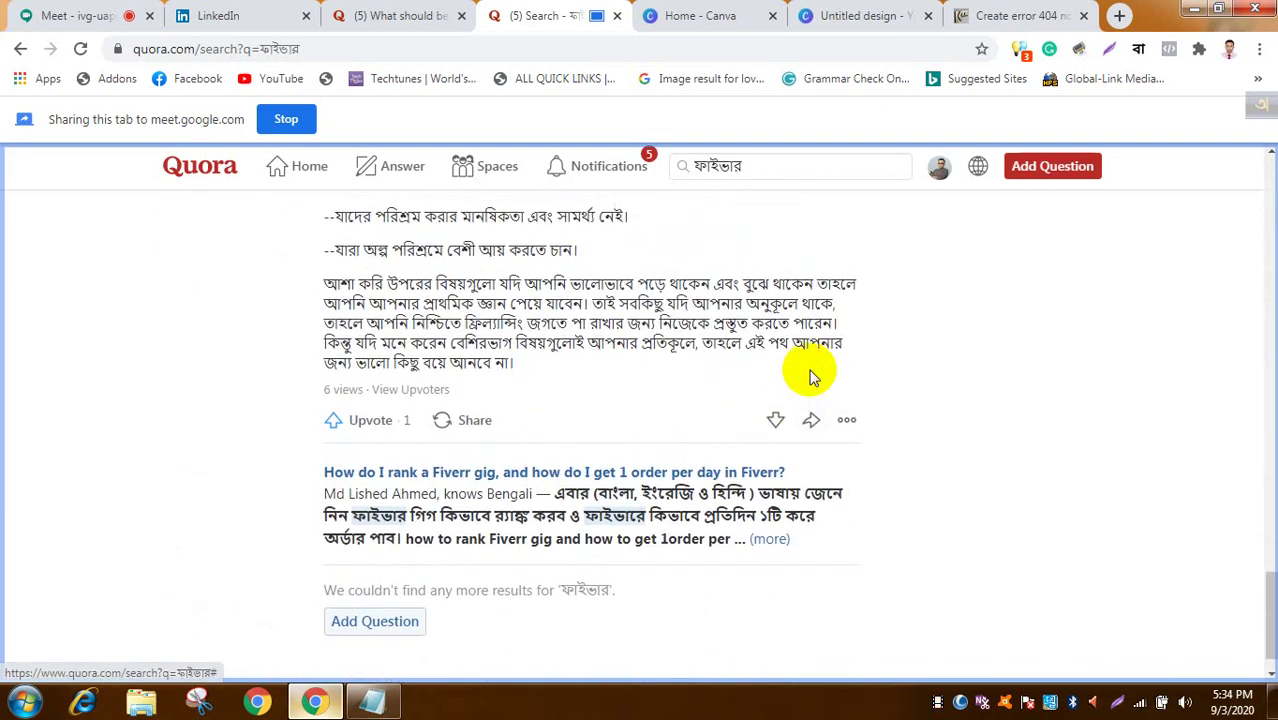
scroll(816, 376, "up", 15)
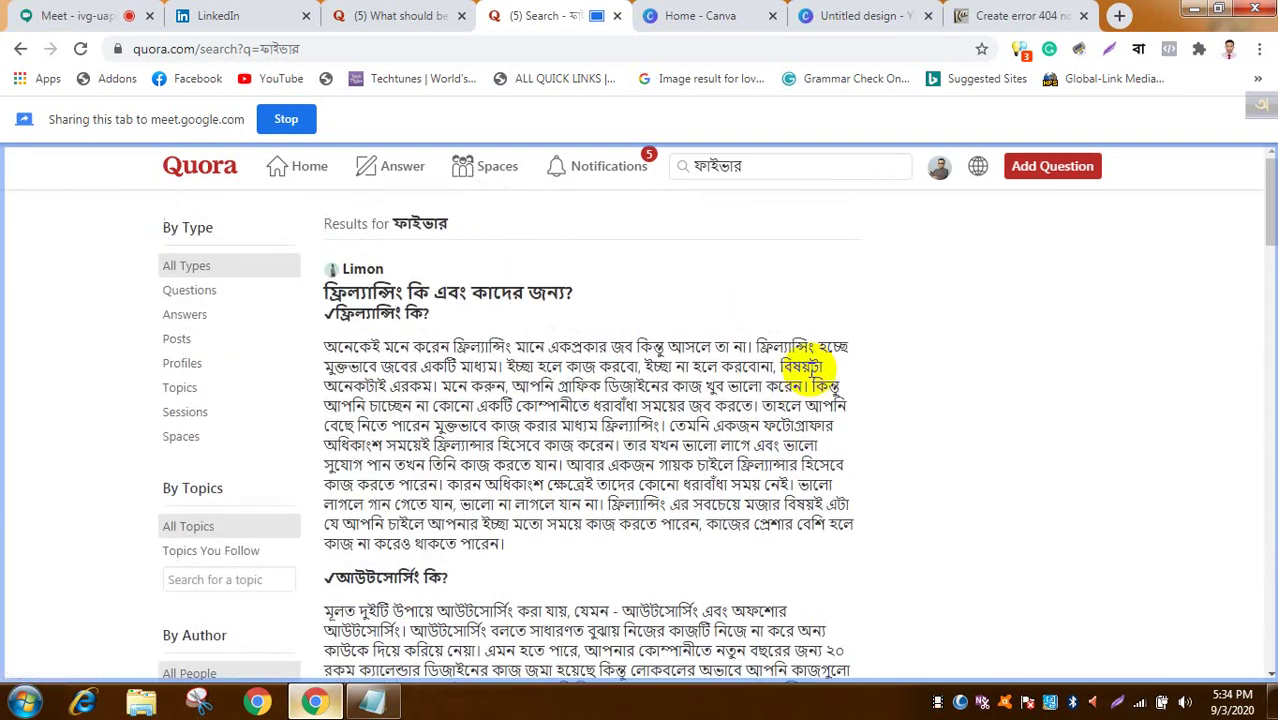
Step: Open the notification about the answer to the LinkedIn article visibility question and share its tab with the meeting
left_click(620, 170)
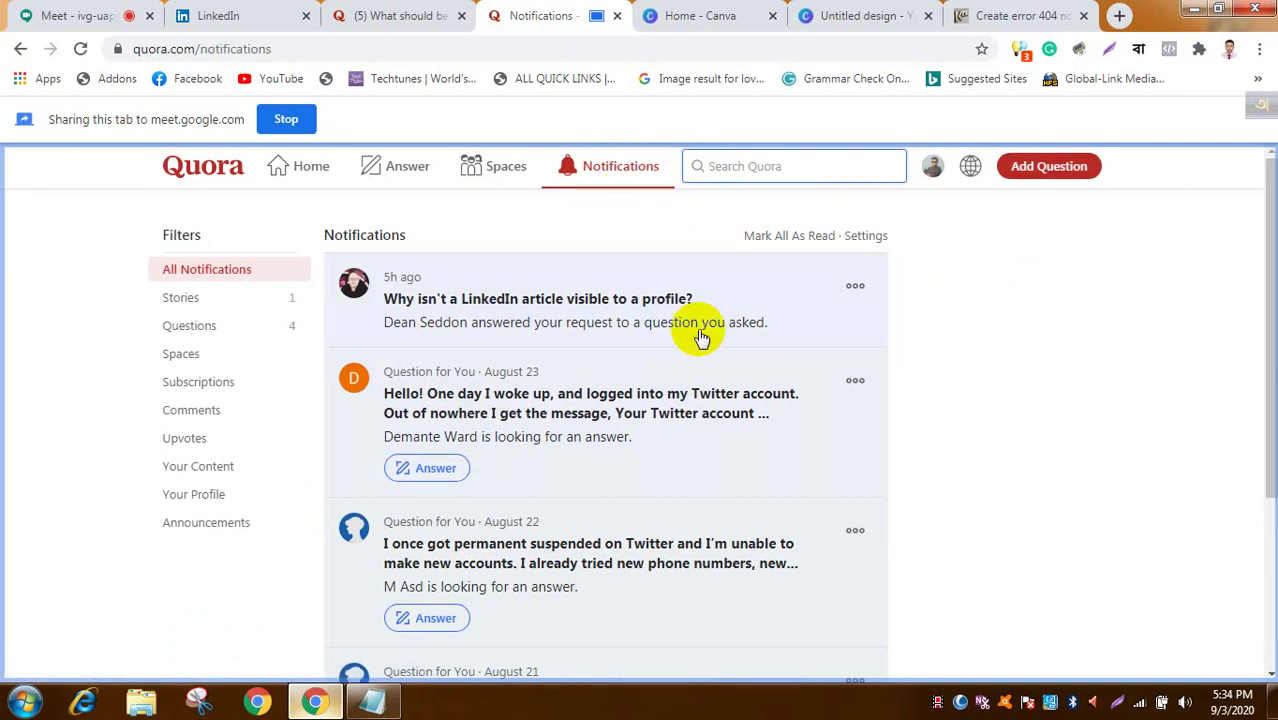
left_click(734, 320)
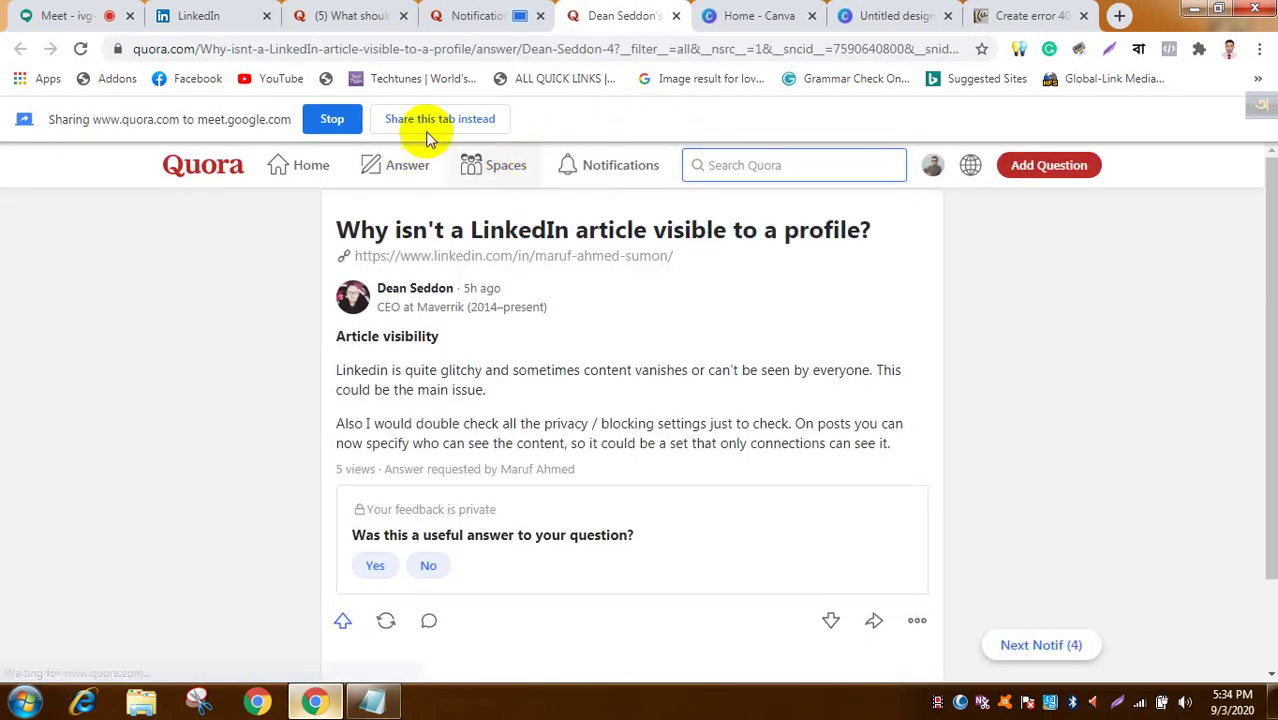
left_click(458, 119)
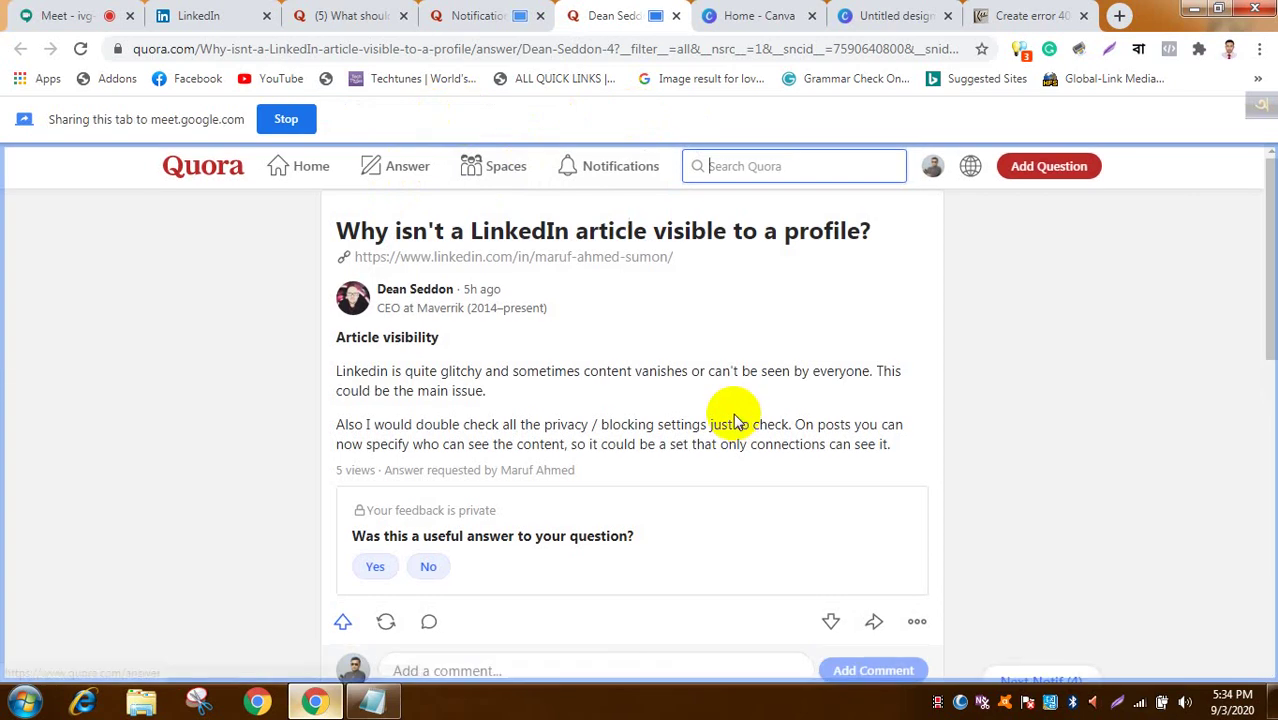
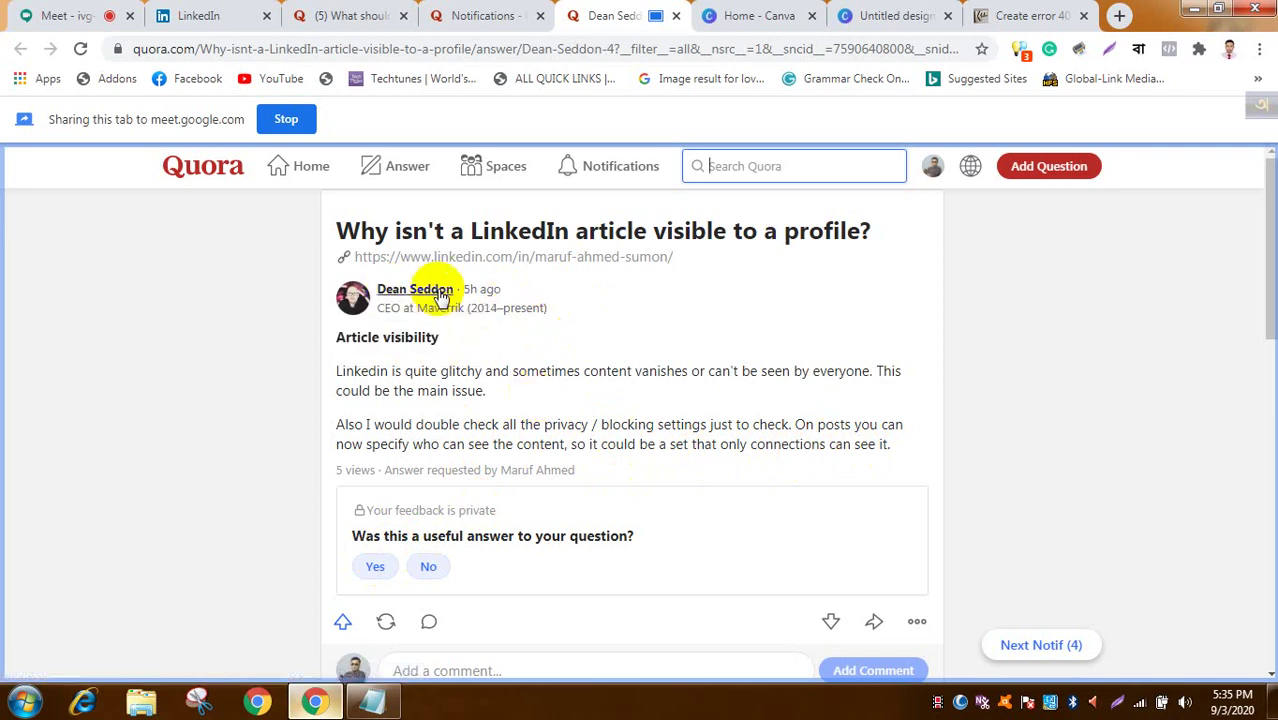
Step: Rate the answer as useful to the question and switch the comment typing from Bengali to English
left_click(386, 563)
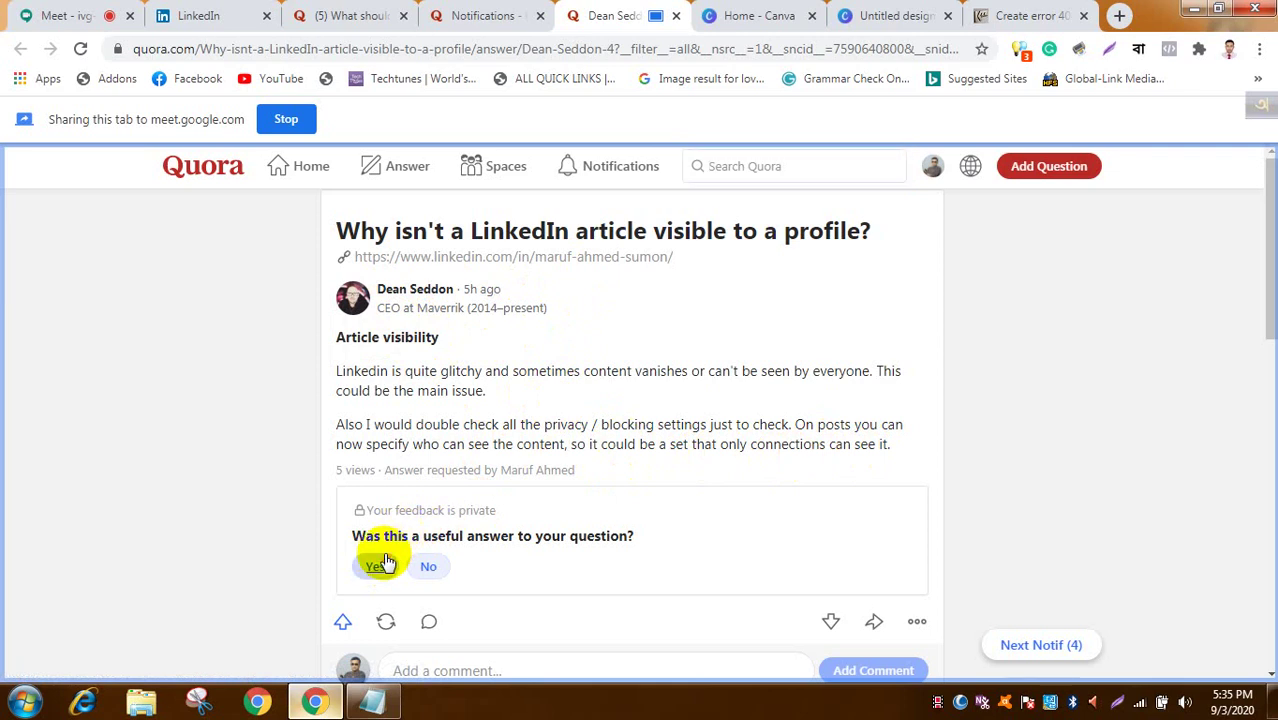
left_click(503, 540)
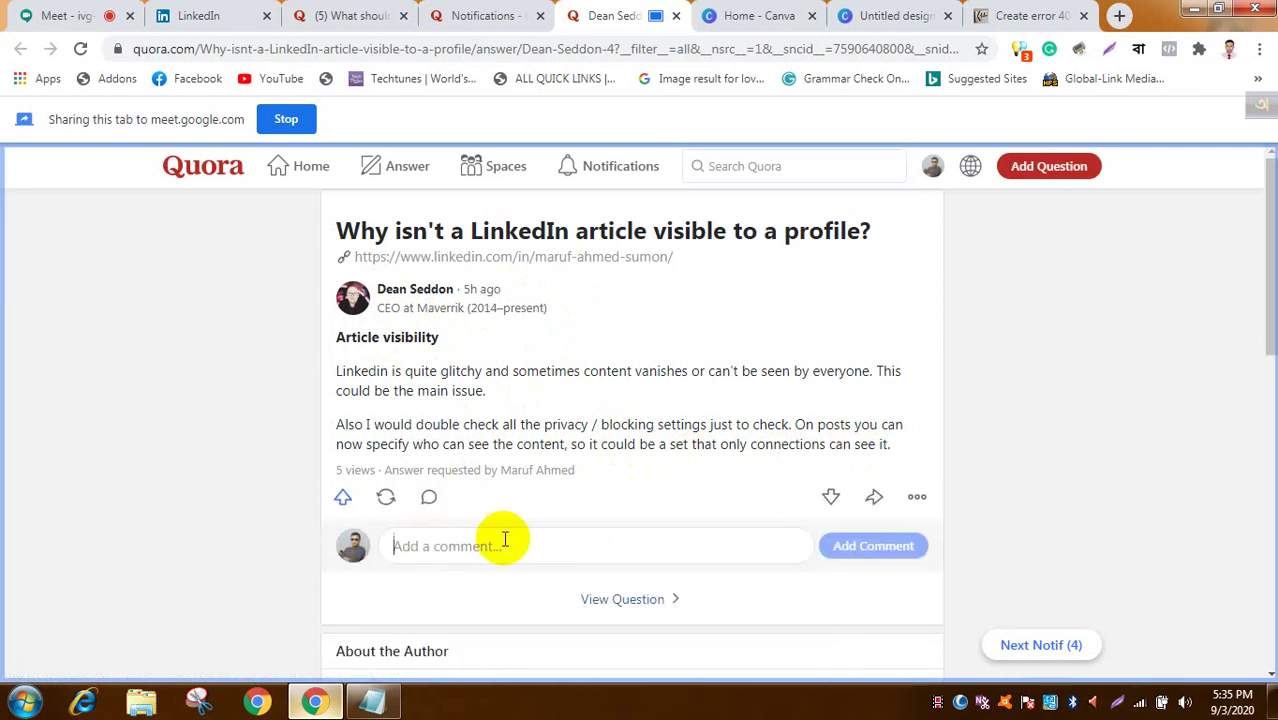
type("Th")
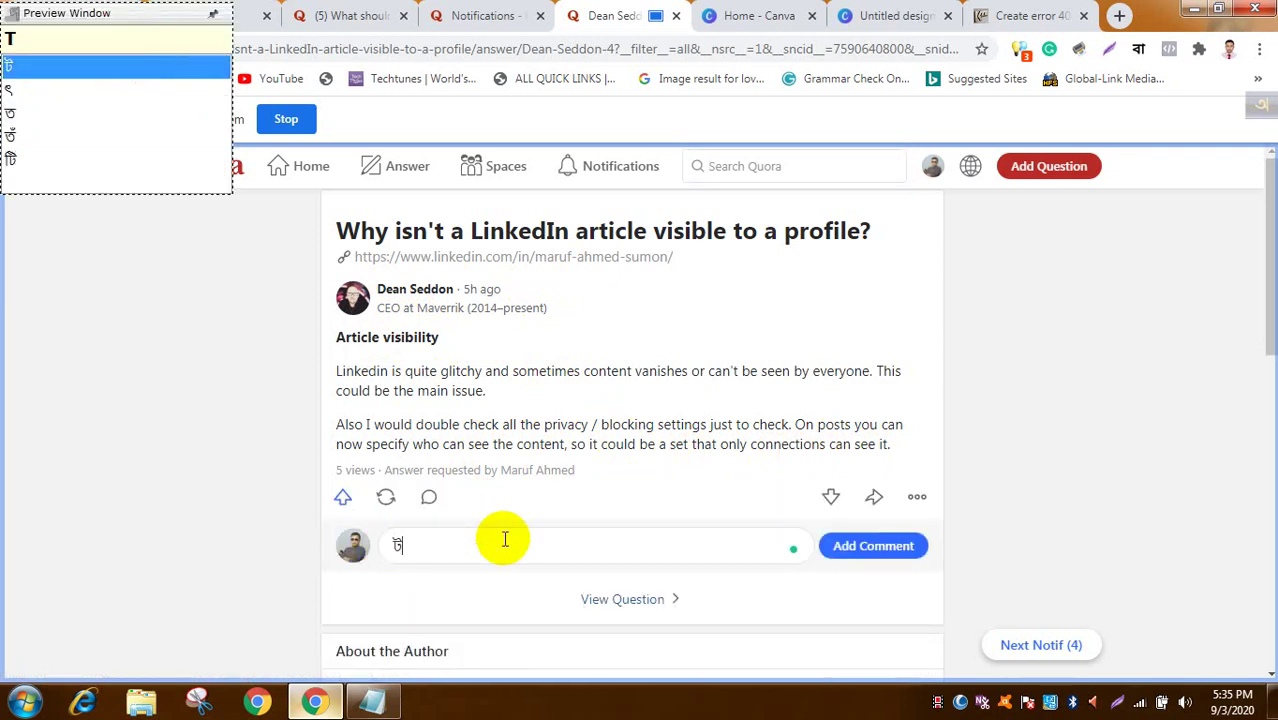
key("Escape")
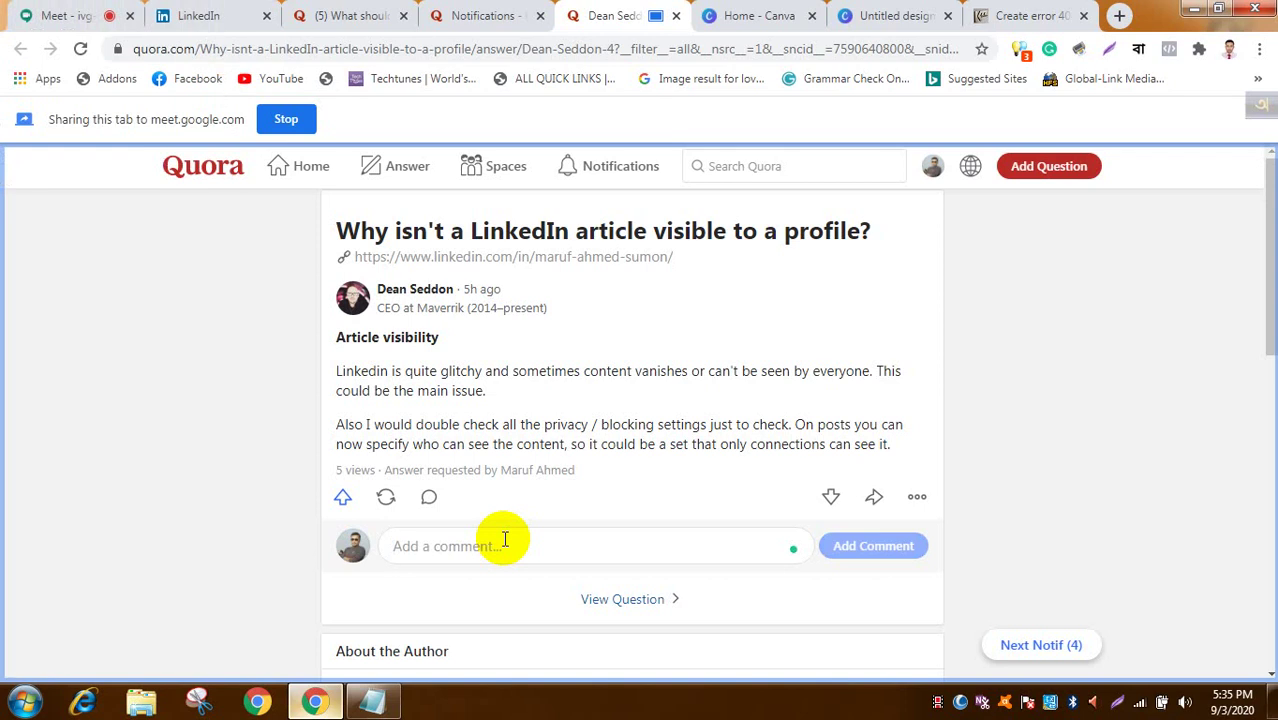
key("F12")
Step: Post this comment on the answer: "Thanks a lot for your kind answer. After reloading the page & clearing the cache I have found it visible now."
type("Tha")
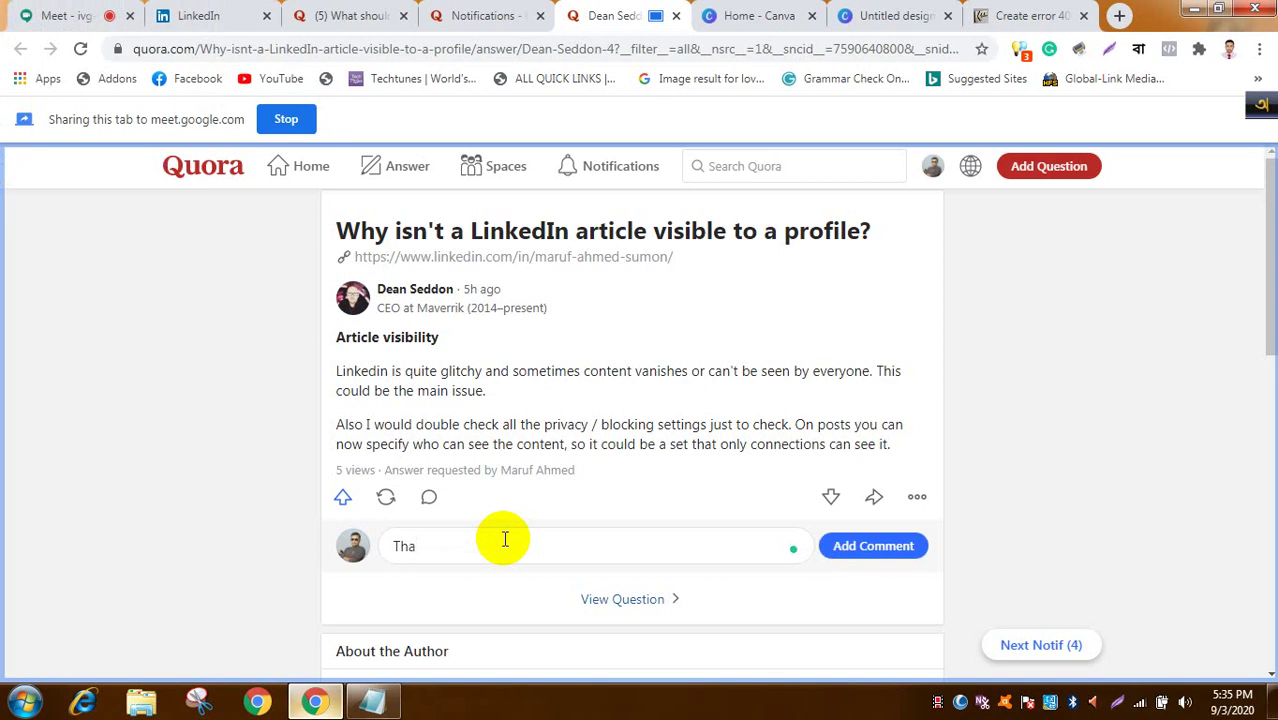
type("nks a lot for you")
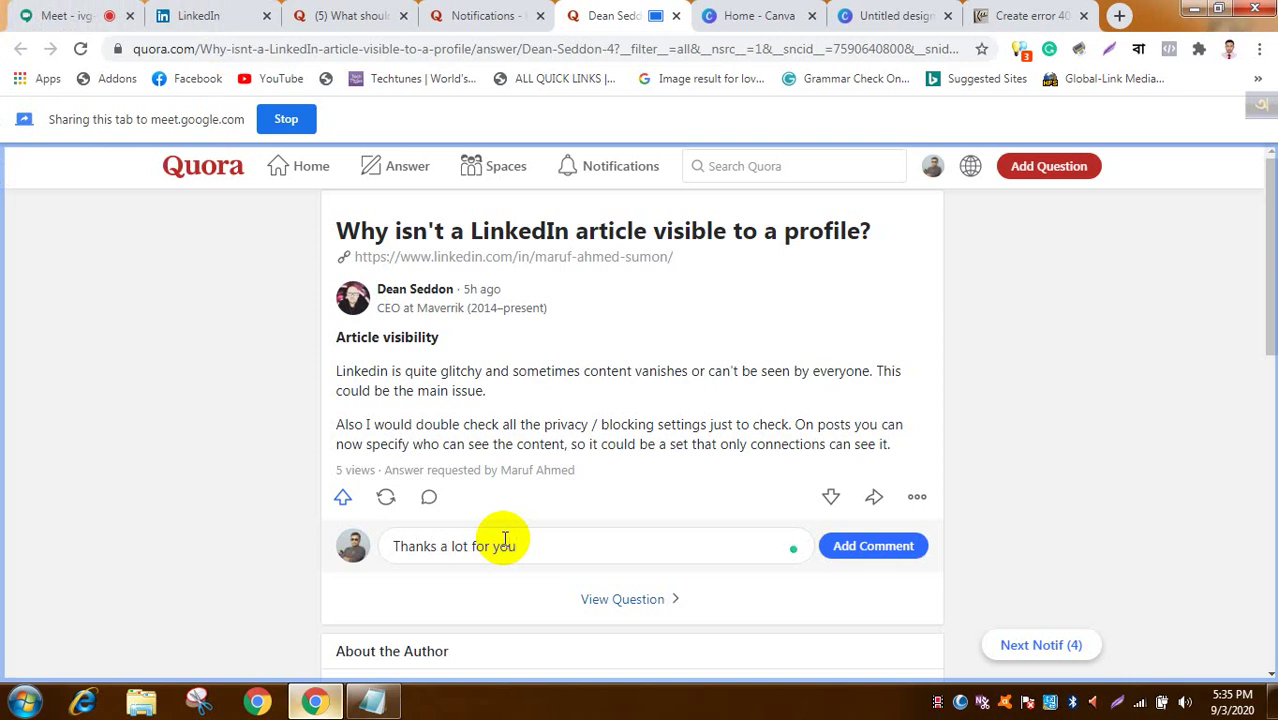
type("r kind answer. After re")
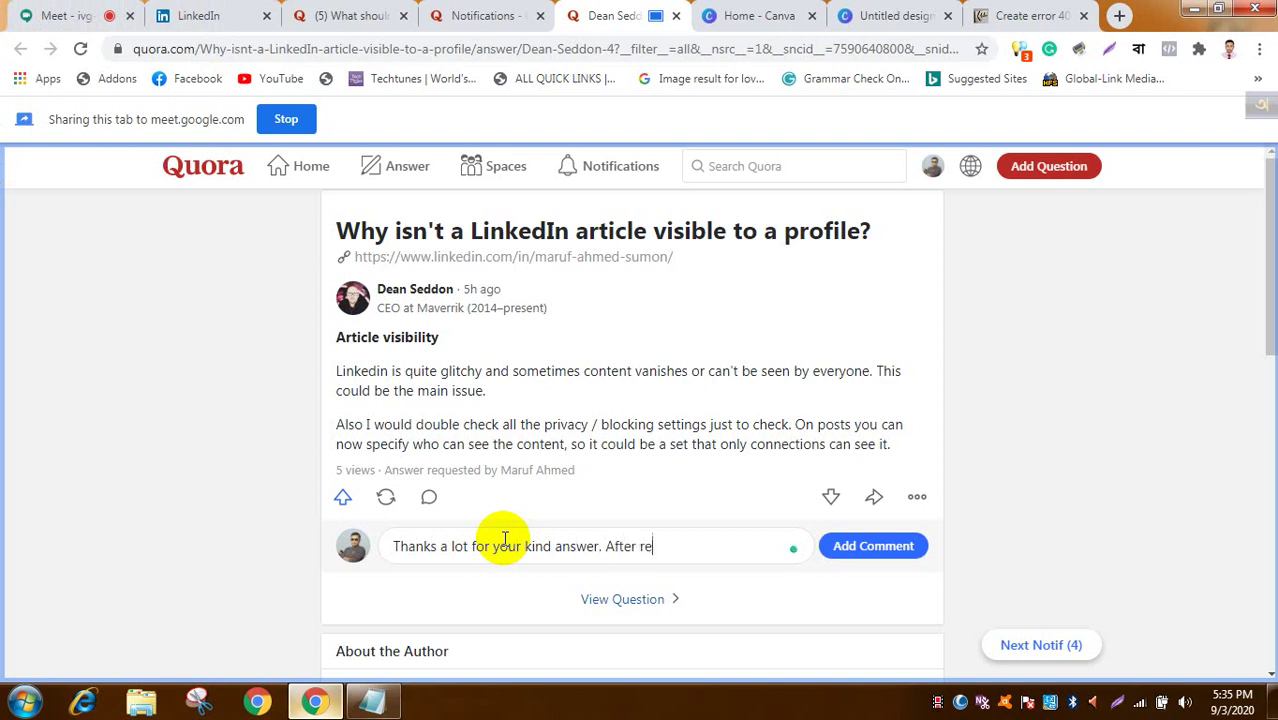
type("loading the pa")
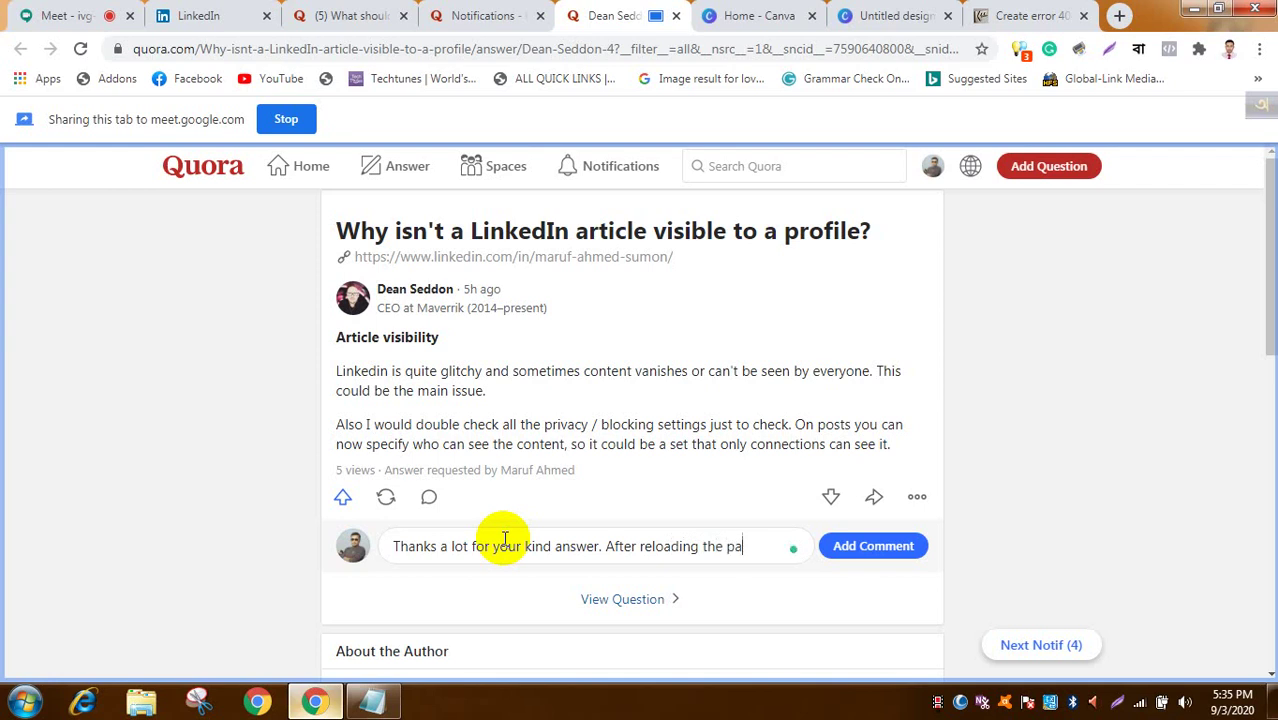
type("ge & clearing th")
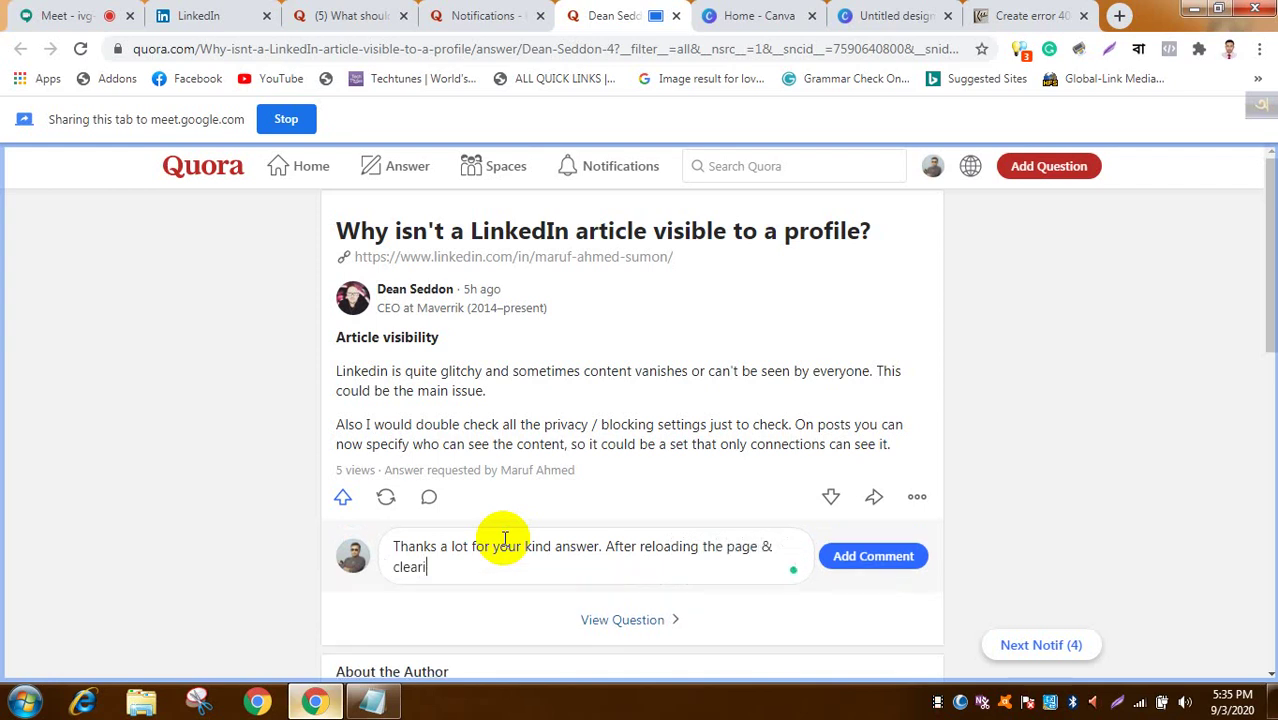
type("e cache")
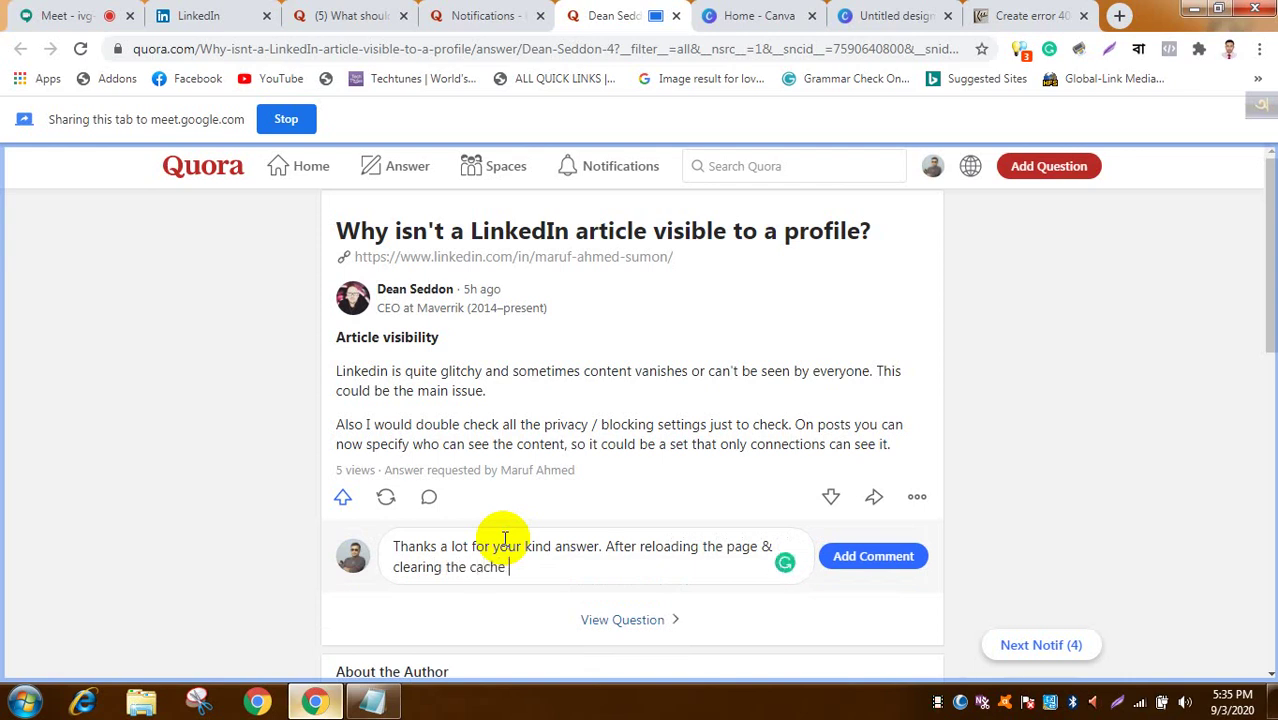
type(" I have found it vi")
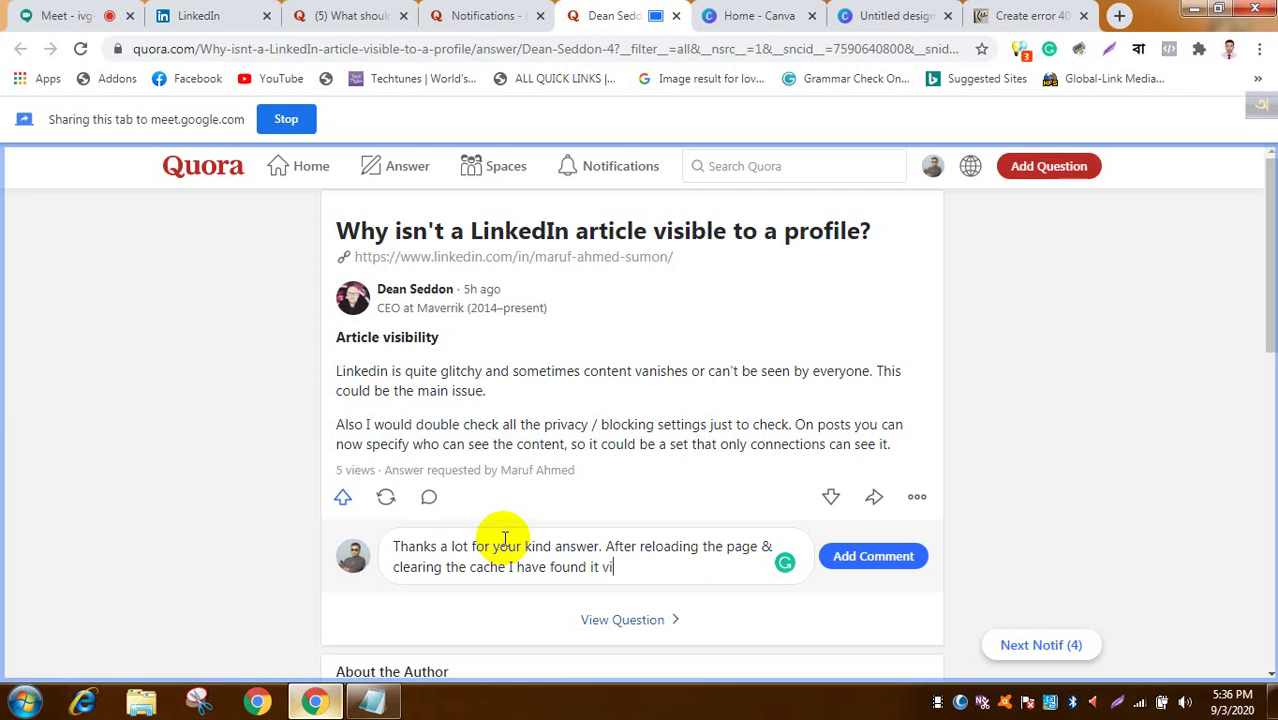
type("sible now.")
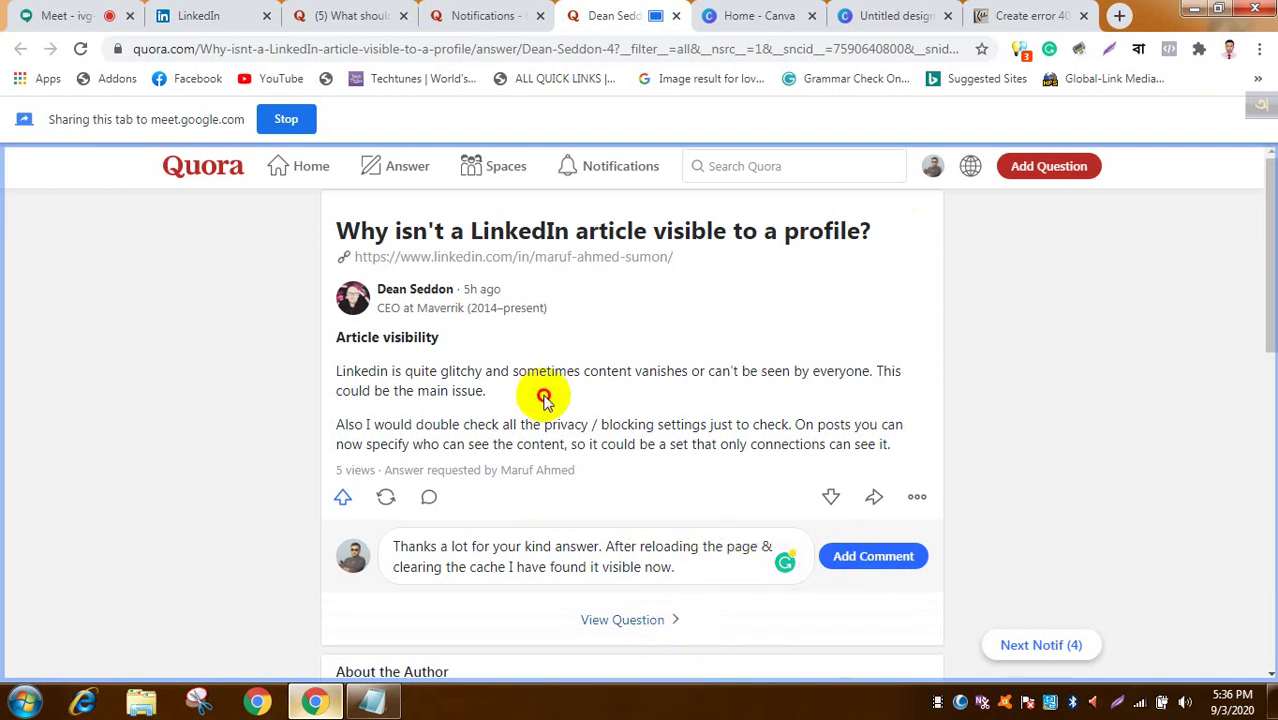
left_click_drag(545, 394, 588, 567)
left_click(693, 567)
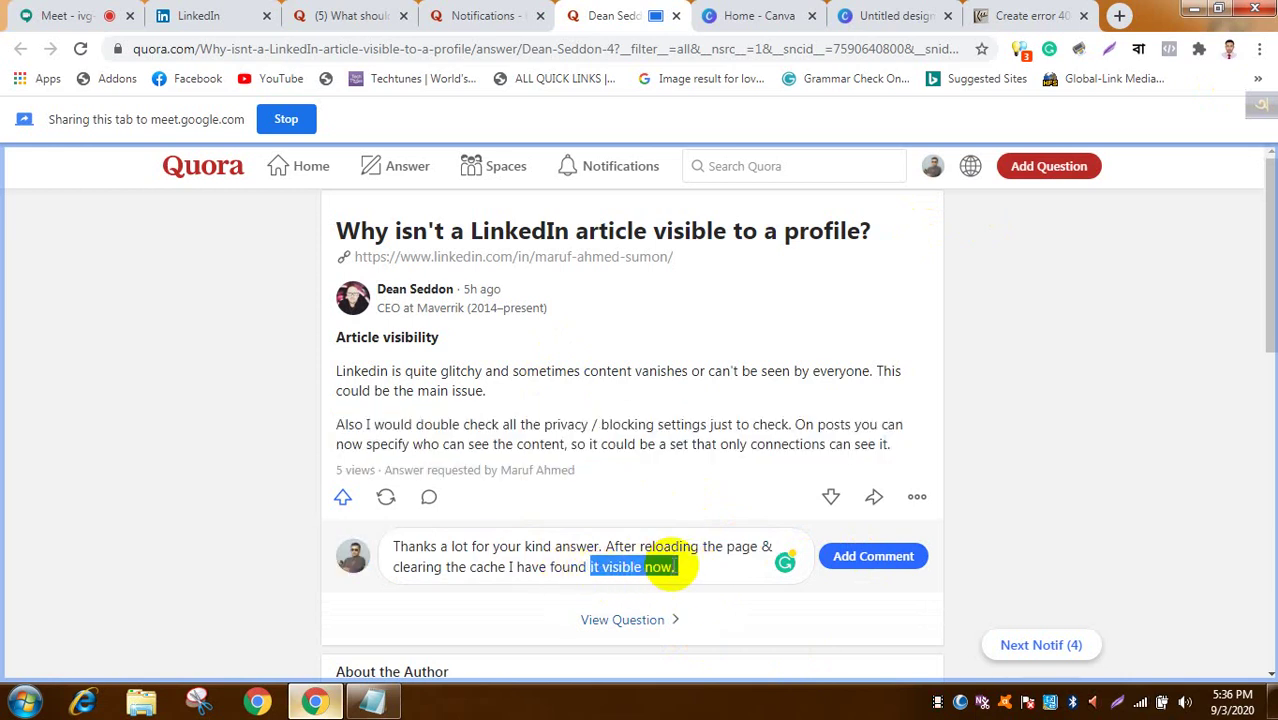
left_click(894, 560)
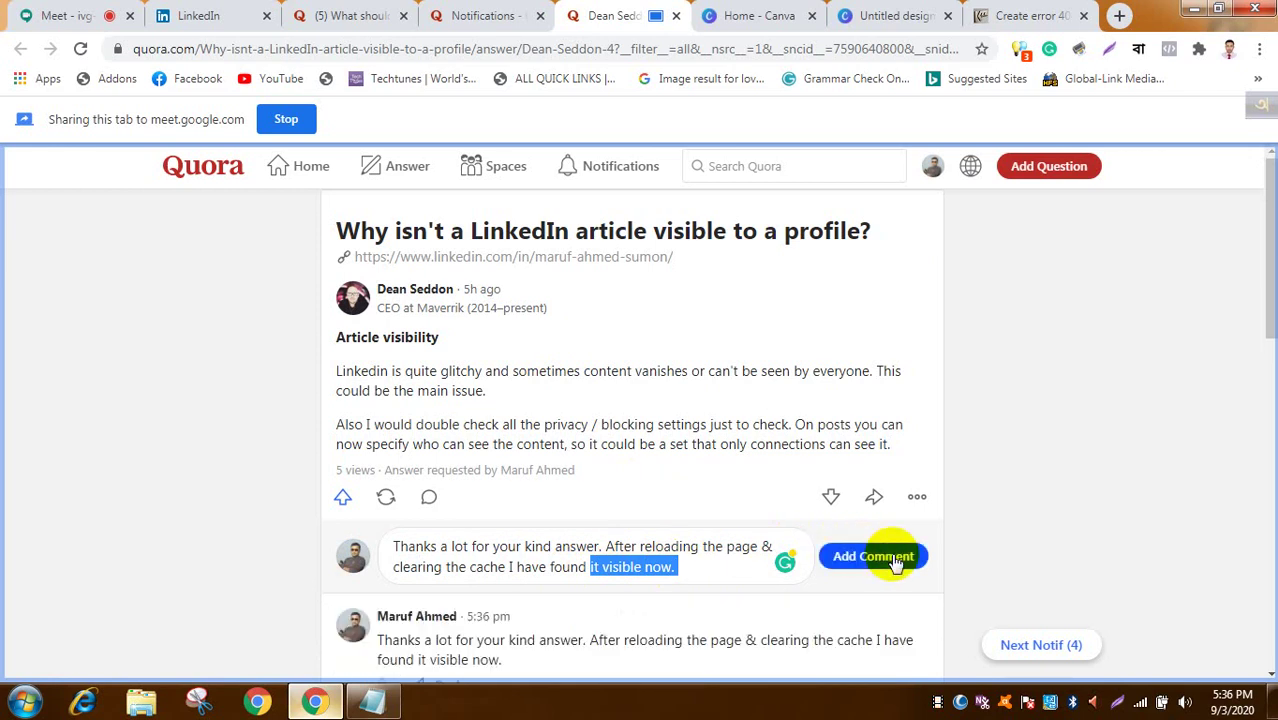
left_click(858, 297)
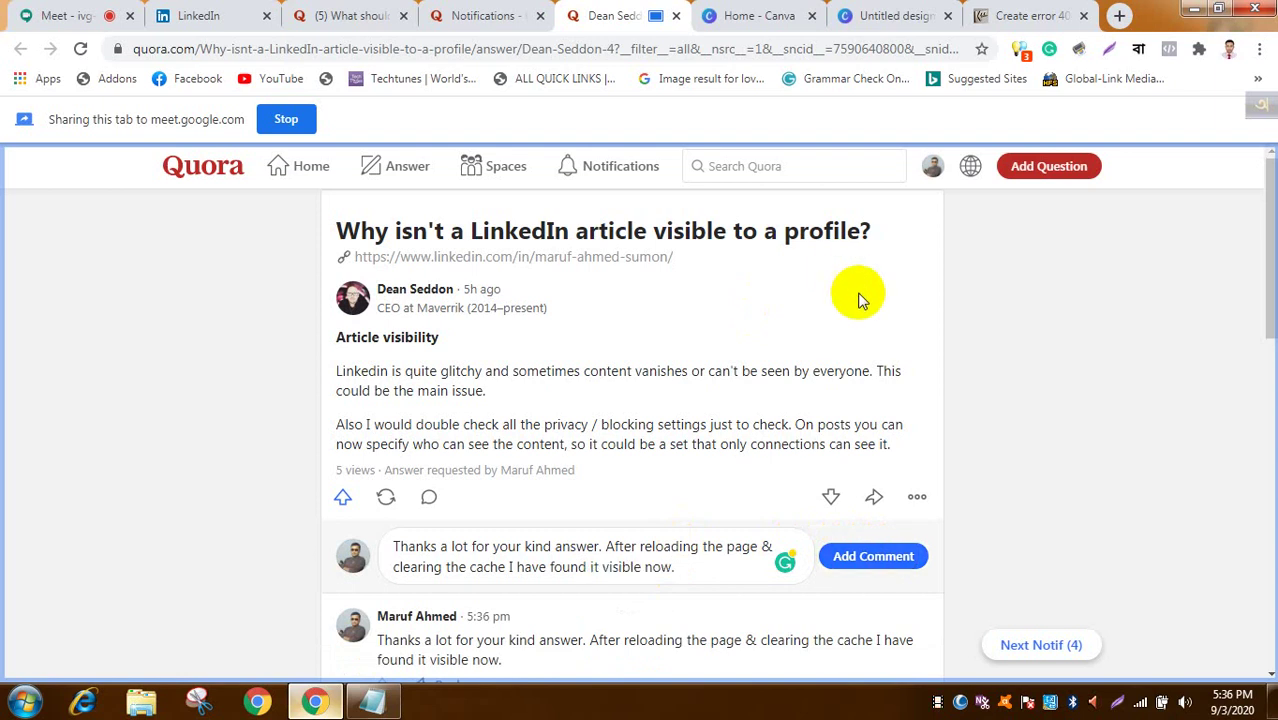
left_click(680, 572)
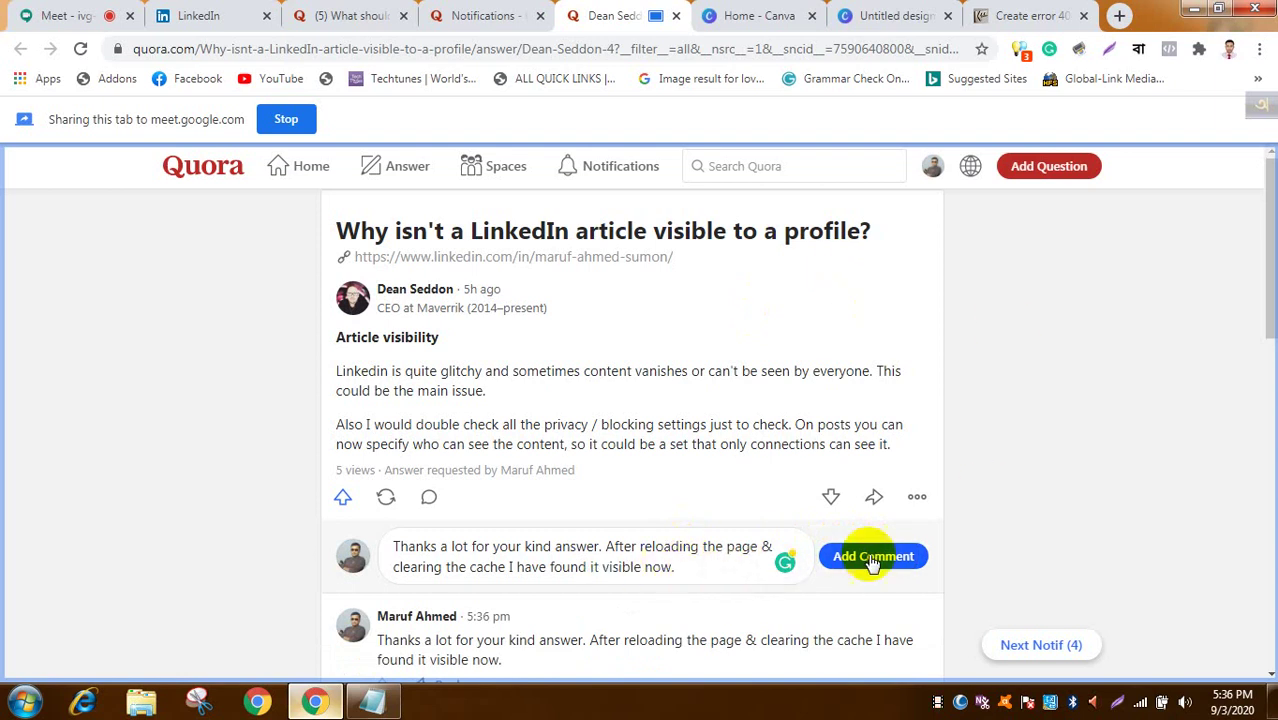
Step: Open the Quora account settings, review the primary email and connected accounts, and return to the home feed
left_click(935, 170)
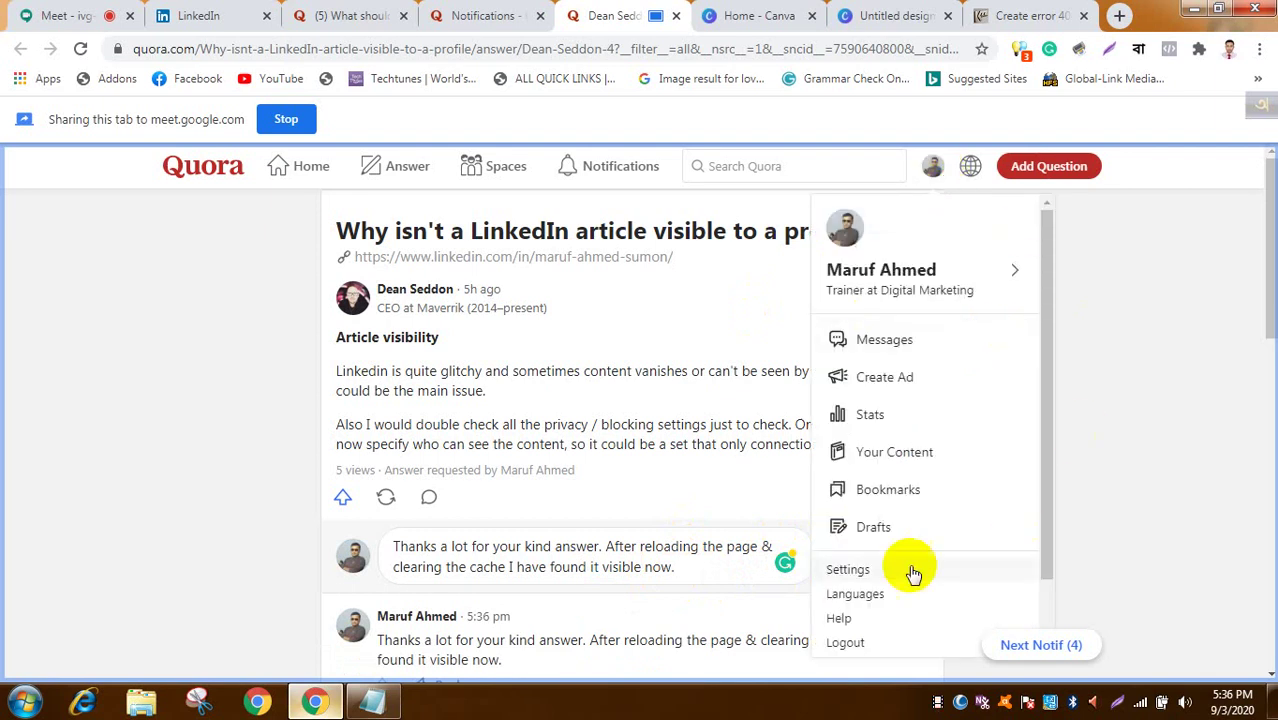
left_click(862, 571)
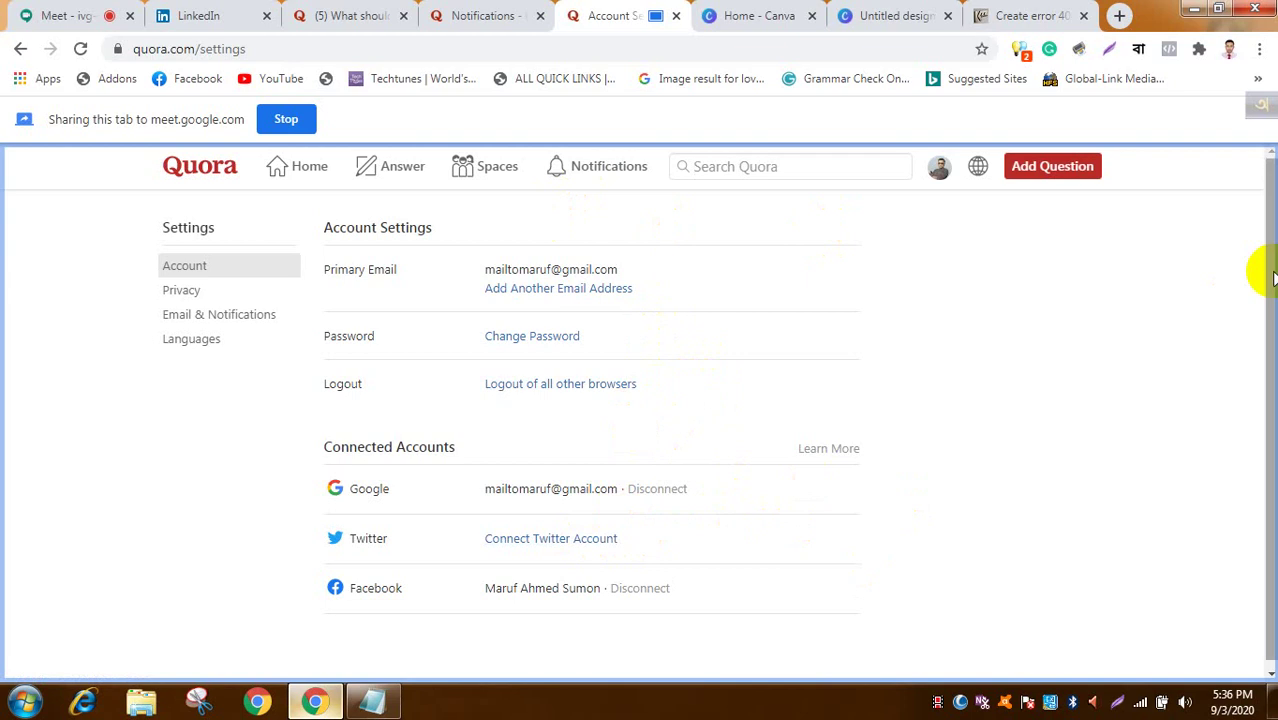
double_click(536, 268)
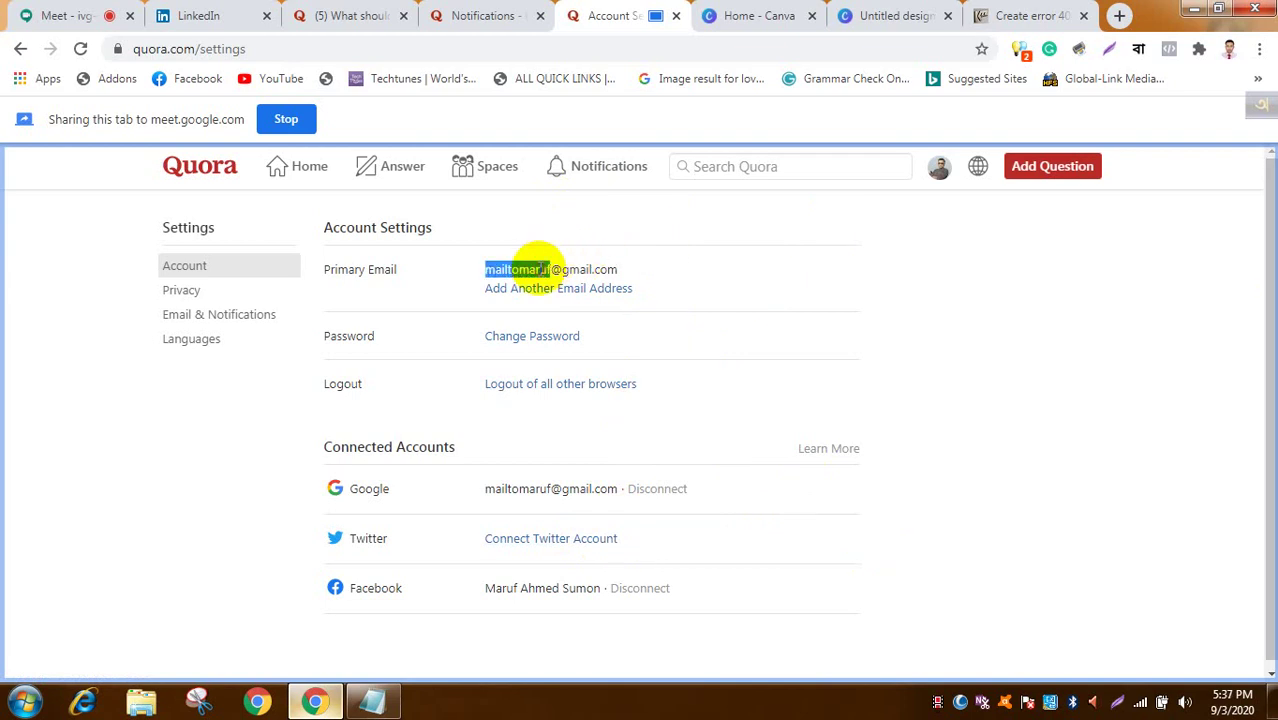
left_click(700, 270)
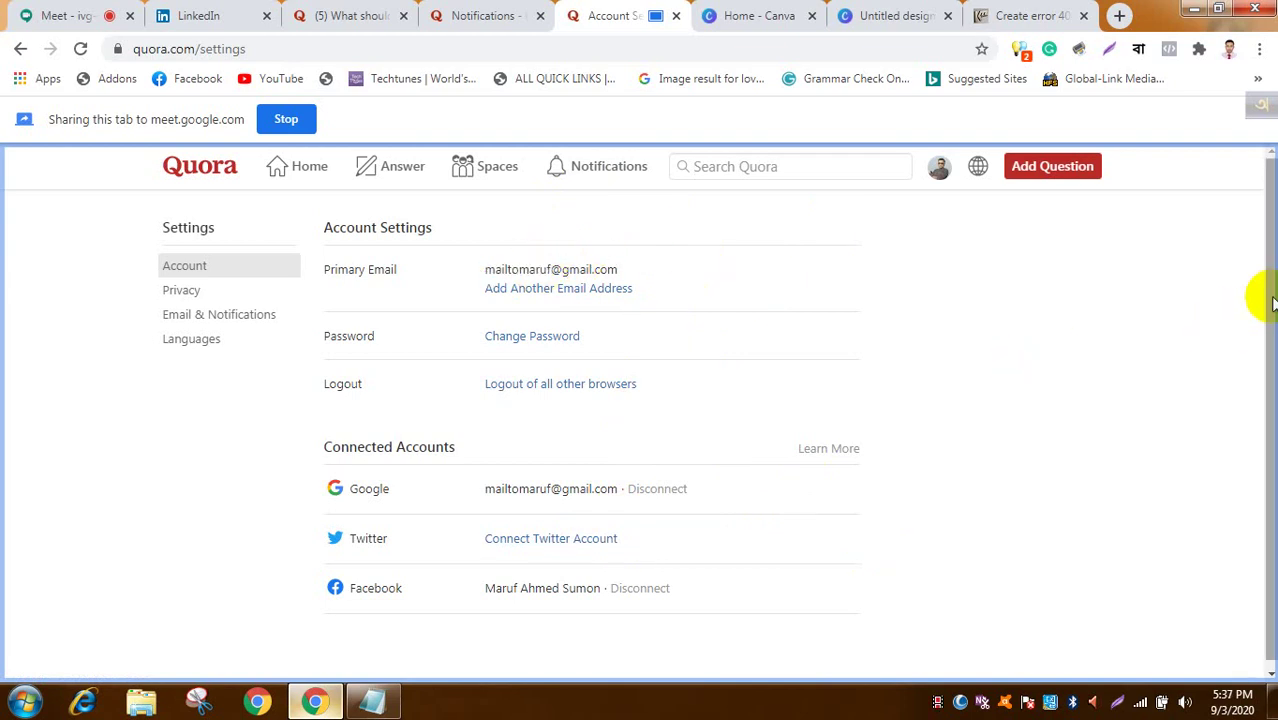
left_click_drag(1258, 294, 1264, 265)
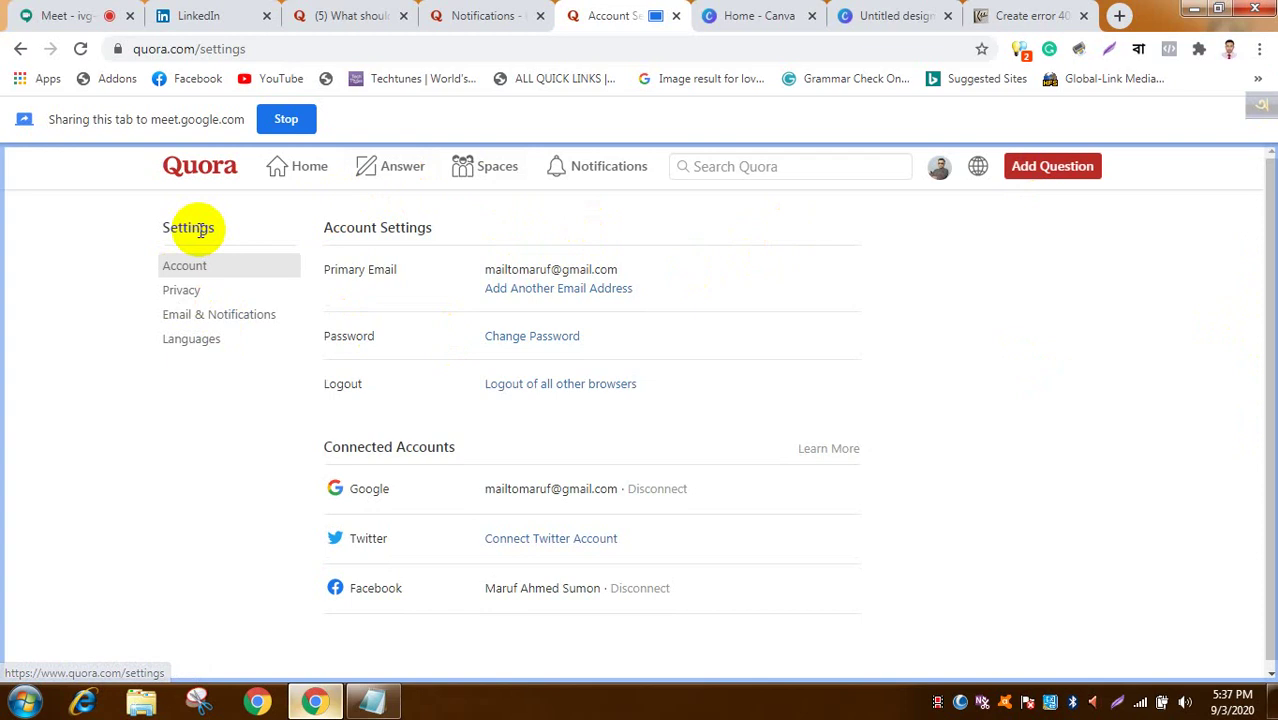
left_click(205, 163)
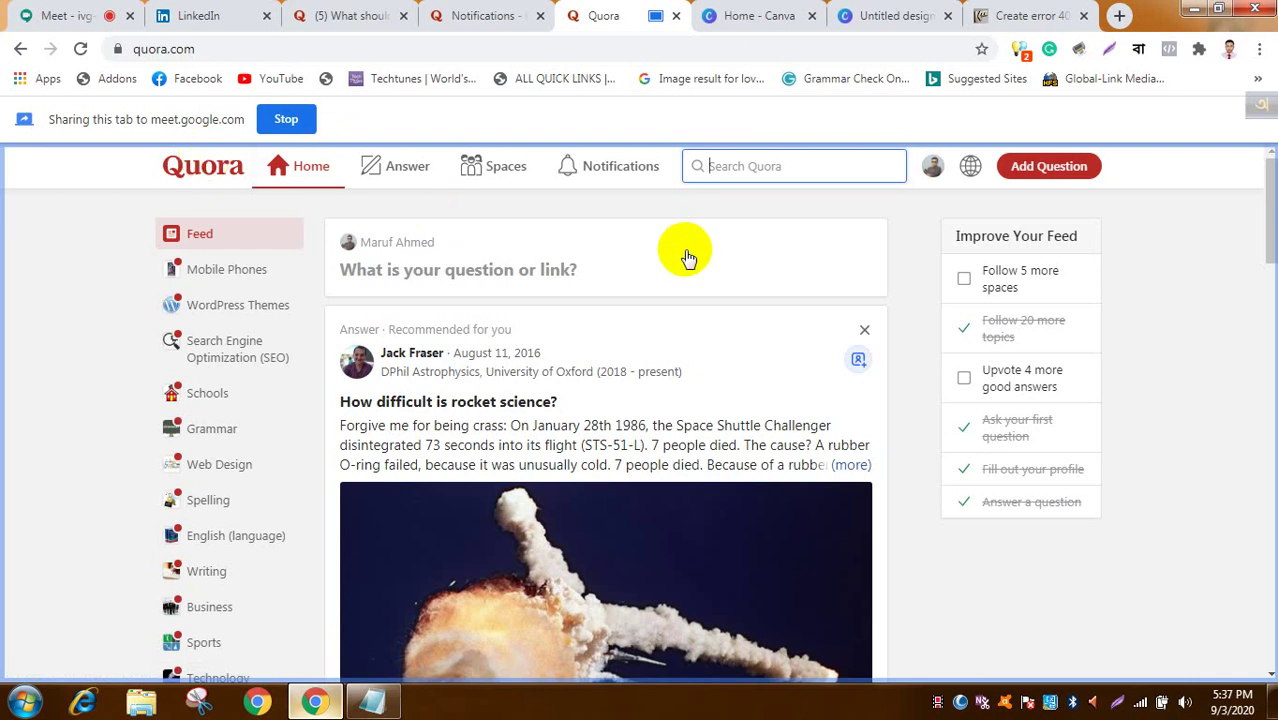
Step: Switch to the unanswered question about the requirement of an on-page SEO Fiverr gig and share its tab with the meeting
left_click(340, 16)
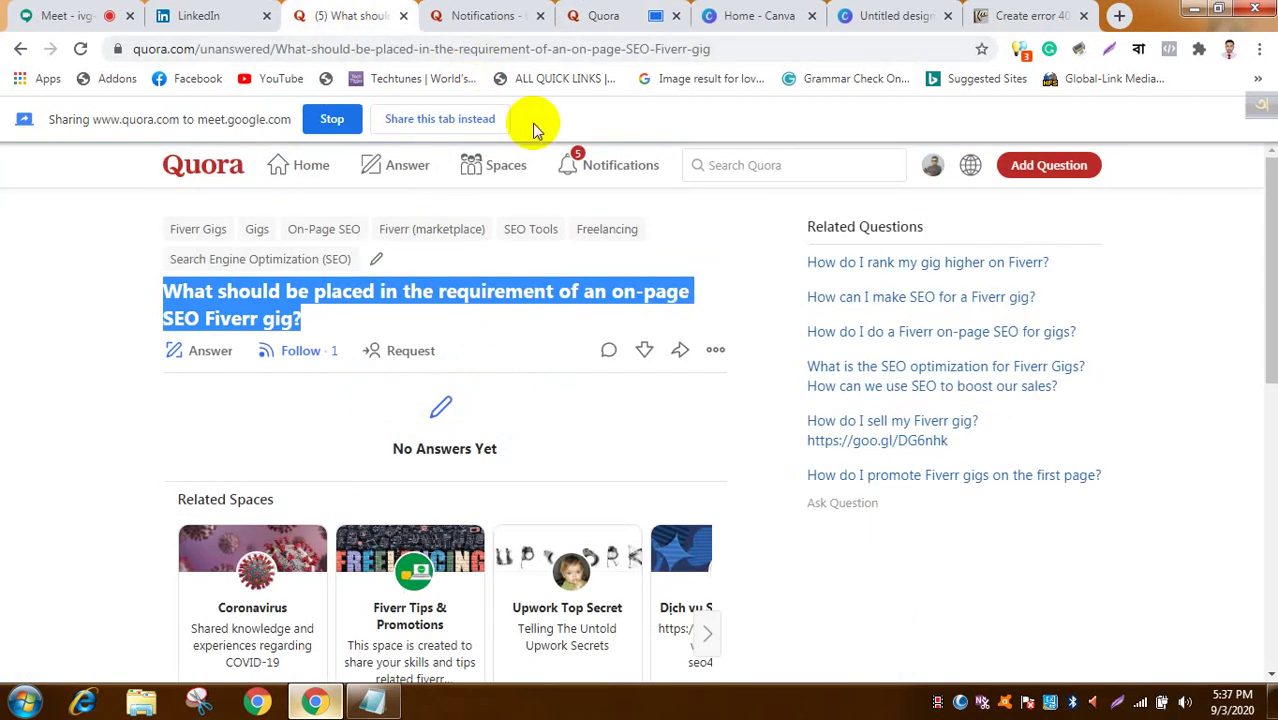
left_click(210, 16)
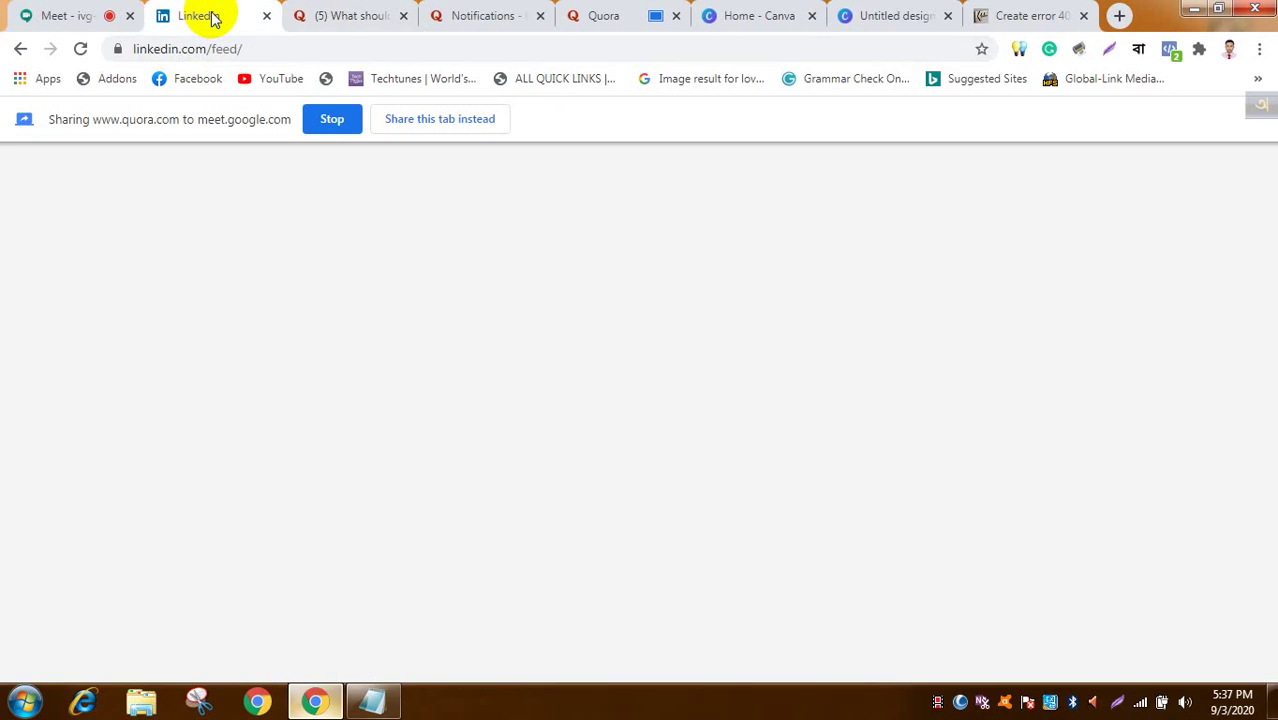
left_click(331, 12)
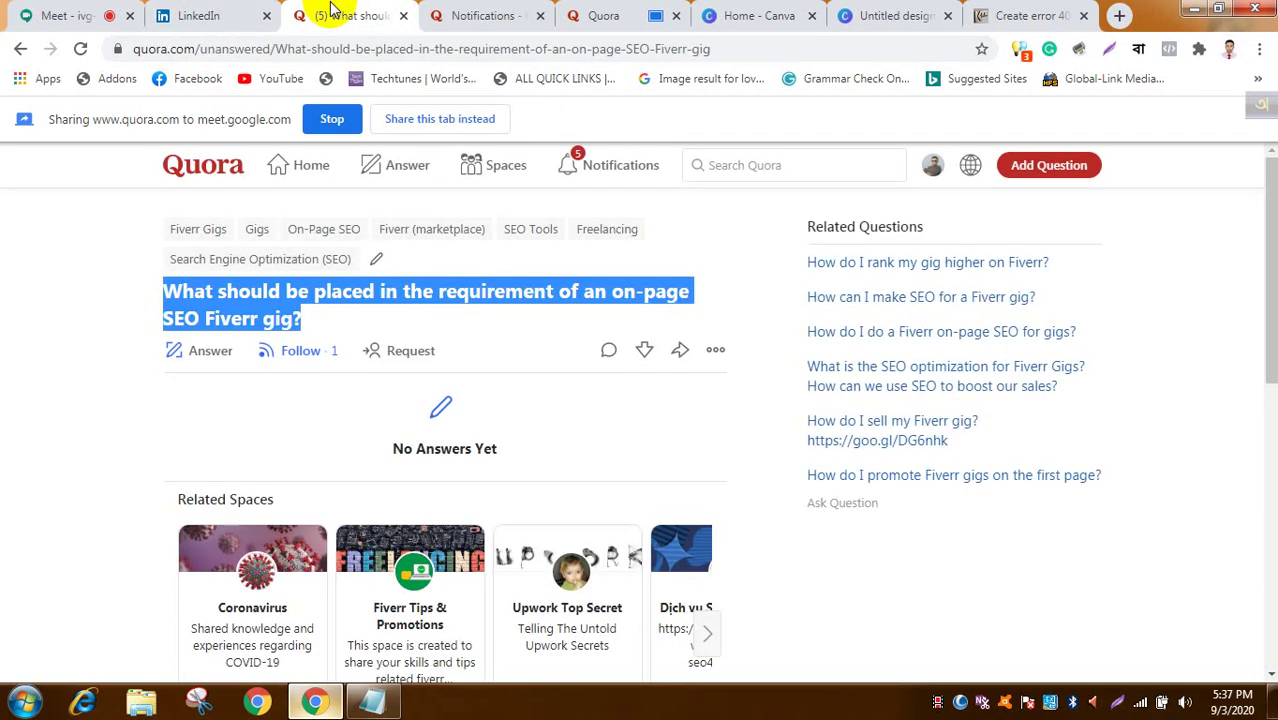
left_click(458, 117)
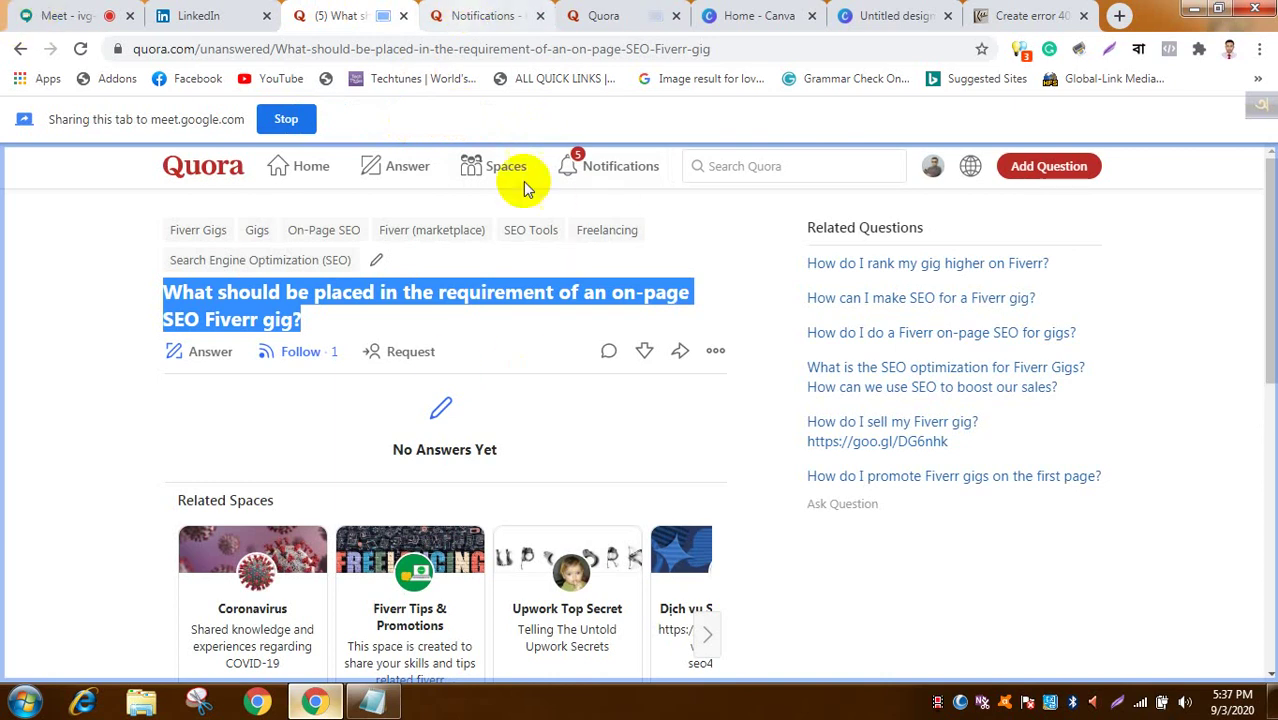
Step: Switch to the Quora notifications page and share its tab with the meeting
key("ctrl+Tab")
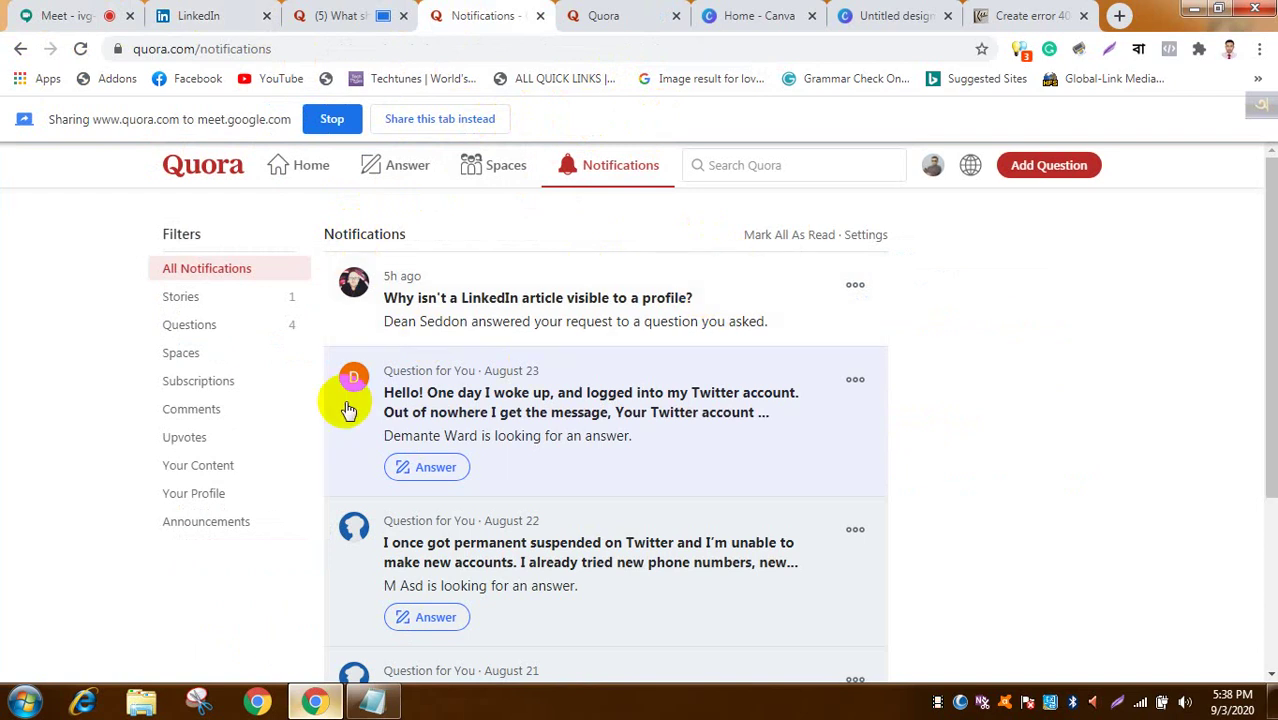
left_click(485, 118)
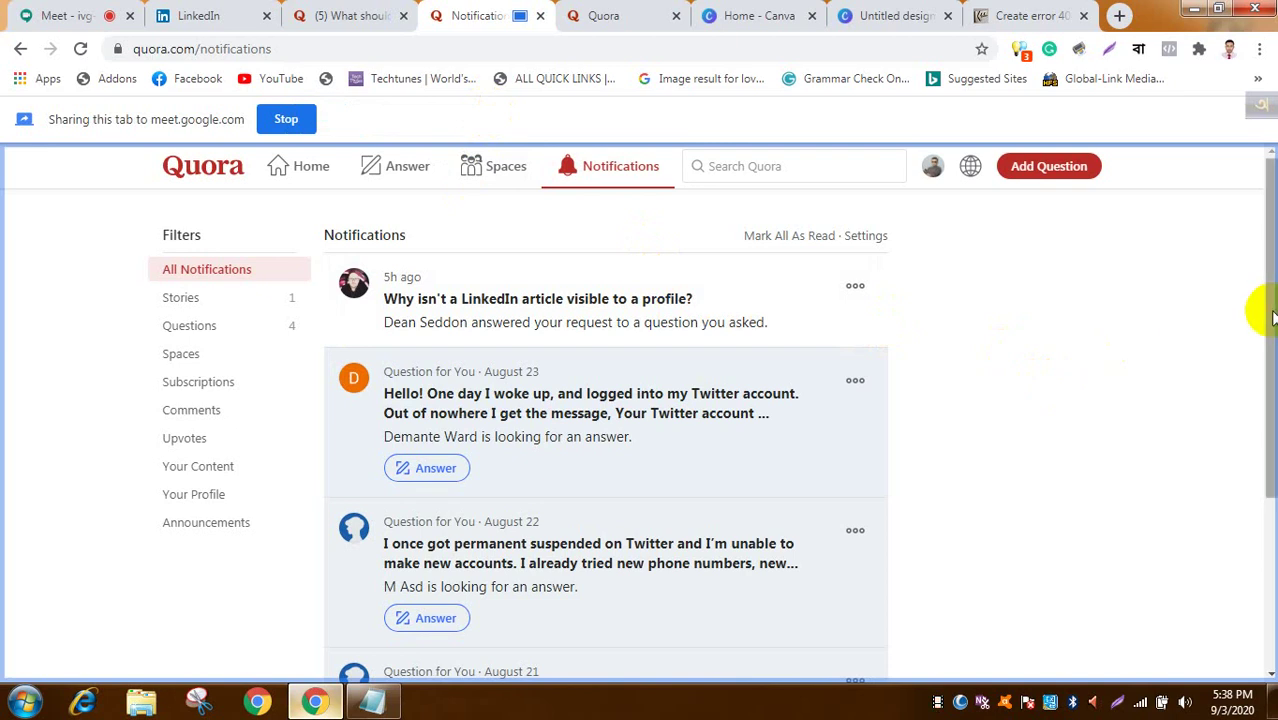
left_click_drag(1272, 317, 1256, 290)
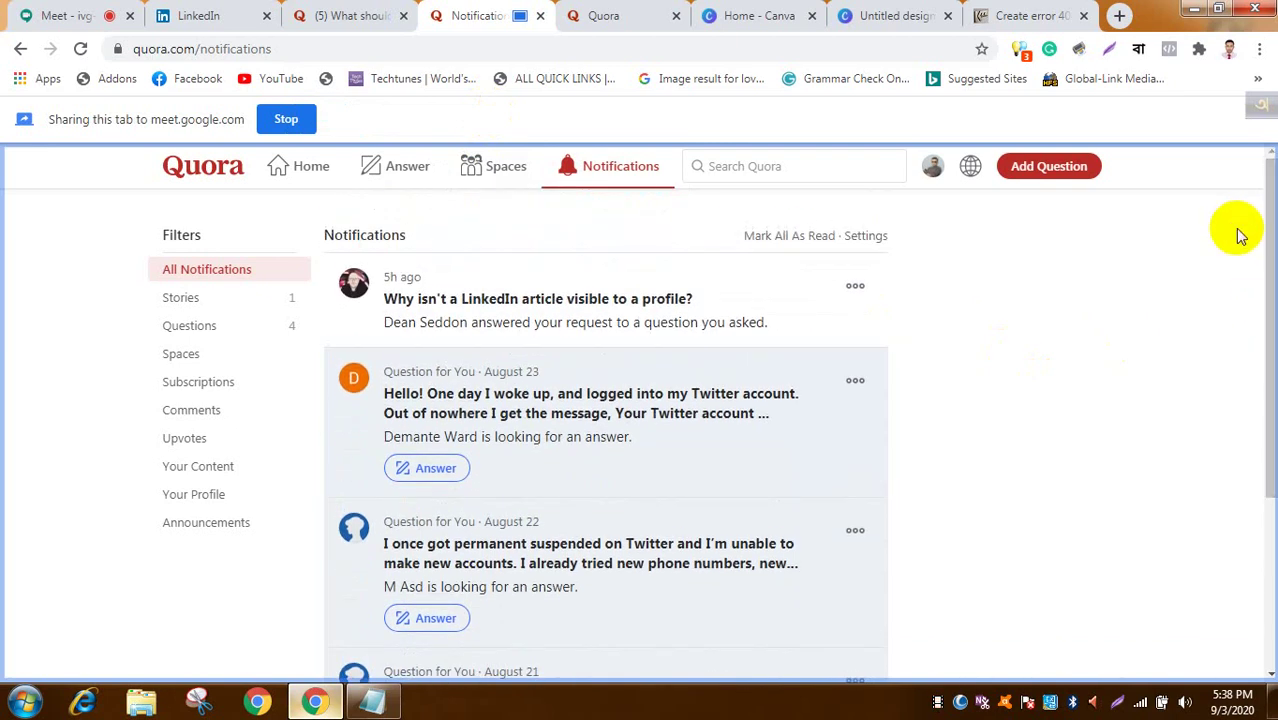